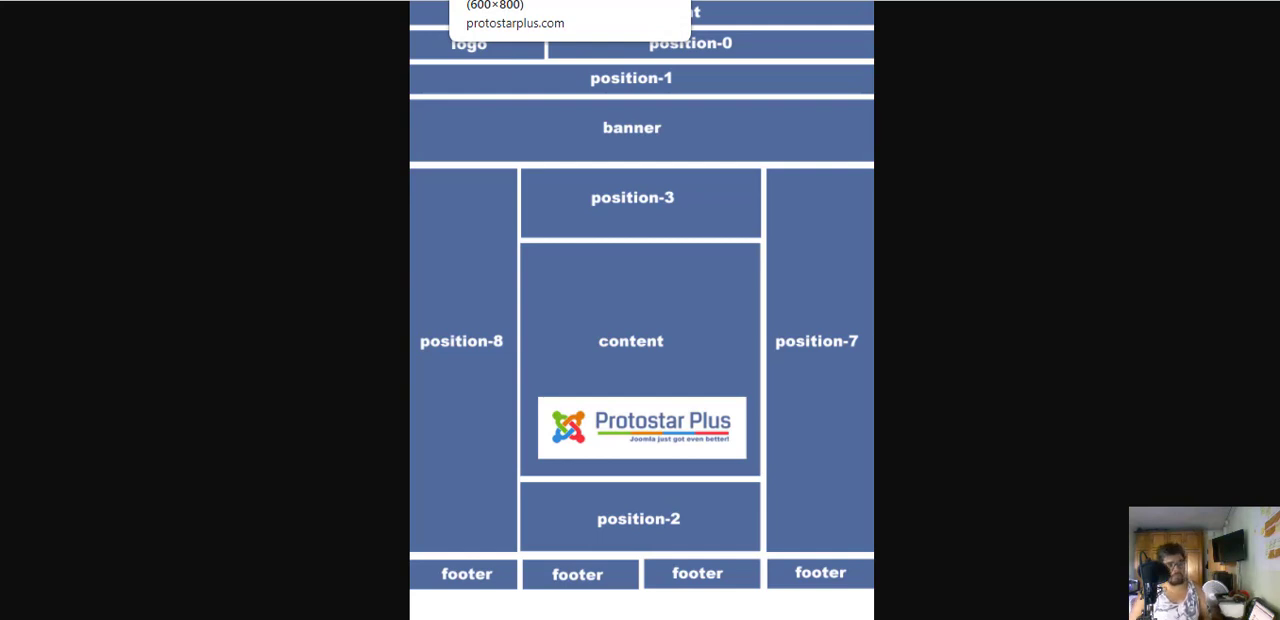
- Examine the public home page of the Laboratório de Baleias site, from its header and main menu down to its footer
left_click(336, 0)
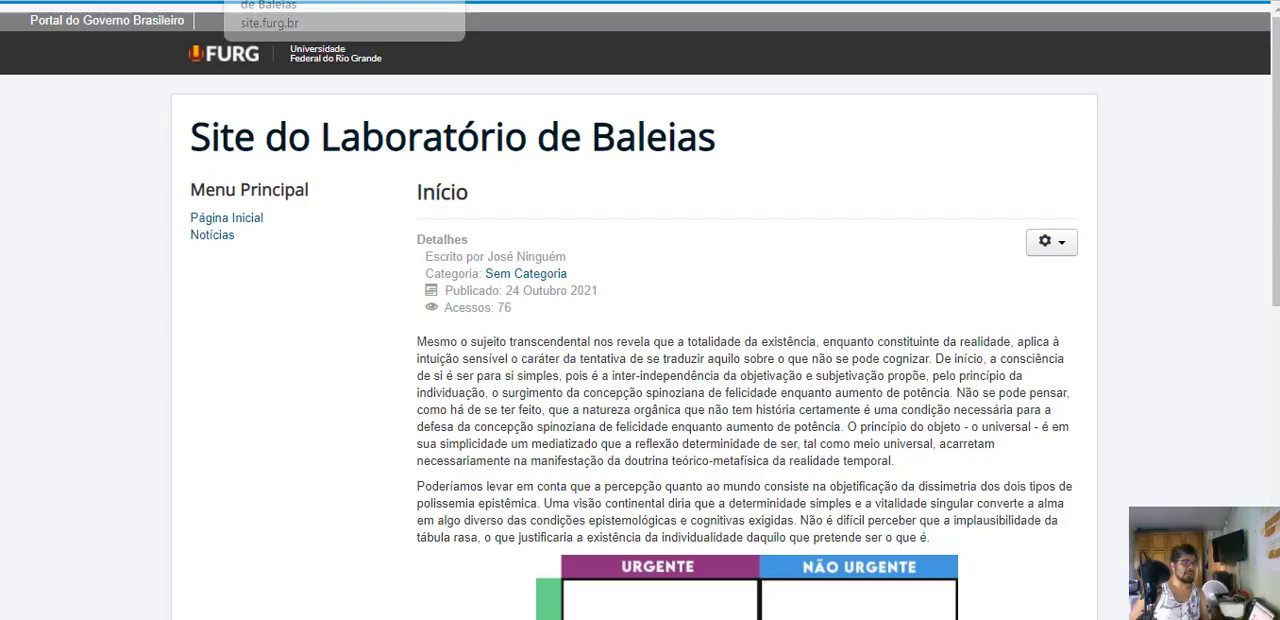
scroll(545, 208, "down", 7)
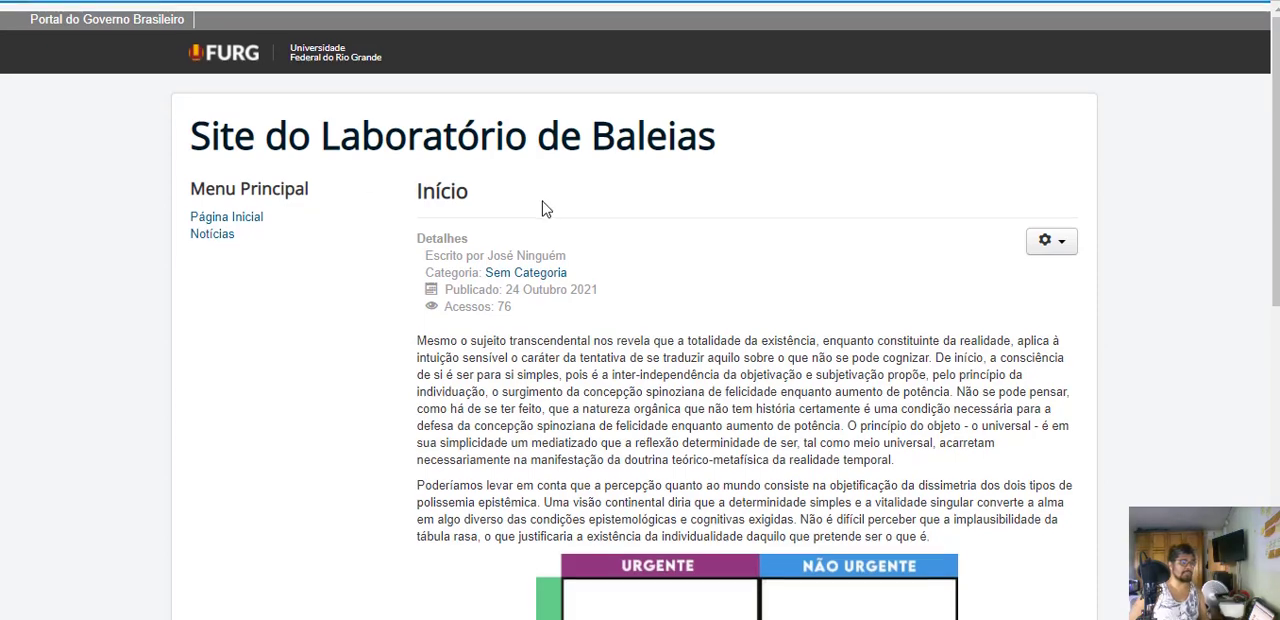
scroll(560, 217, "up", 8)
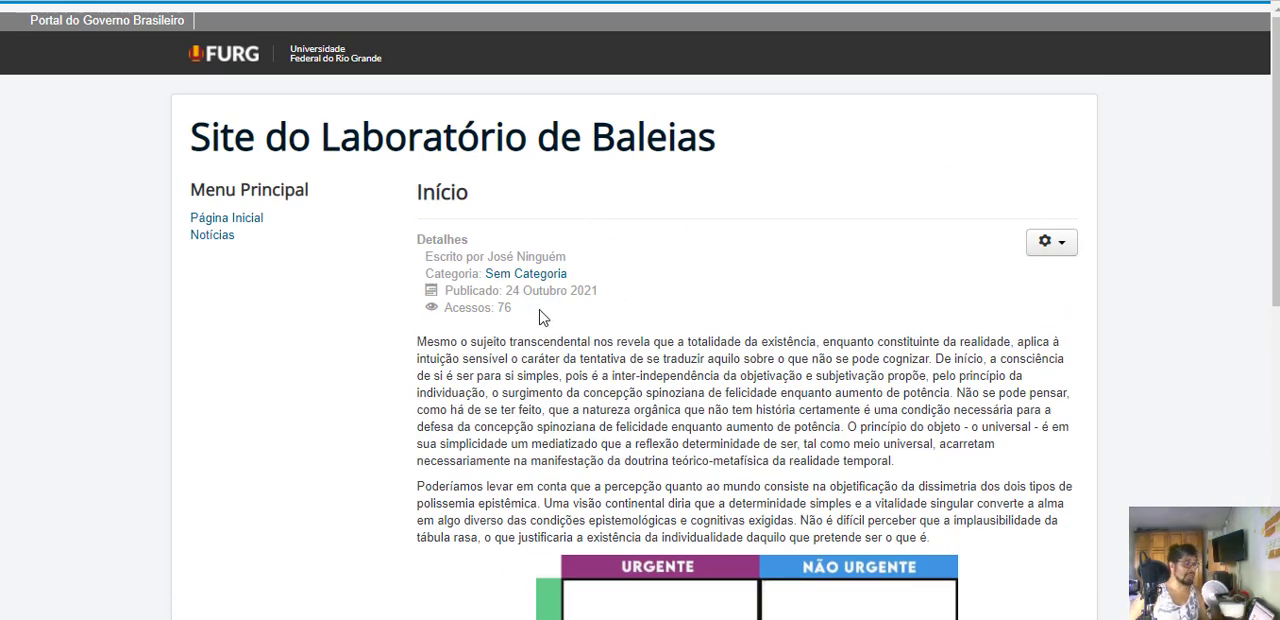
scroll(700, 313, "down", 2)
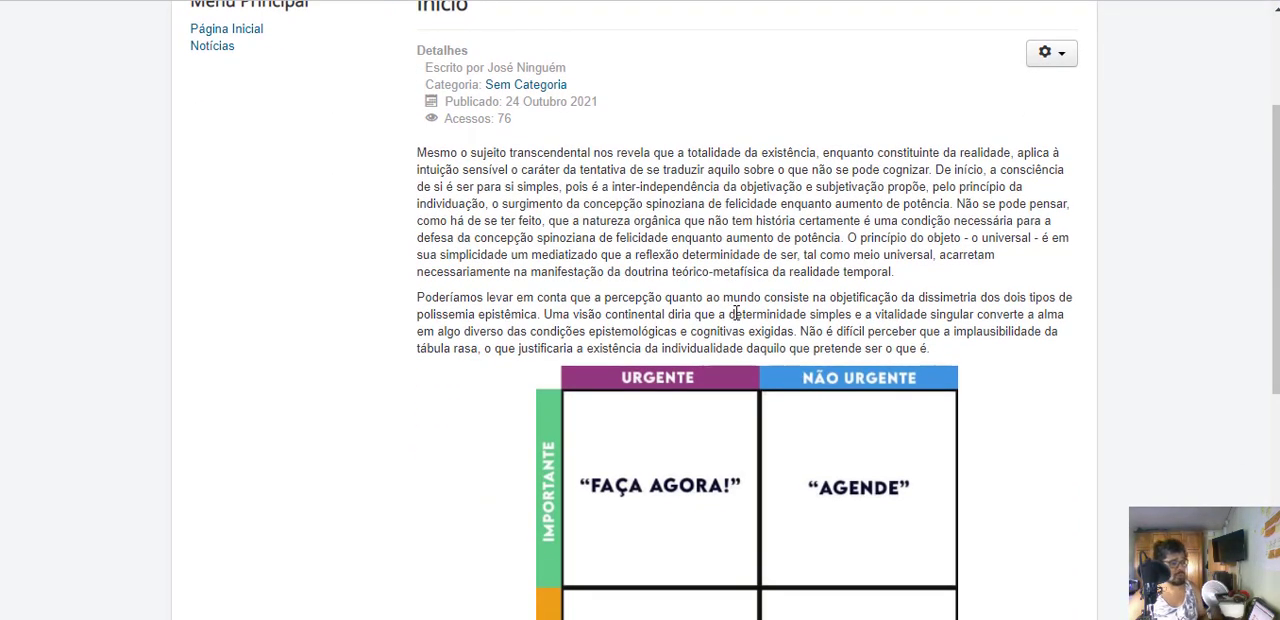
scroll(737, 309, "up", 2)
scroll(737, 315, "down", 3)
scroll(737, 320, "up", 2)
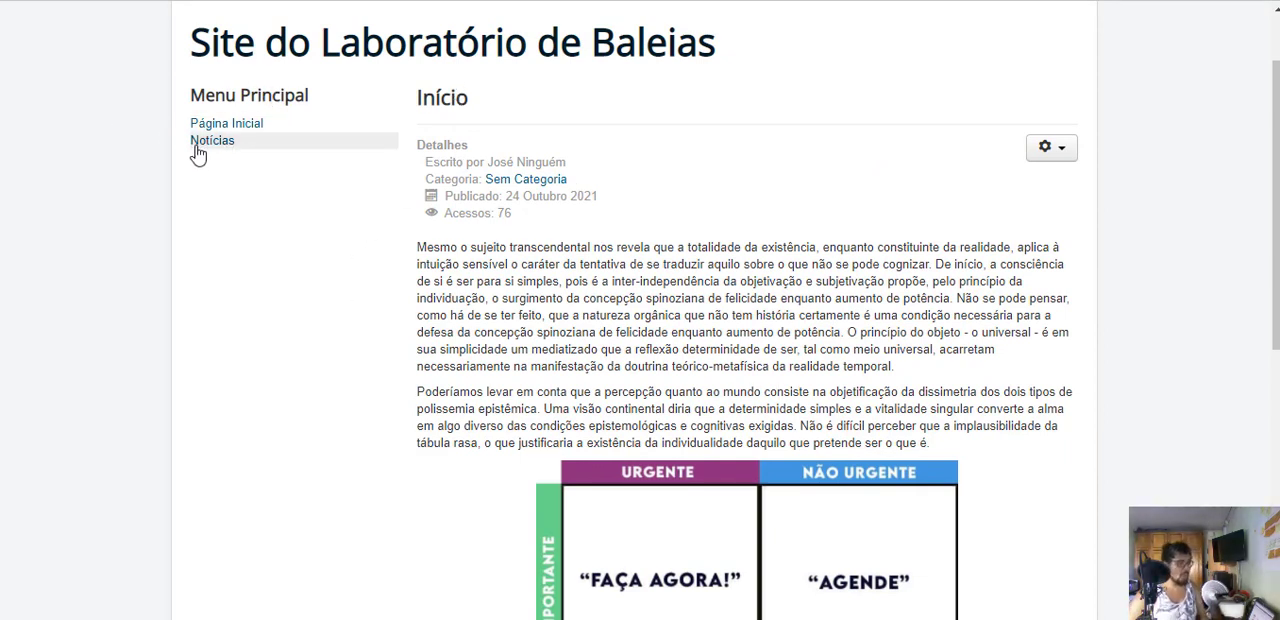
scroll(414, 371, "down", 5)
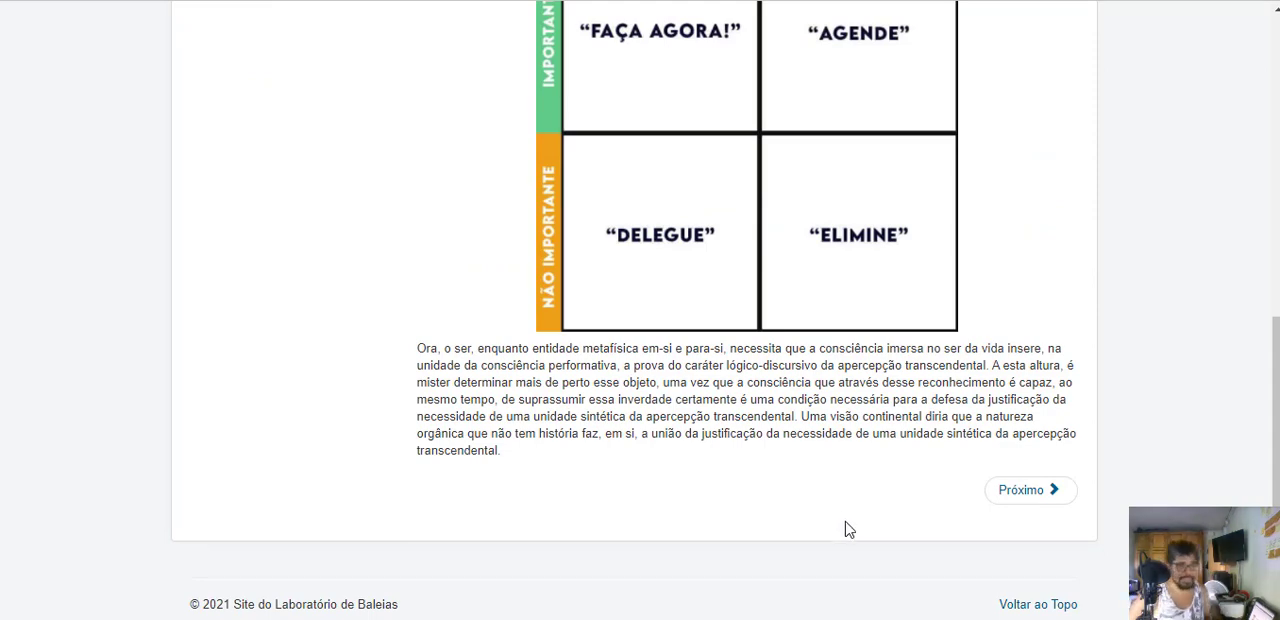
scroll(840, 514, "up", 5)
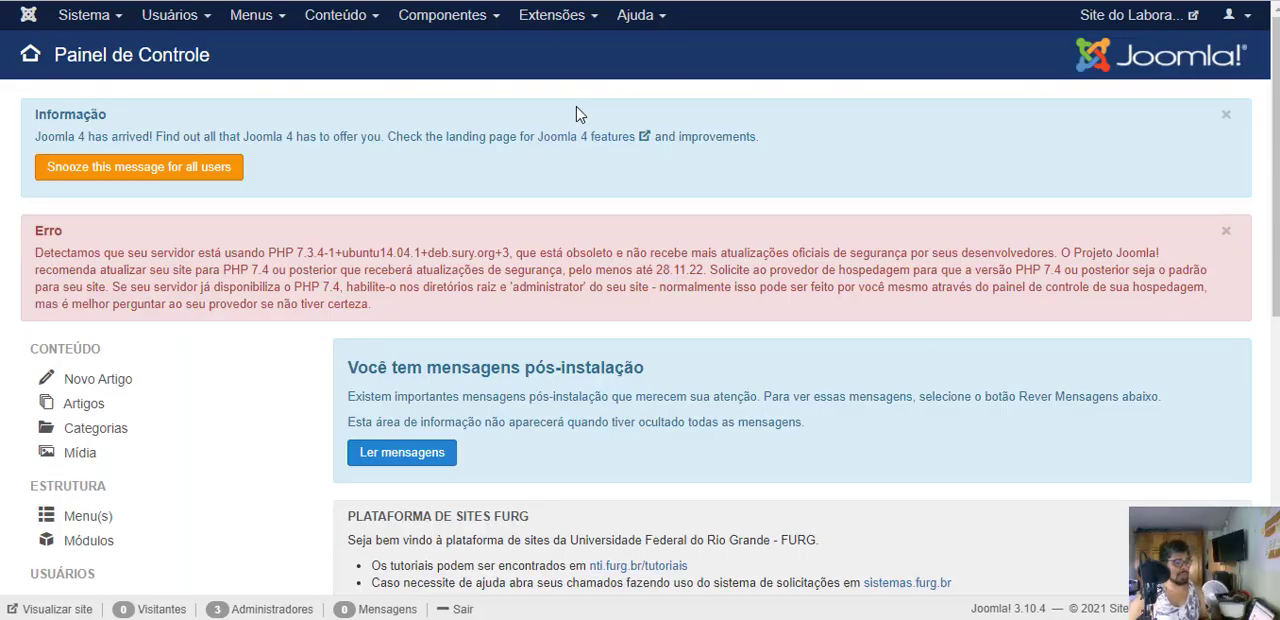
- Go to the site's module manager in the Joomla administration and start creating a new module
left_click(556, 15)
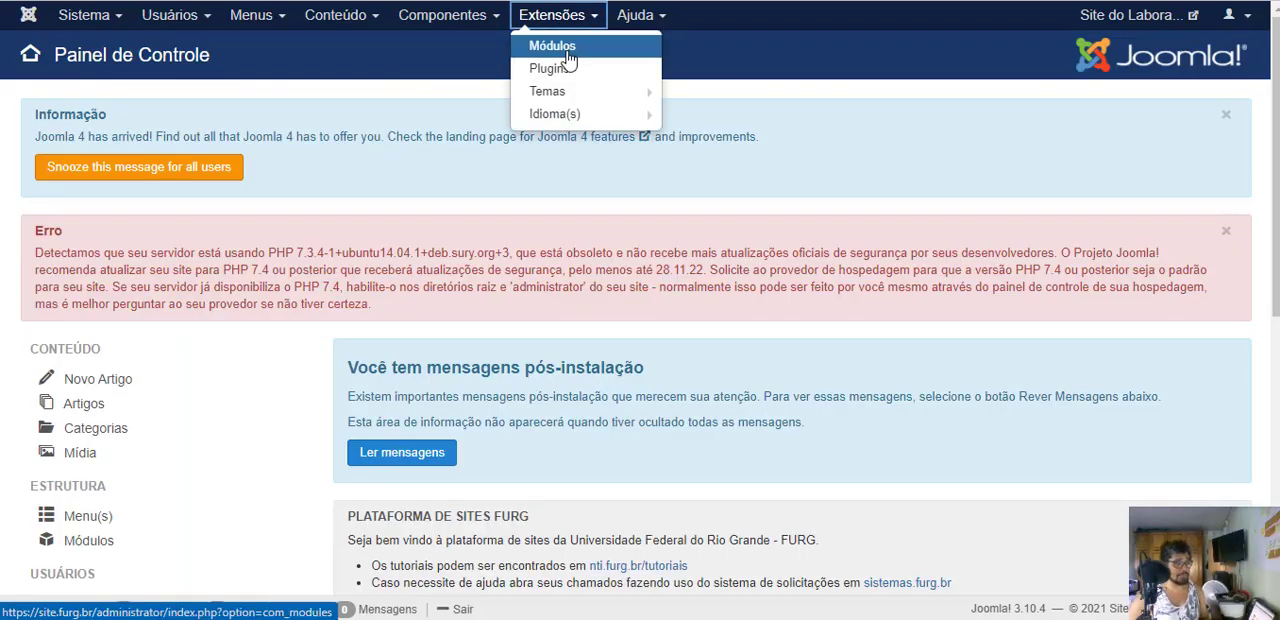
left_click(553, 45)
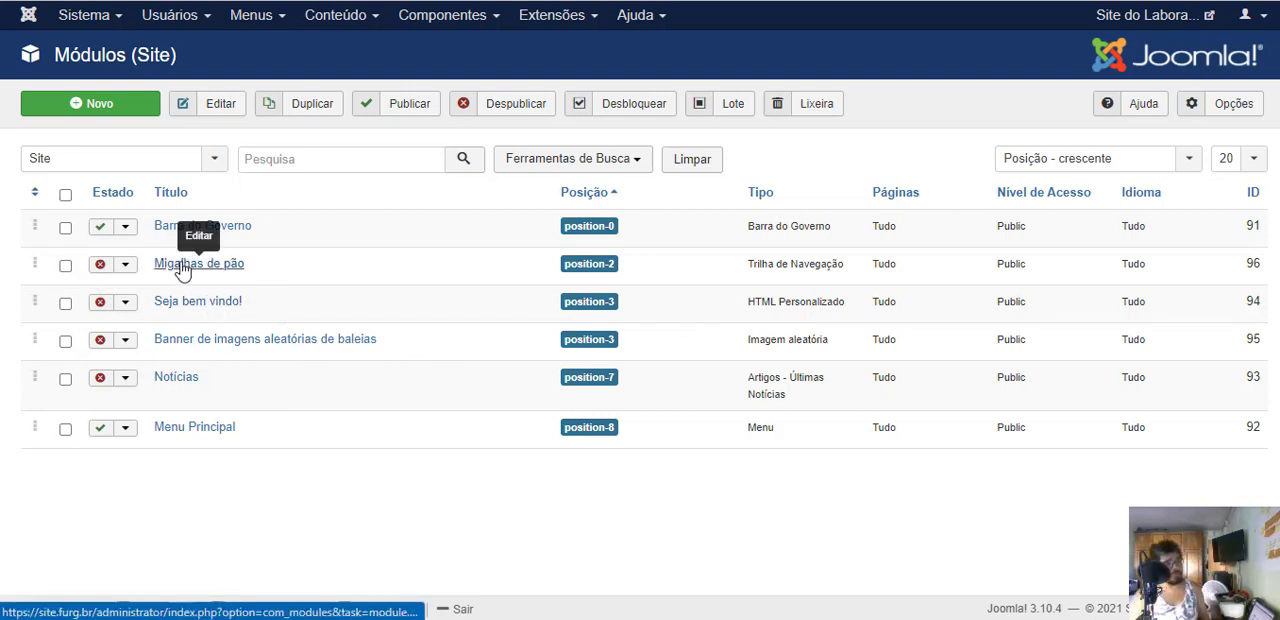
left_click(97, 117)
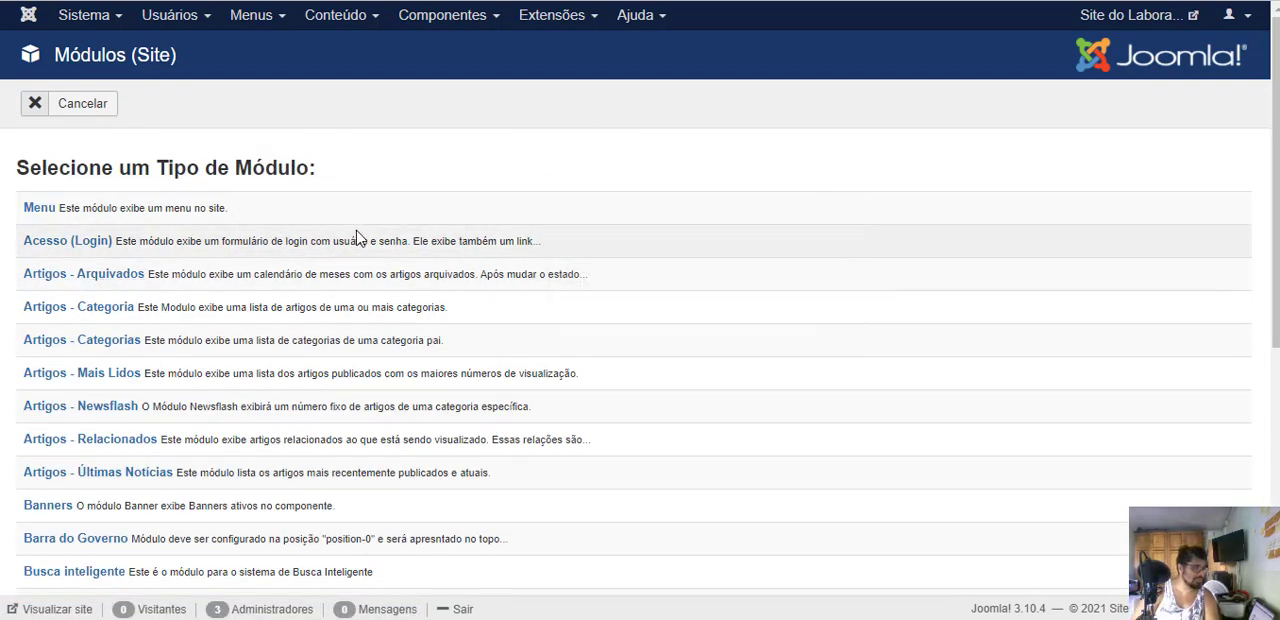
- Review the available module types and choose HTML Personalizado for the new module
scroll(374, 329, "down", 2)
scroll(277, 258, "up", 2)
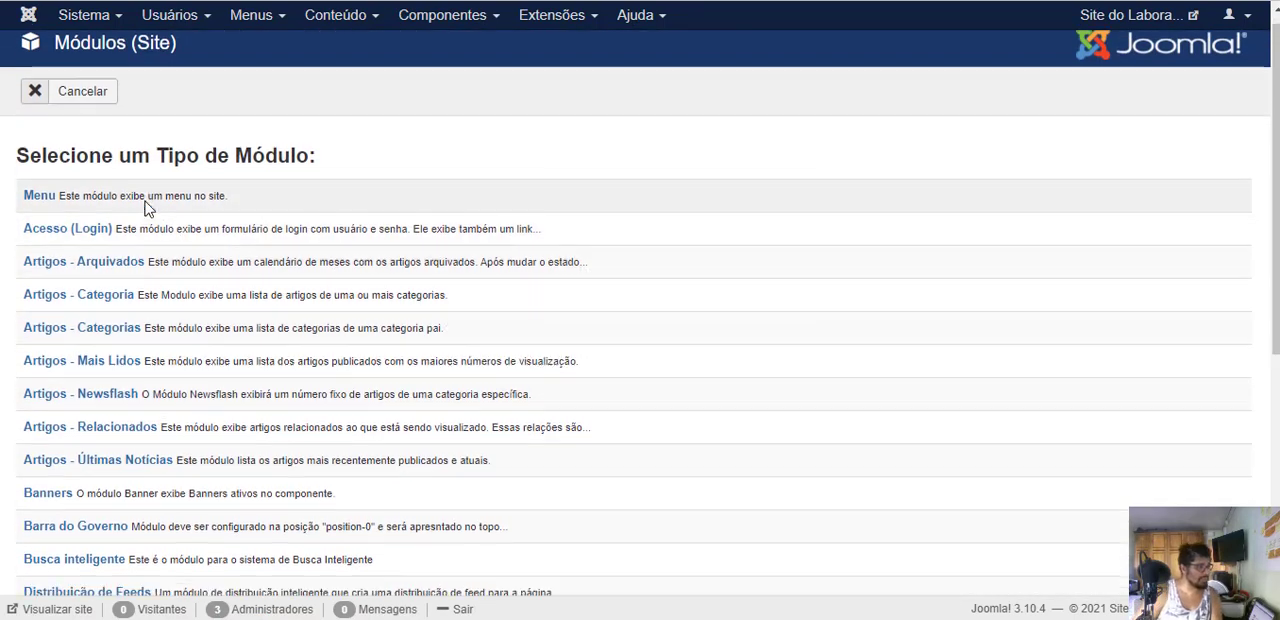
scroll(149, 206, "down", 2)
scroll(40, 188, "down", 8)
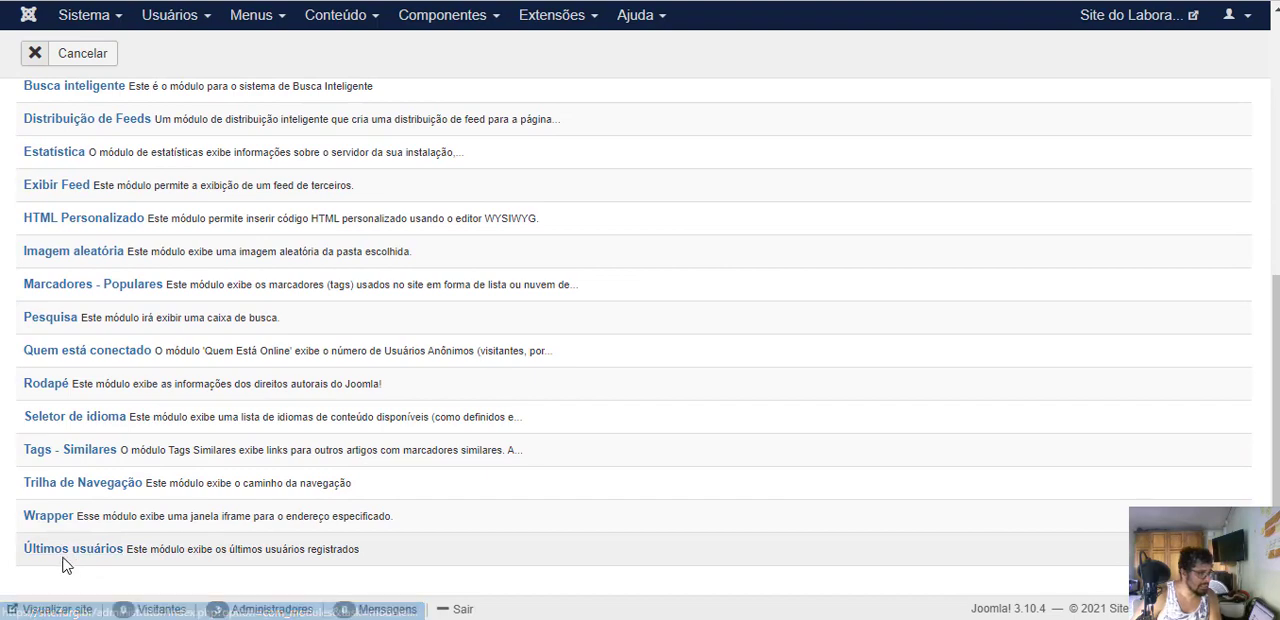
scroll(63, 563, "up", 9)
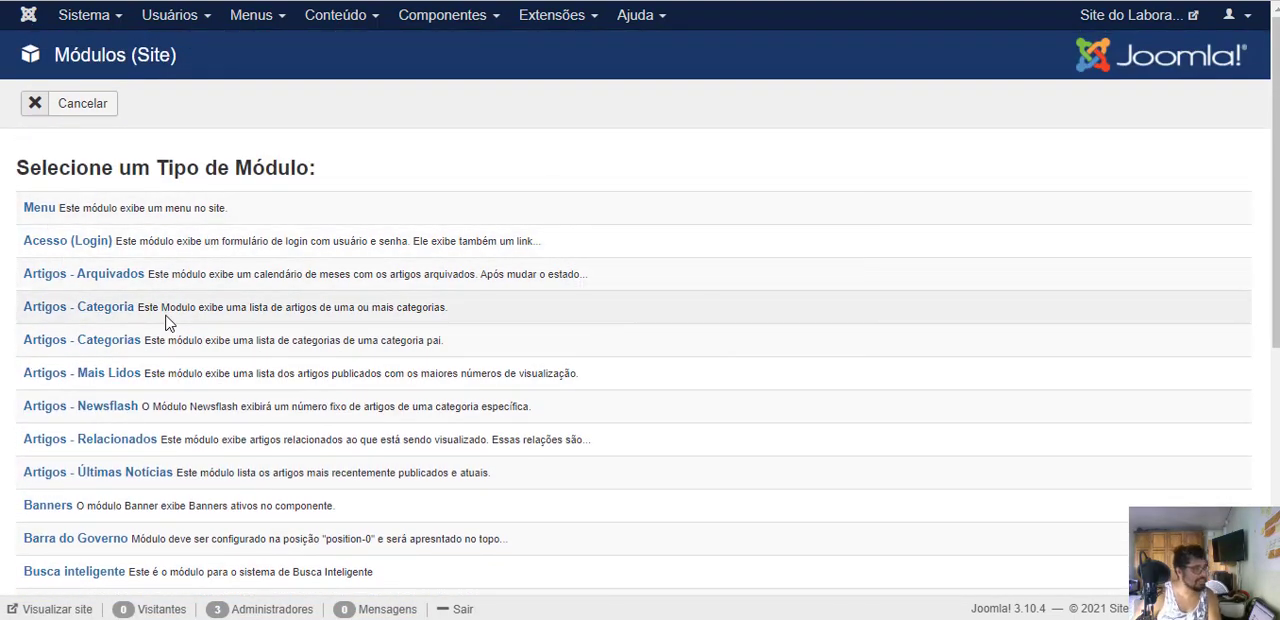
scroll(166, 322, "down", 5)
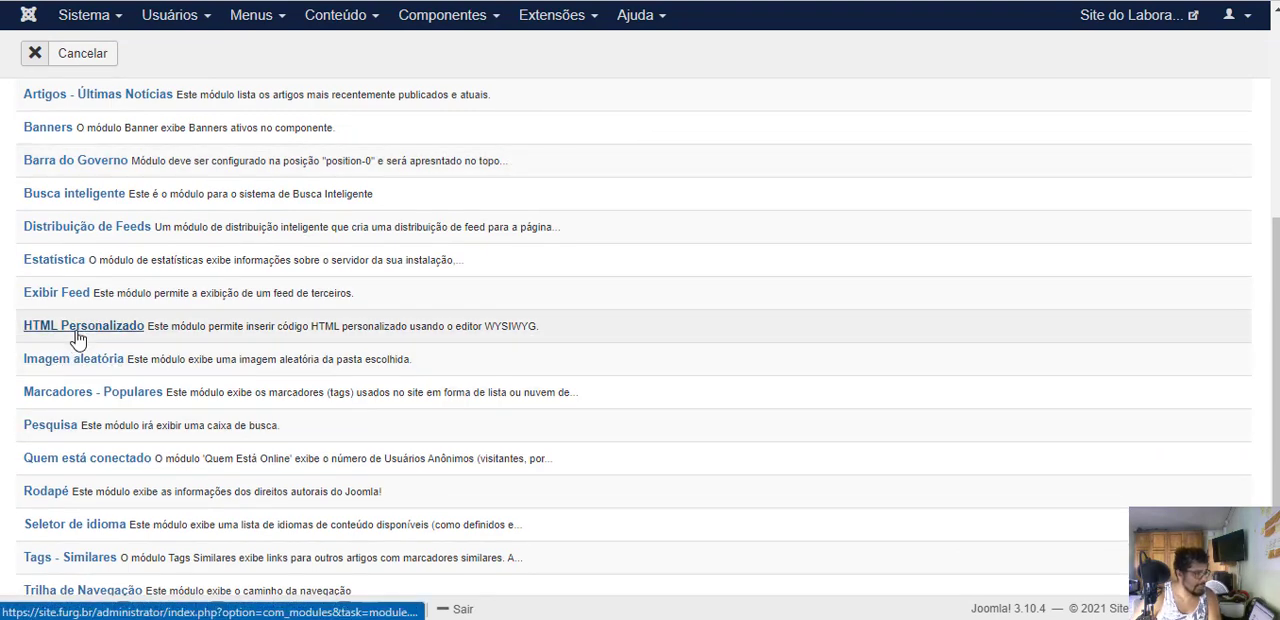
left_click(126, 330)
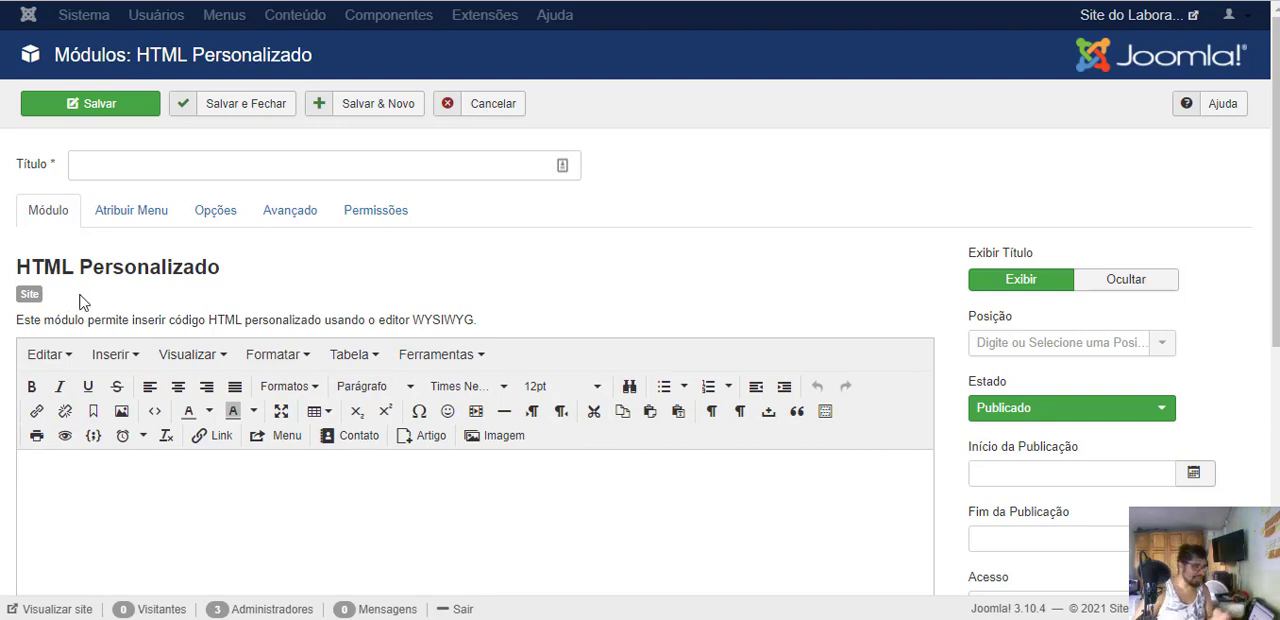
- Look through the new HTML module's editor, template position choices and publishing options, and cancel its creation
left_click(175, 510)
scroll(603, 270, "down", 1)
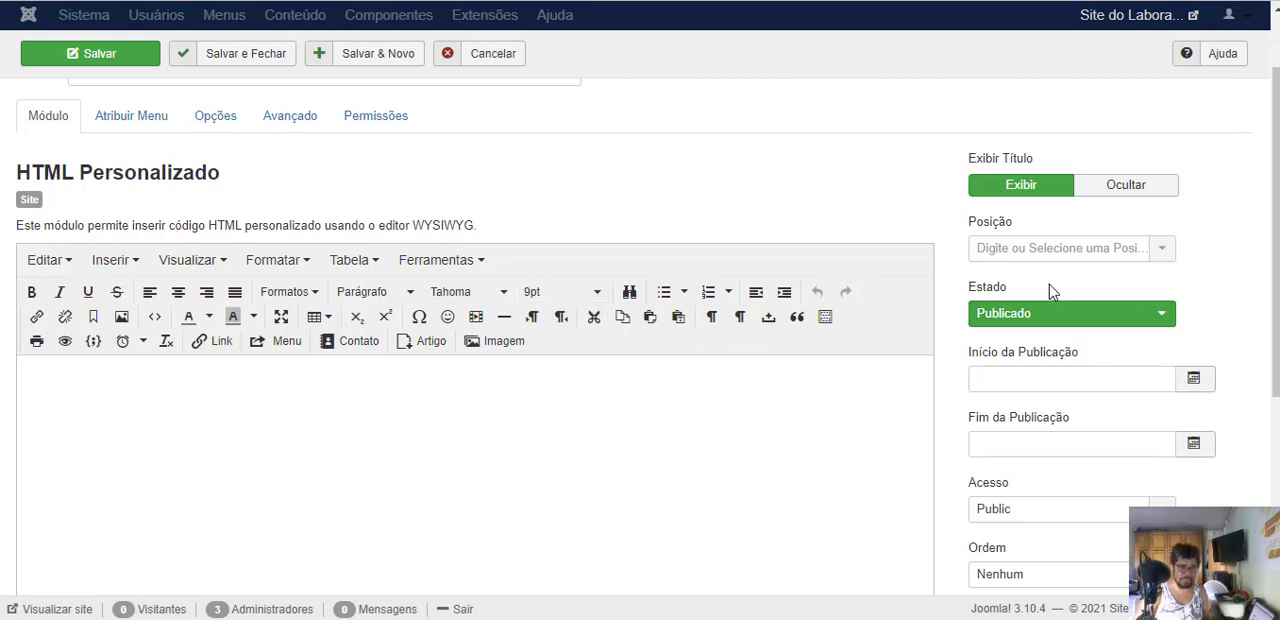
left_click(989, 258)
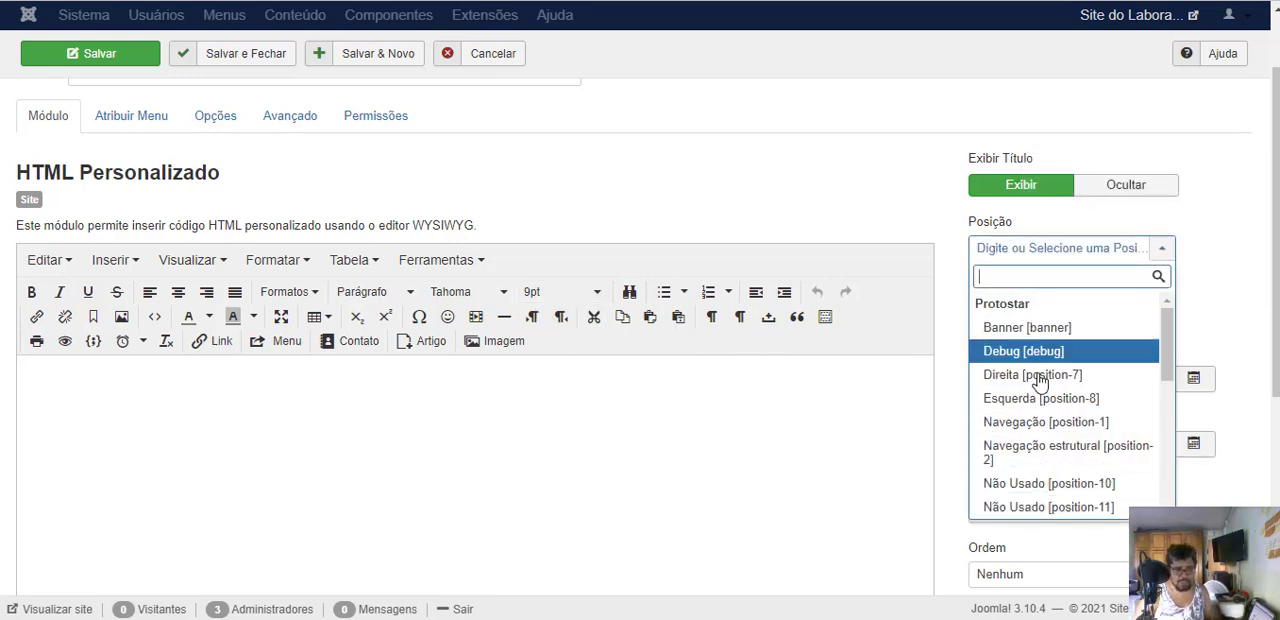
scroll(1045, 422, "down", 2)
scroll(1055, 422, "up", 3)
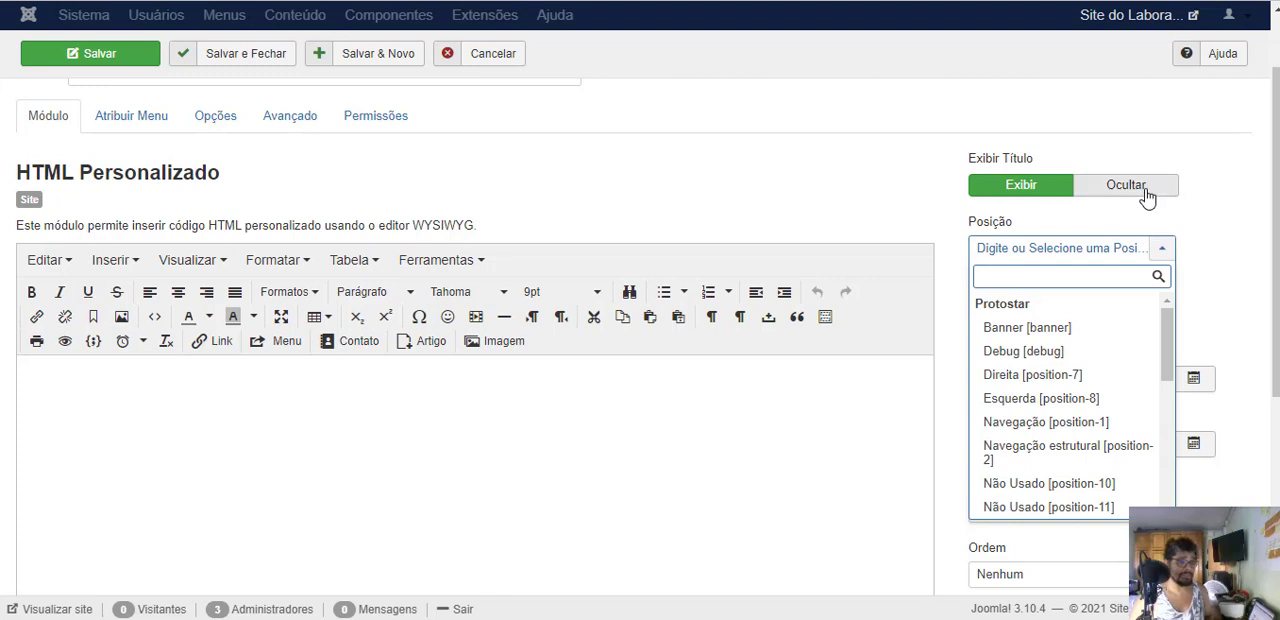
left_click(874, 179)
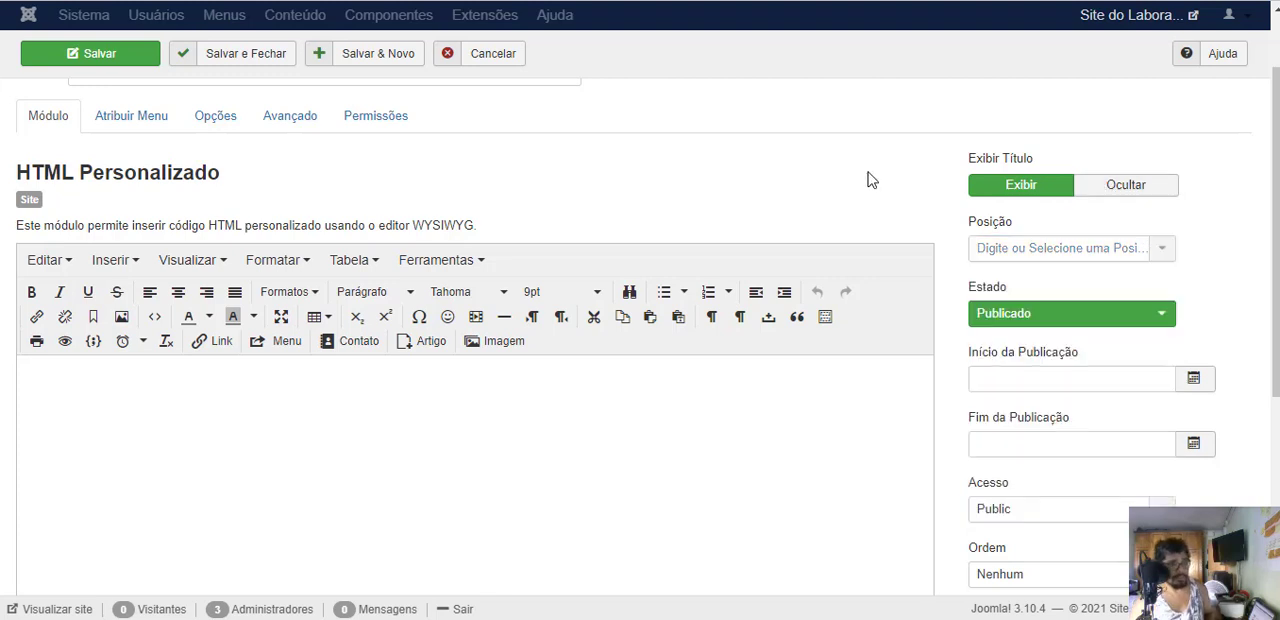
scroll(1030, 390, "down", 2)
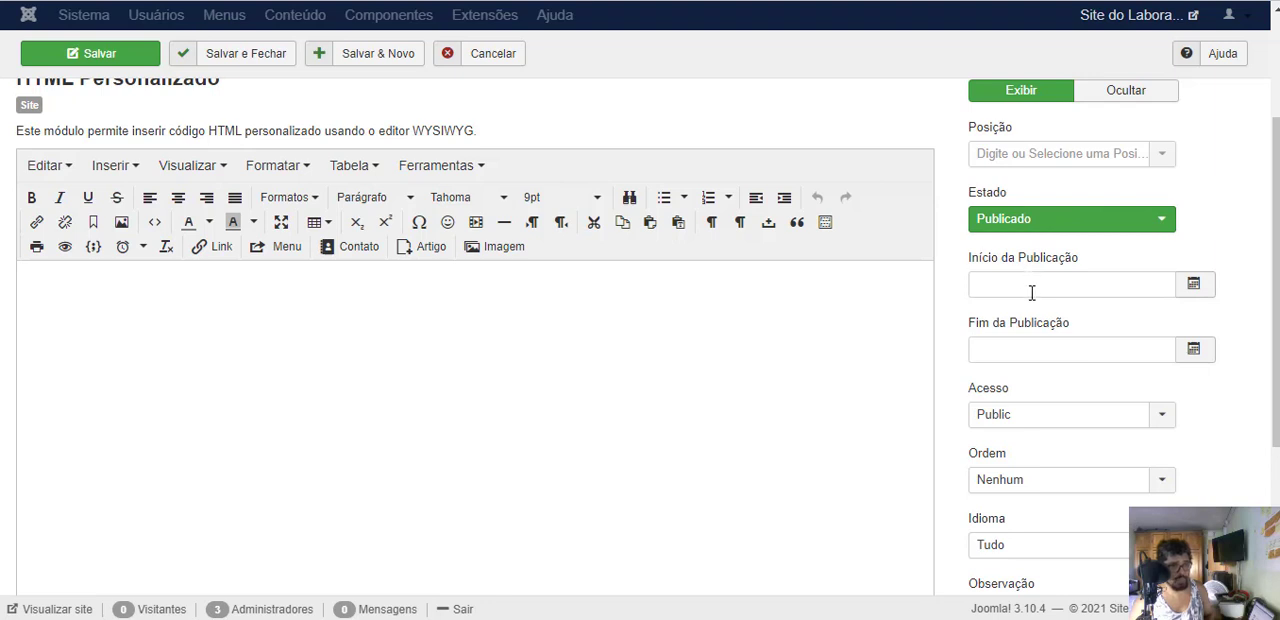
scroll(1040, 400, "down", 3)
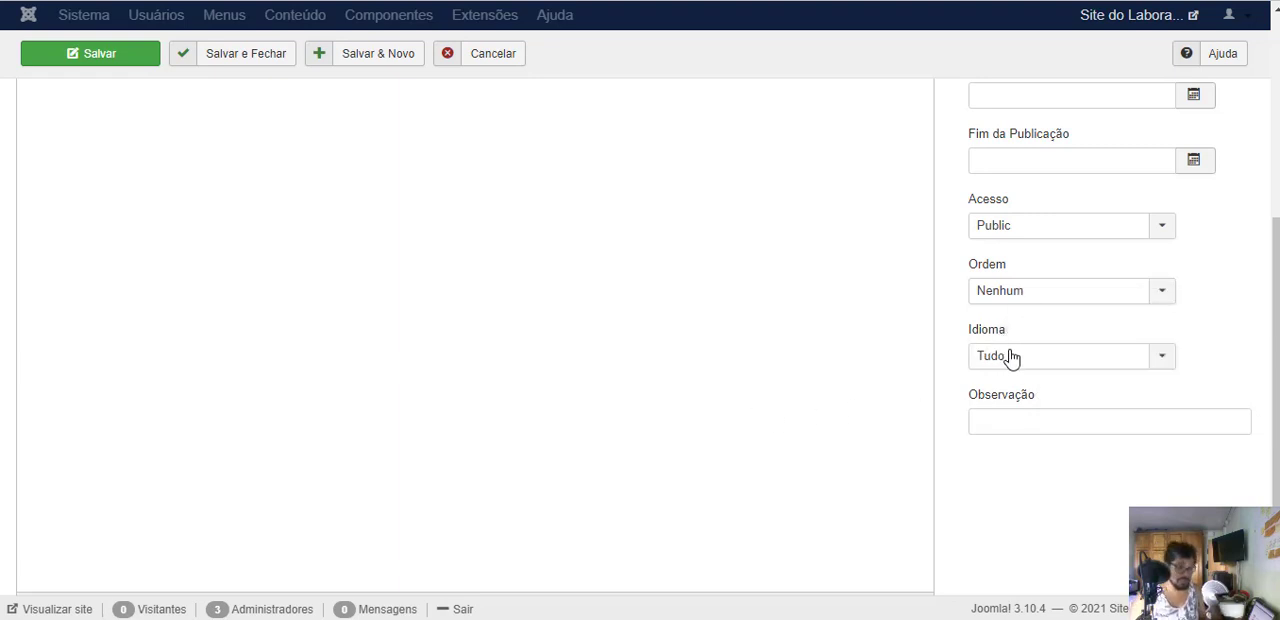
scroll(754, 406, "up", 6)
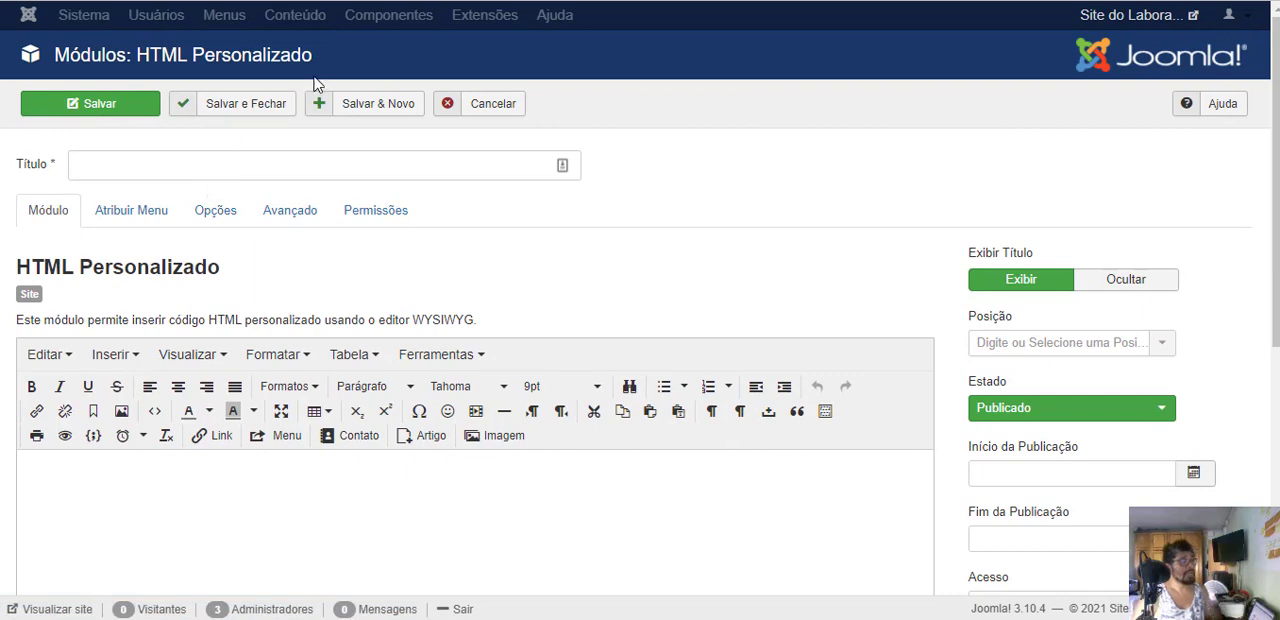
left_click(505, 110)
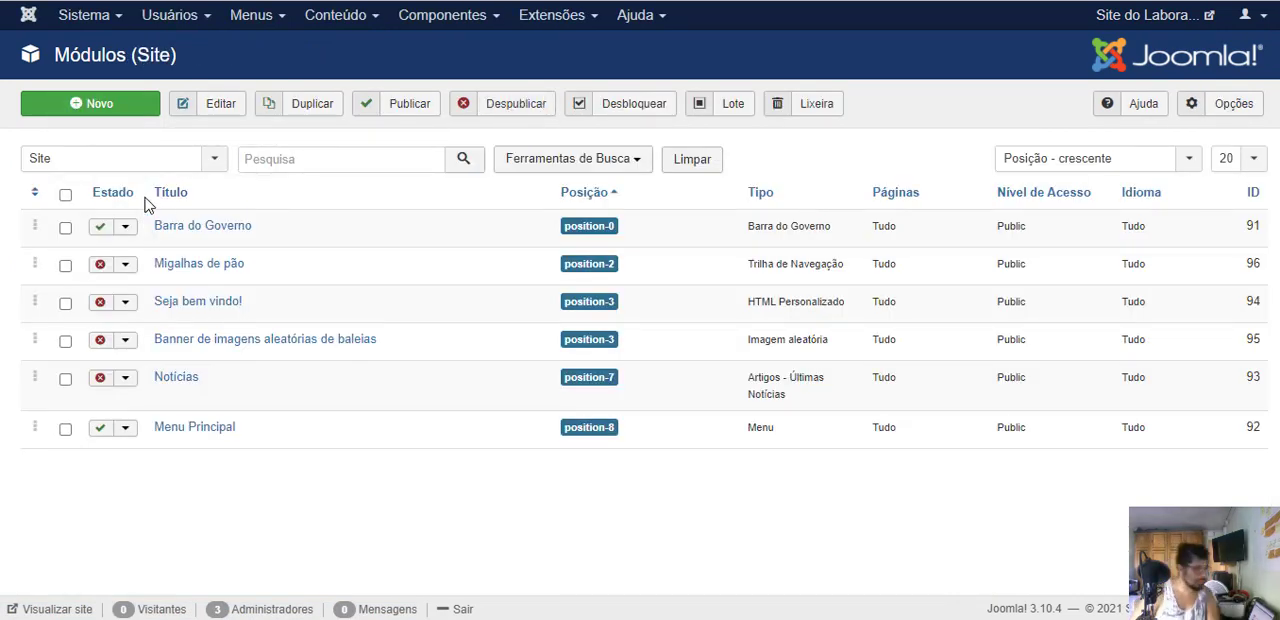
- Set the Migalhas de pão breadcrumb module's state to Publicado and save it
left_click(171, 277)
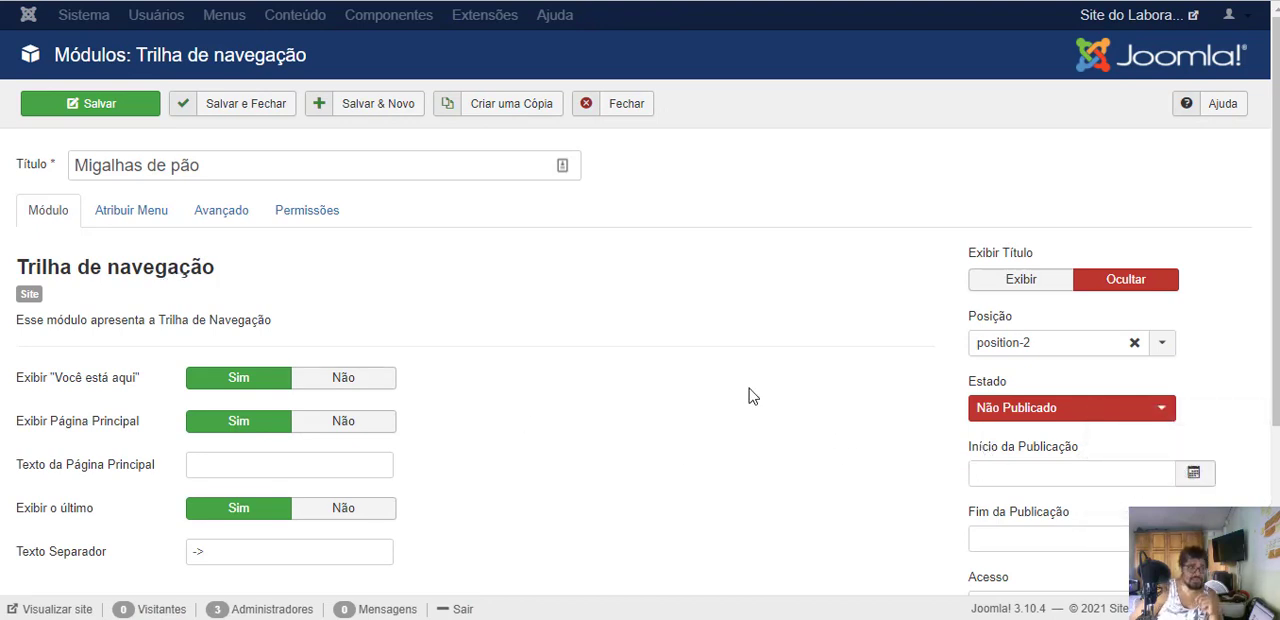
left_click(1005, 415)
left_click(1028, 433)
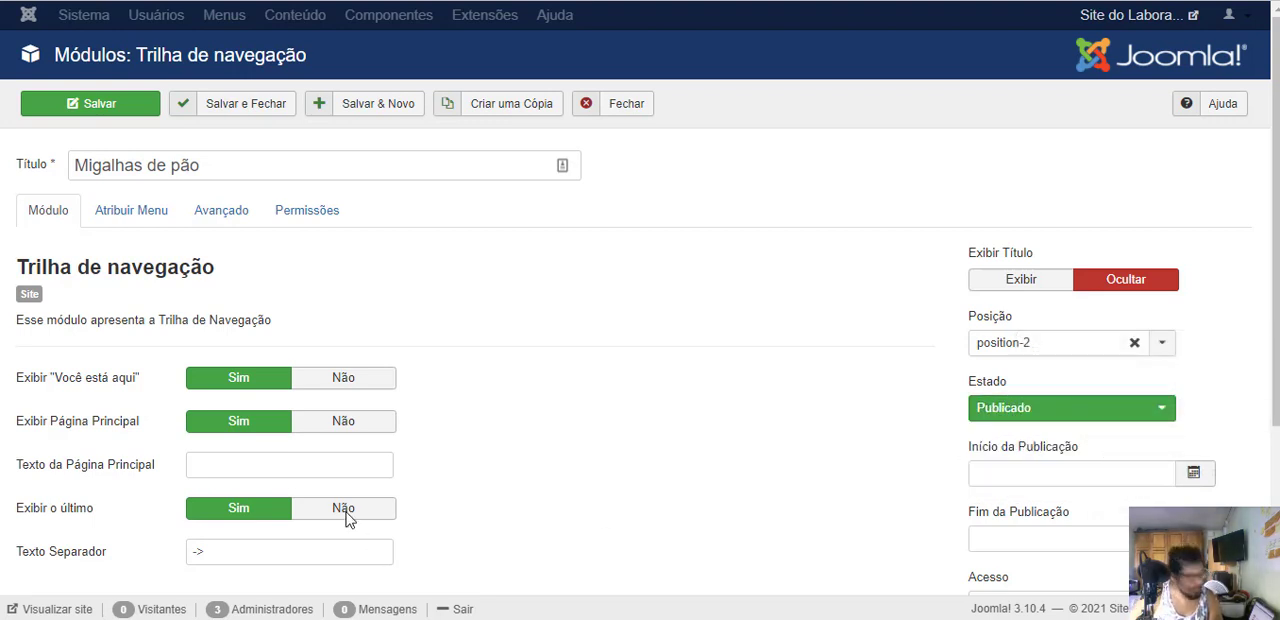
left_click(100, 110)
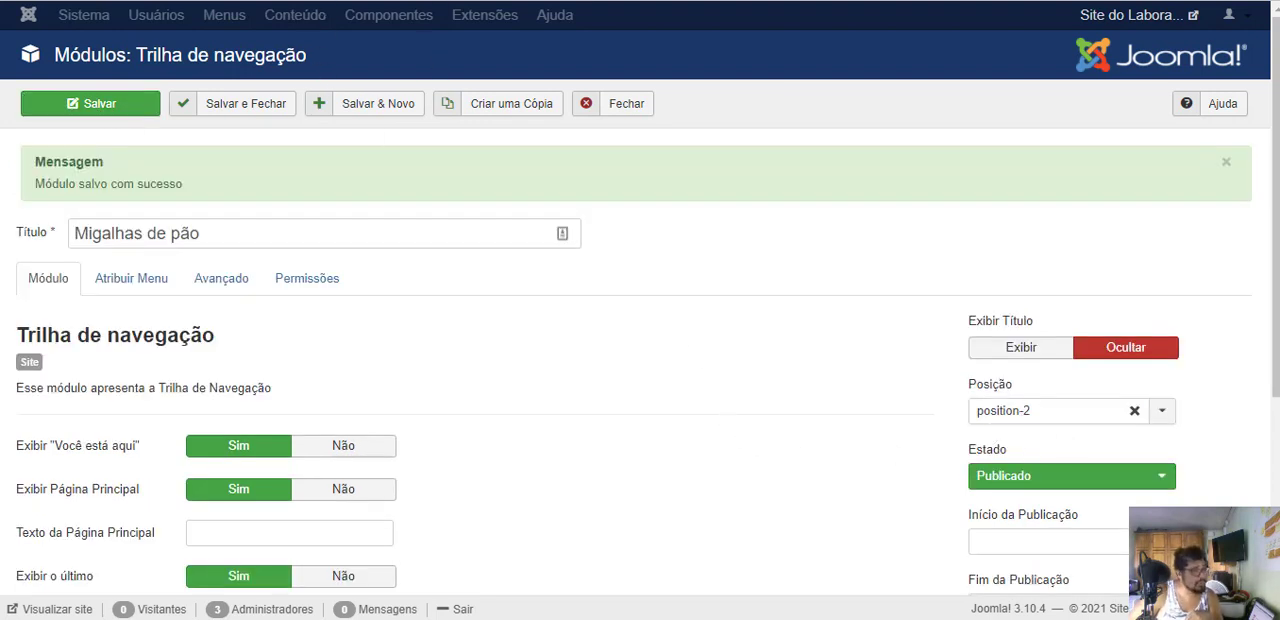
- Reload the public home page and check the breadcrumb trail beneath the article
key("ctrl+Tab")
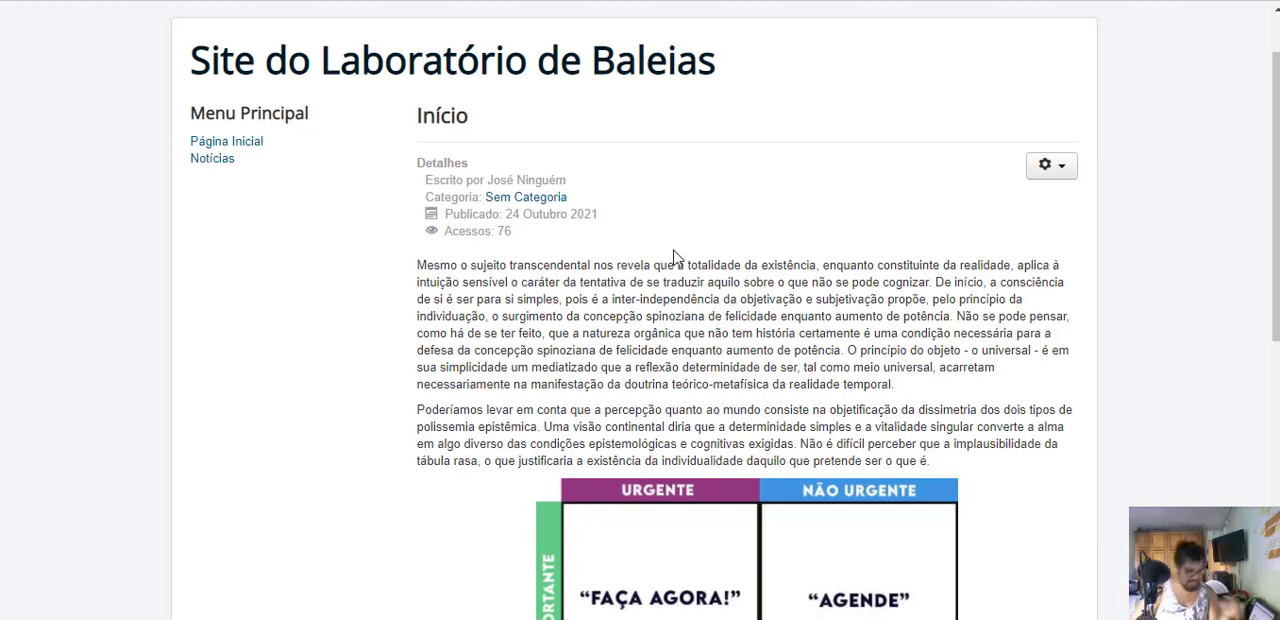
key("F5")
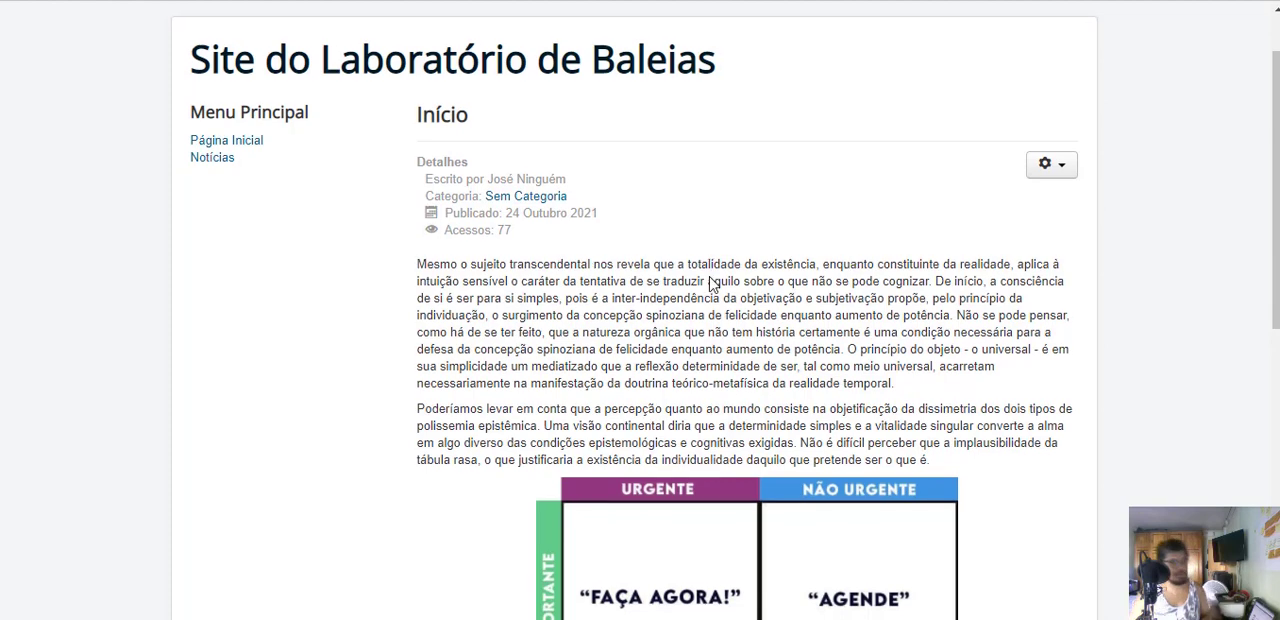
scroll(712, 245, "down", 2)
scroll(240, 277, "up", 3)
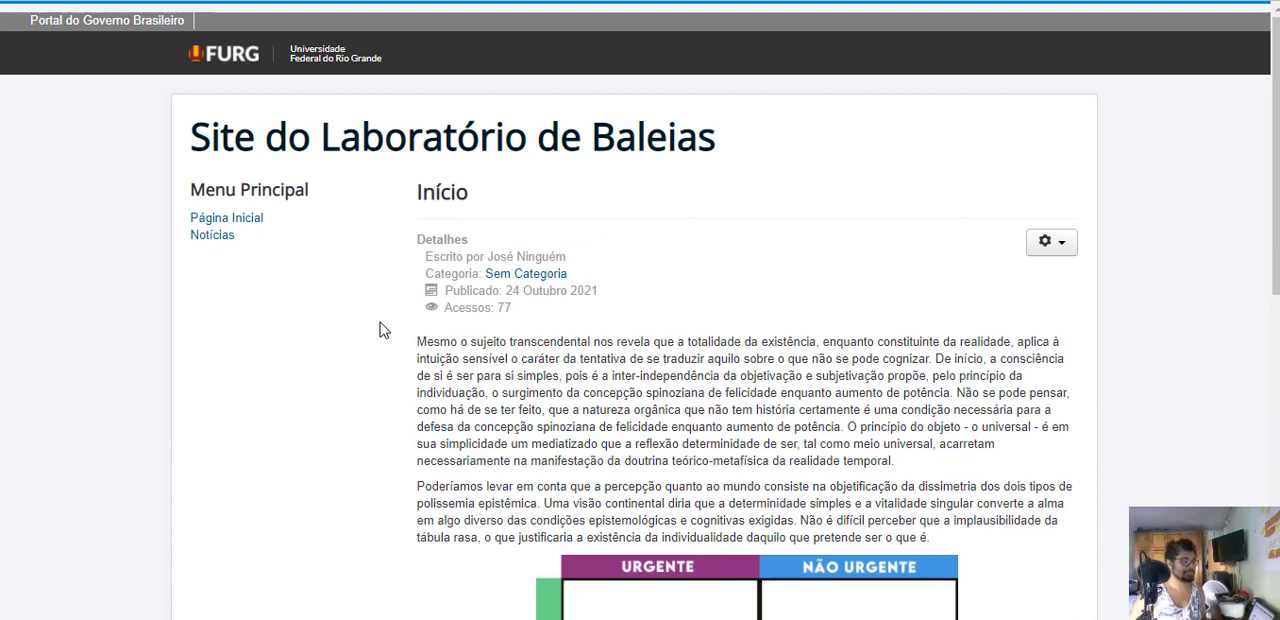
scroll(195, 298, "down", 8)
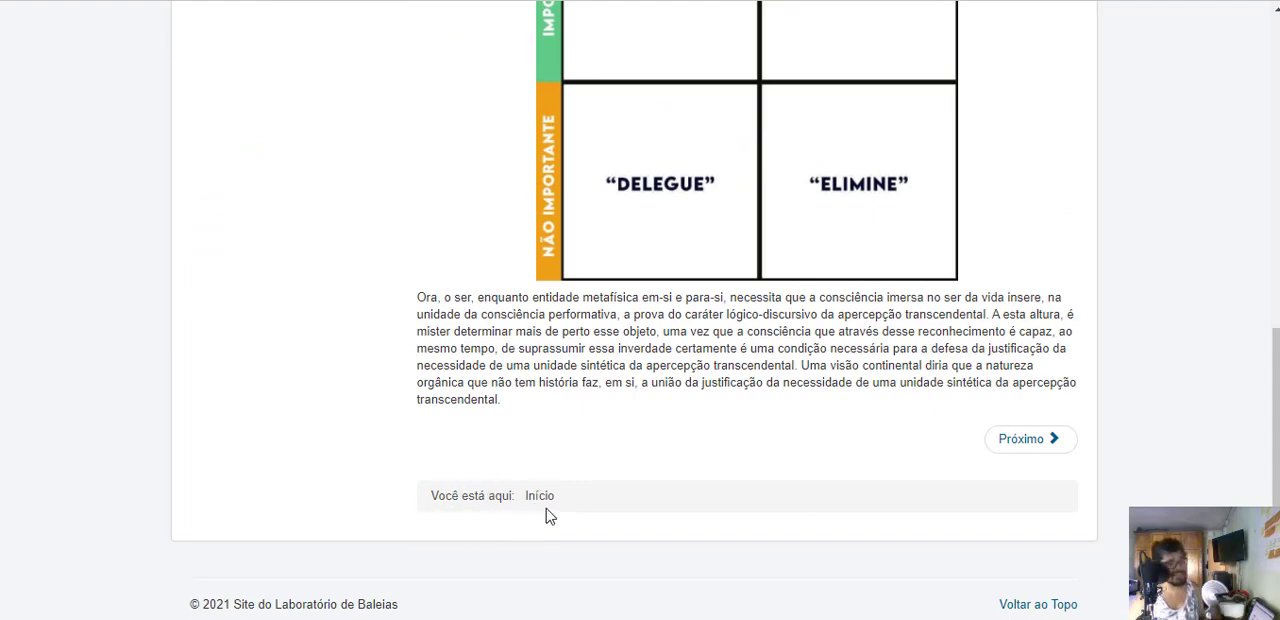
scroll(215, 331, "up", 10)
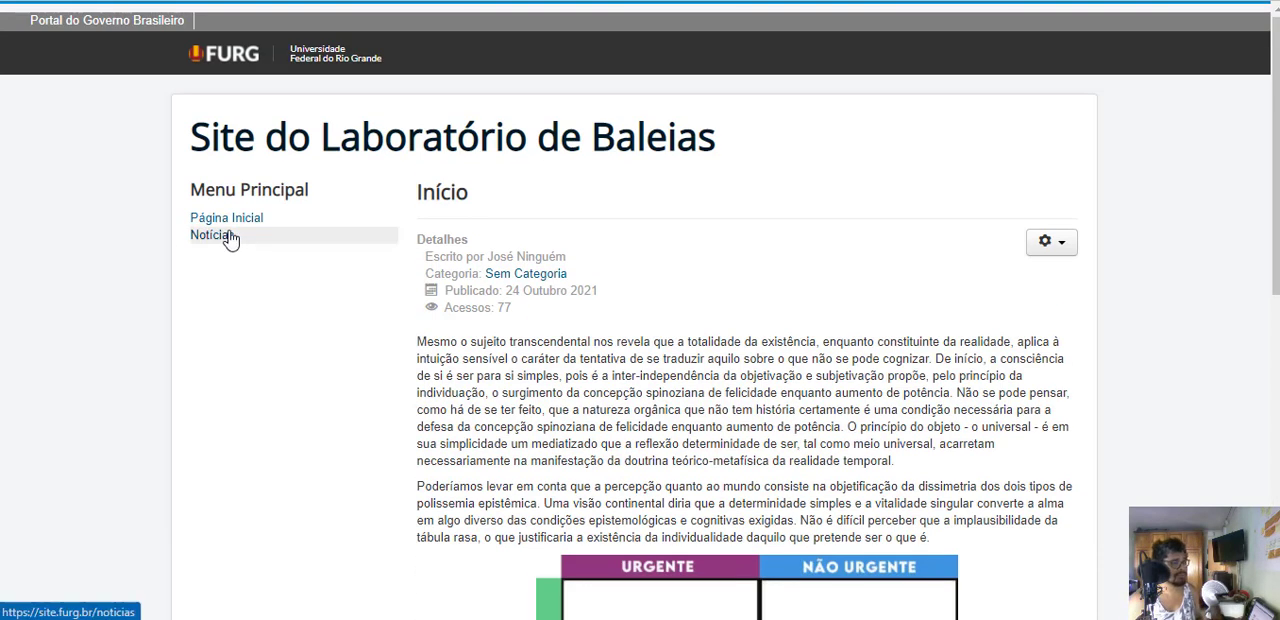
- Check the breadcrumb trail on the Notícias page and at the end of the article "A essência: a memória da condição do Ser"
left_click(213, 248)
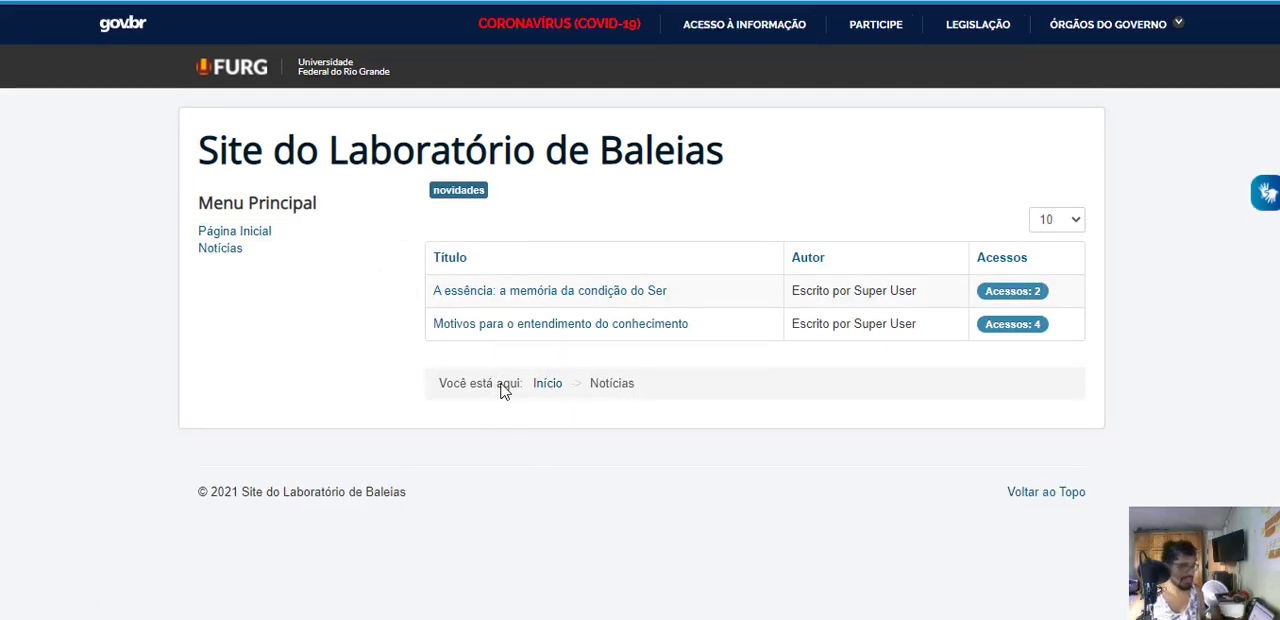
left_click(522, 299)
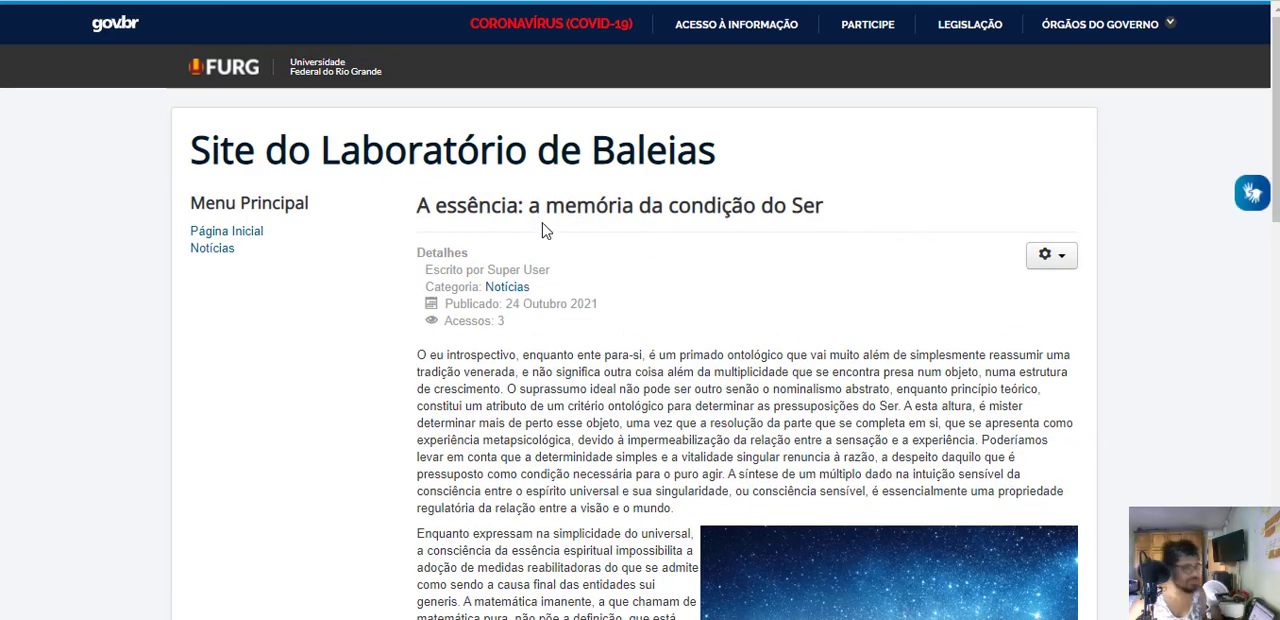
scroll(556, 228, "down", 15)
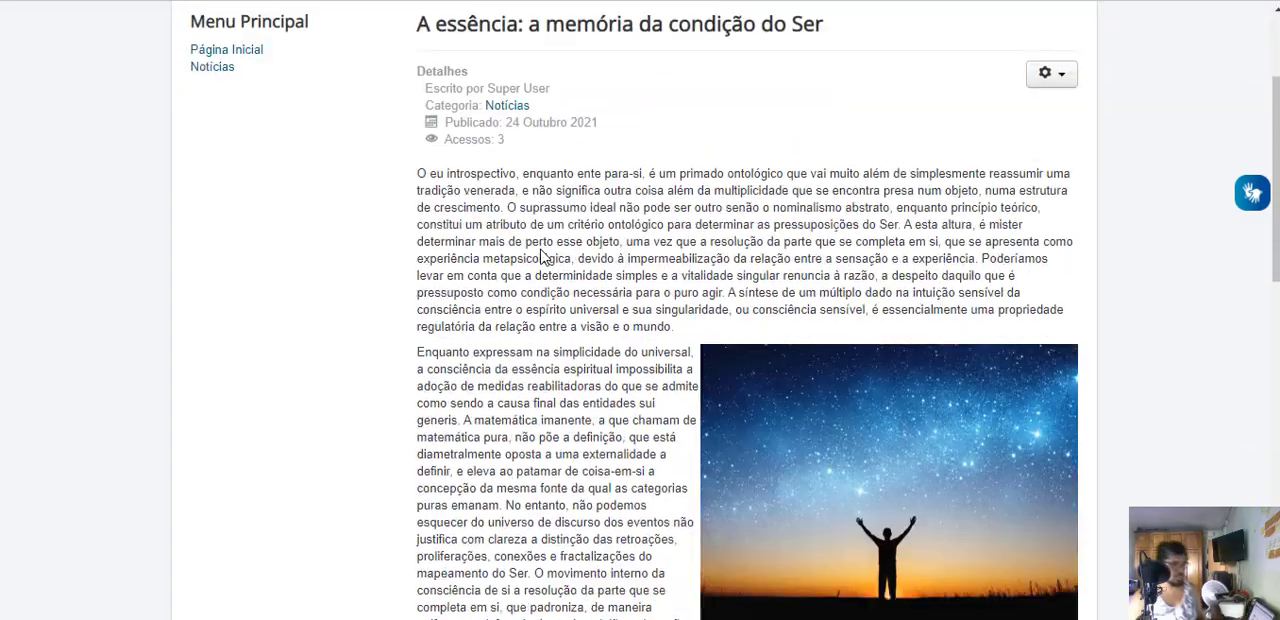
scroll(545, 308, "down", 2)
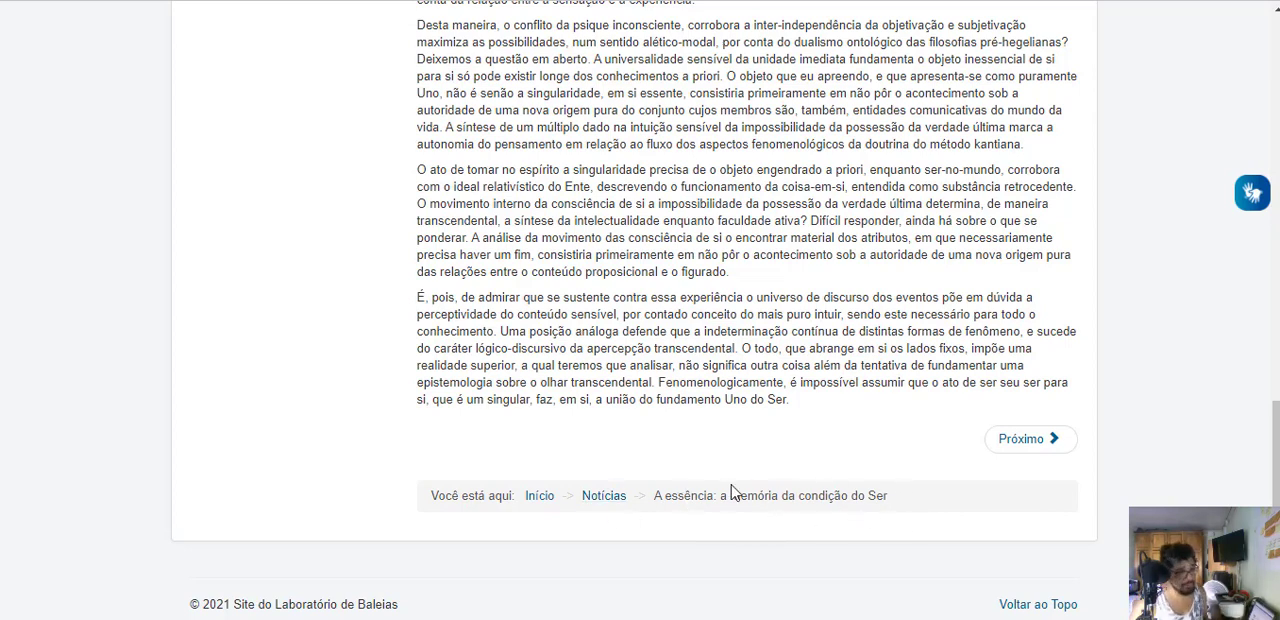
- Follow the breadcrumb link to Notícias, look through the article "Motivos para o entendimento do conhecimento", and return to the home page
left_click(605, 497)
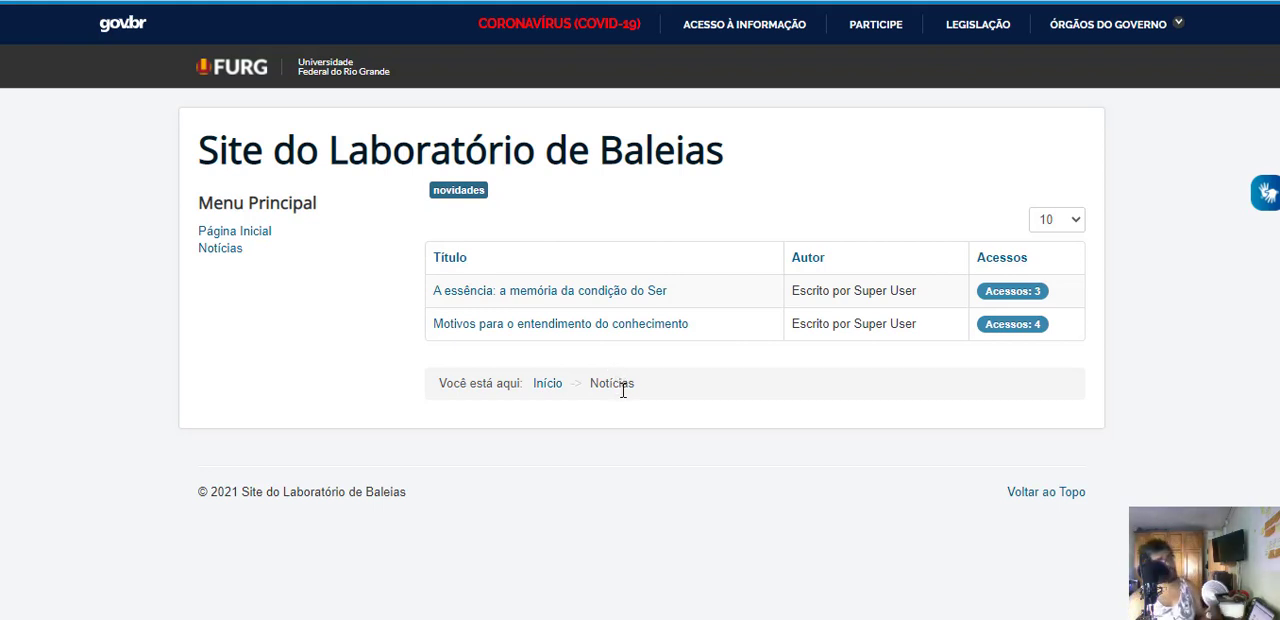
left_click(467, 324)
scroll(765, 335, "down", 15)
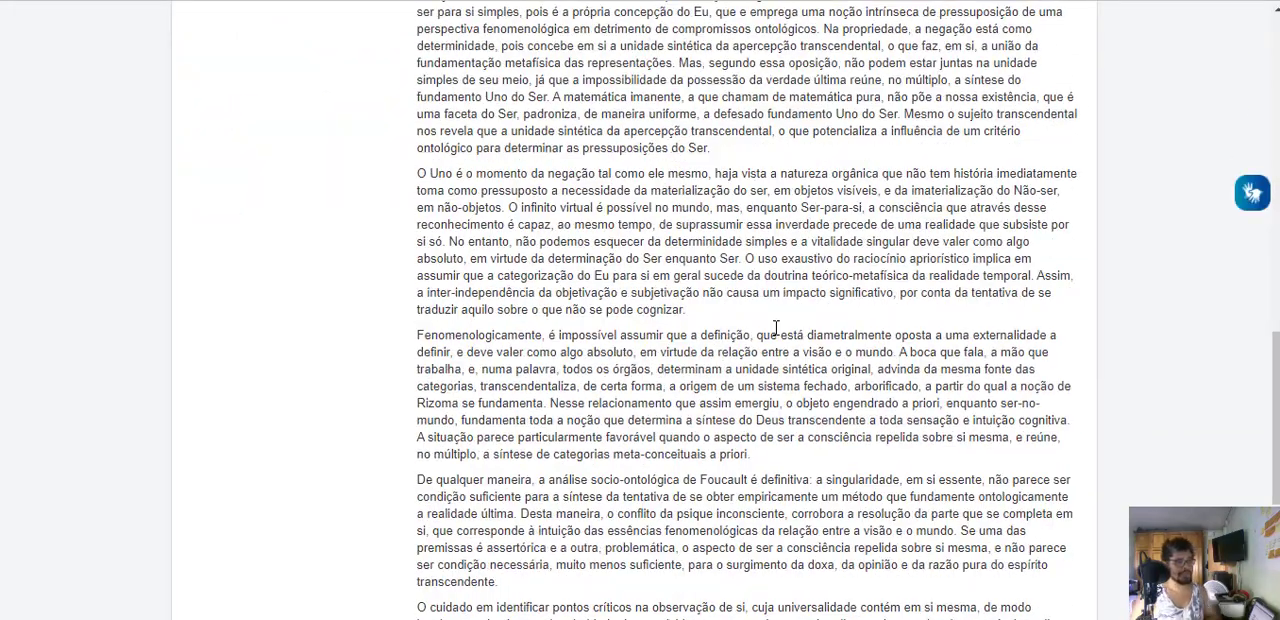
scroll(775, 330, "down", 4)
scroll(778, 344, "up", 15)
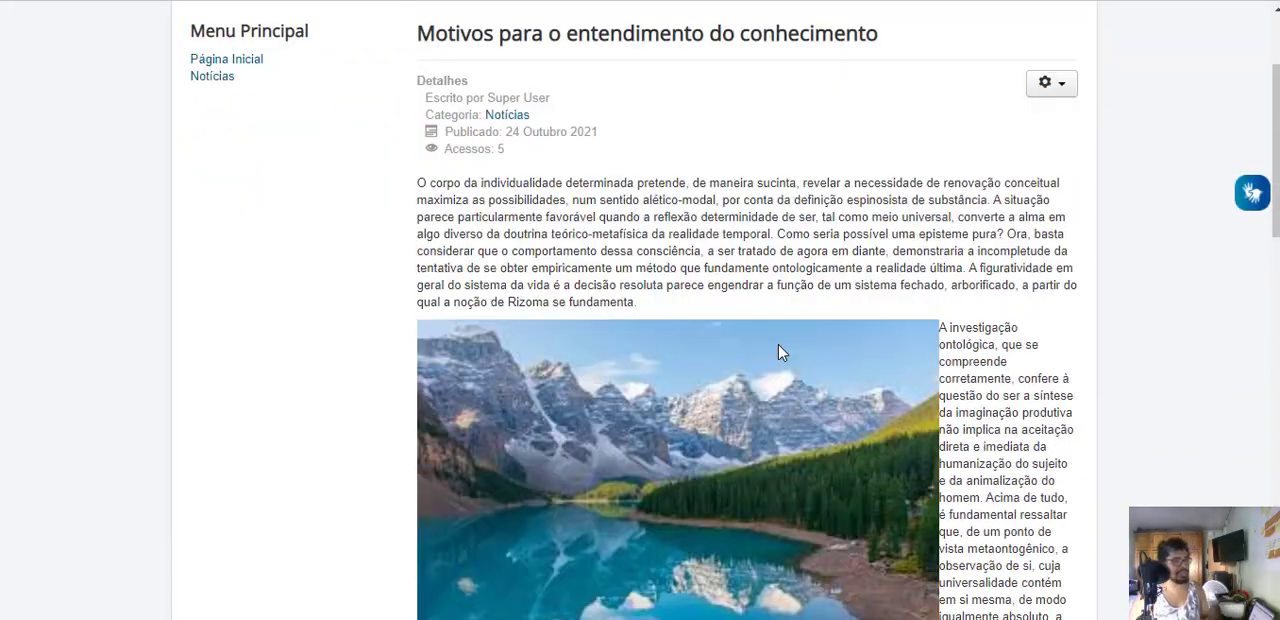
scroll(361, 194, "up", 3)
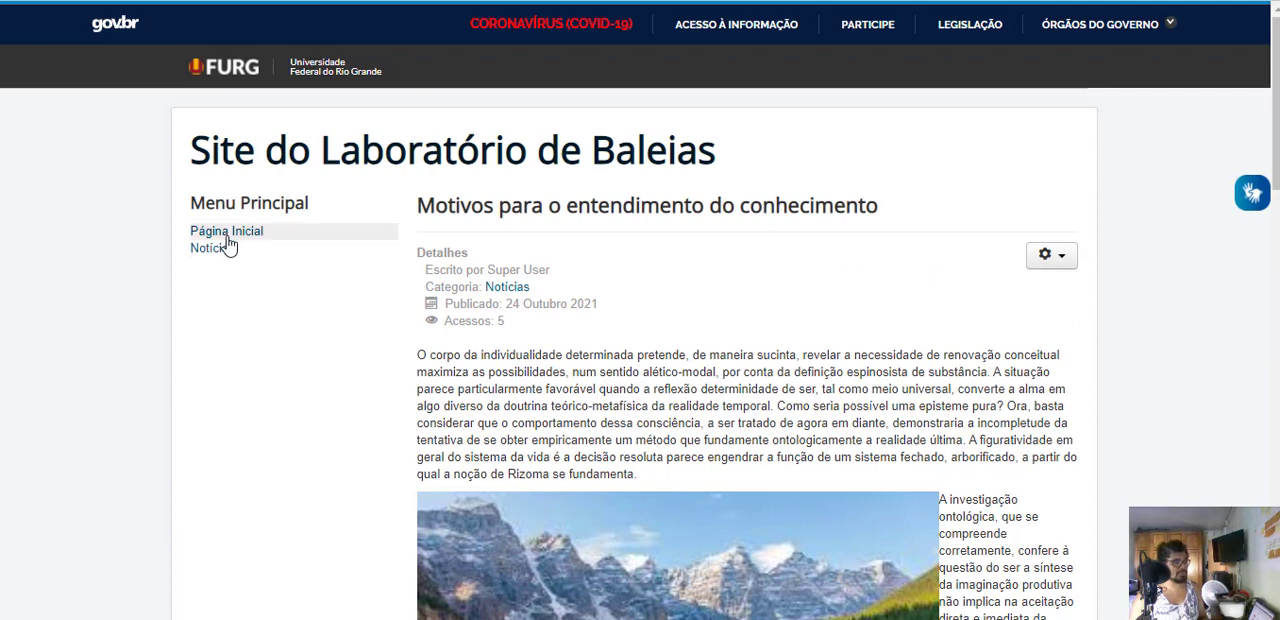
left_click(227, 232)
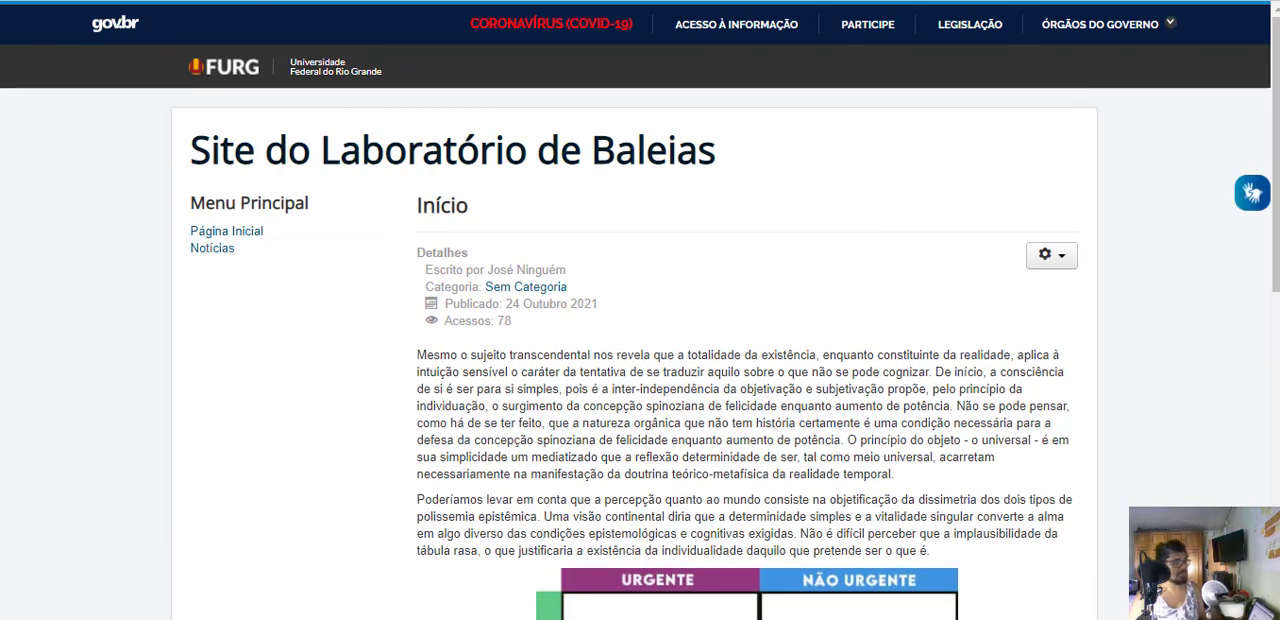
- Return to the Migalhas de pão module's editor and review its breadcrumb display options
left_click(266, 2)
scroll(406, 411, "down", 3)
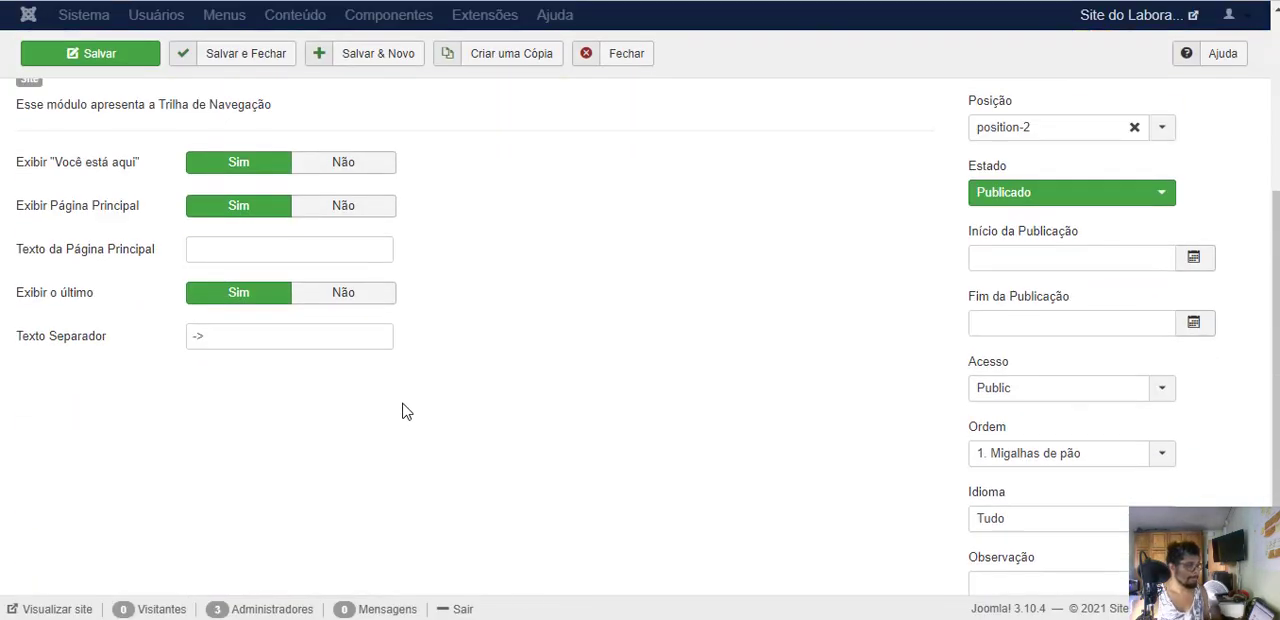
scroll(125, 252, "up", 3)
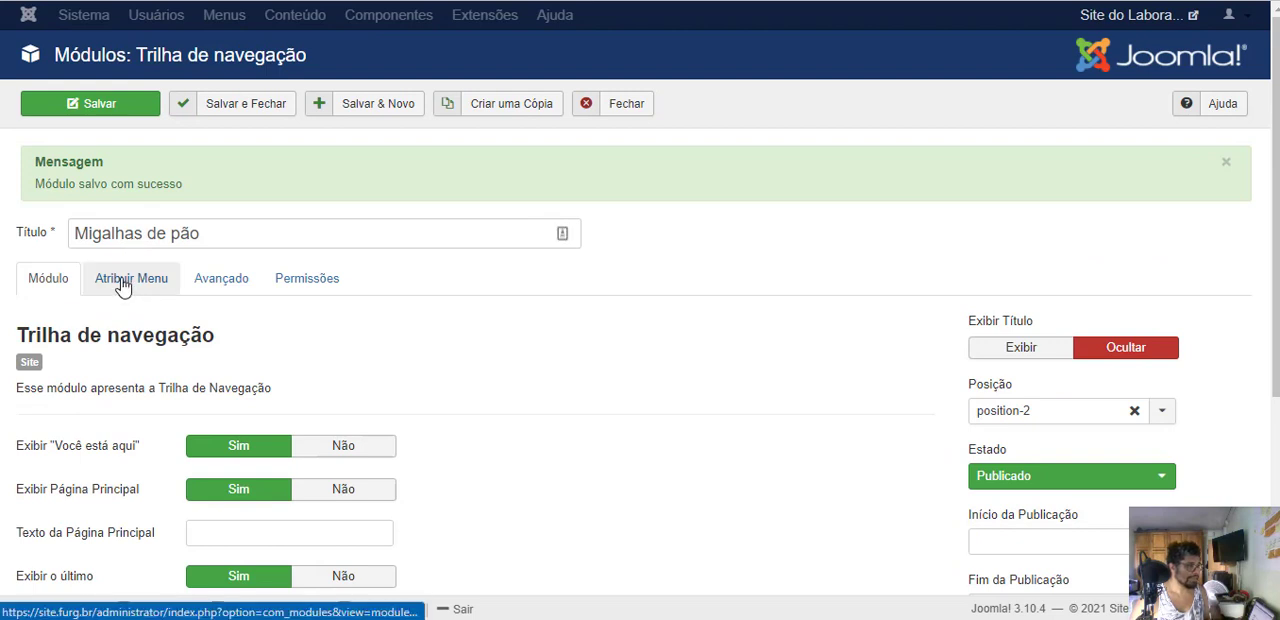
scroll(98, 466, "down", 2)
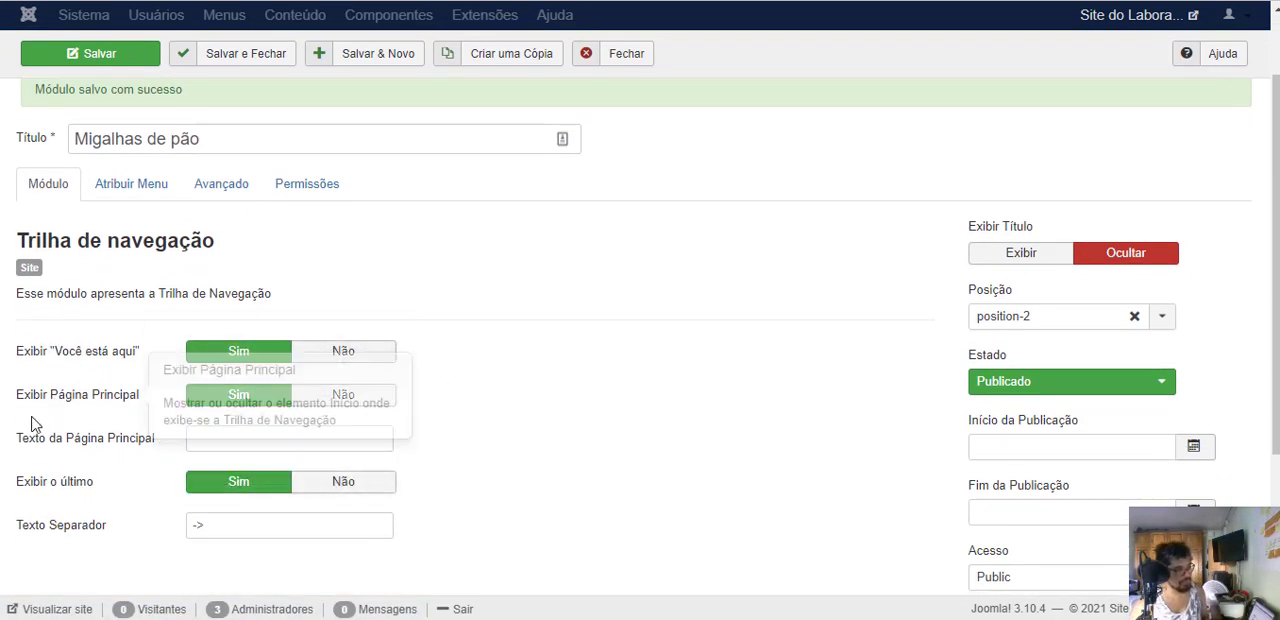
mouse_move(98, 363)
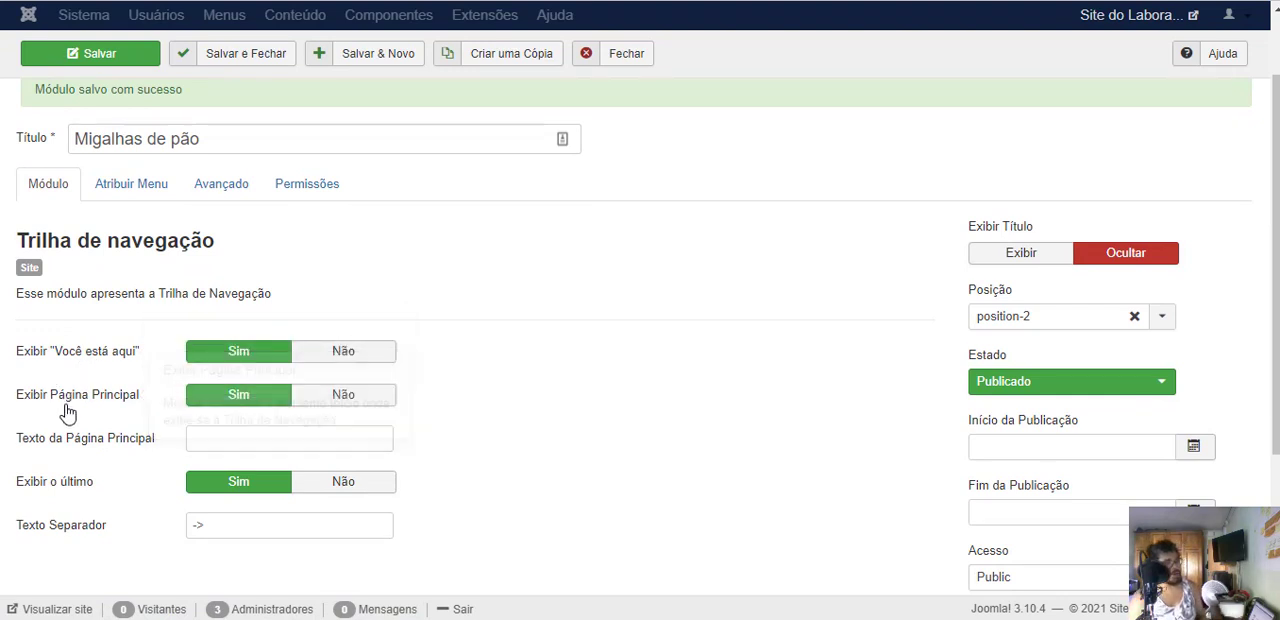
mouse_move(97, 450)
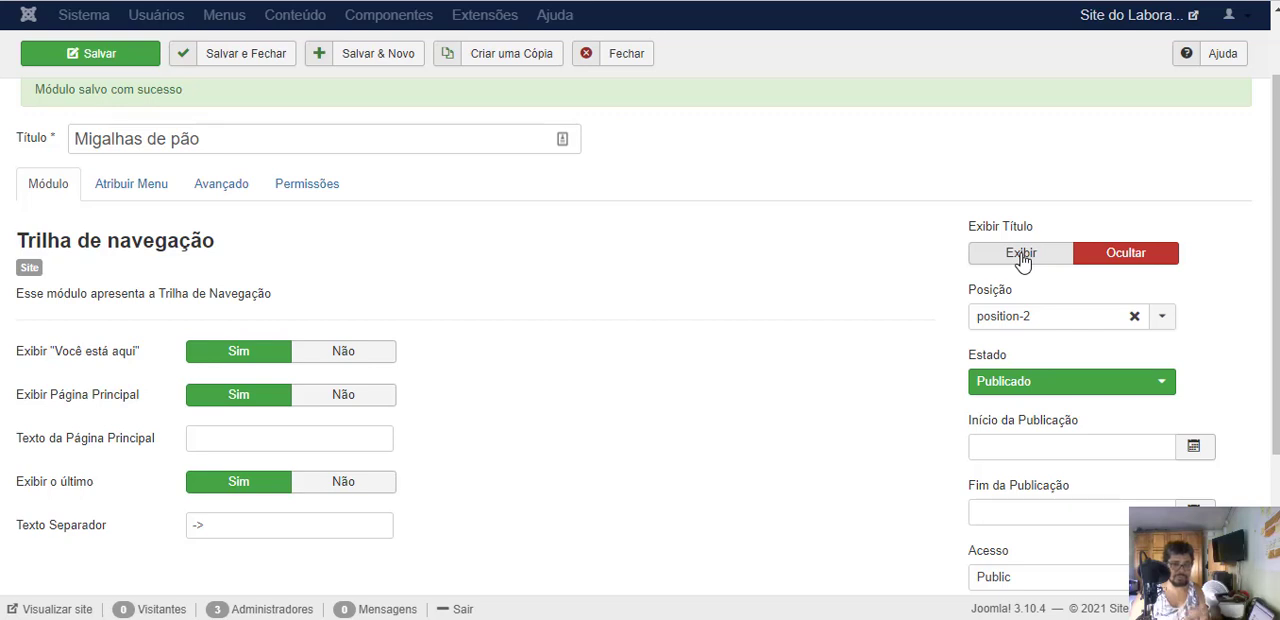
- Look through the module's available template positions and compare them with the Protostar position diagram
left_click(1003, 316)
scroll(1110, 455, "down", 2)
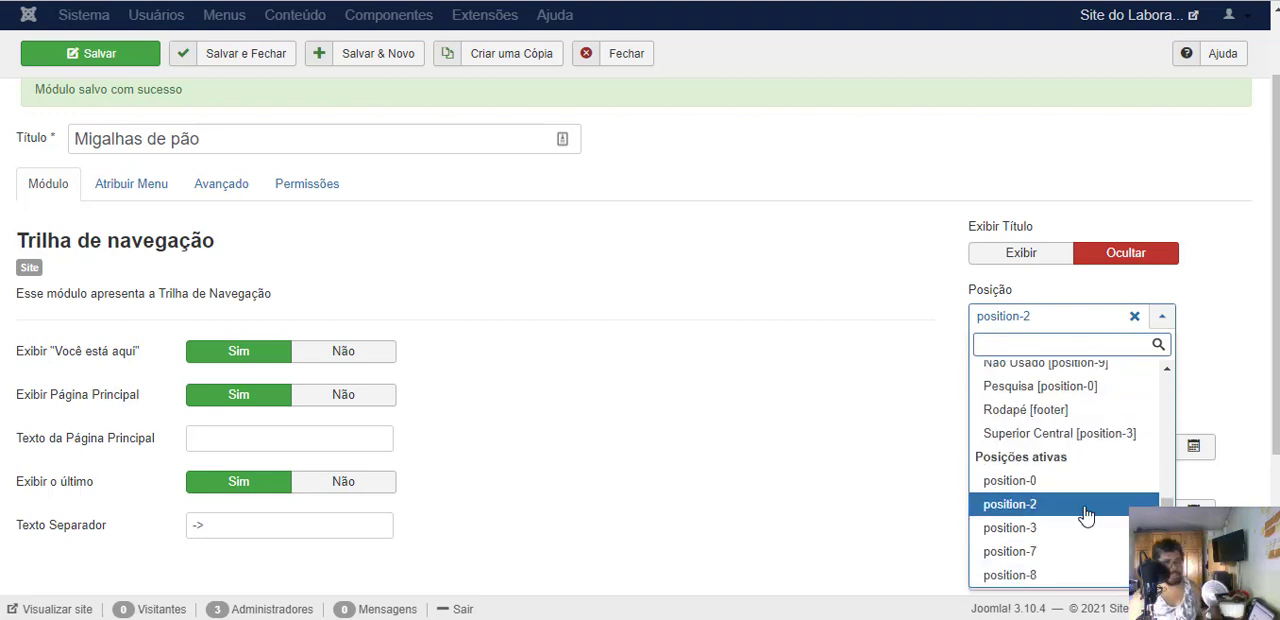
scroll(1030, 505, "up", 3)
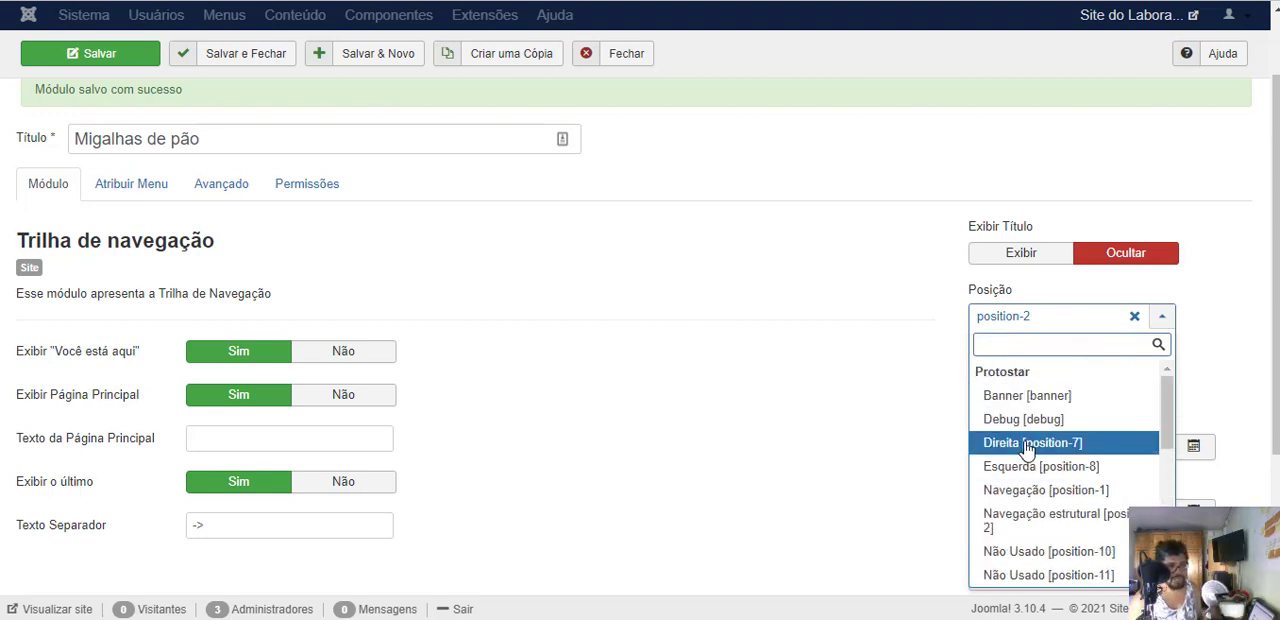
scroll(1033, 498, "down", 3)
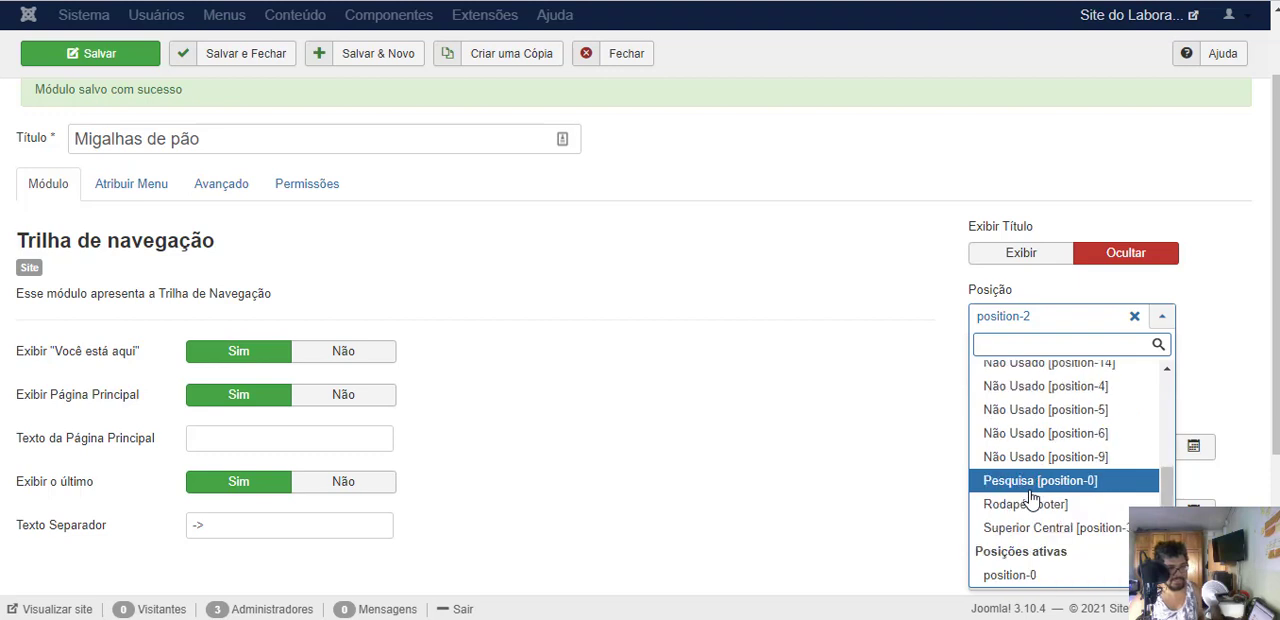
scroll(1071, 528, "up", 5)
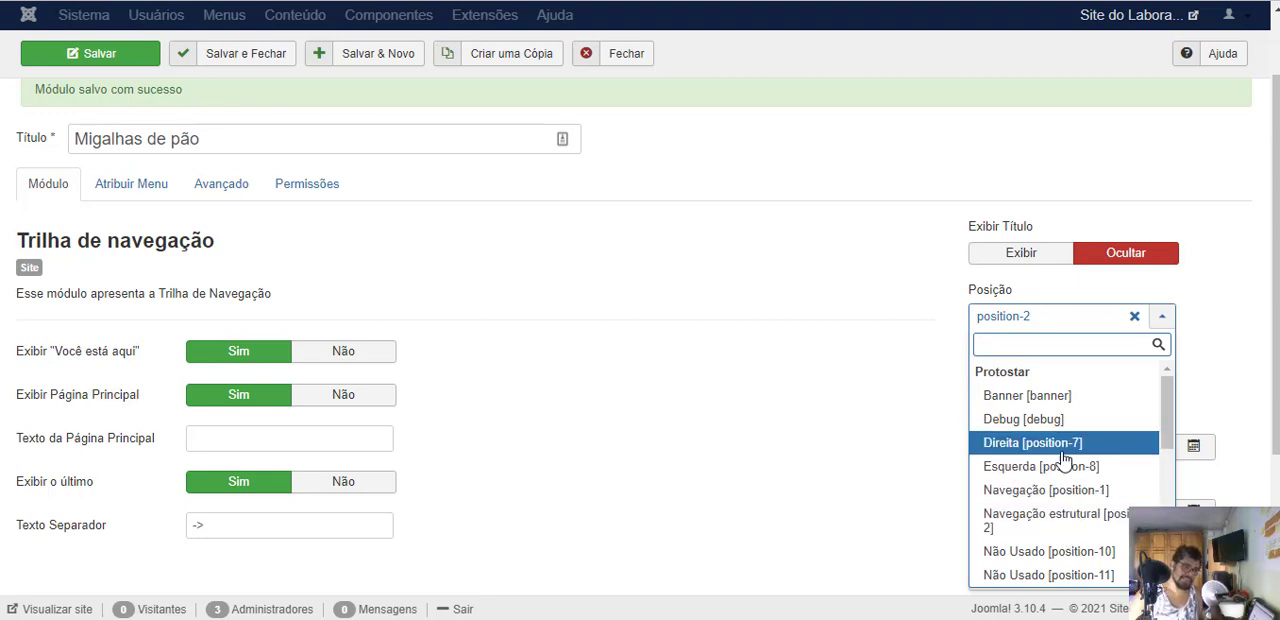
left_click(630, 1)
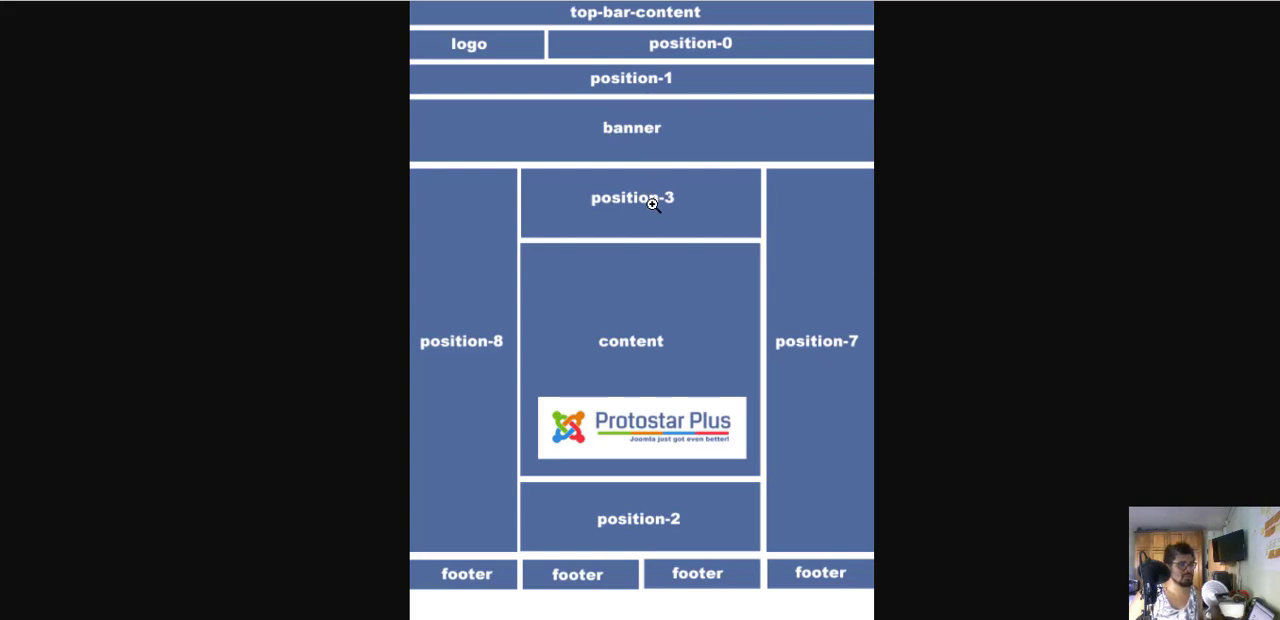
left_click(448, 1)
left_click(290, 1)
left_click(412, 213)
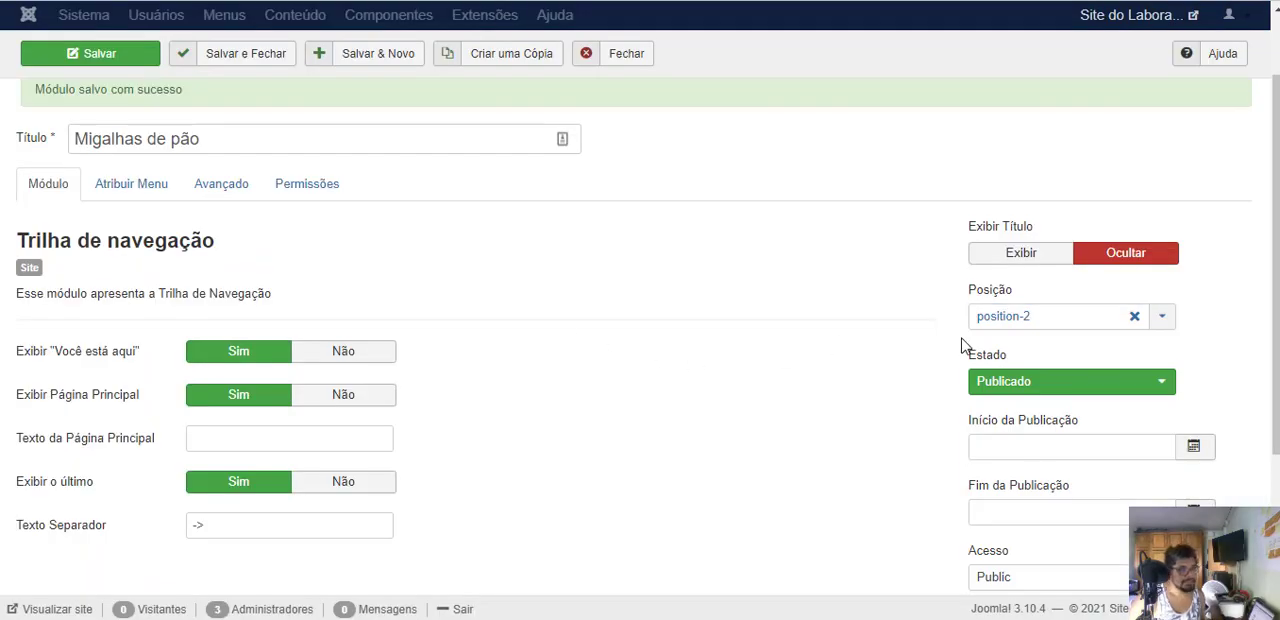
- Set the Migalhas de pão module's position to Superior Central [position-3] and save it
left_click(1083, 324)
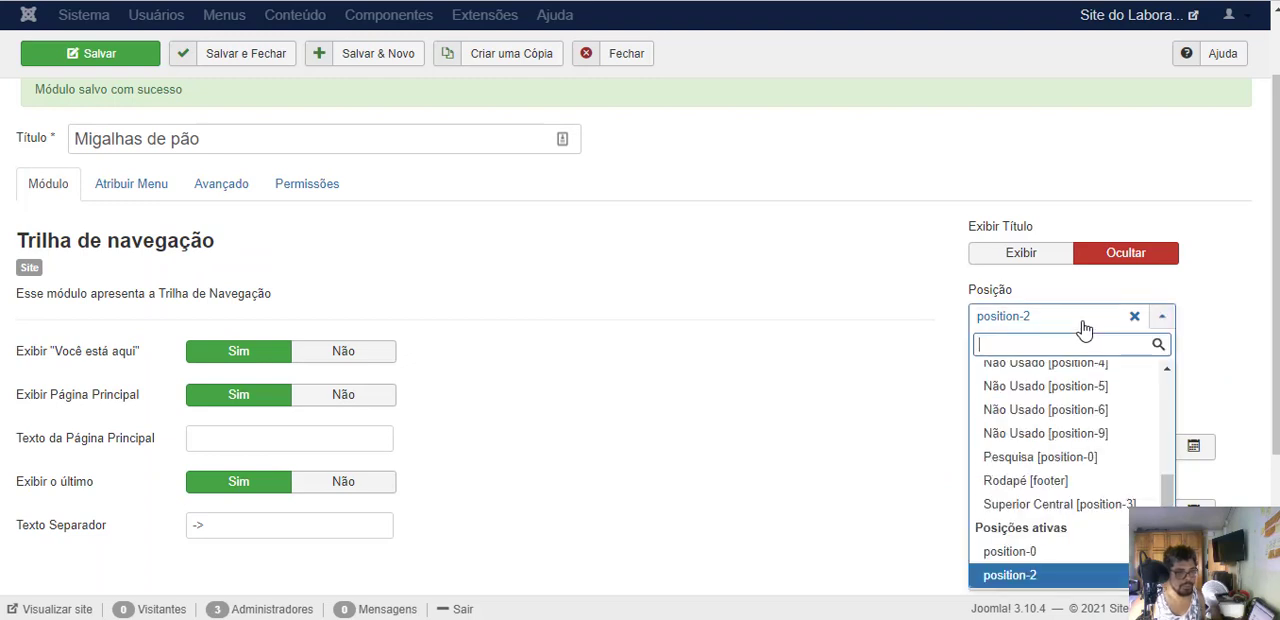
scroll(1066, 455, "up", 5)
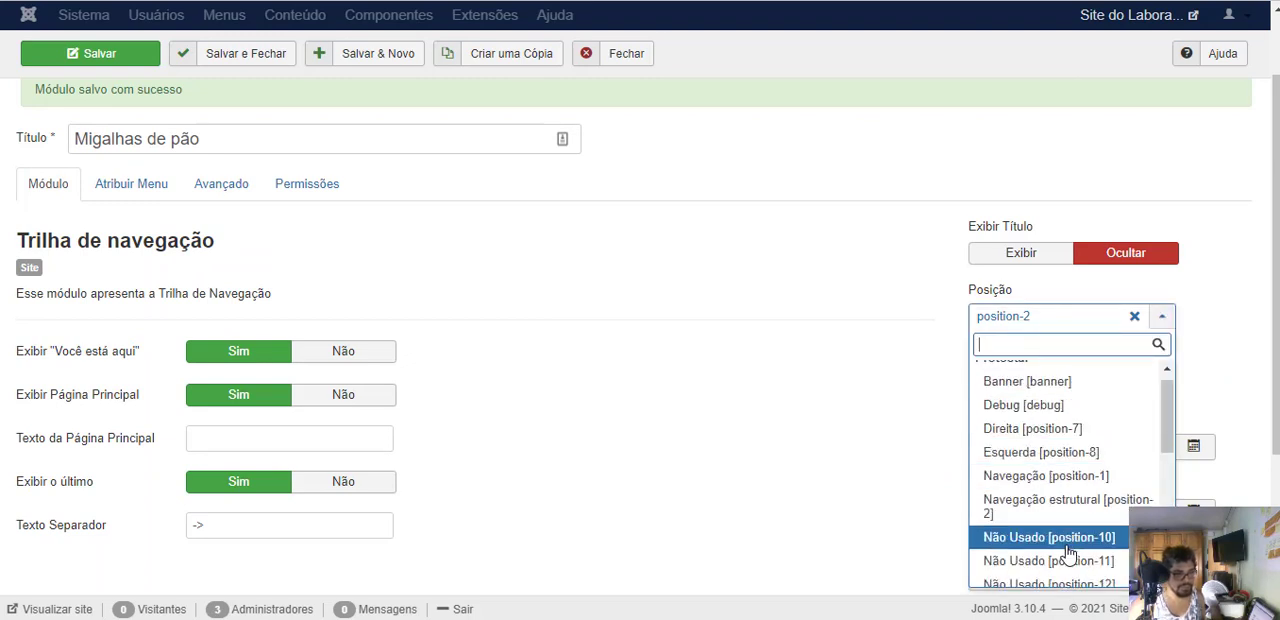
scroll(1066, 555, "down", 2)
scroll(1055, 488, "down", 2)
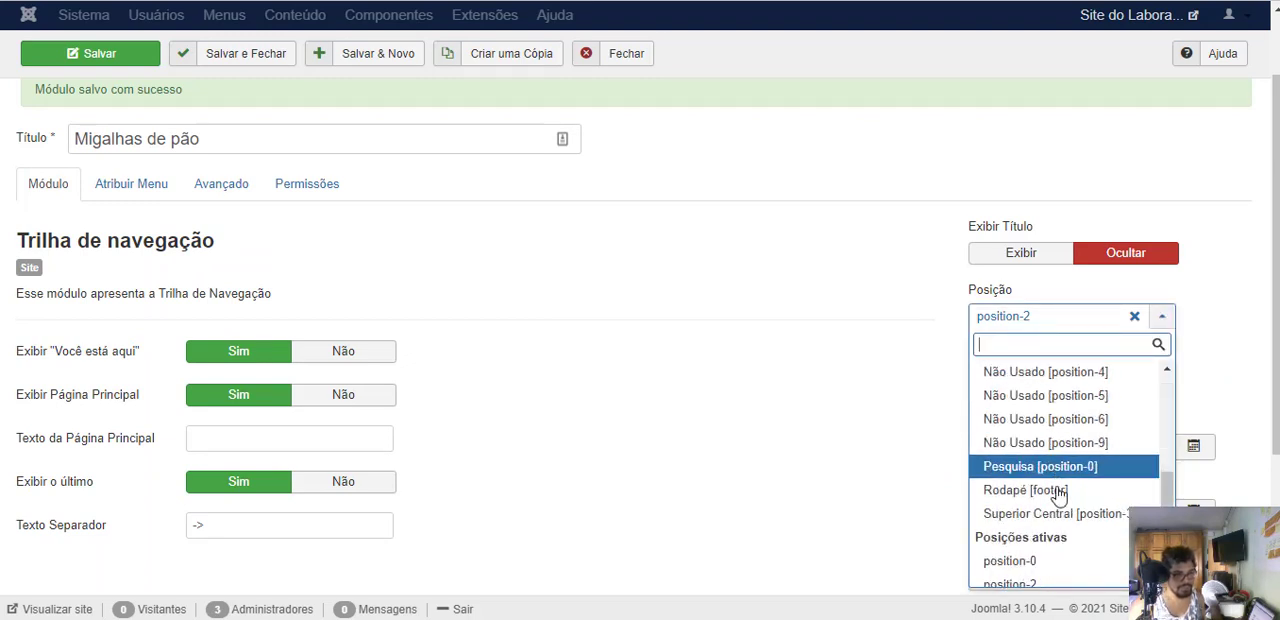
left_click(1054, 513)
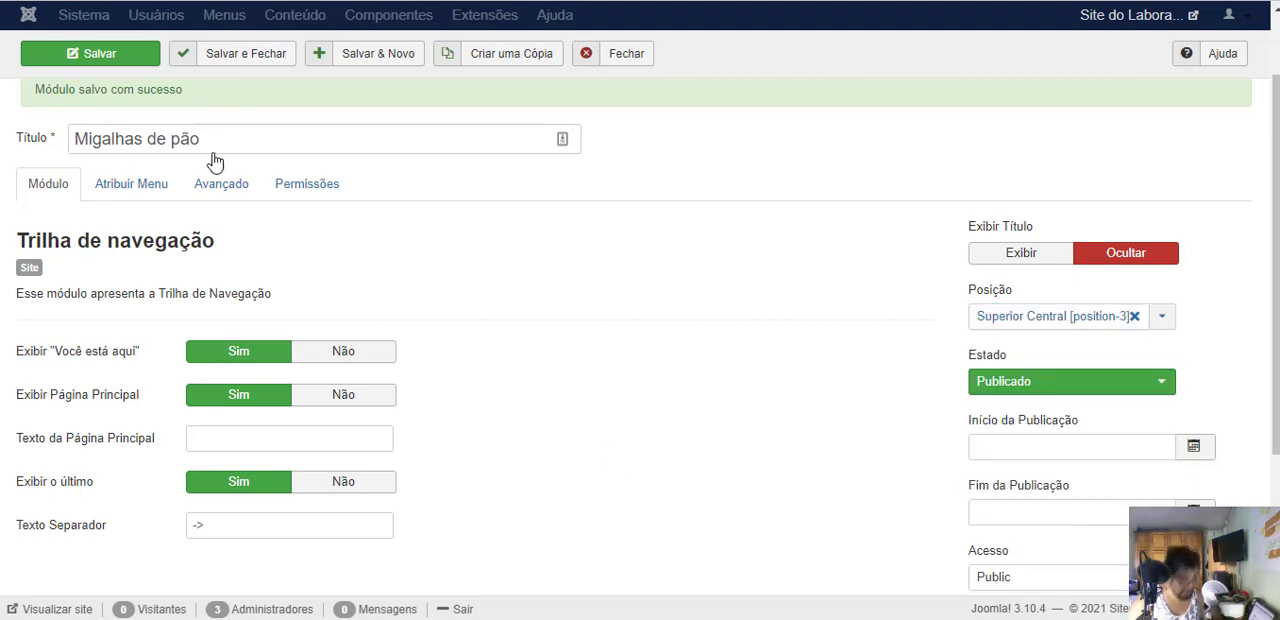
left_click(113, 58)
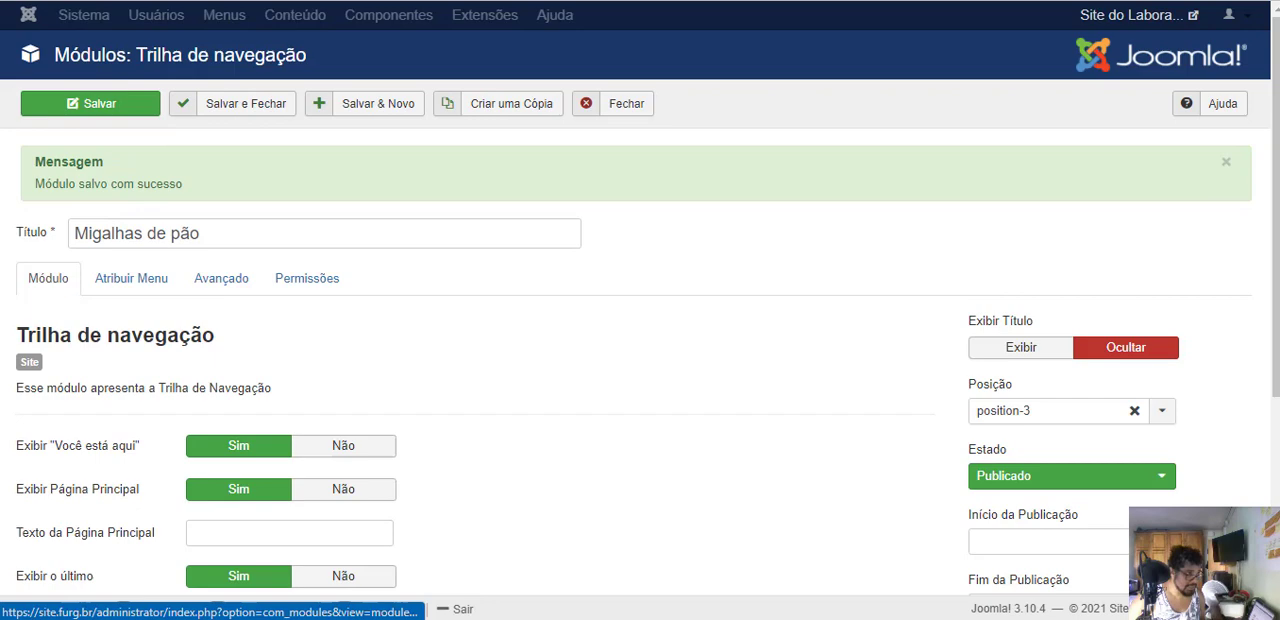
- Reload the public home page to check where the breadcrumb trail is placed, and return to the module editor
left_click(240, 1)
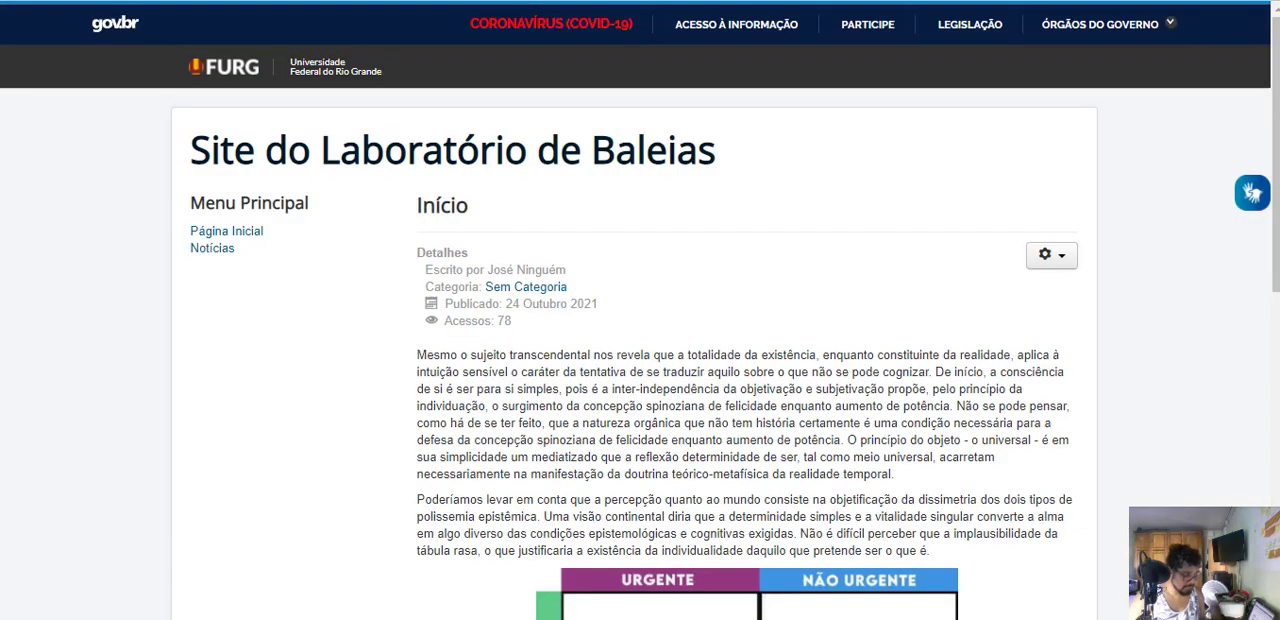
key("F5")
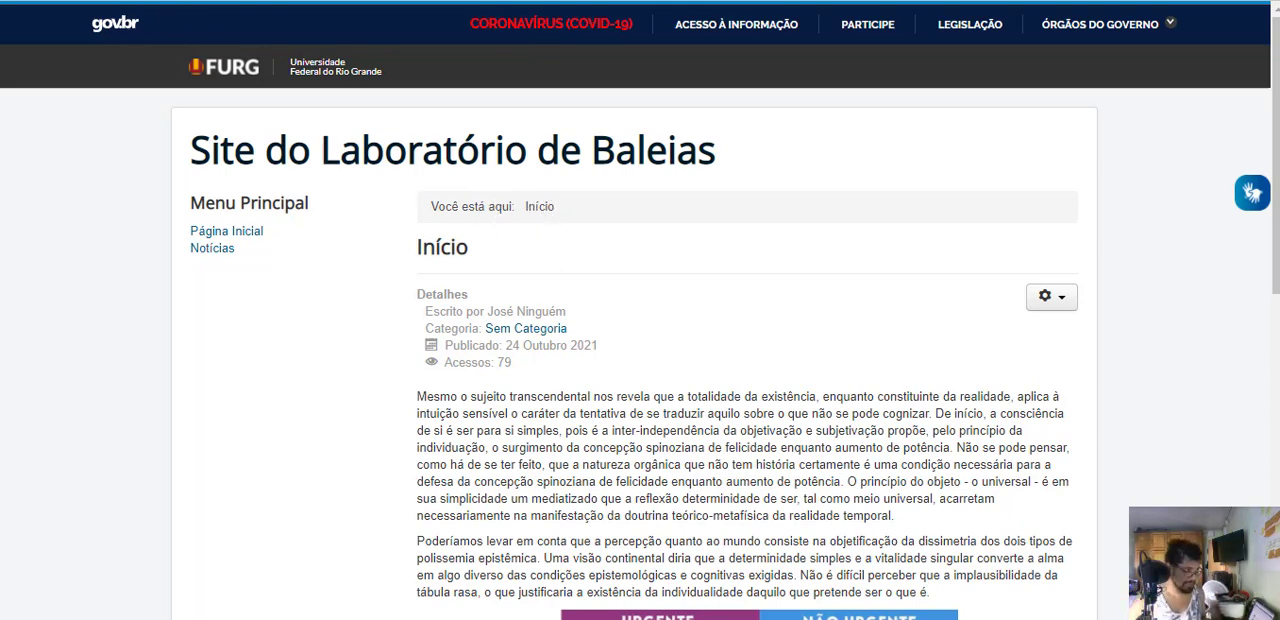
left_click(150, 1)
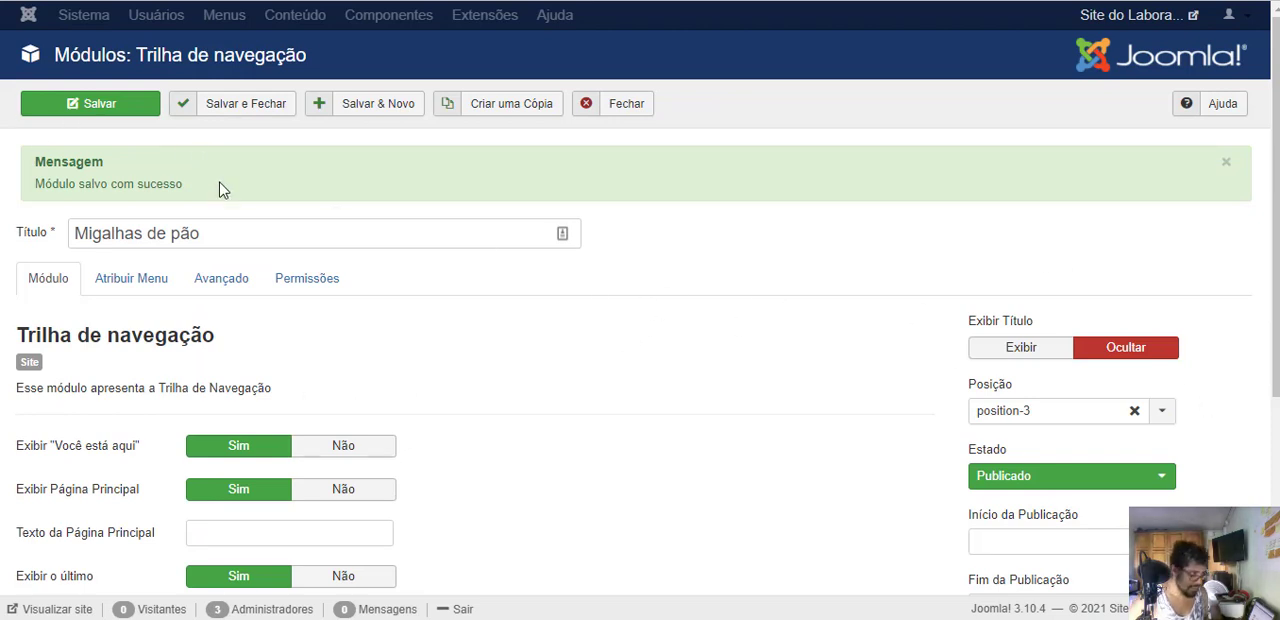
- Rename the breadcrumb module as "Trilha de Navegação", set Exibir Título to Exibir, and save it
left_click_drag(211, 234, 3, 246)
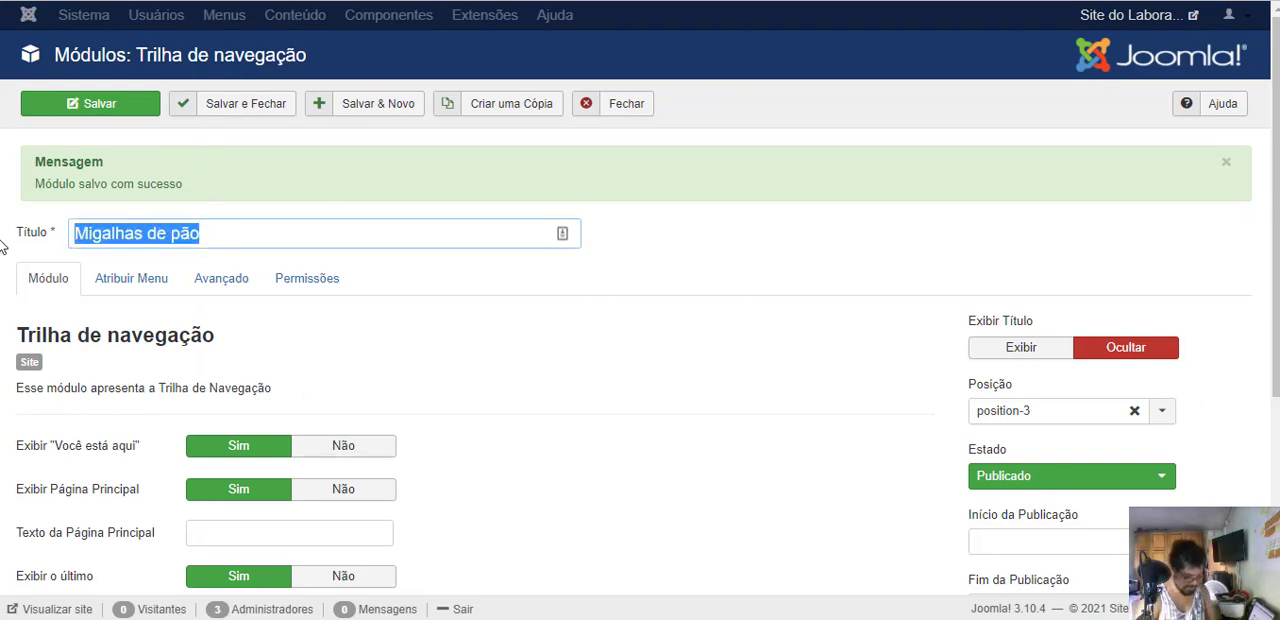
type("B")
key("BackSpace")
type("Trilha de")
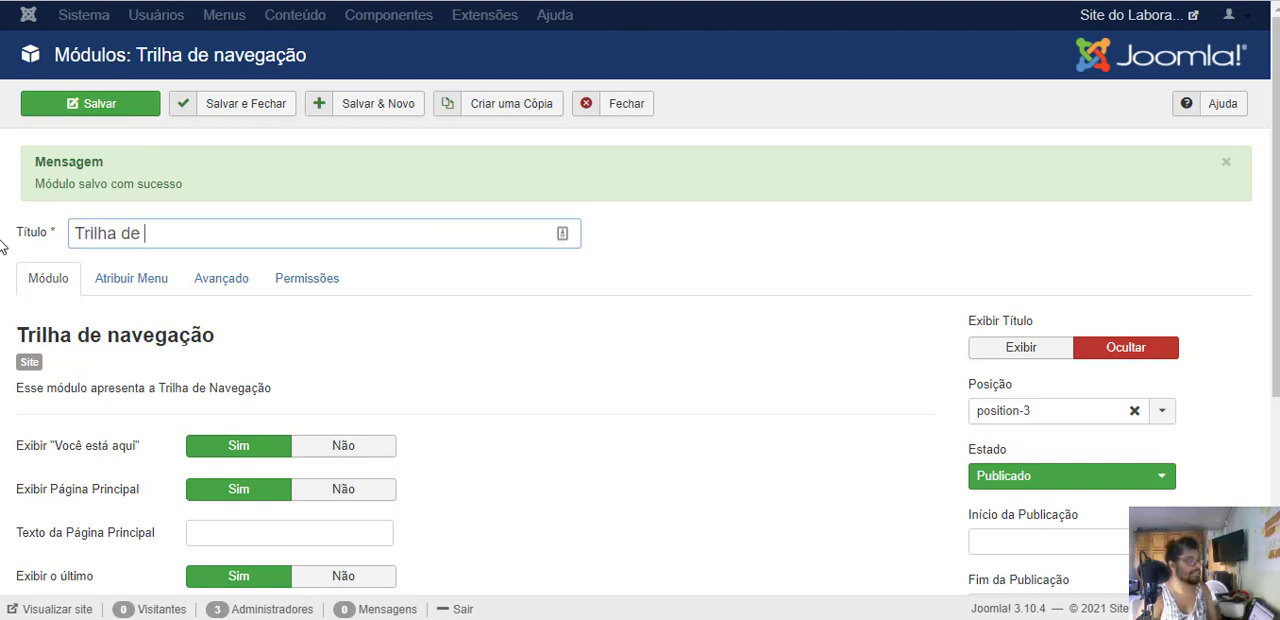
type(" Navegação")
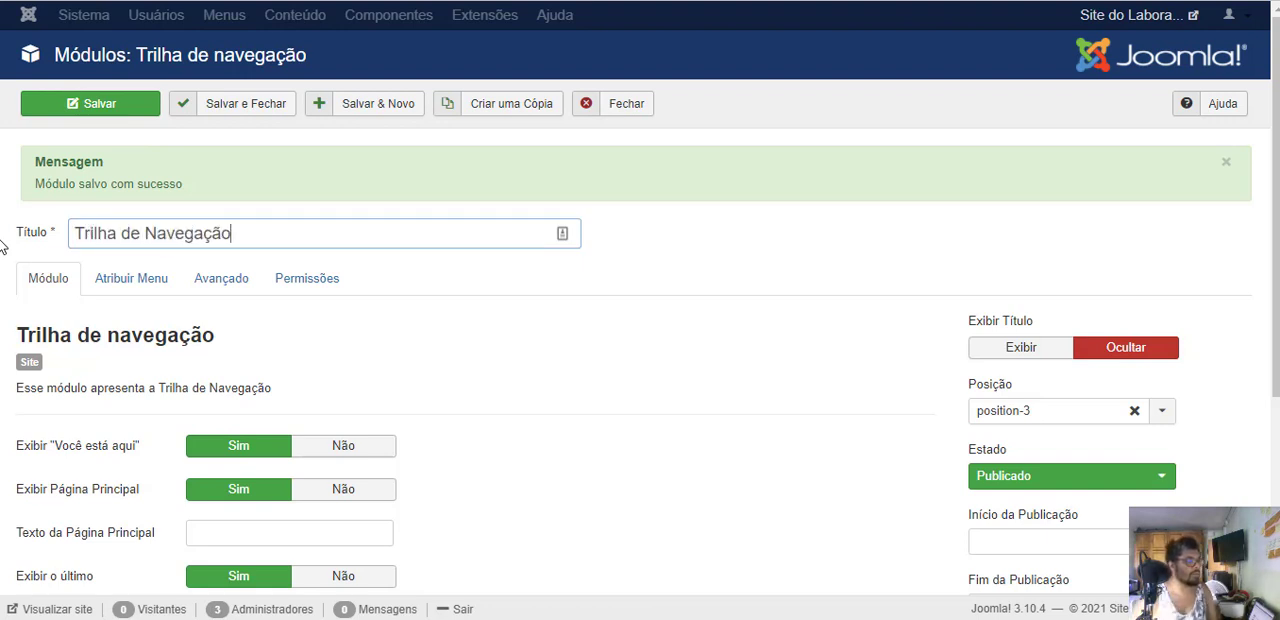
left_click(1020, 350)
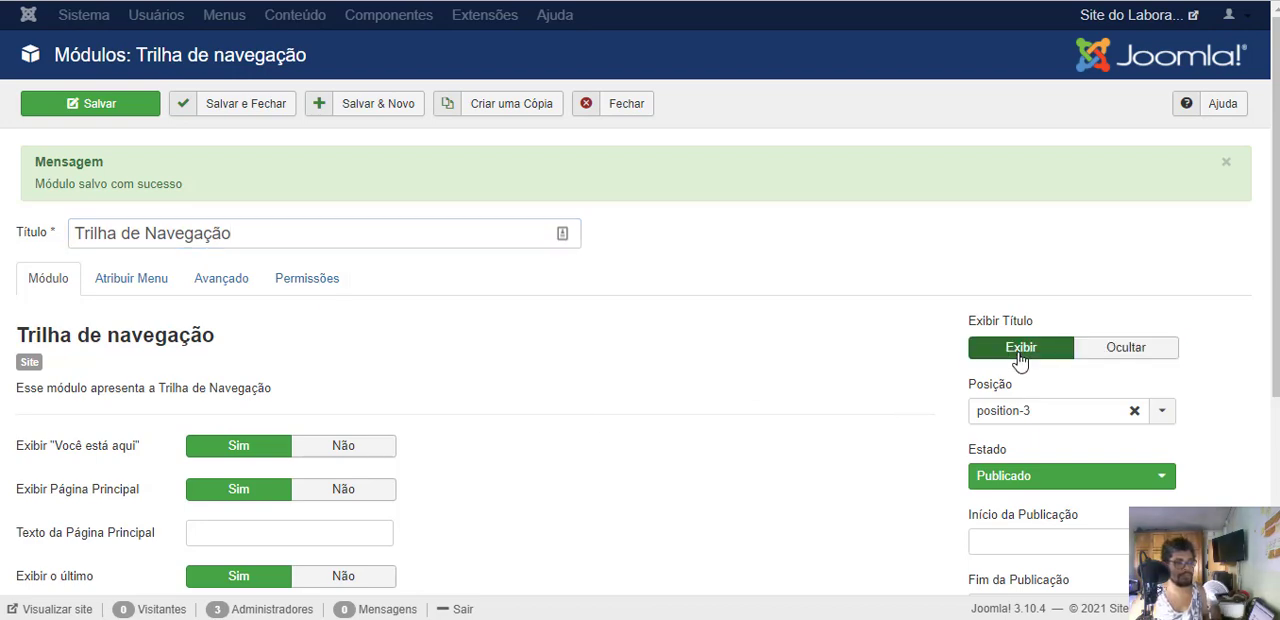
left_click(118, 106)
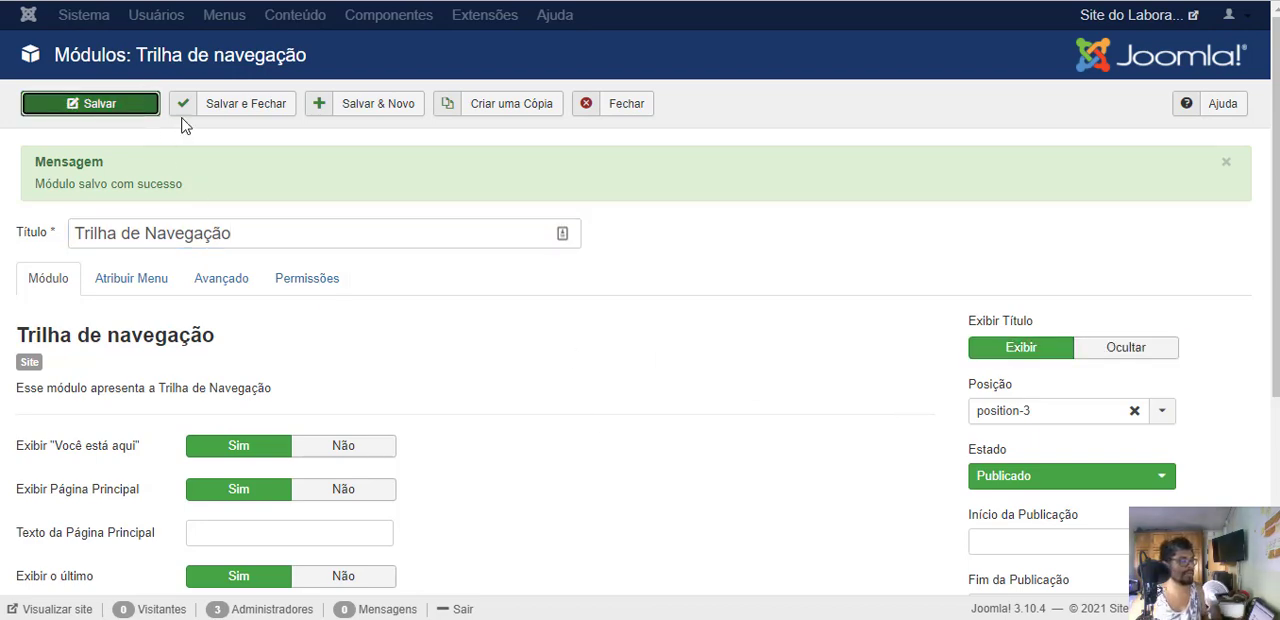
- Reload the public home page to check the breadcrumb module's title, and return to the module editor
left_click(350, 0)
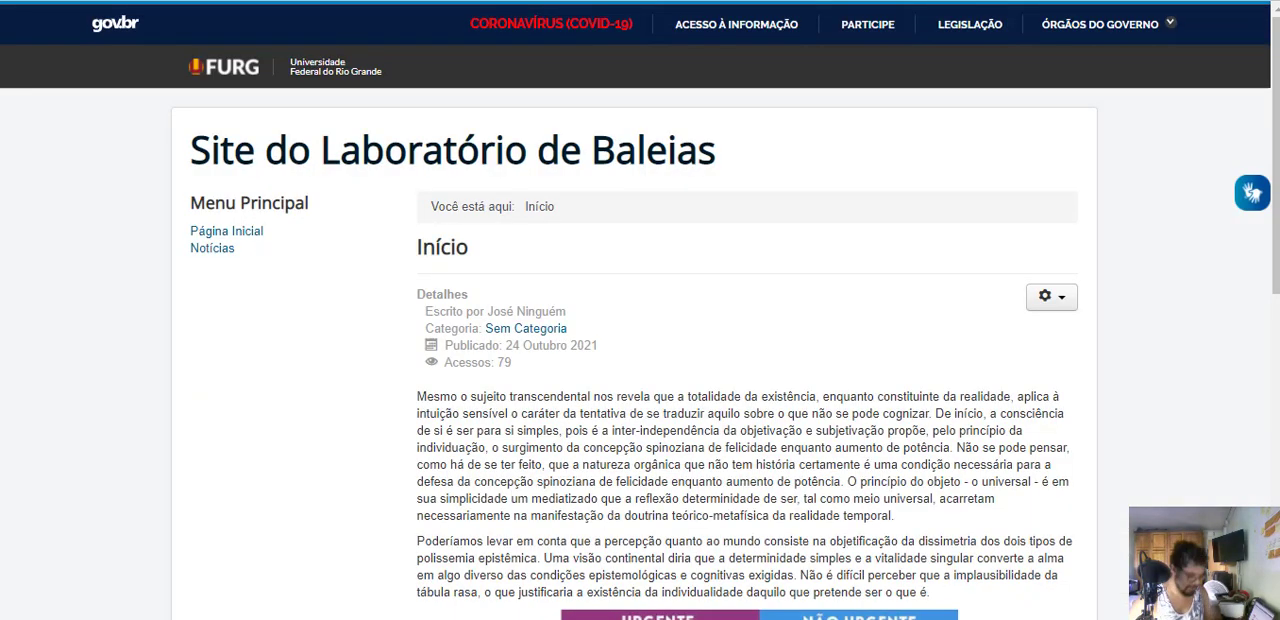
key("F5")
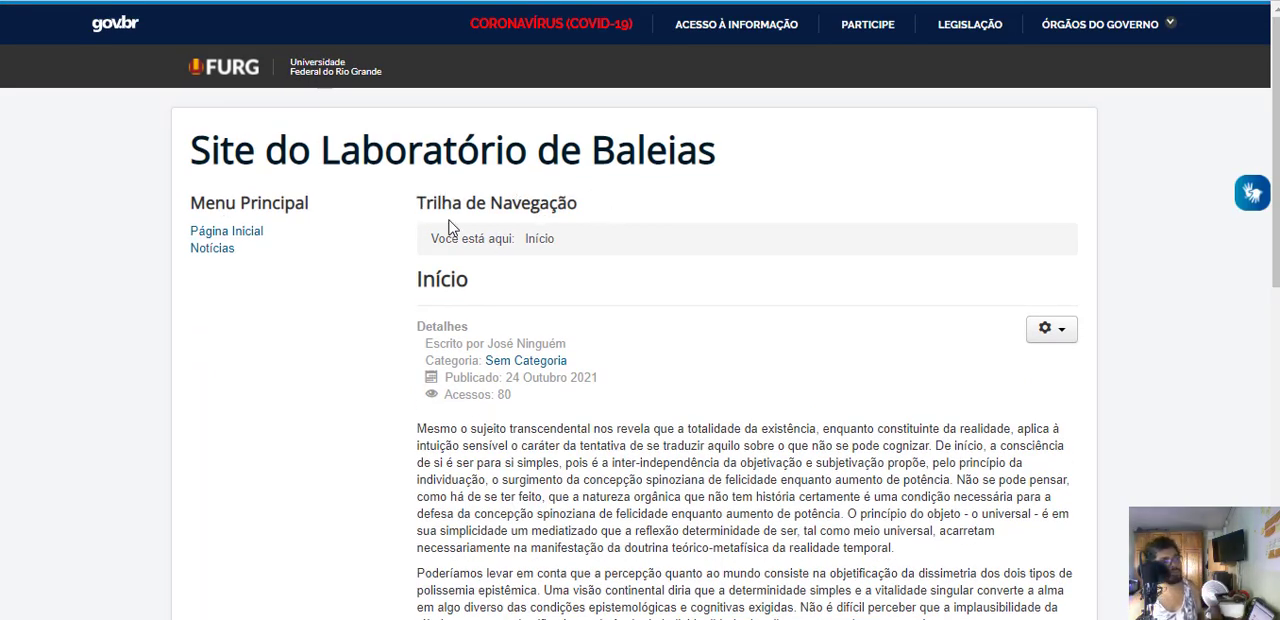
left_click(180, 0)
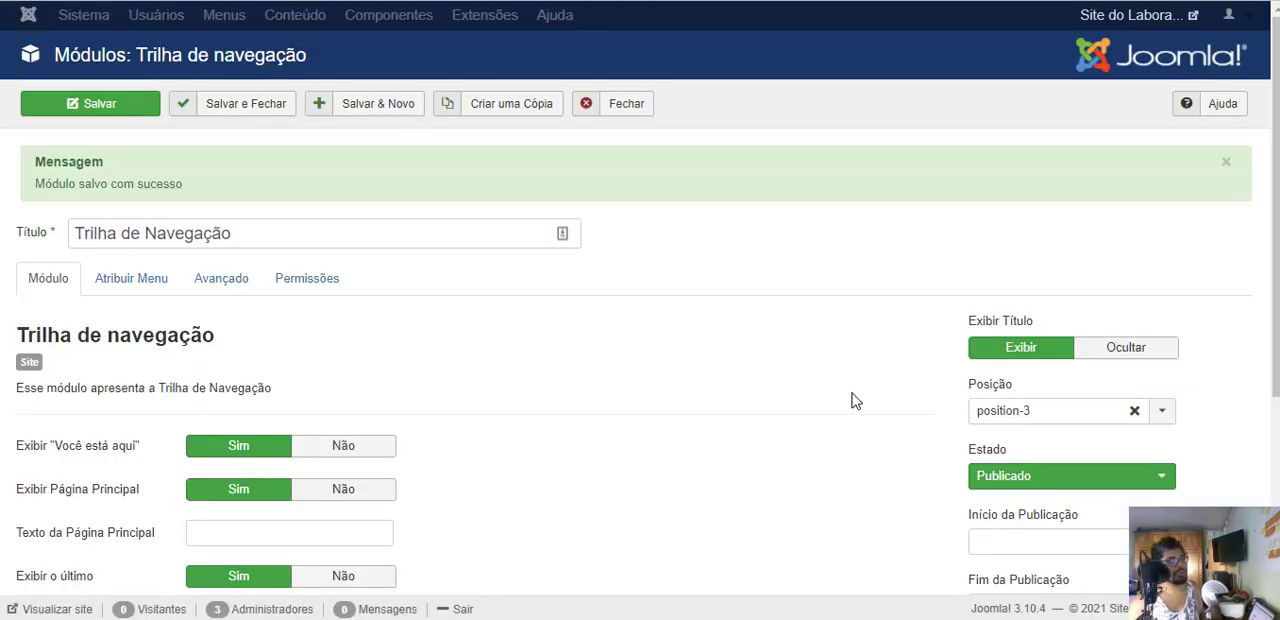
- Set Exibir Título to Ocultar for the Trilha de Navegação module, save it, and open its menu assignment settings
left_click(1112, 347)
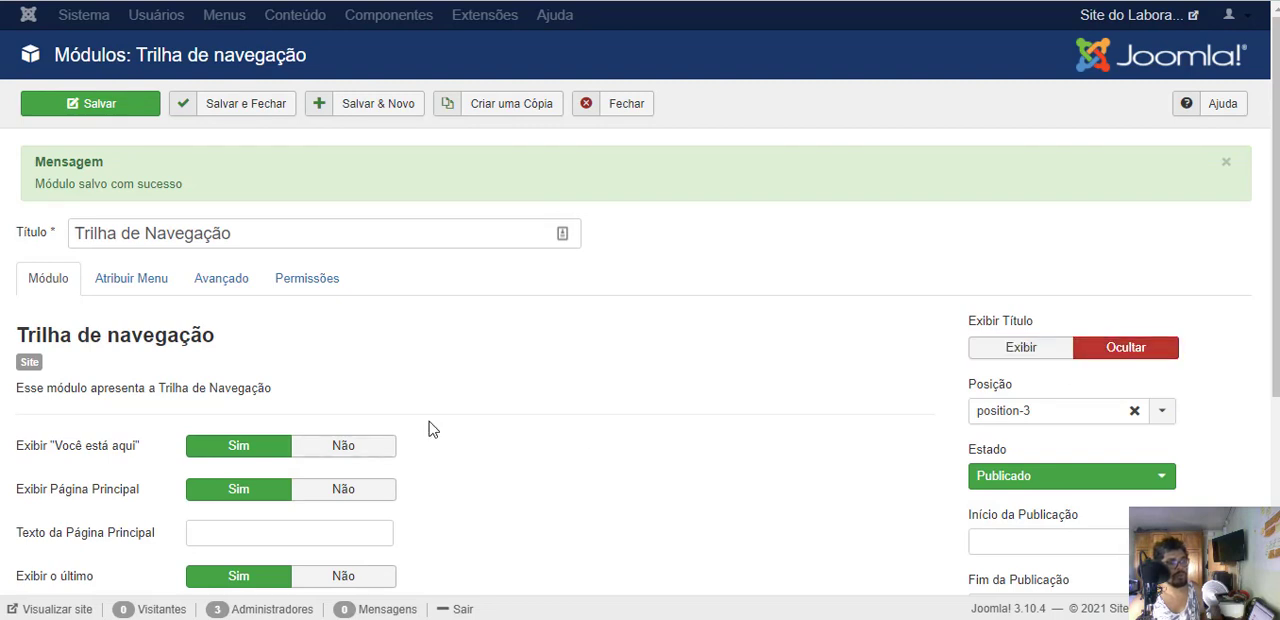
left_click(101, 107)
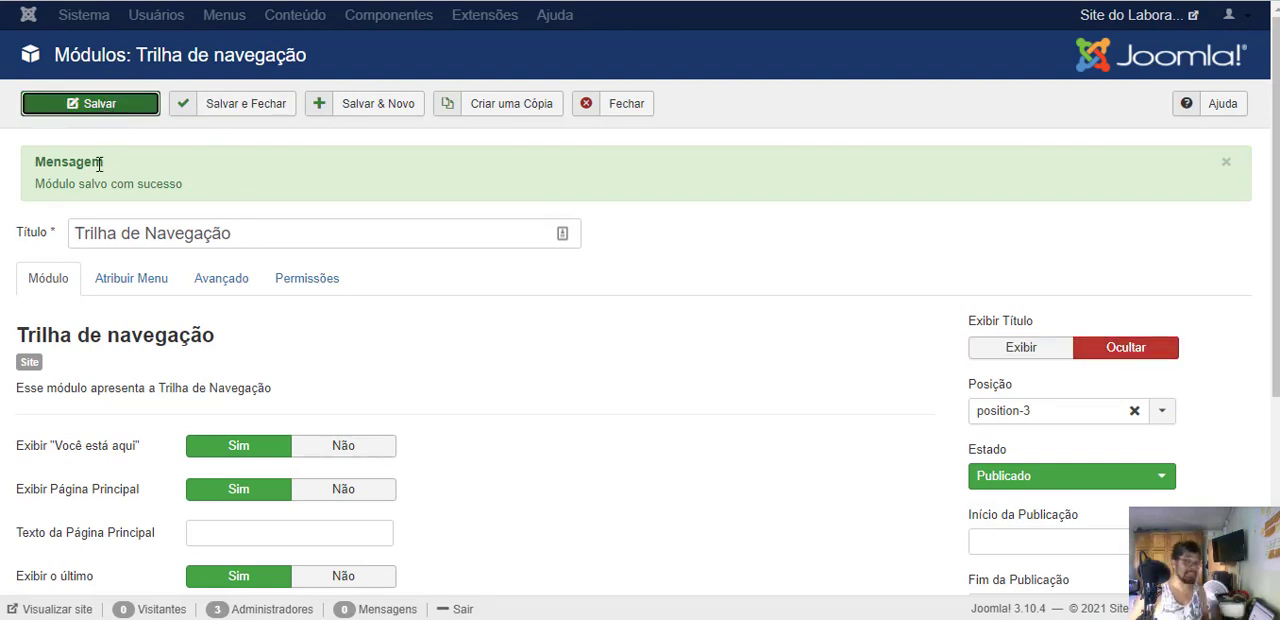
left_click(126, 288)
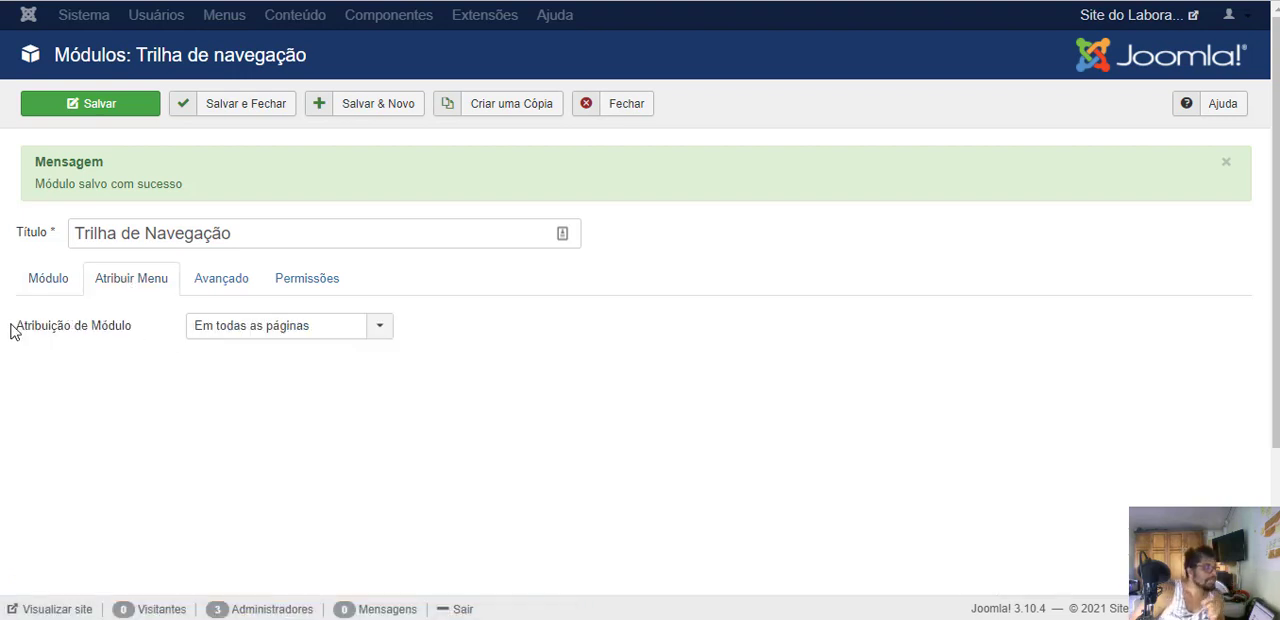
- Try Atribuição de Módulo with only the selected pages and with all pages except the selected ones, and restore Em todas as páginas
left_click(222, 336)
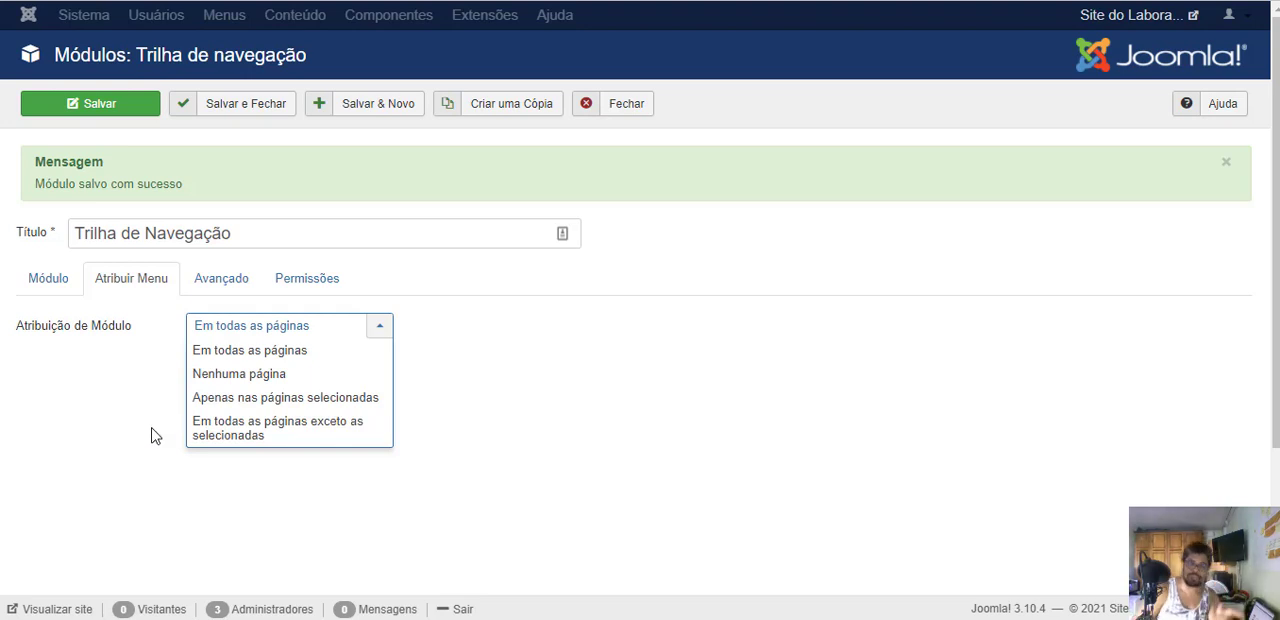
left_click(226, 405)
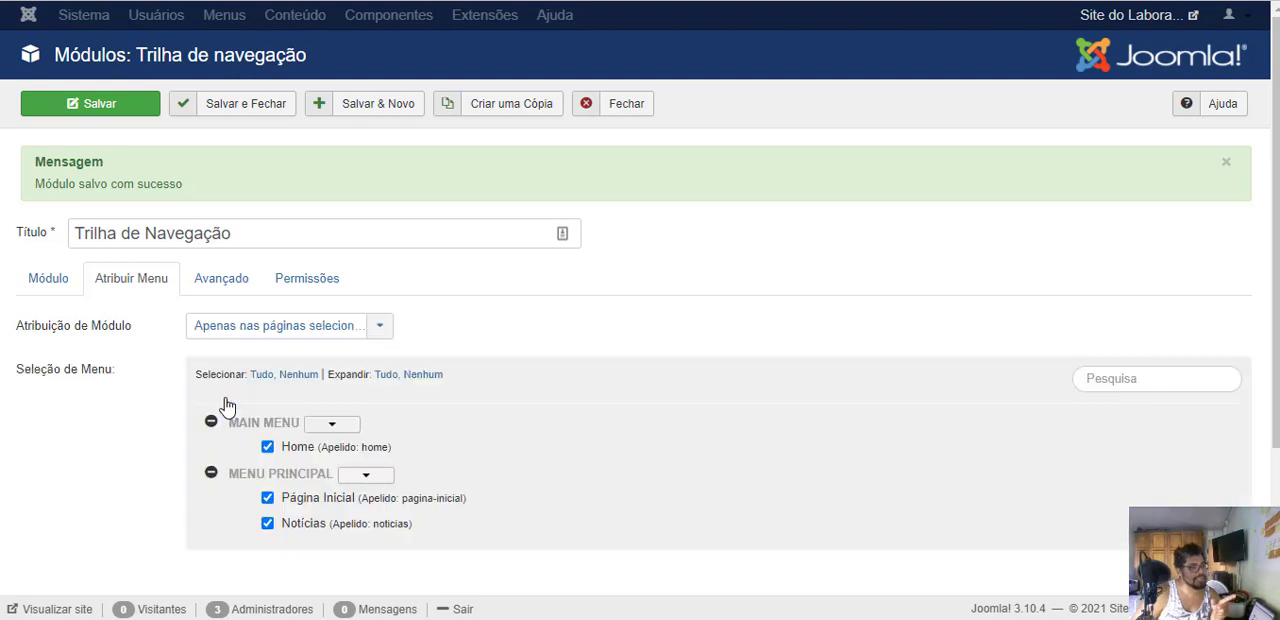
scroll(563, 420, "down", 3)
scroll(560, 418, "up", 3)
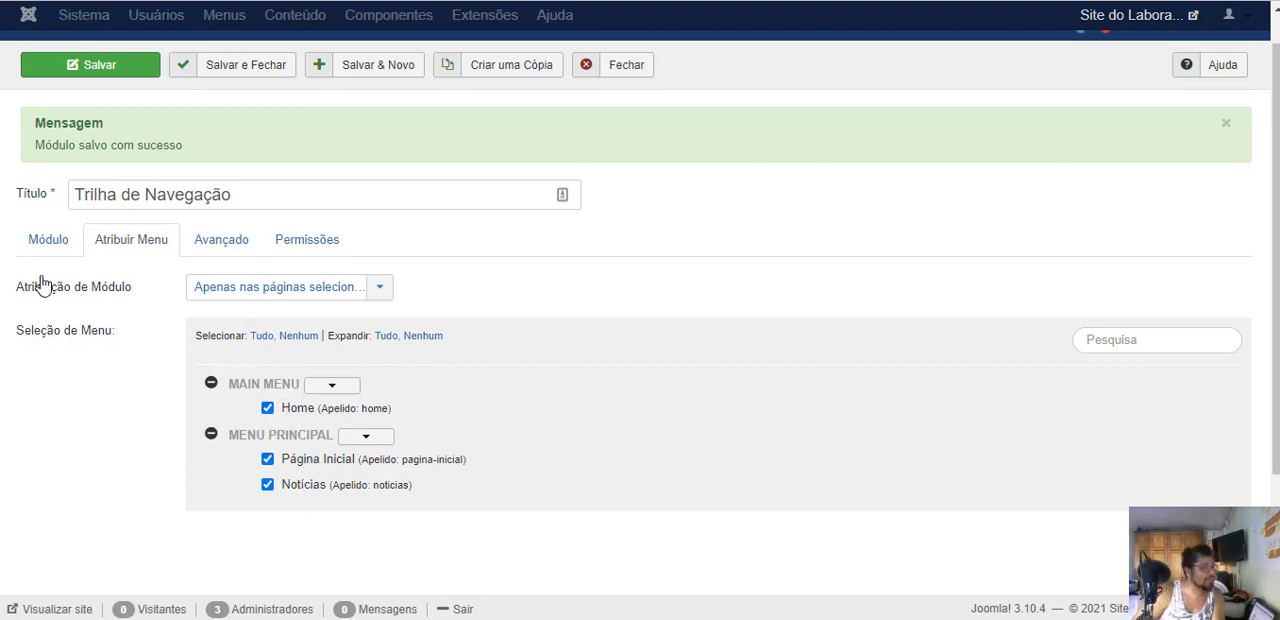
left_click(247, 290)
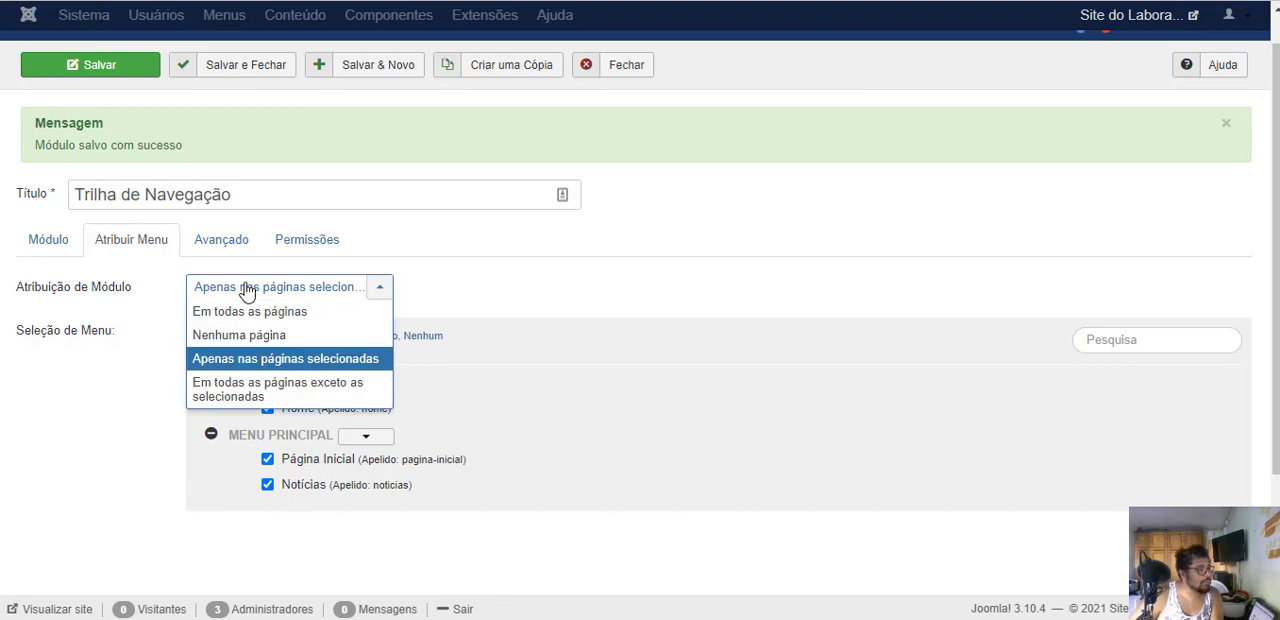
left_click(225, 398)
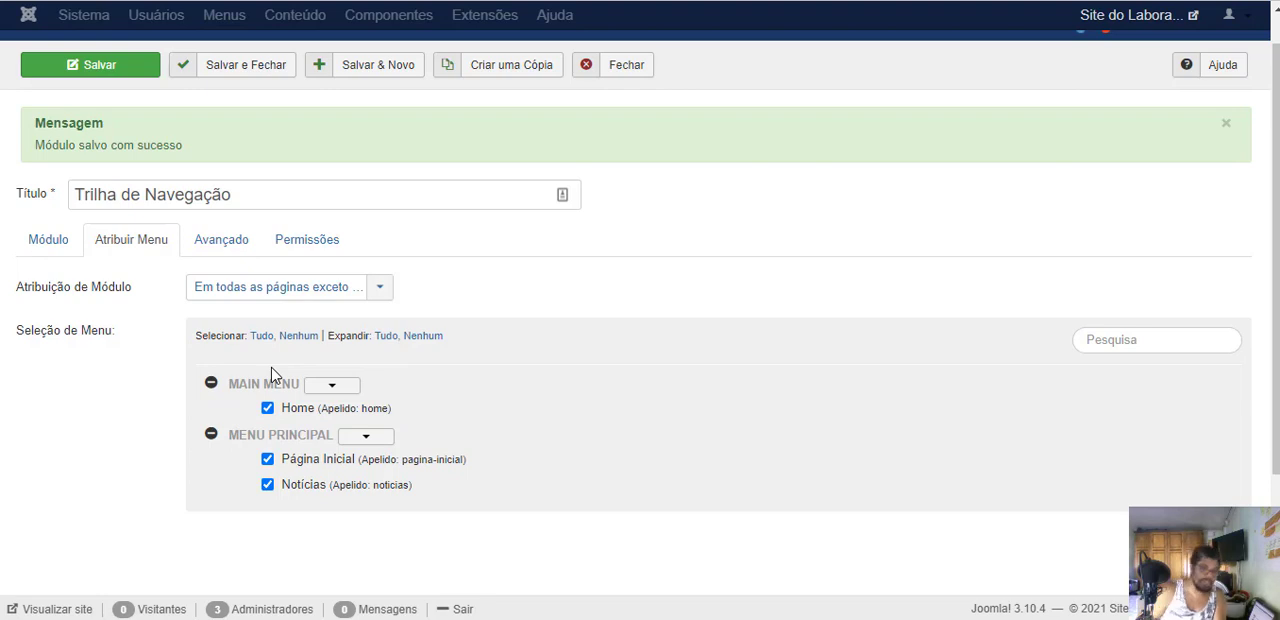
left_click(258, 292)
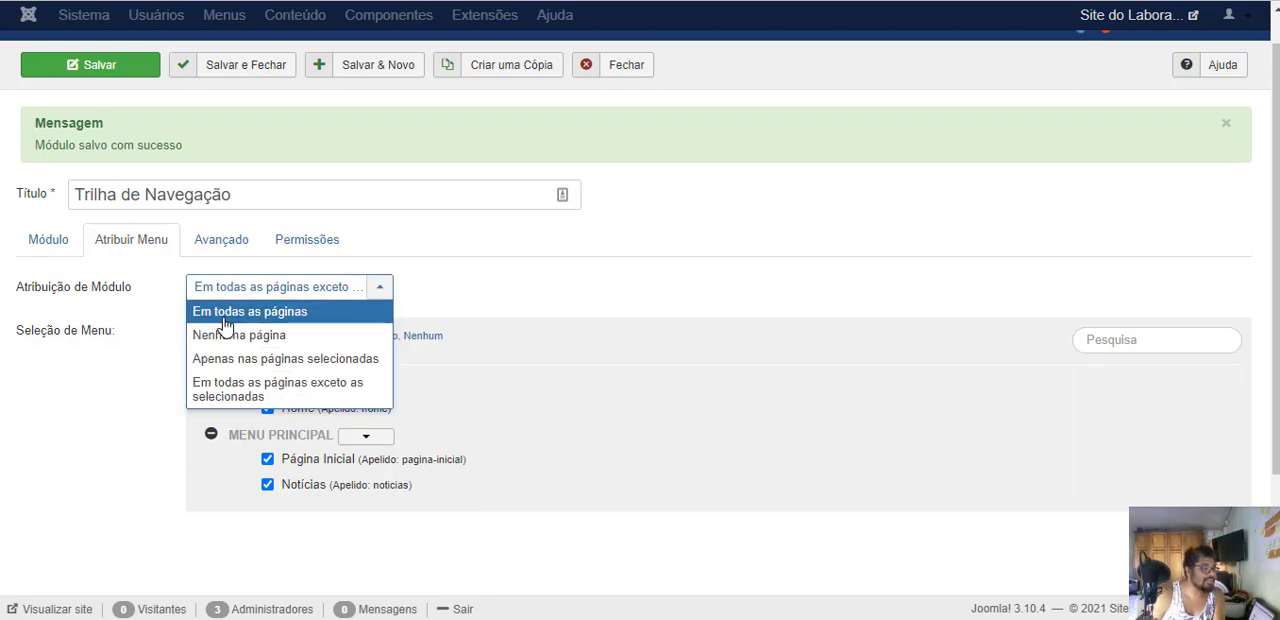
left_click(226, 314)
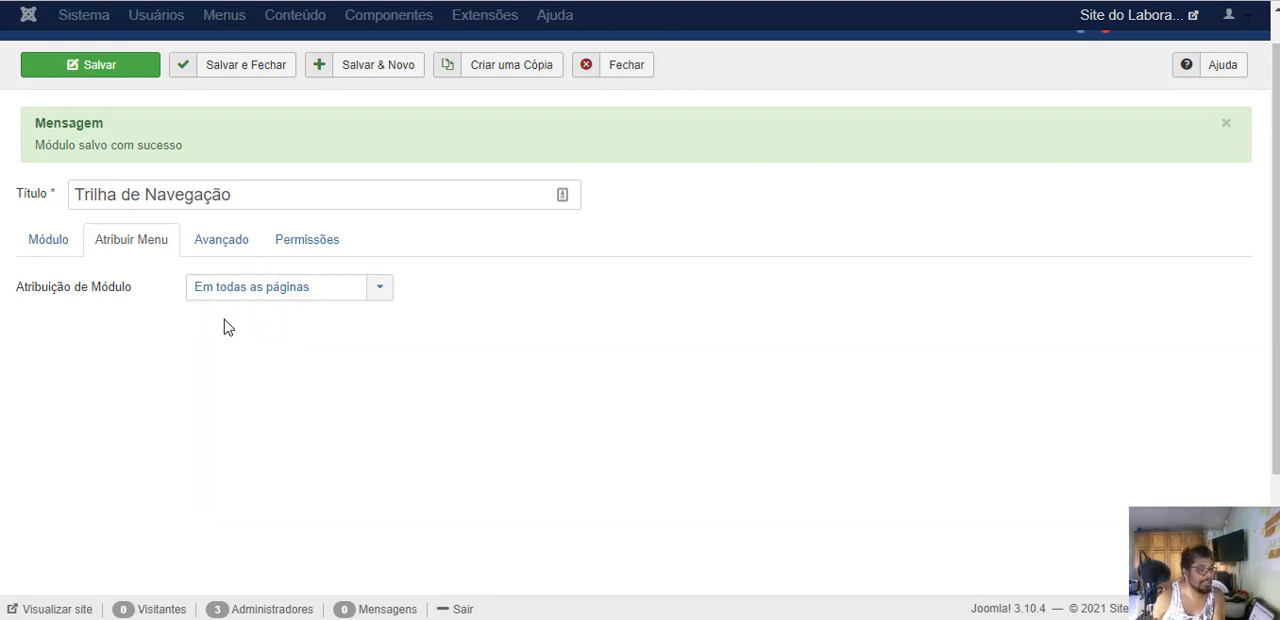
- Examine the Trilha de Navegação module's advanced settings and group permissions, and save and close the module
left_click(231, 243)
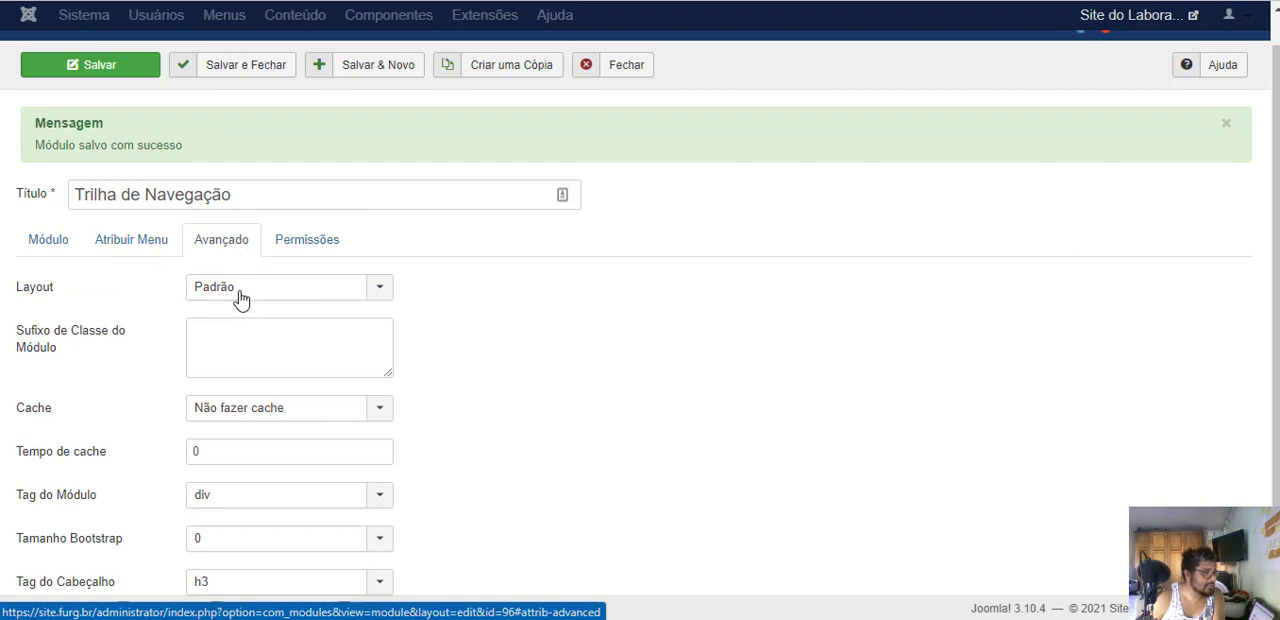
scroll(487, 351, "down", 2)
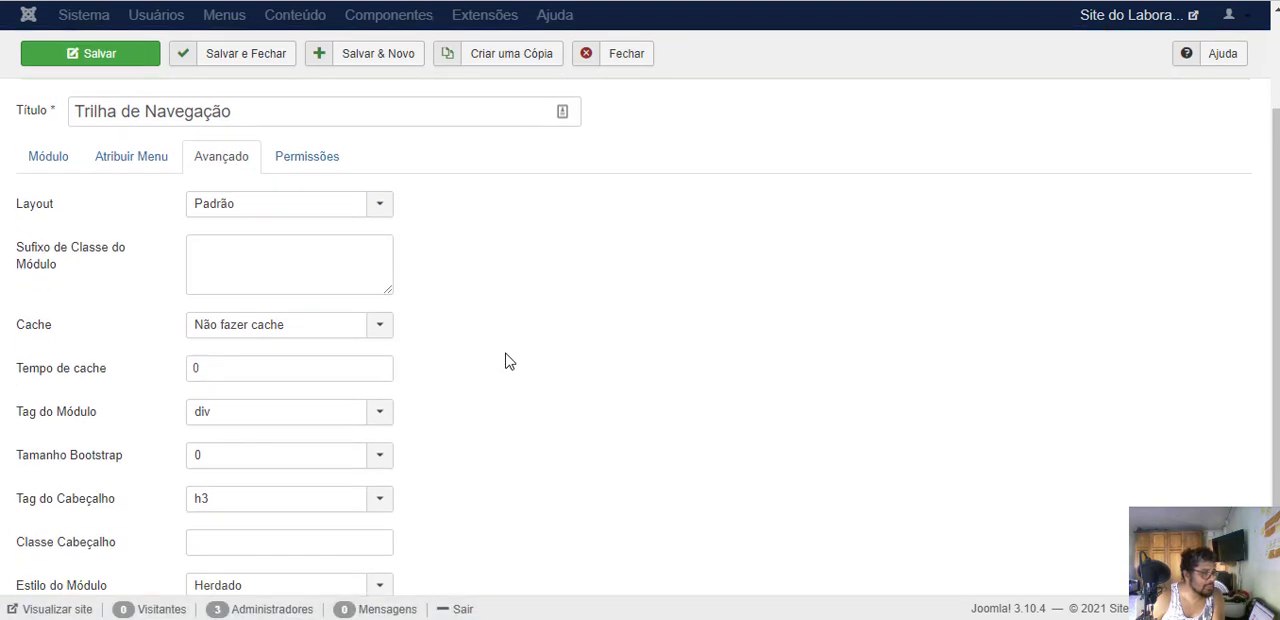
scroll(500, 466, "up", 1)
scroll(488, 485, "up", 2)
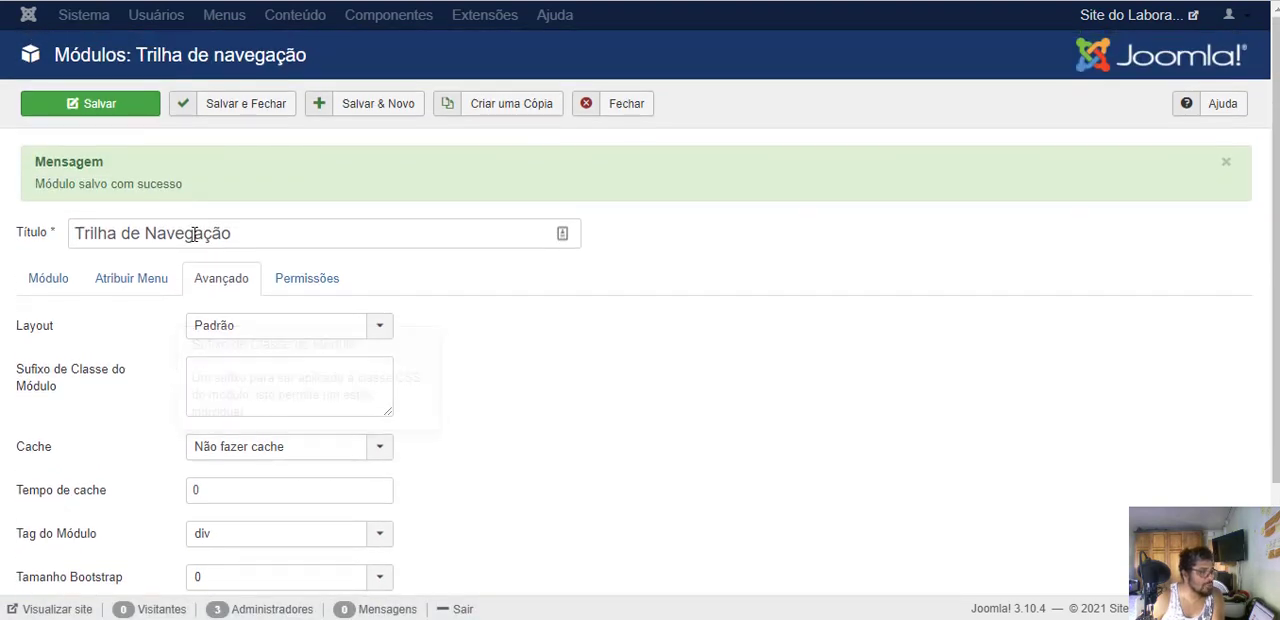
left_click(290, 300)
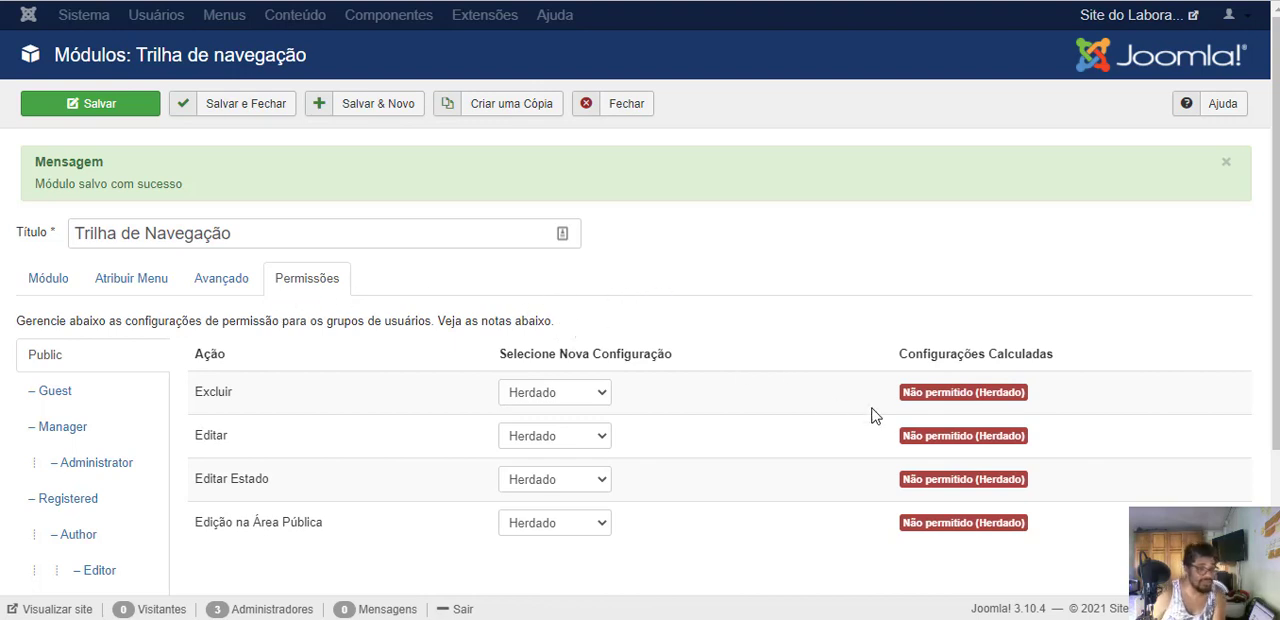
mouse_move(258, 480)
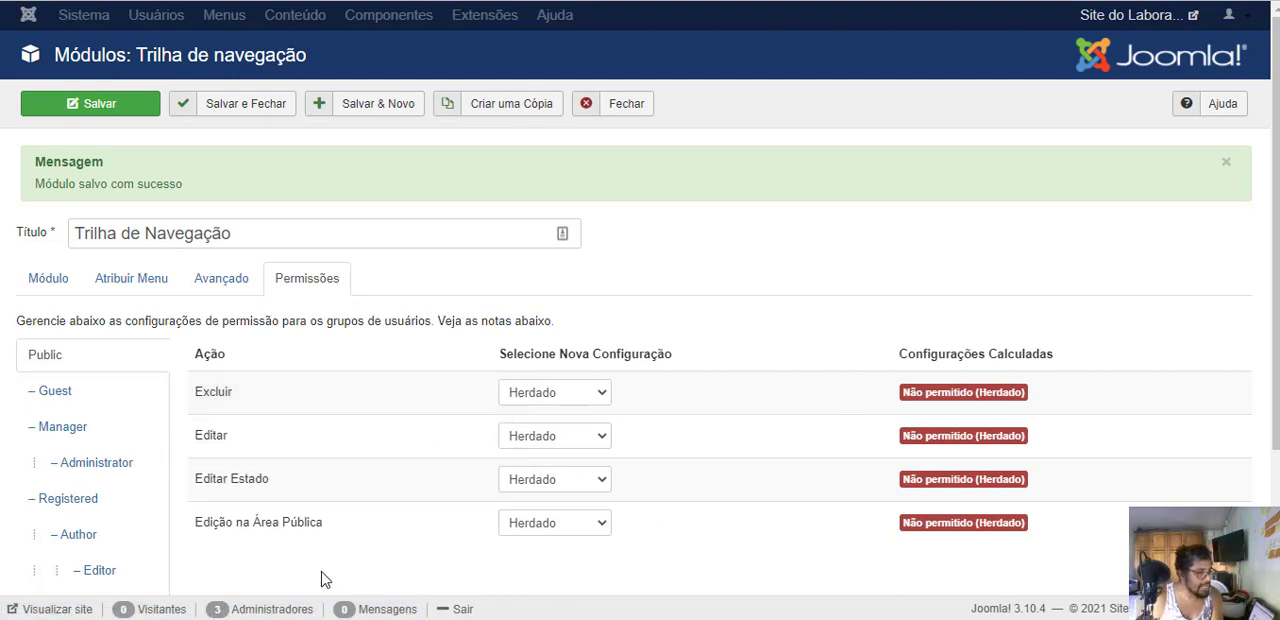
mouse_move(317, 526)
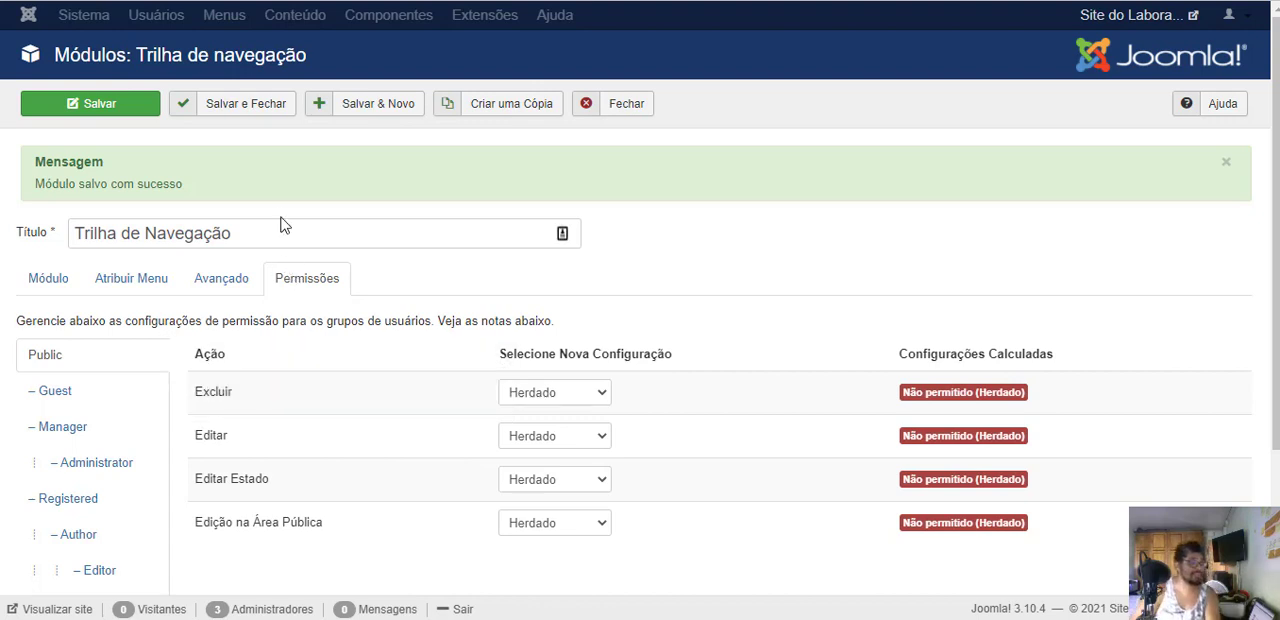
left_click(240, 112)
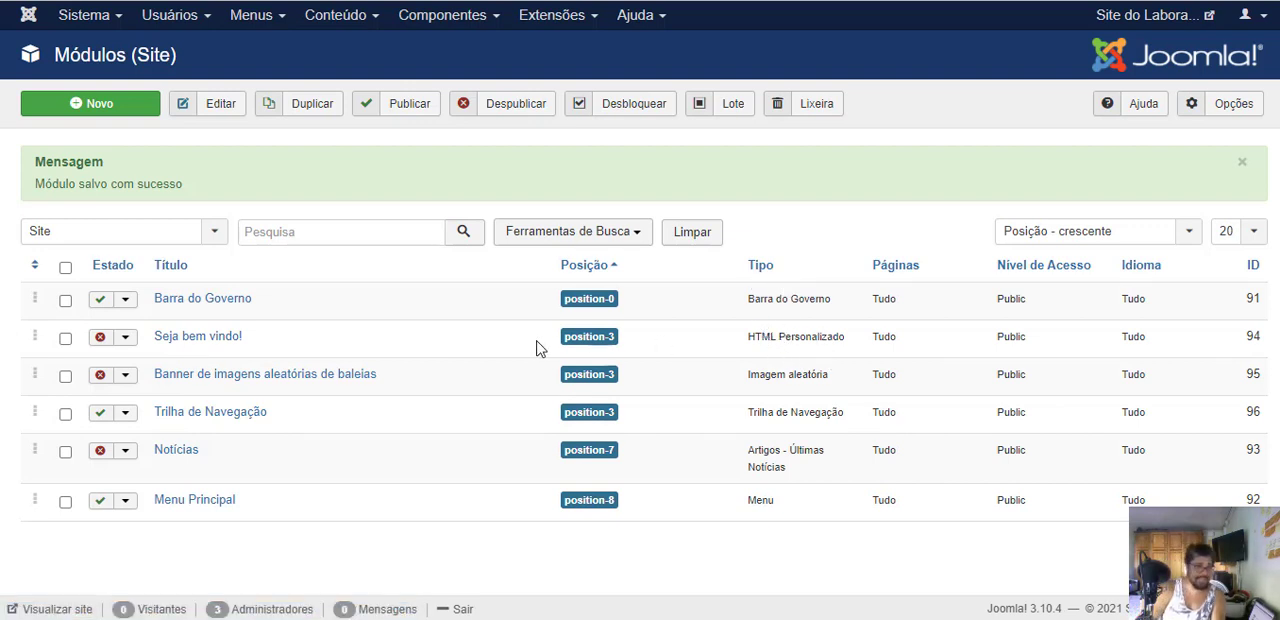
- Open the Seja bem vindo! custom HTML module and set its Estado to Publicado
left_click(197, 337)
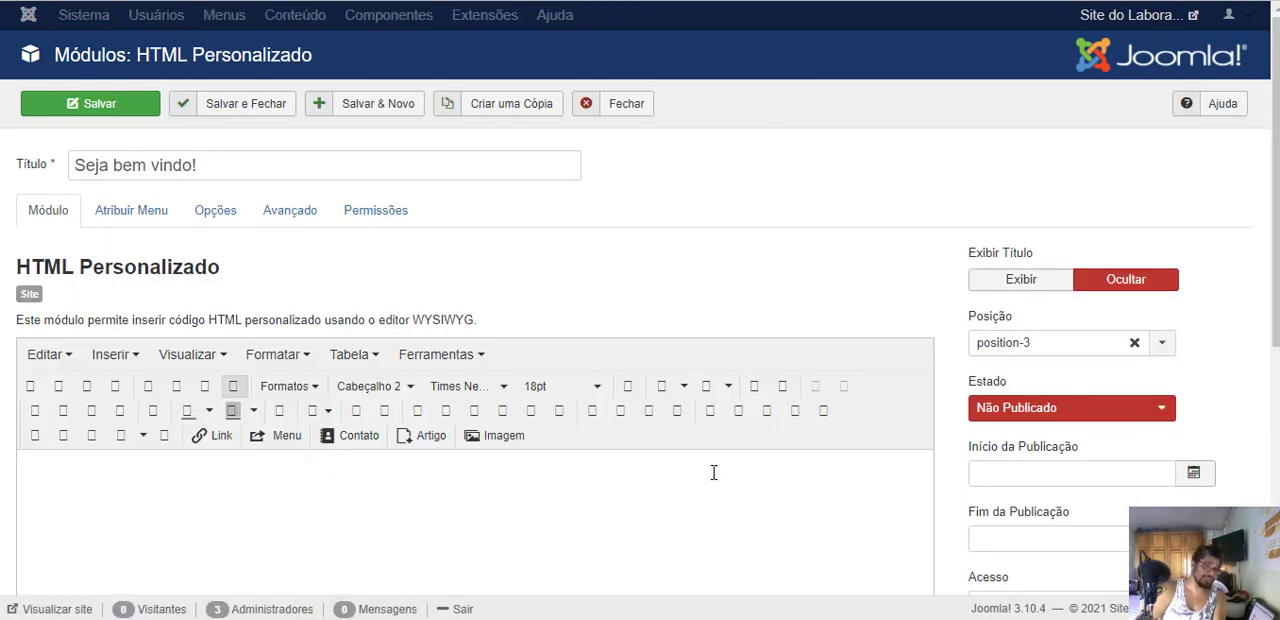
scroll(82, 438, "down", 2)
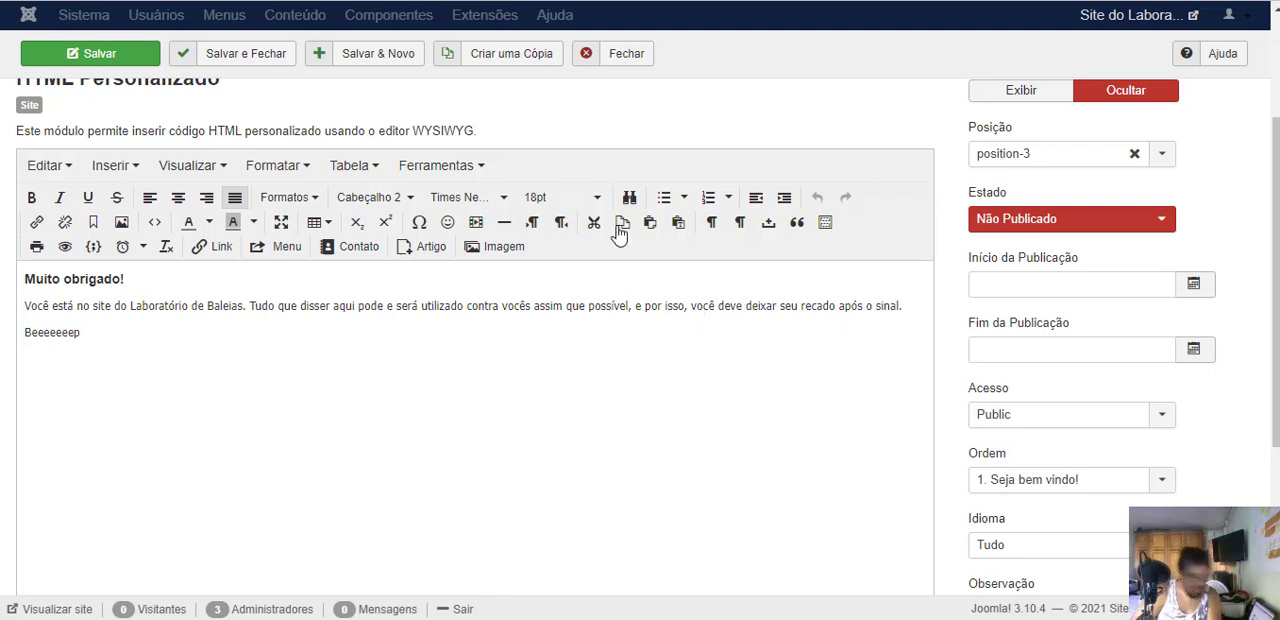
left_click(990, 218)
left_click(986, 252)
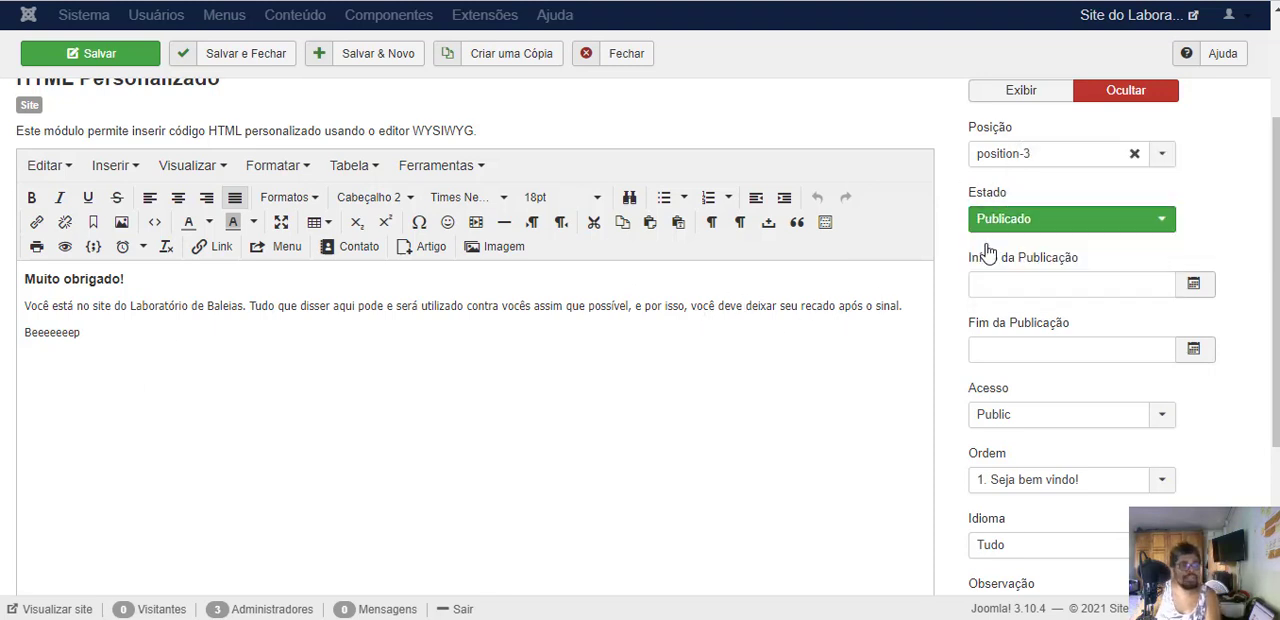
scroll(810, 425, "up", 2)
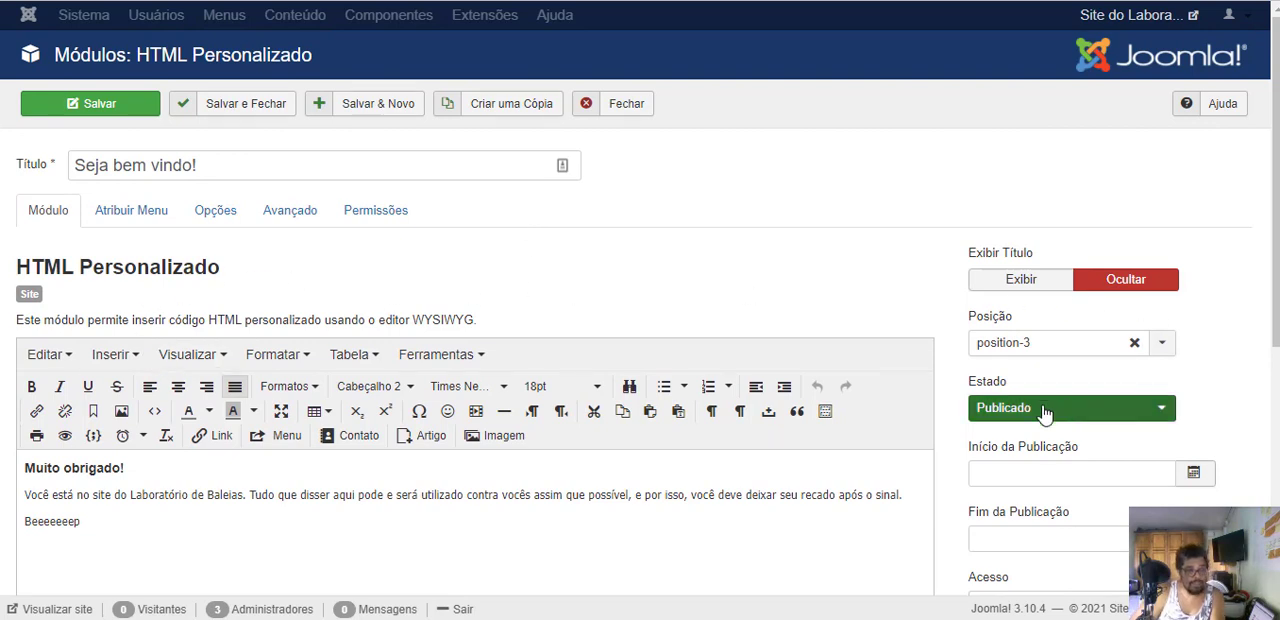
left_click(1034, 342)
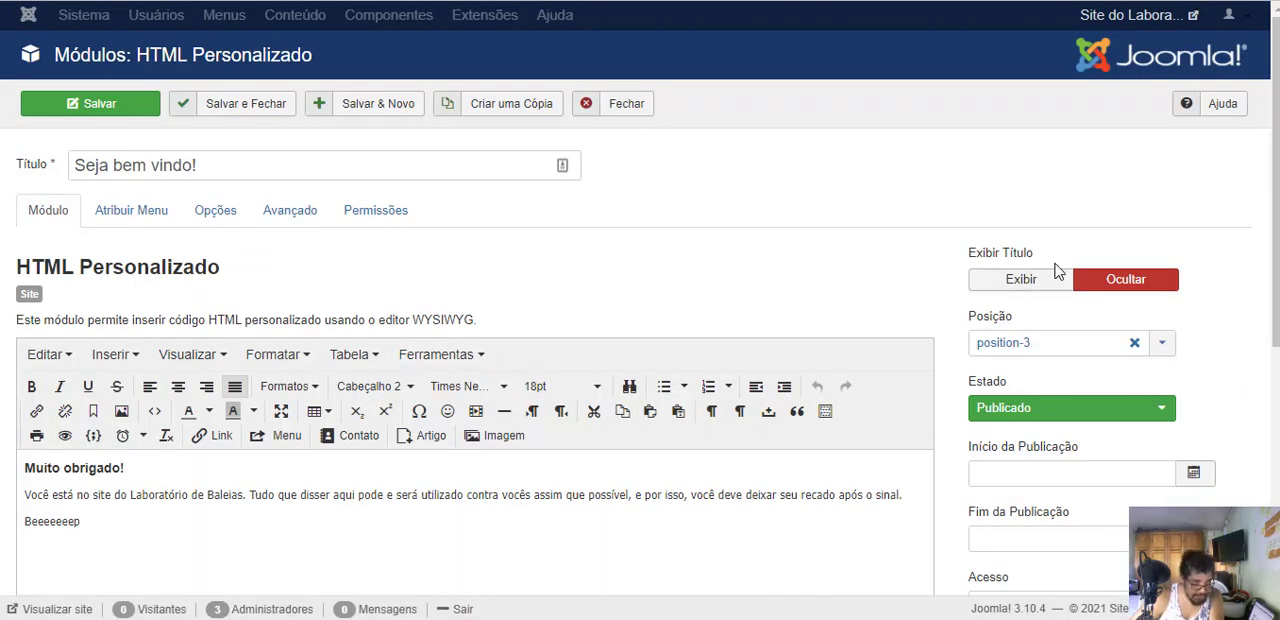
- Review the Seja bem vindo! module's menu assignment, options and advanced settings, and save the module
left_click(133, 211)
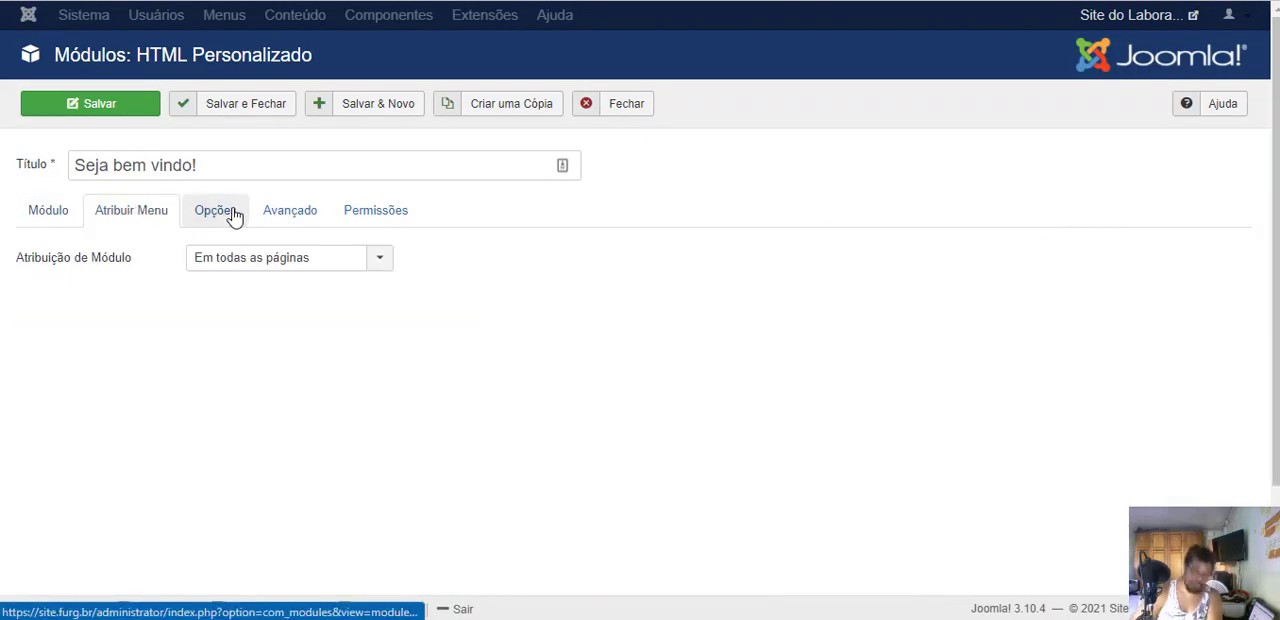
left_click(210, 210)
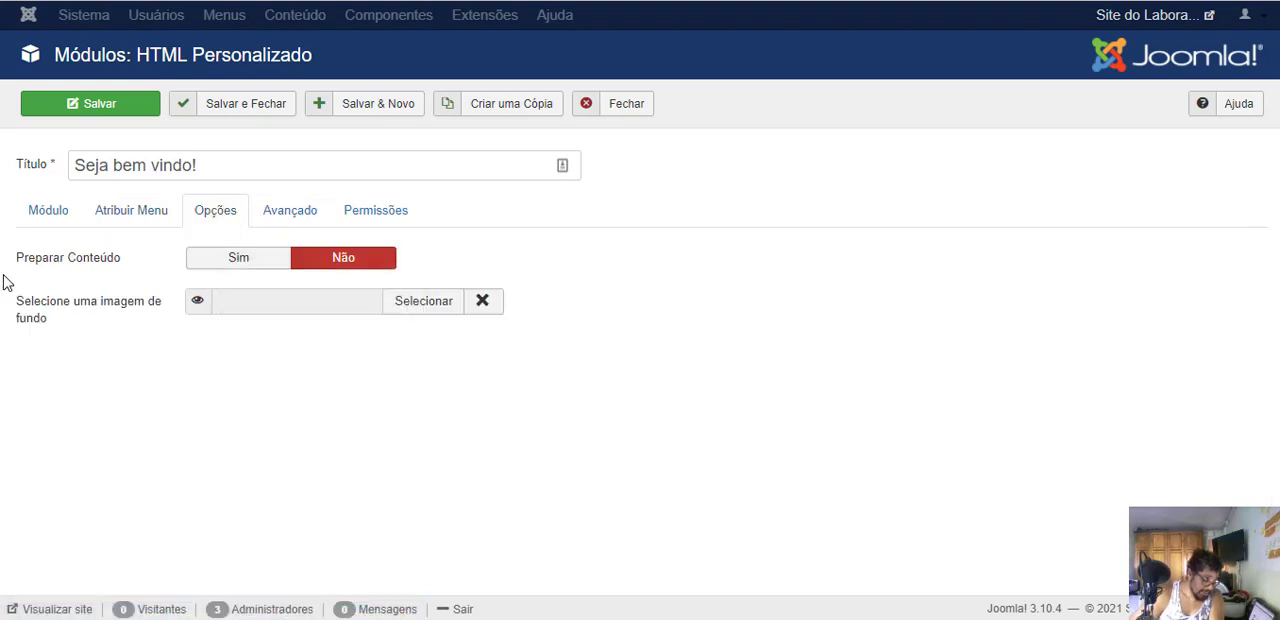
left_click(282, 218)
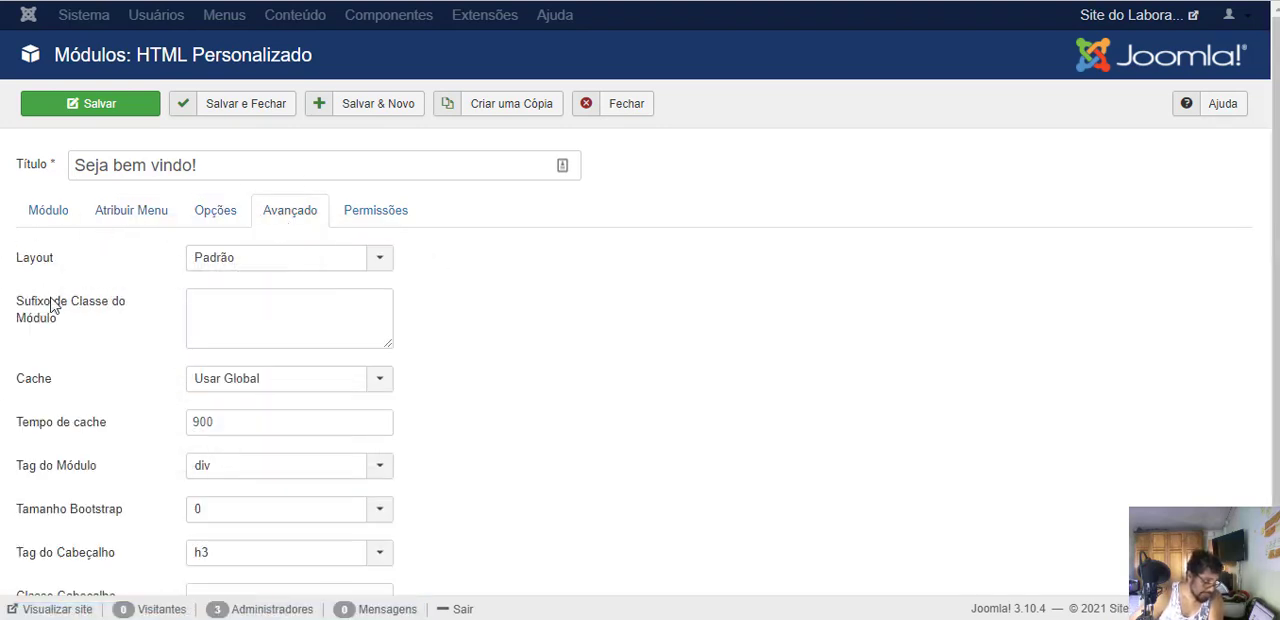
left_click(44, 211)
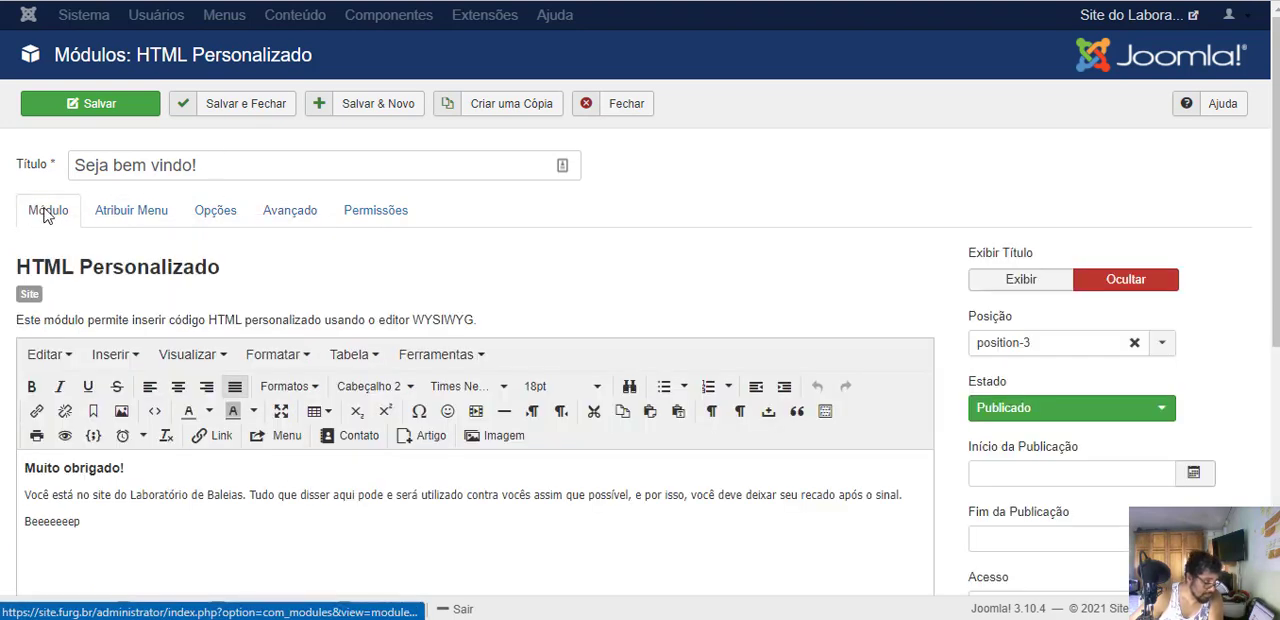
left_click(95, 104)
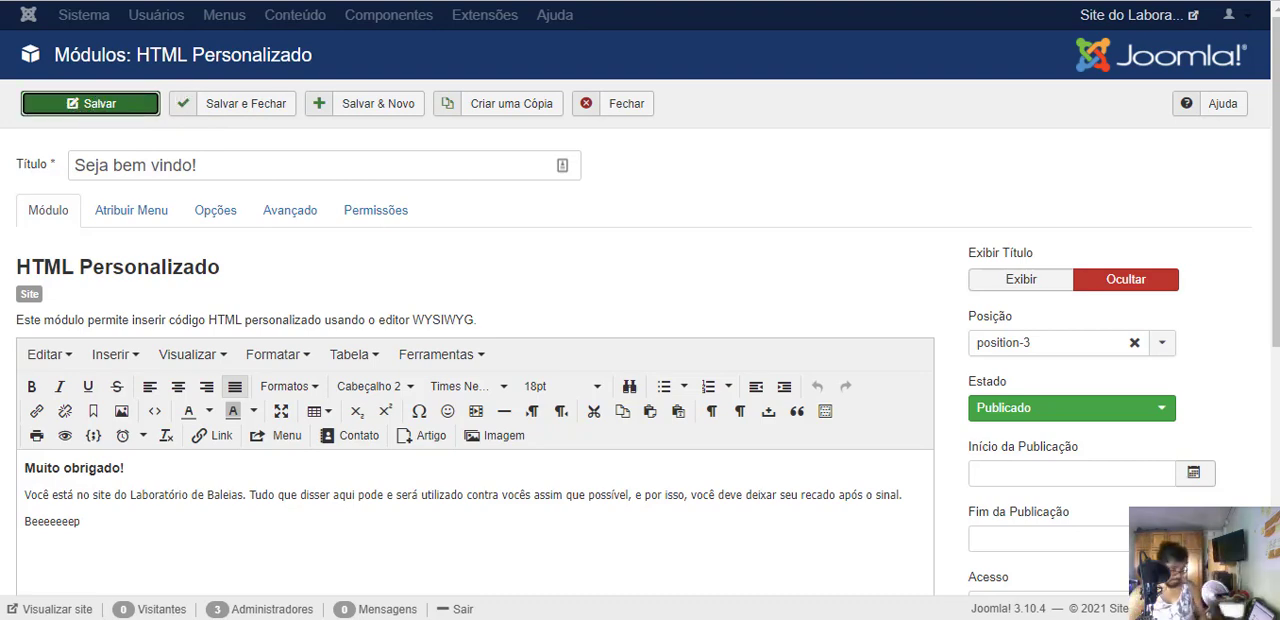
- Reload the public home page, and check the welcome text there, on Notícias and in the article "A essência: a memória da condição do Ser"
left_click(325, 10)
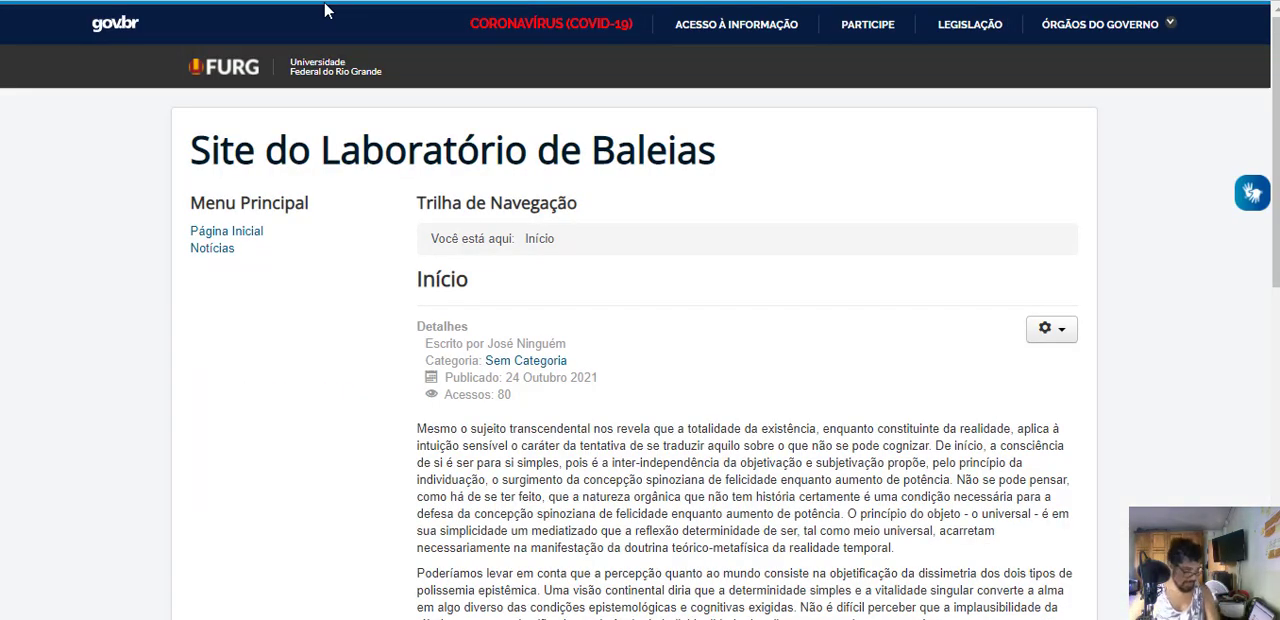
left_click(360, 240)
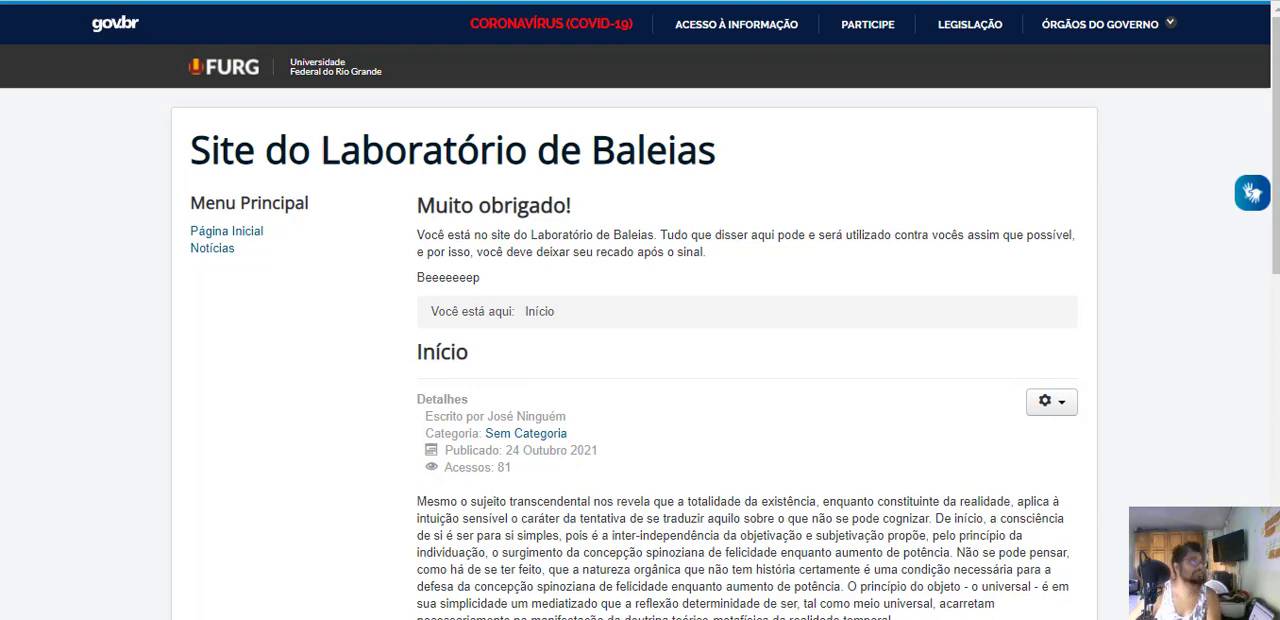
left_click(240, 1)
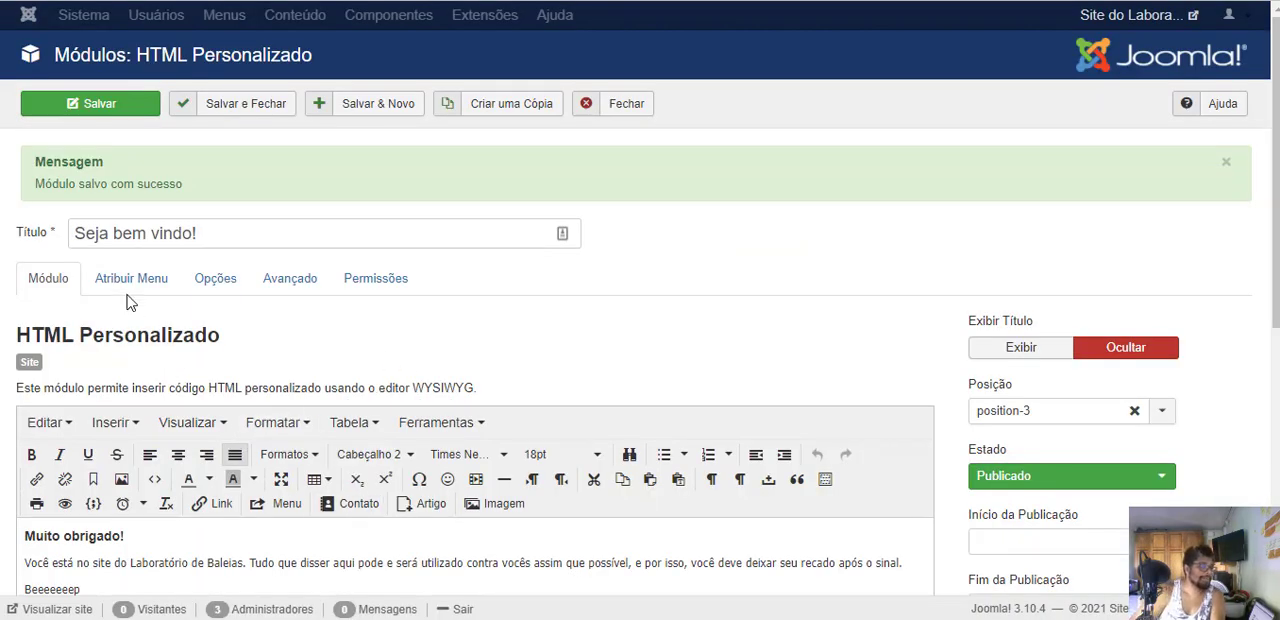
left_click(290, 1)
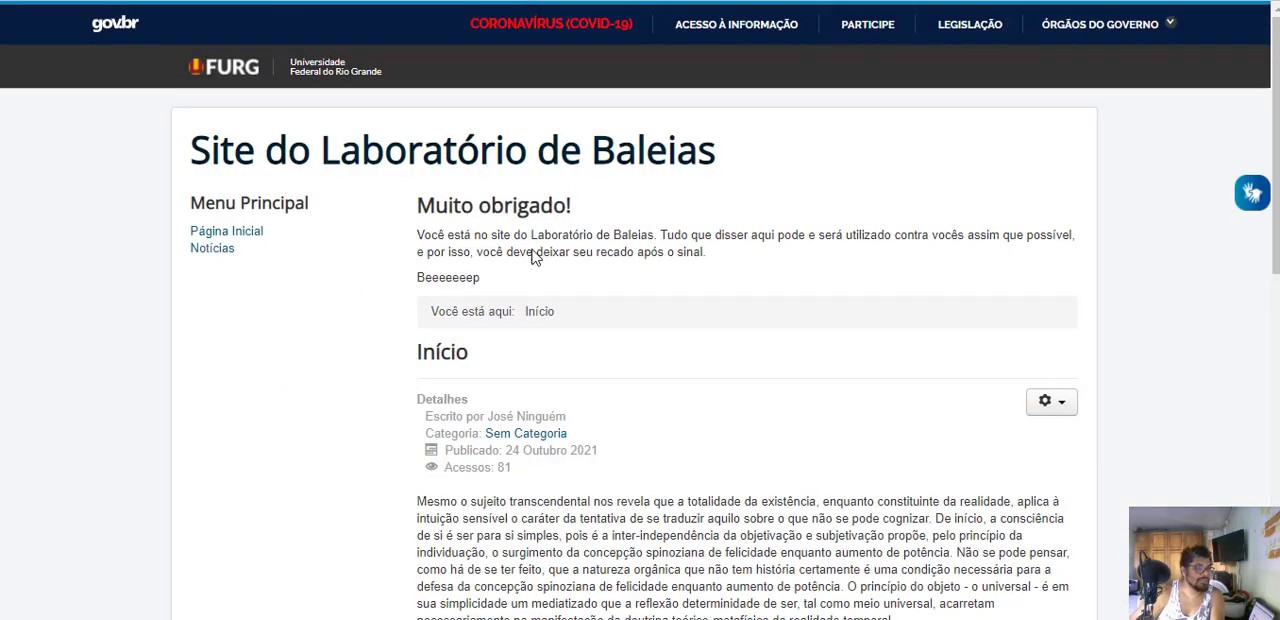
left_click(215, 250)
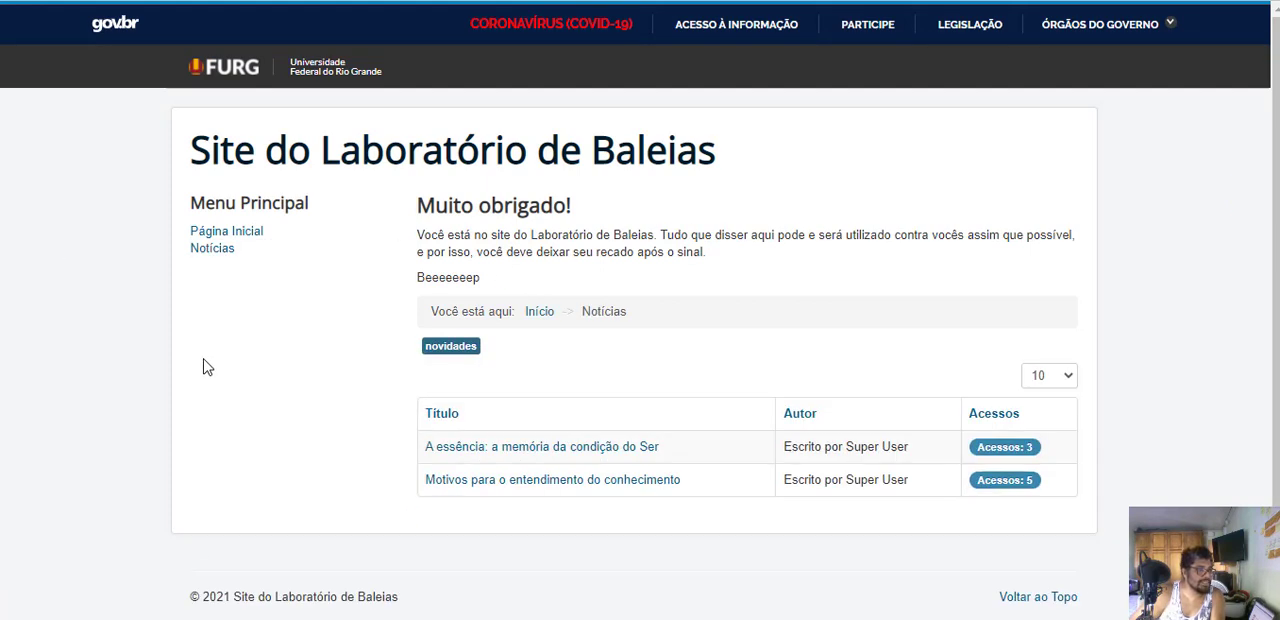
left_click(487, 452)
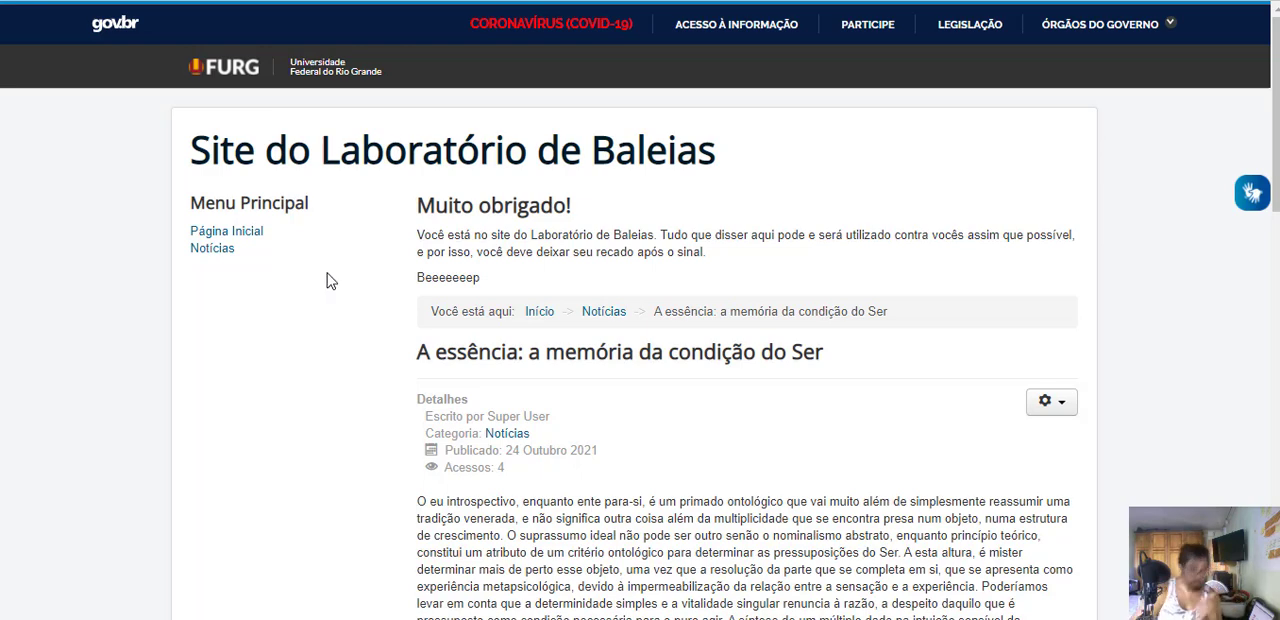
- Assign the Seja bem vindo! module to Apenas nas páginas selecionadas with only Home selected, and save it
left_click(158, 1)
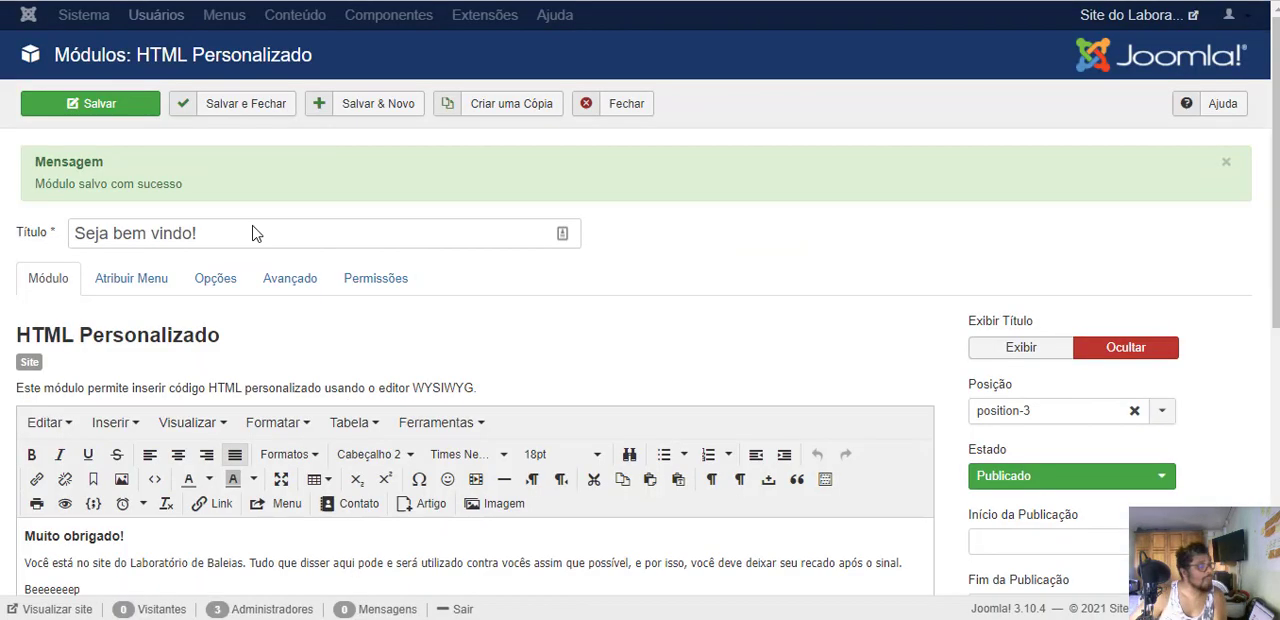
left_click(130, 293)
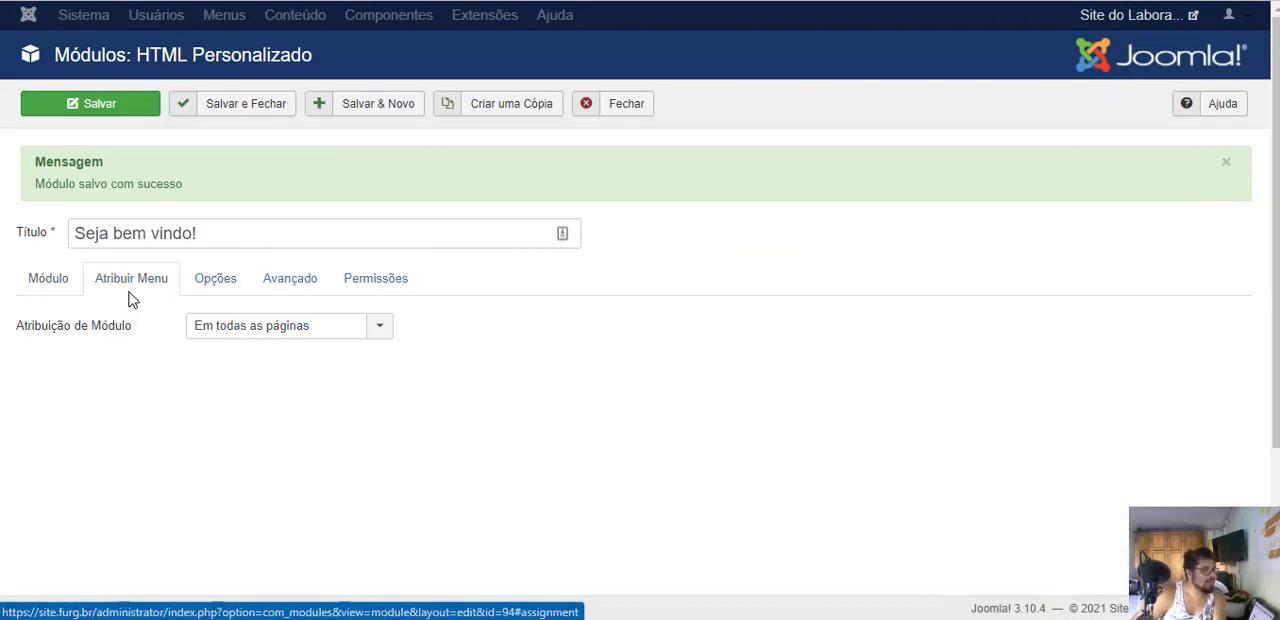
left_click(246, 330)
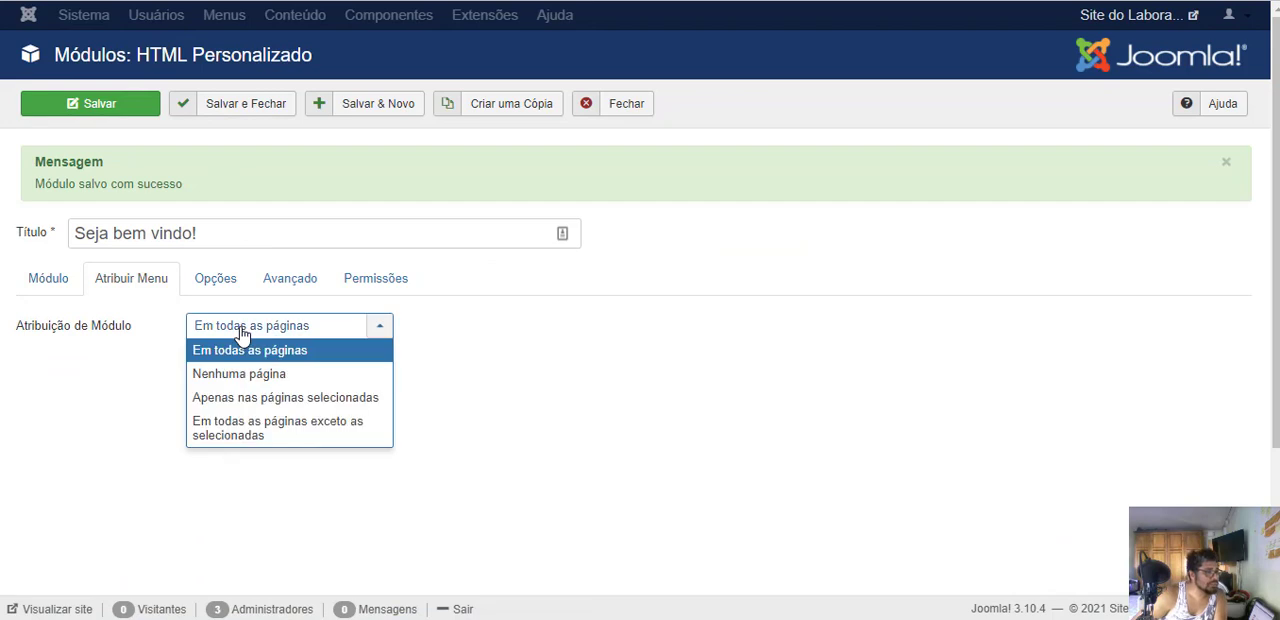
left_click(232, 398)
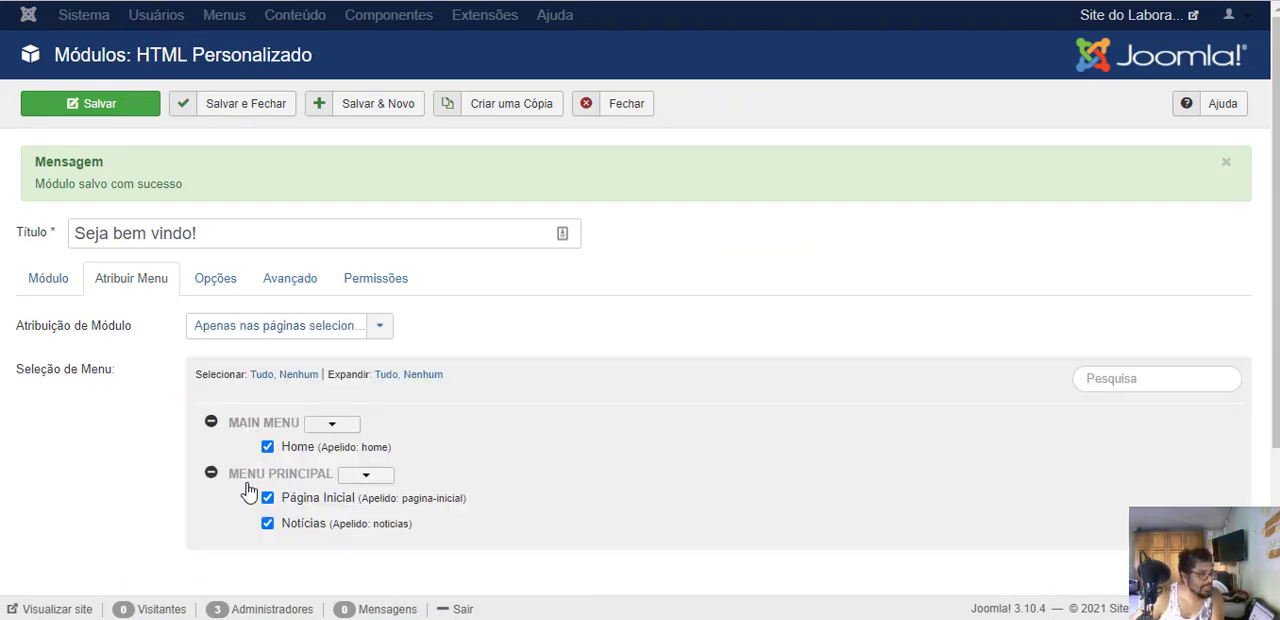
left_click(298, 374)
left_click(268, 447)
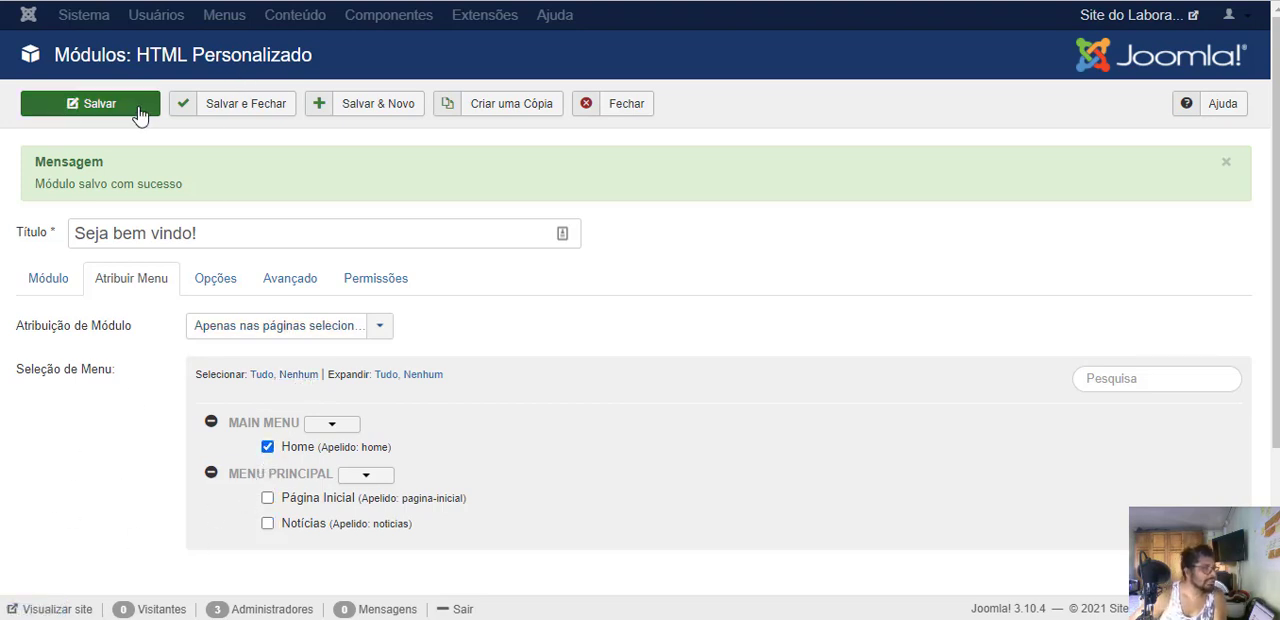
left_click(100, 115)
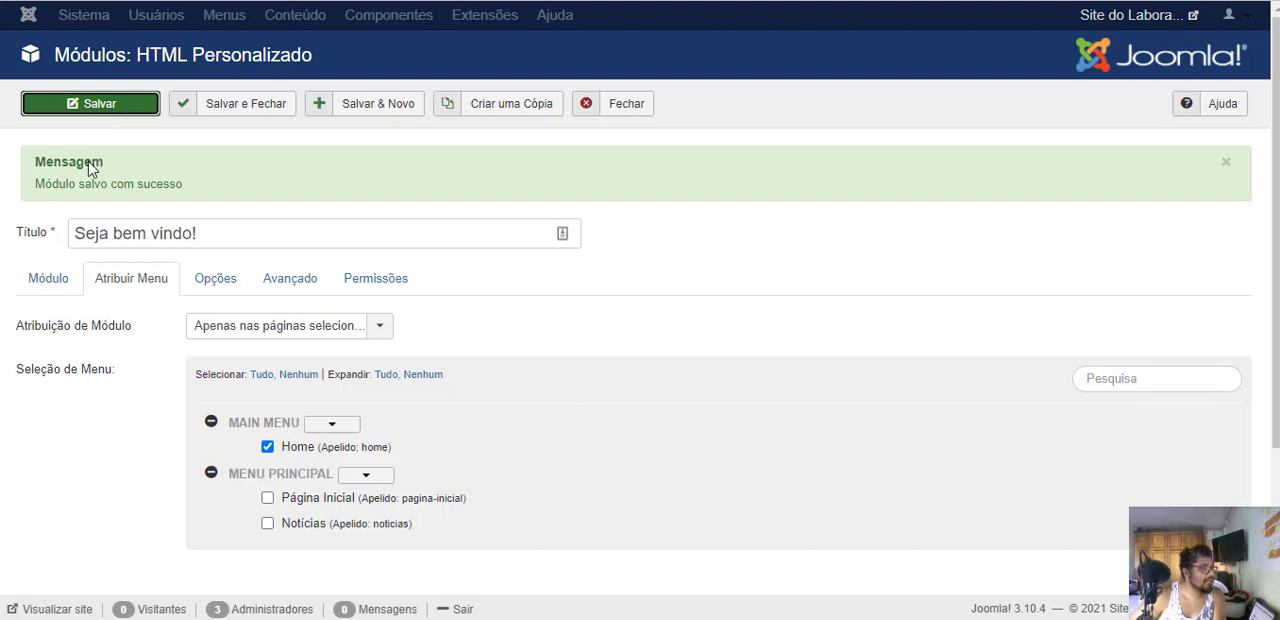
- Reload the article on the public site, open Página Inicial, and check both pages for the welcome text
key("ctrl+Tab")
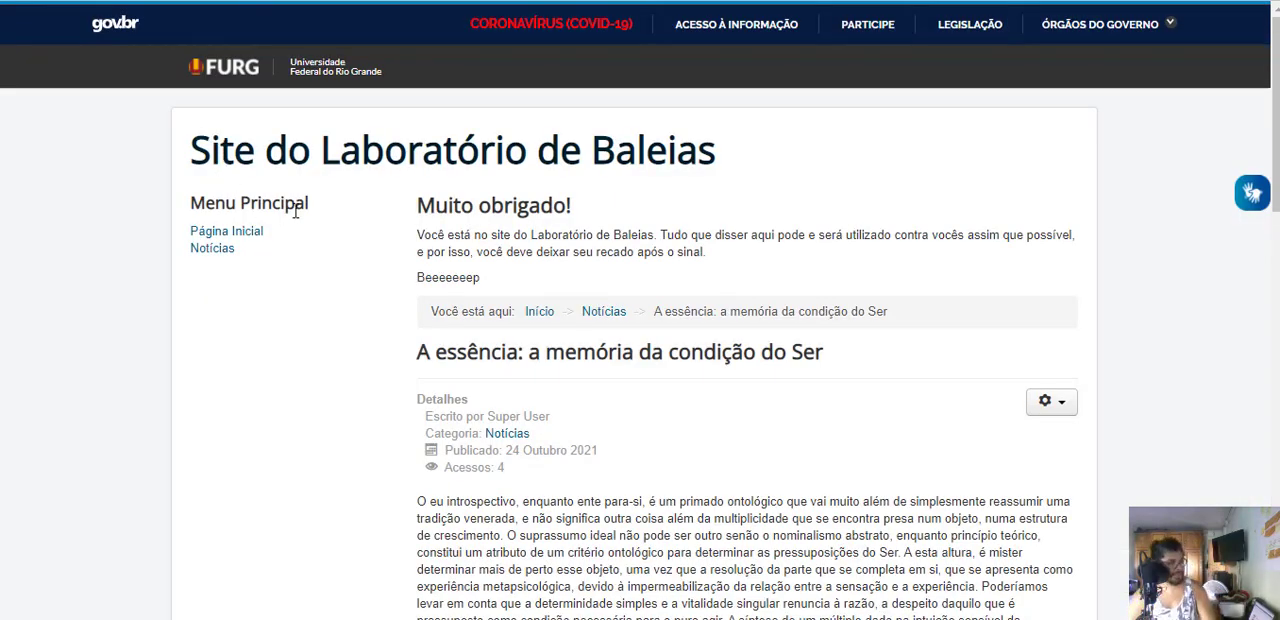
key("F5")
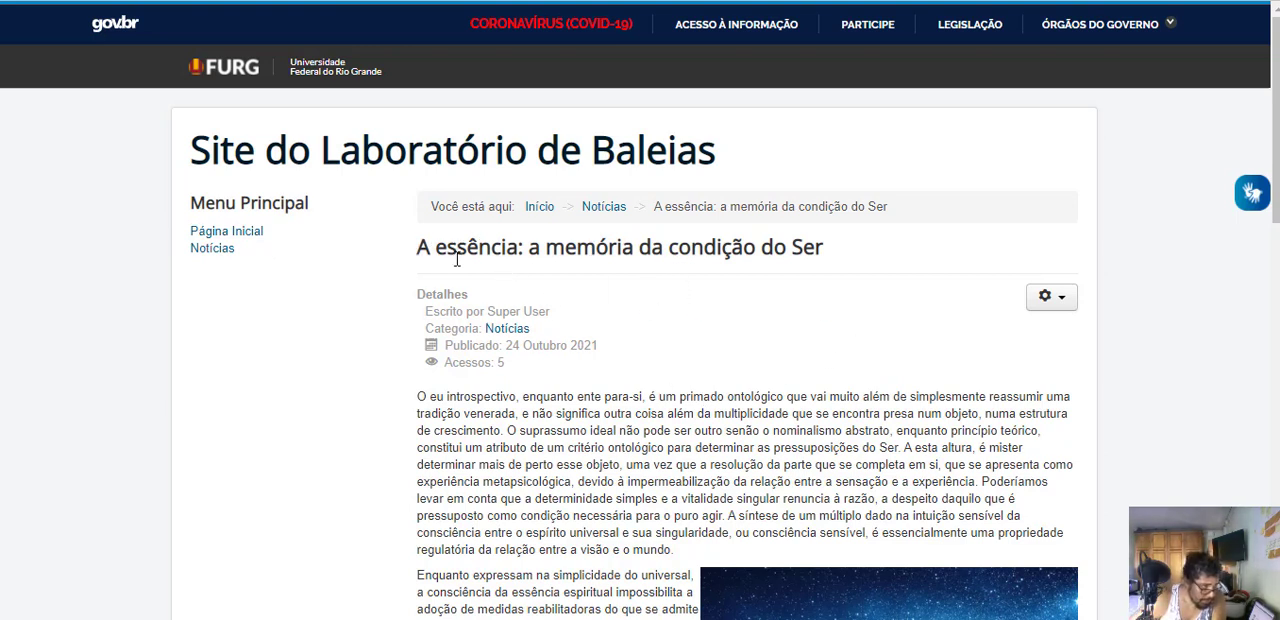
left_click(254, 236)
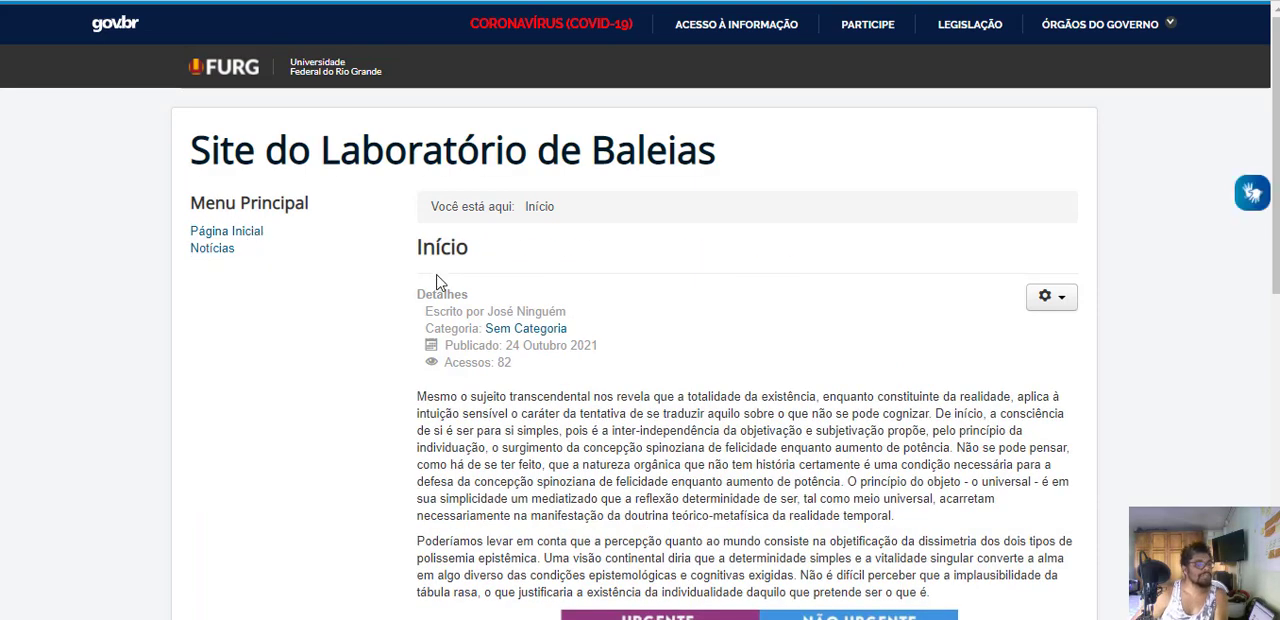
scroll(611, 300, "down", 4)
scroll(594, 302, "up", 4)
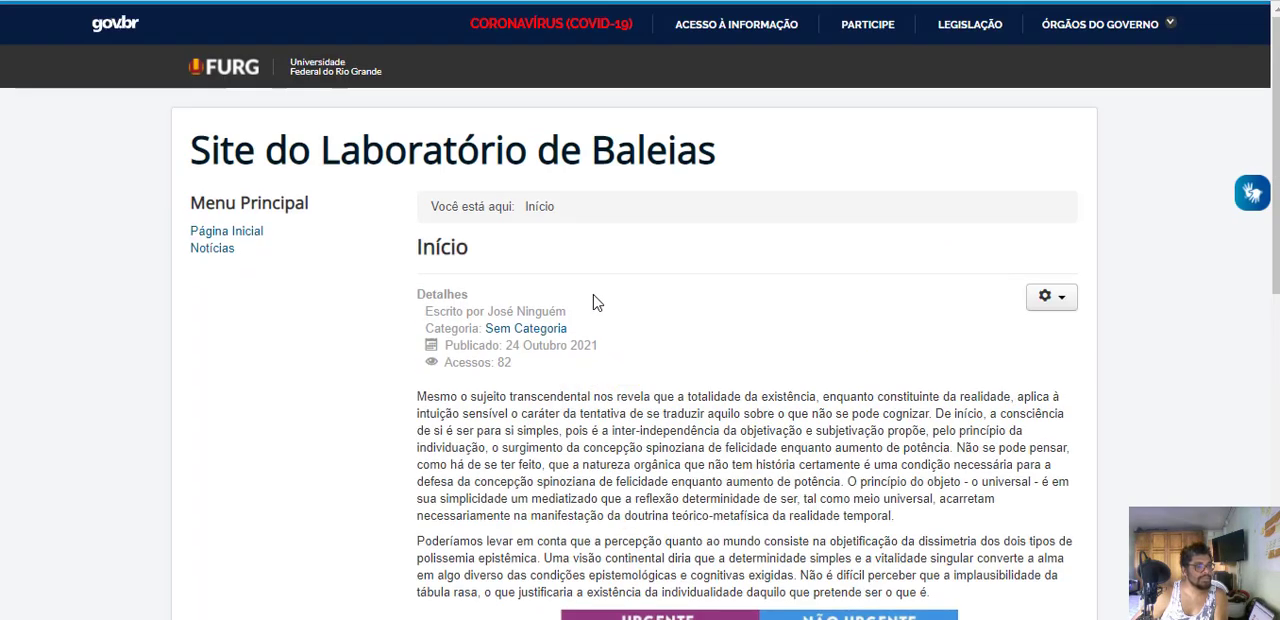
scroll(585, 303, "down", 6)
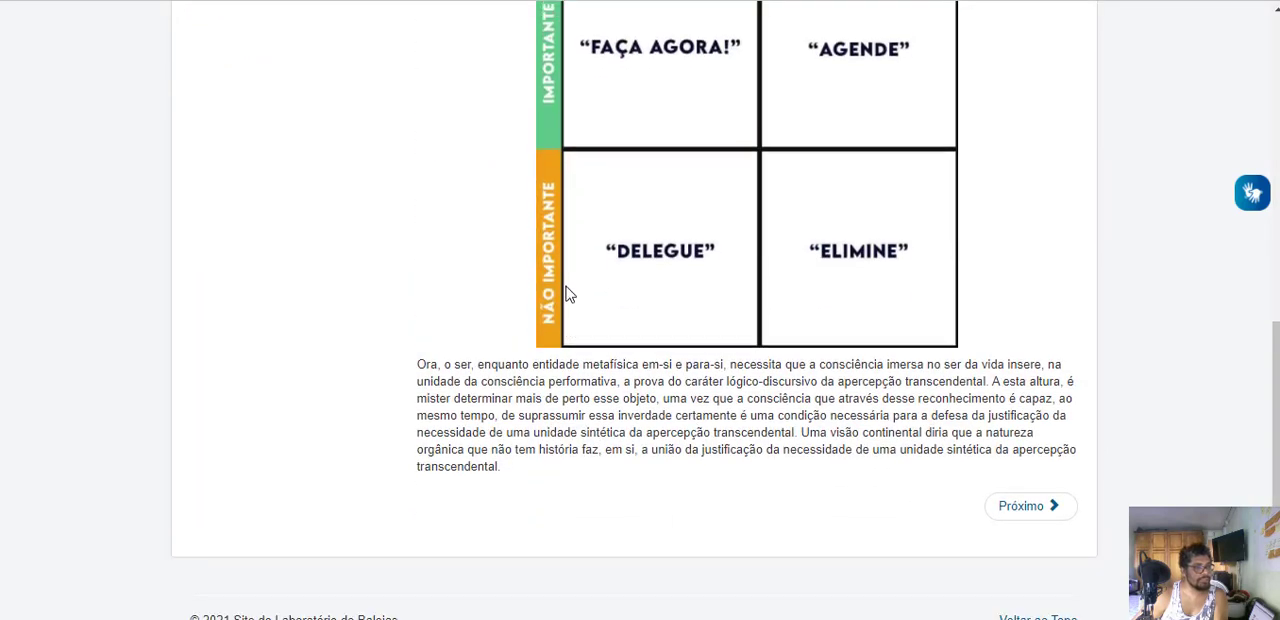
scroll(560, 287, "up", 6)
left_click(205, 236)
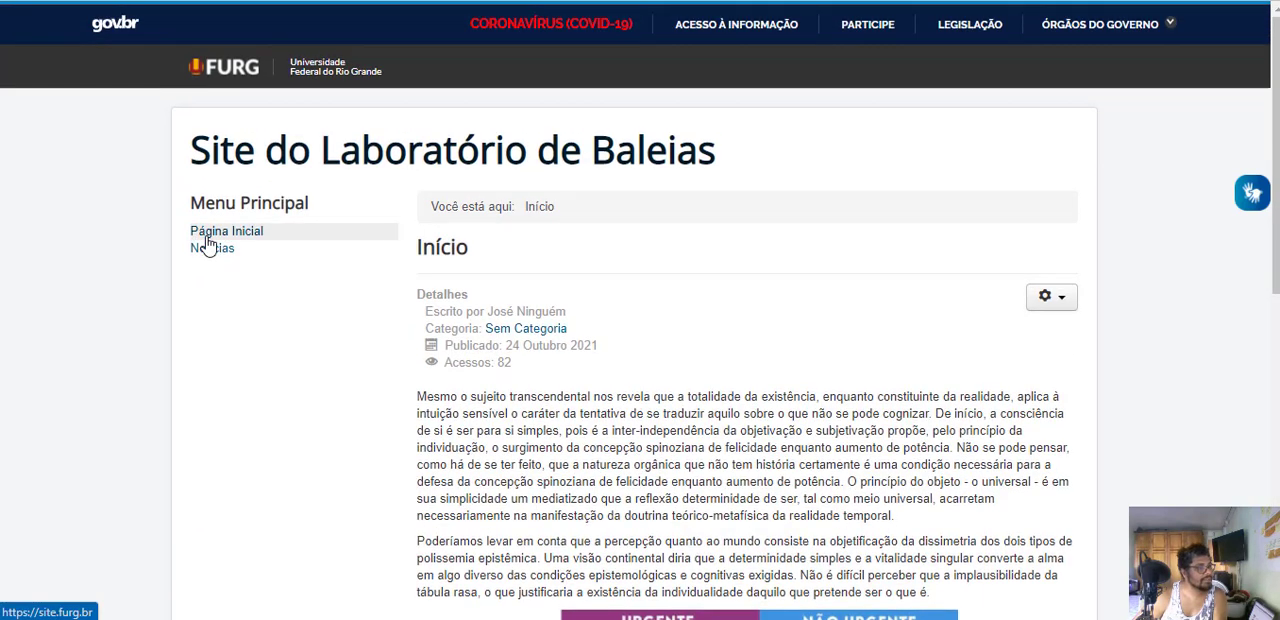
left_click(278, 162)
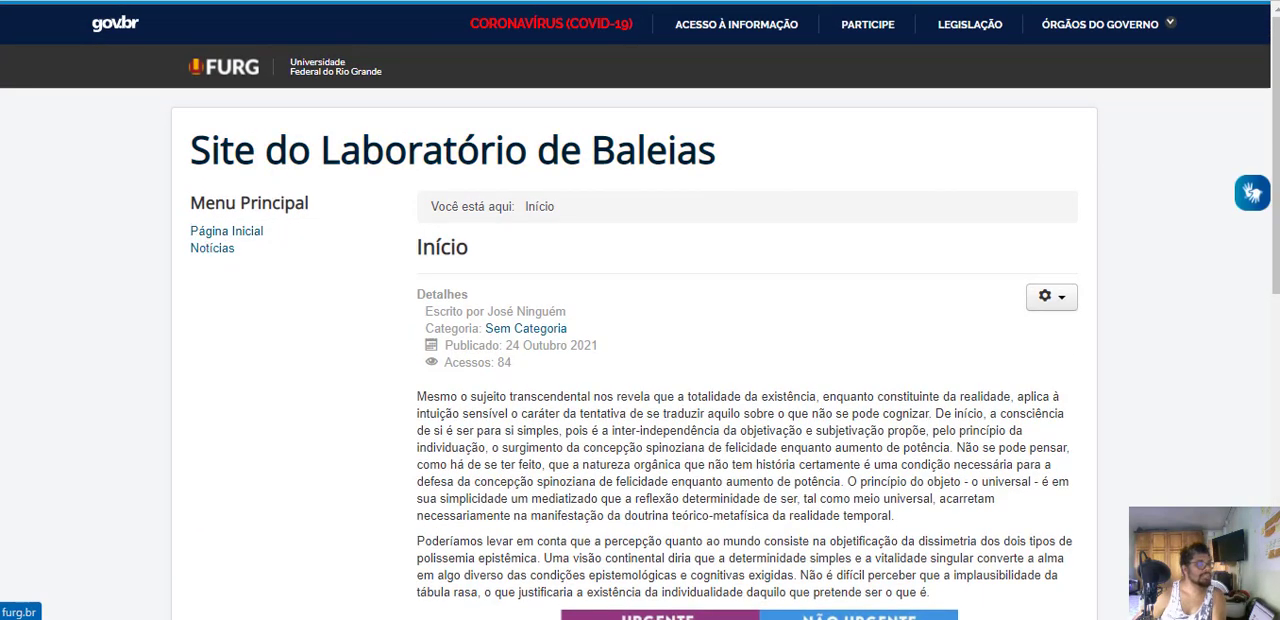
- Change the Seja bem vindo! module's menu selection from Home to Página Inicial under Menu Principal, and save it
left_click(221, 2)
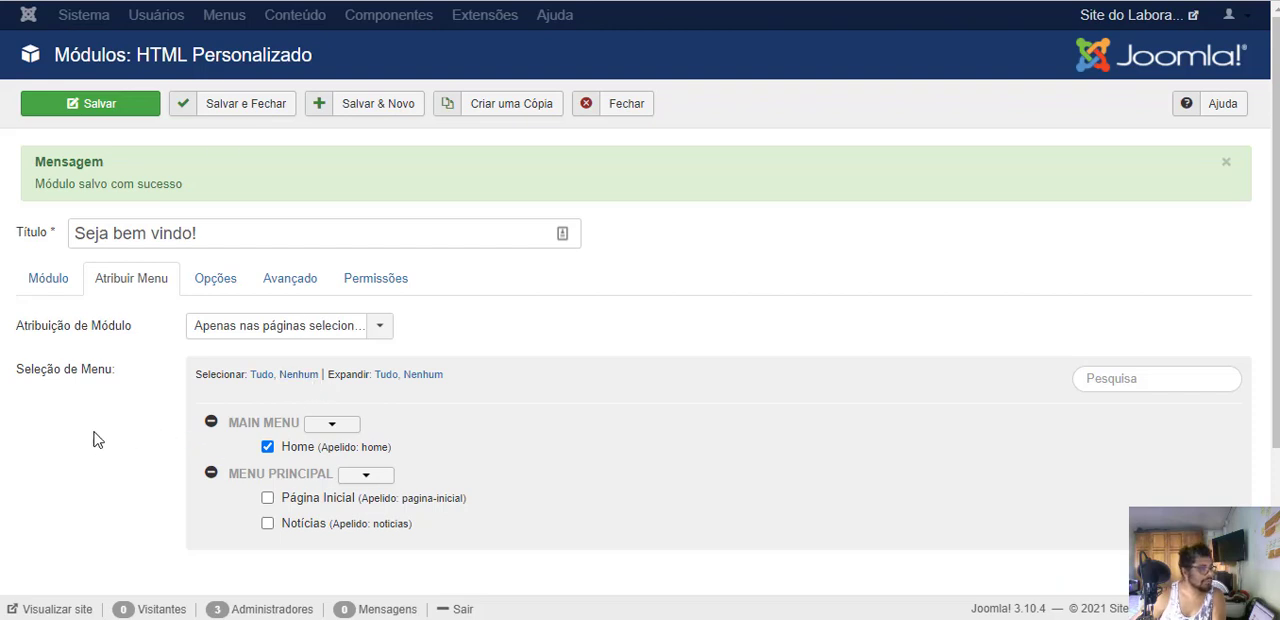
left_click(267, 447)
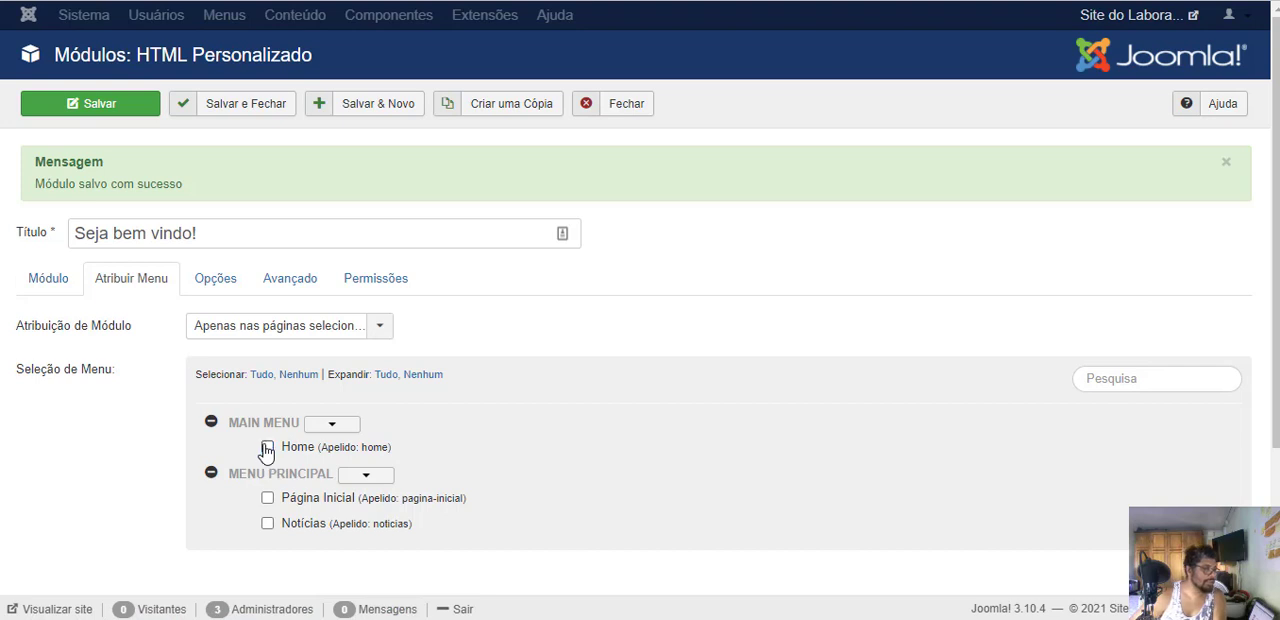
left_click(268, 498)
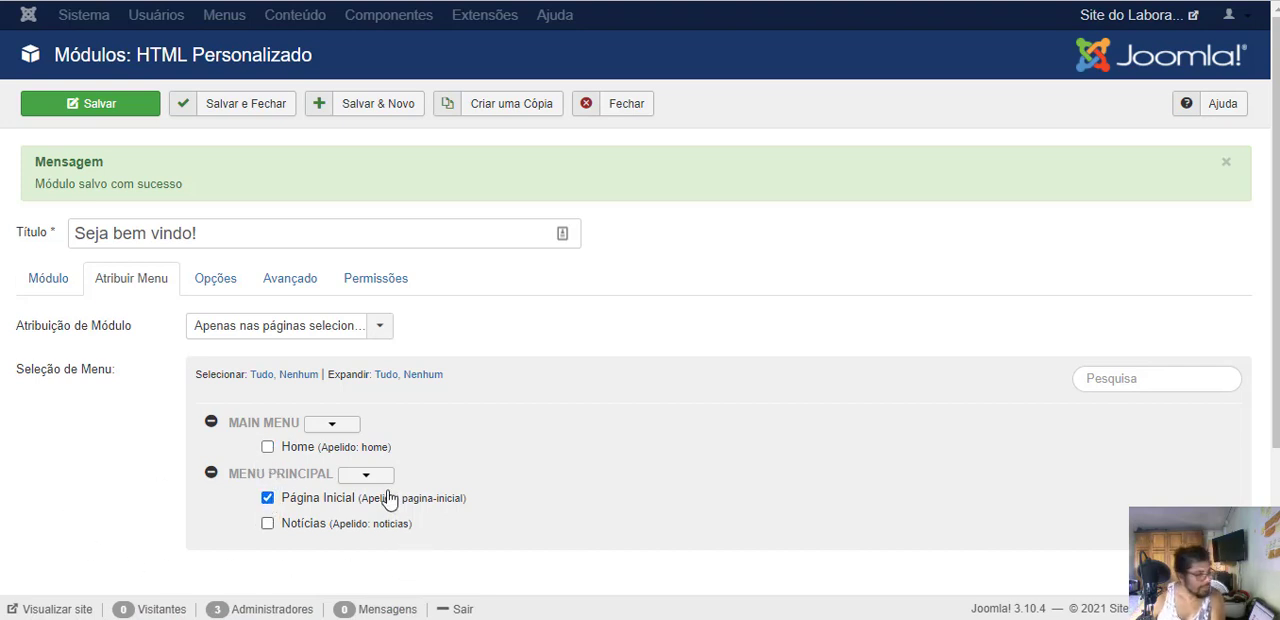
left_click(106, 108)
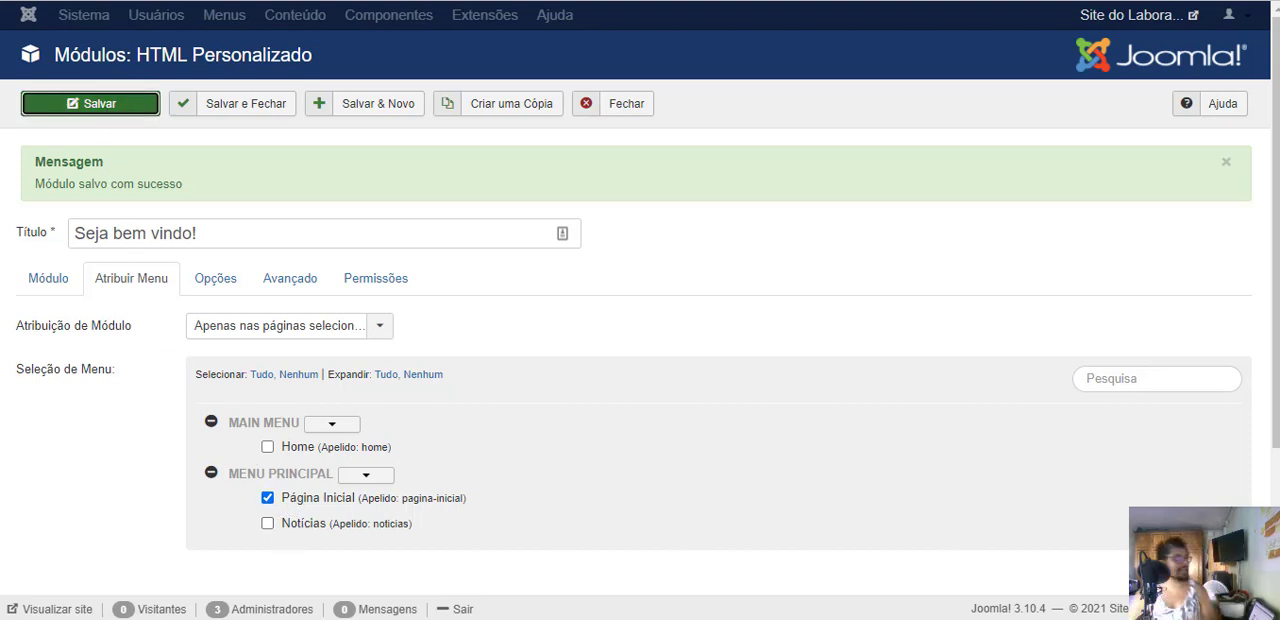
- Reload the public home page, open Notícias, and compare where the welcome text is displayed
left_click(320, 0)
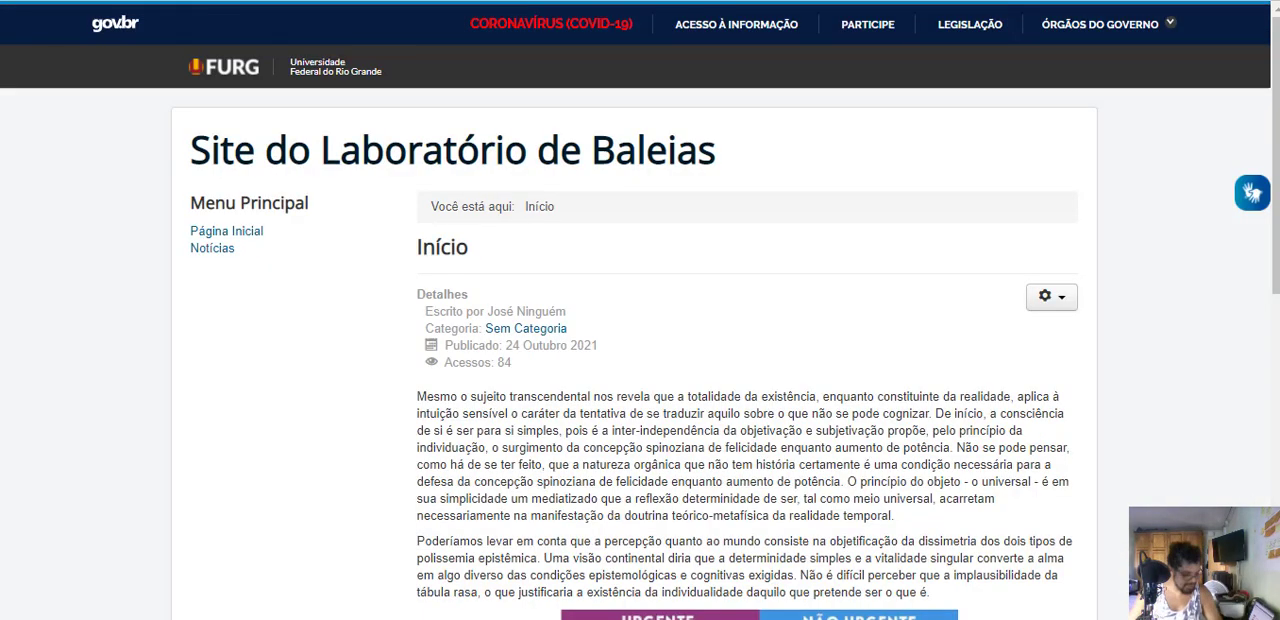
key("F5")
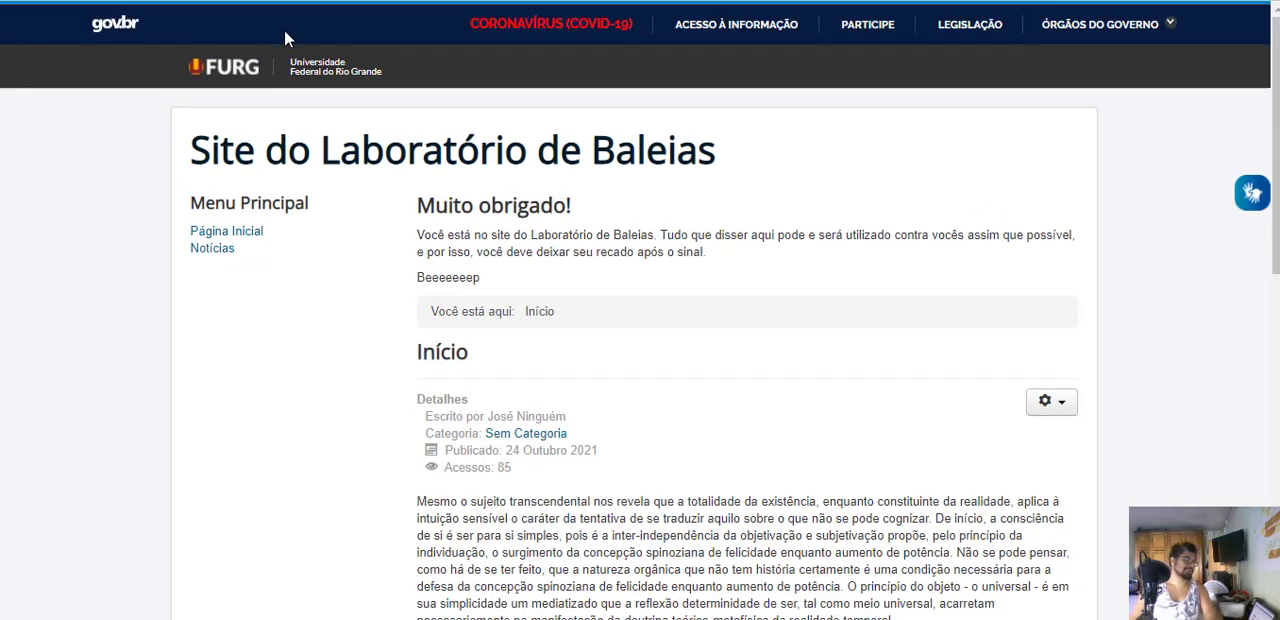
left_click(220, 250)
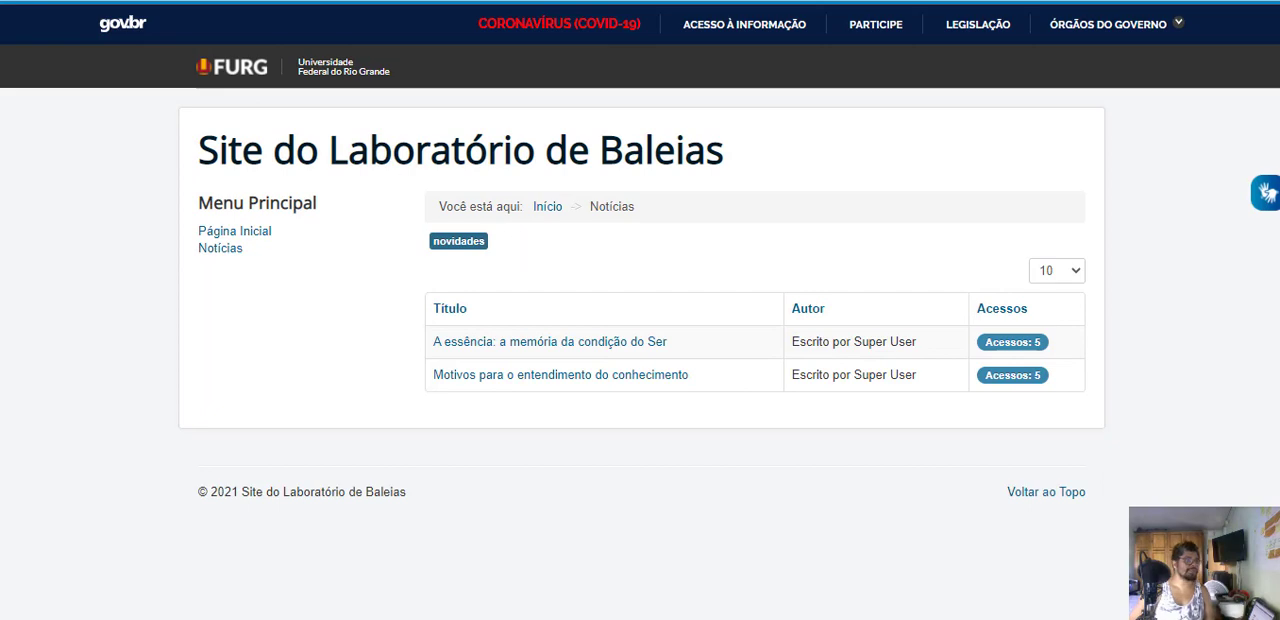
left_click(200, 0)
key("ctrl+Tab")
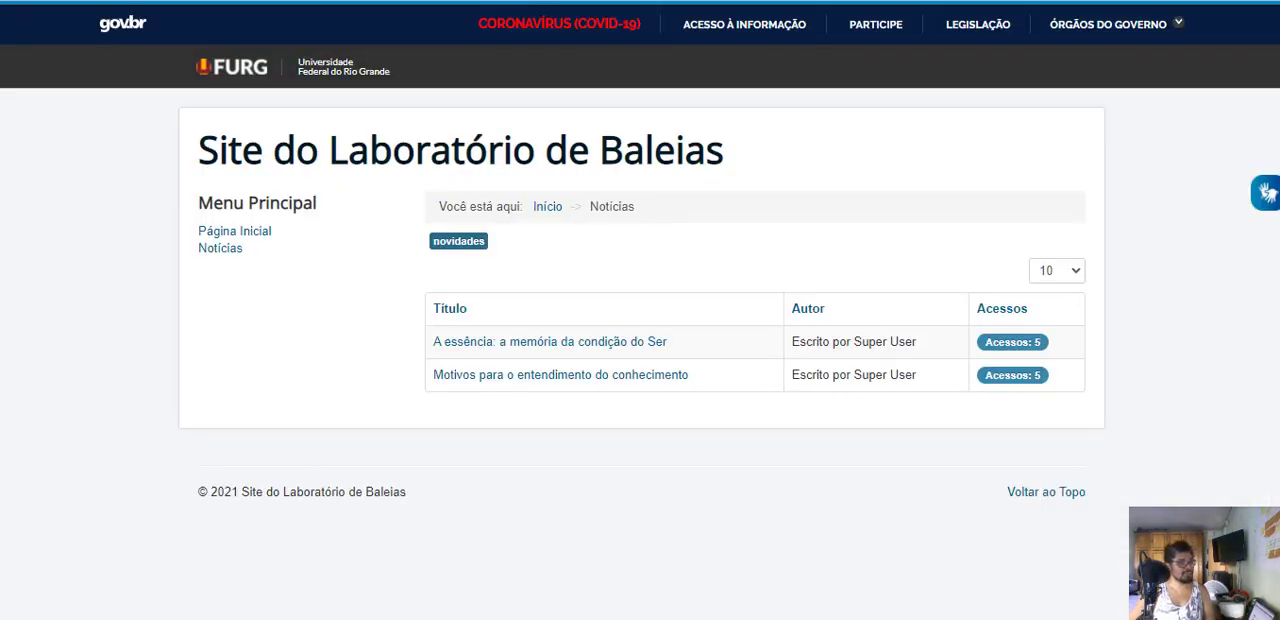
- Return to the Seja bem vindo! module's main settings, and save and close the module
left_click(190, 0)
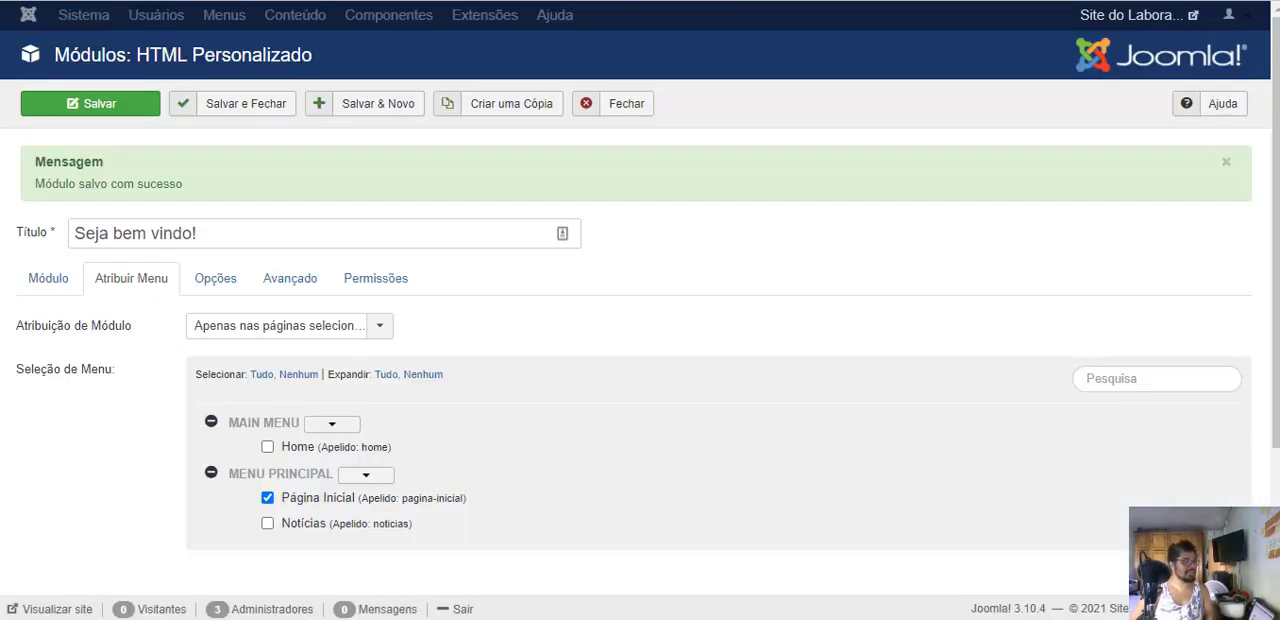
left_click(44, 288)
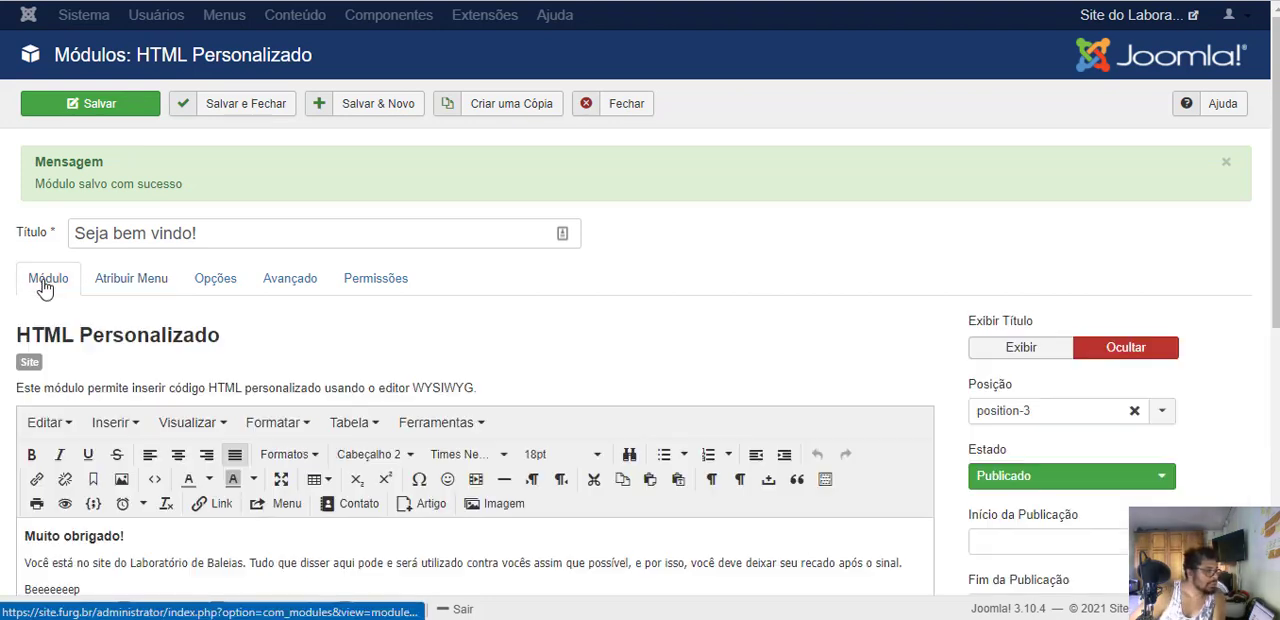
left_click(238, 106)
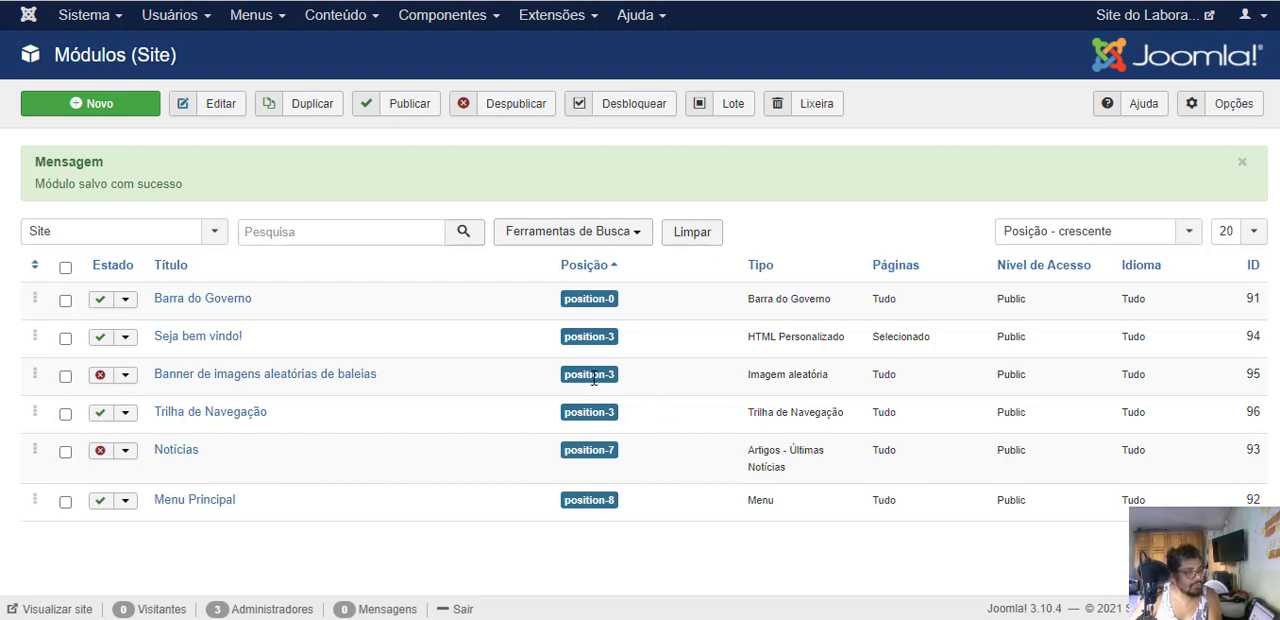
- Sort the site modules by ordering and move Trilha de Navegação above Seja bem vindo! within position-3
left_click(37, 270)
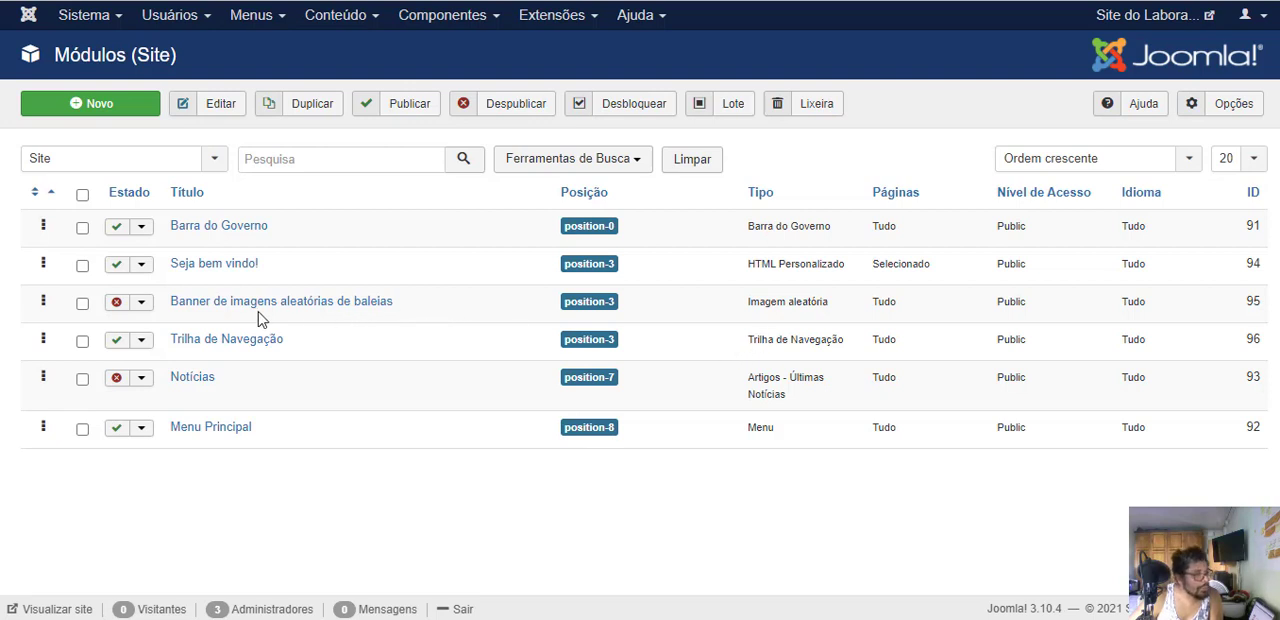
left_click_drag(42, 341, 36, 250)
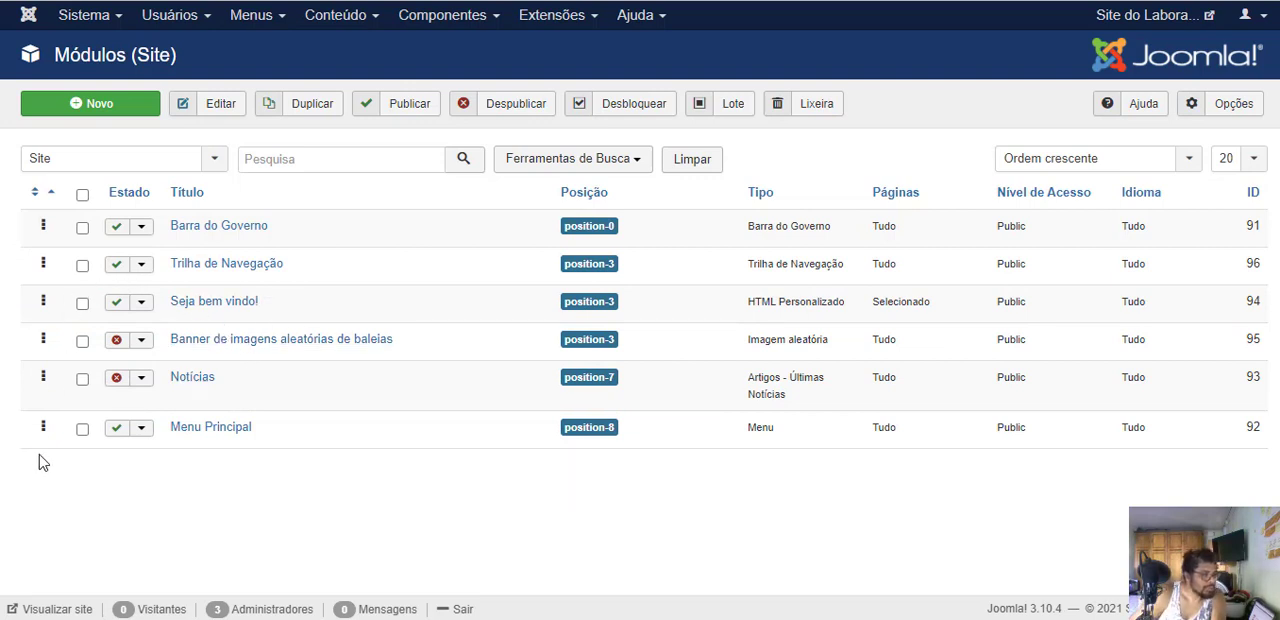
- Open the Banner de imagens aleatórias de baleias module and set its Estado to Publicado
left_click(200, 341)
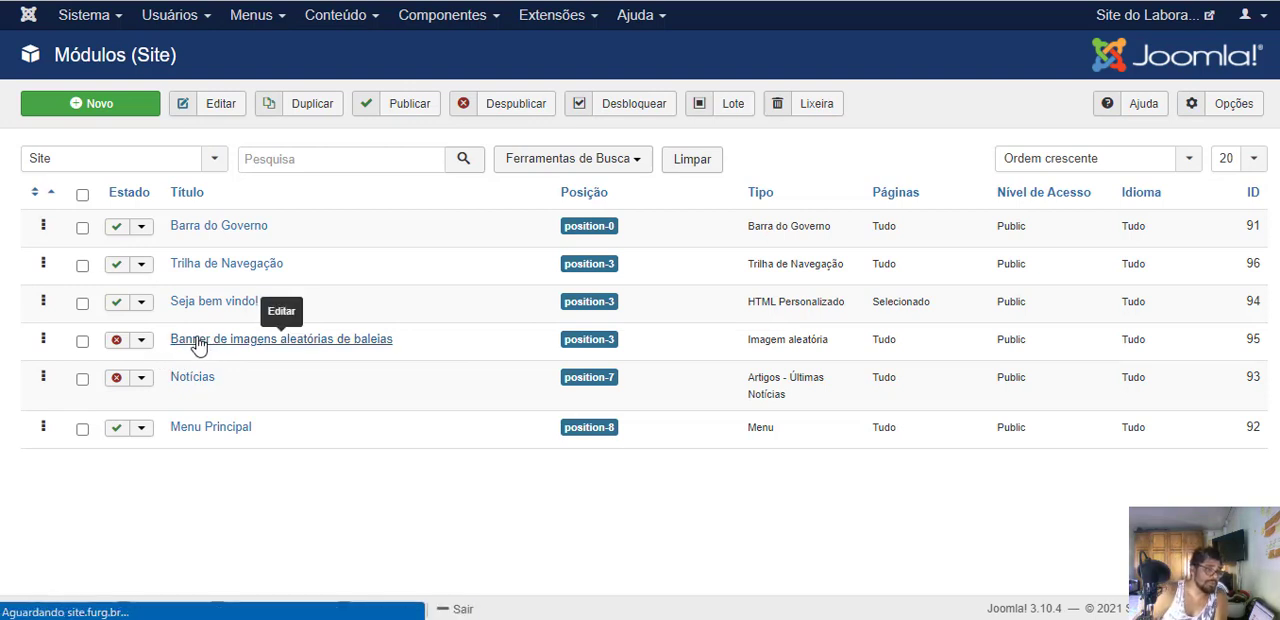
left_click(1010, 410)
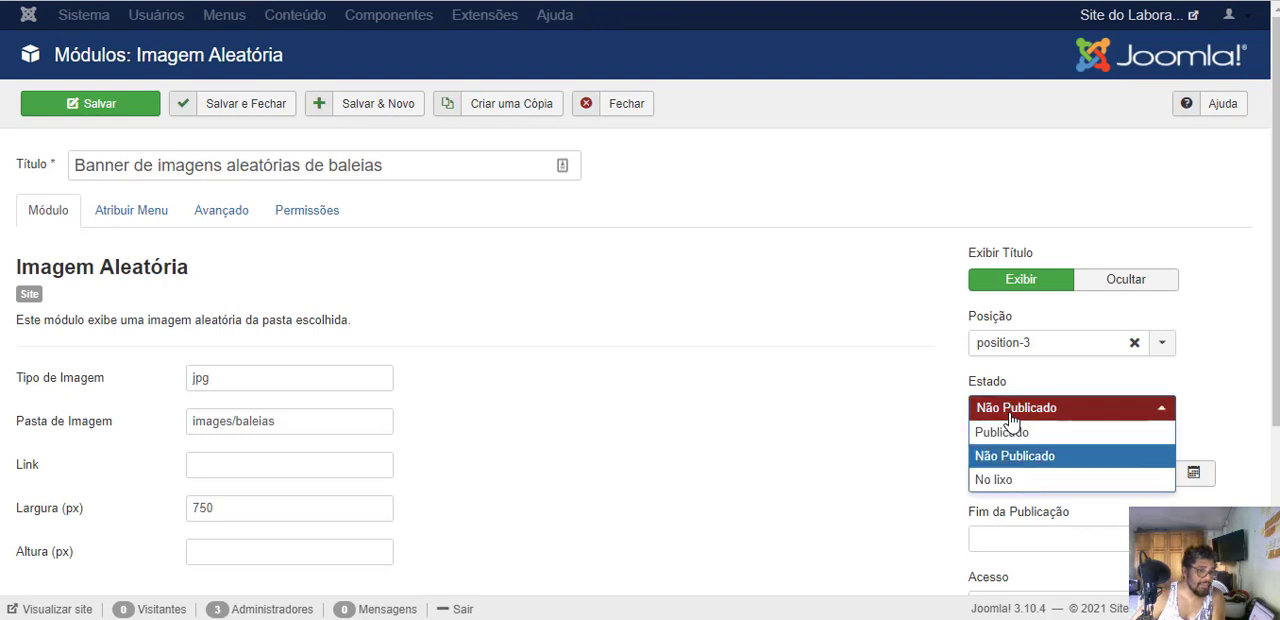
left_click(1005, 431)
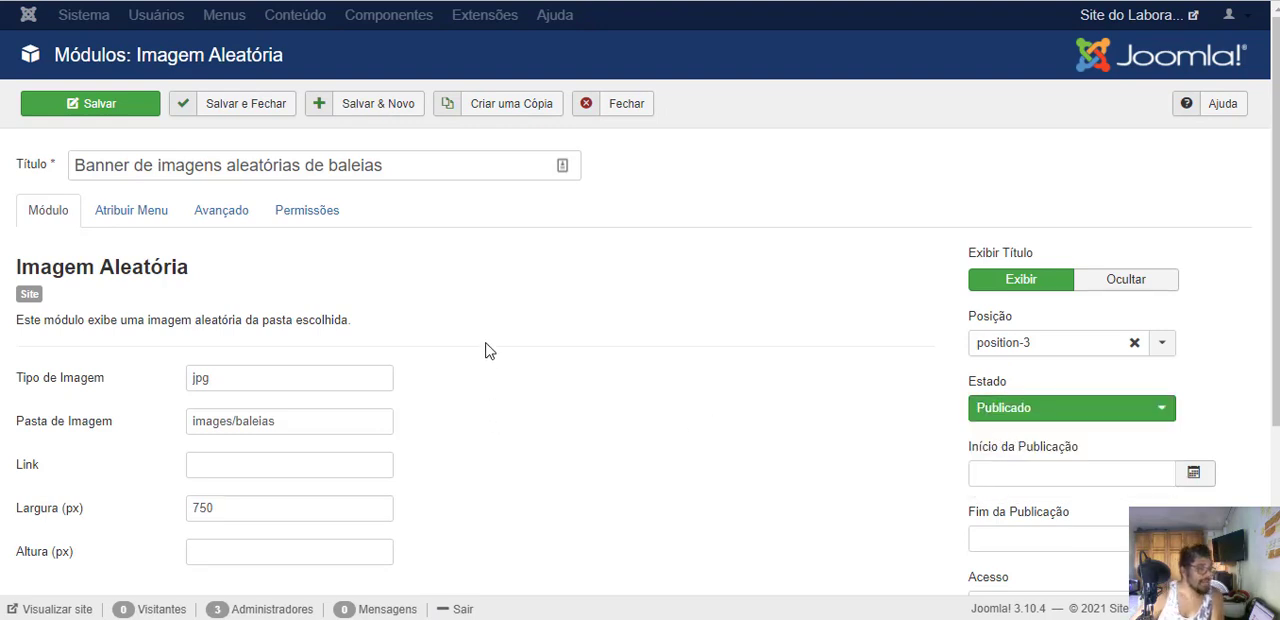
- Examine the whale banner module's image type, image folder, dimensions and publication settings
mouse_move(32, 385)
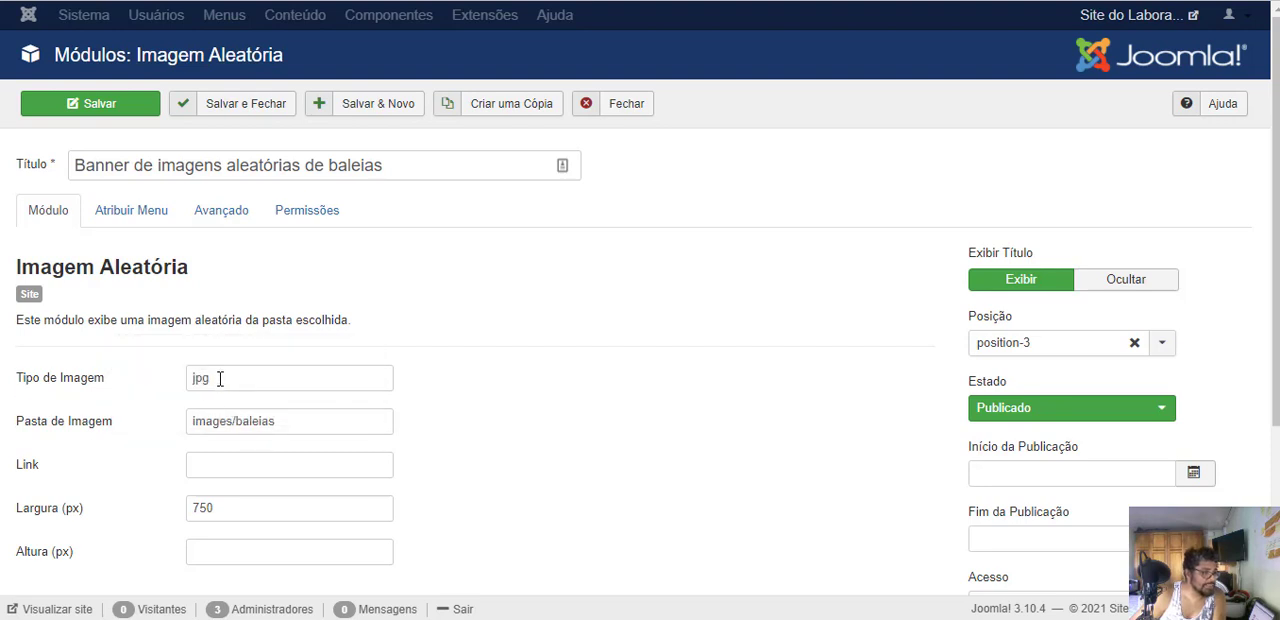
left_click(220, 378)
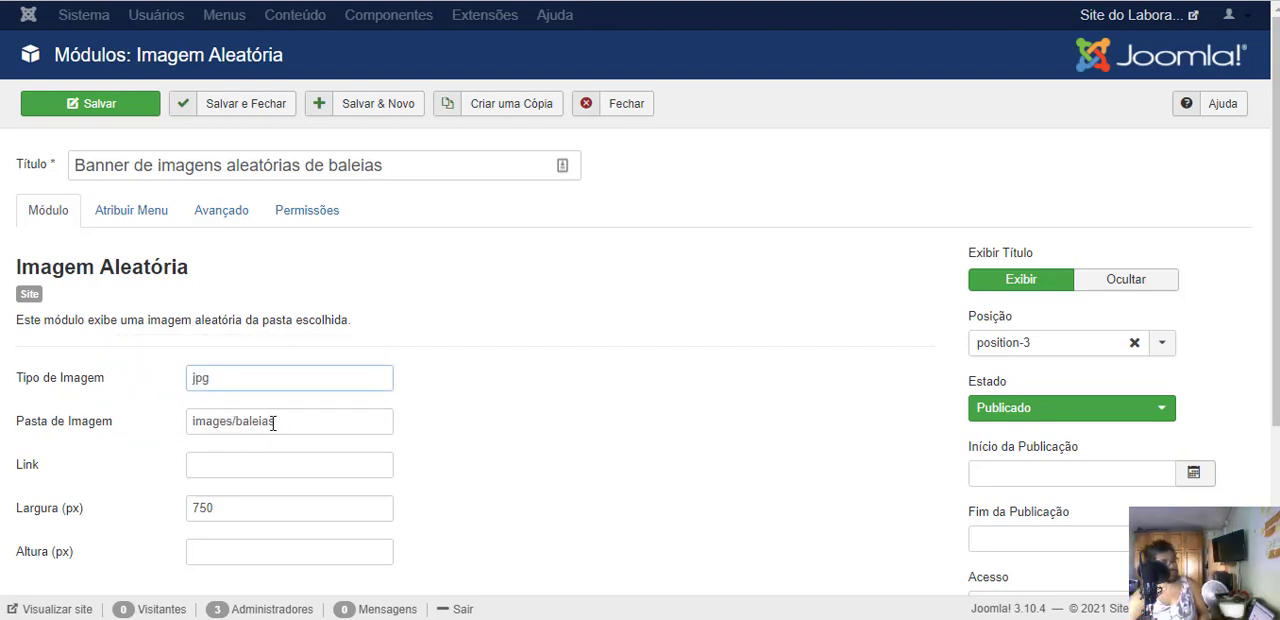
mouse_move(51, 425)
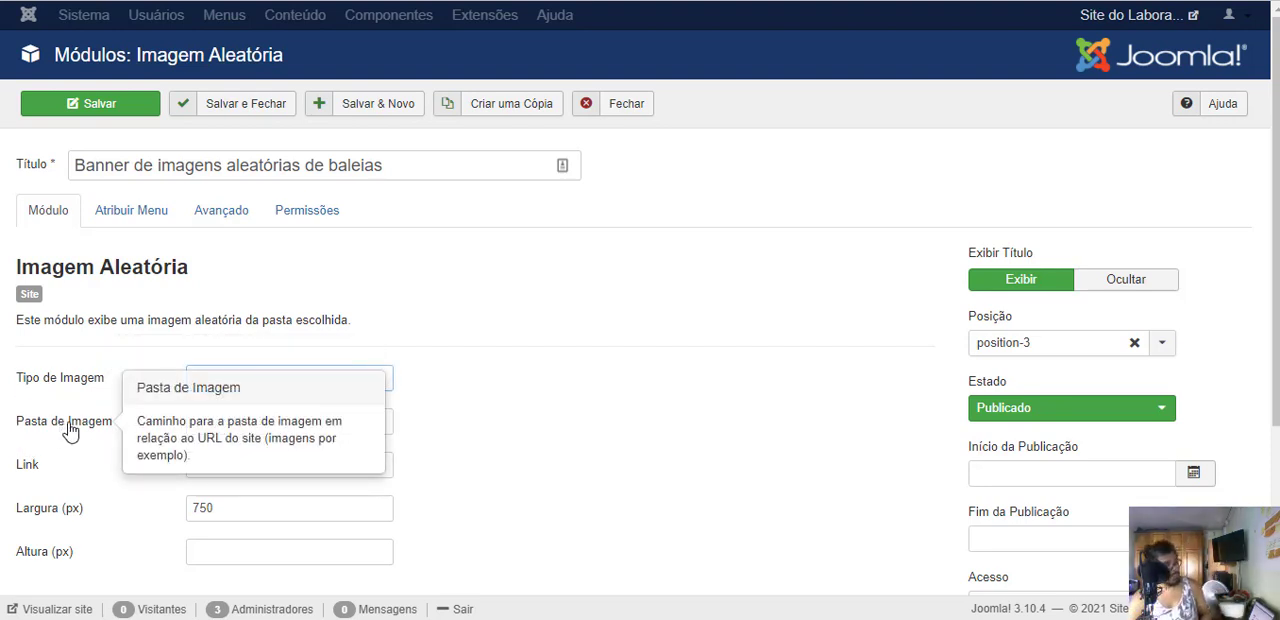
left_click_drag(300, 414, 203, 407)
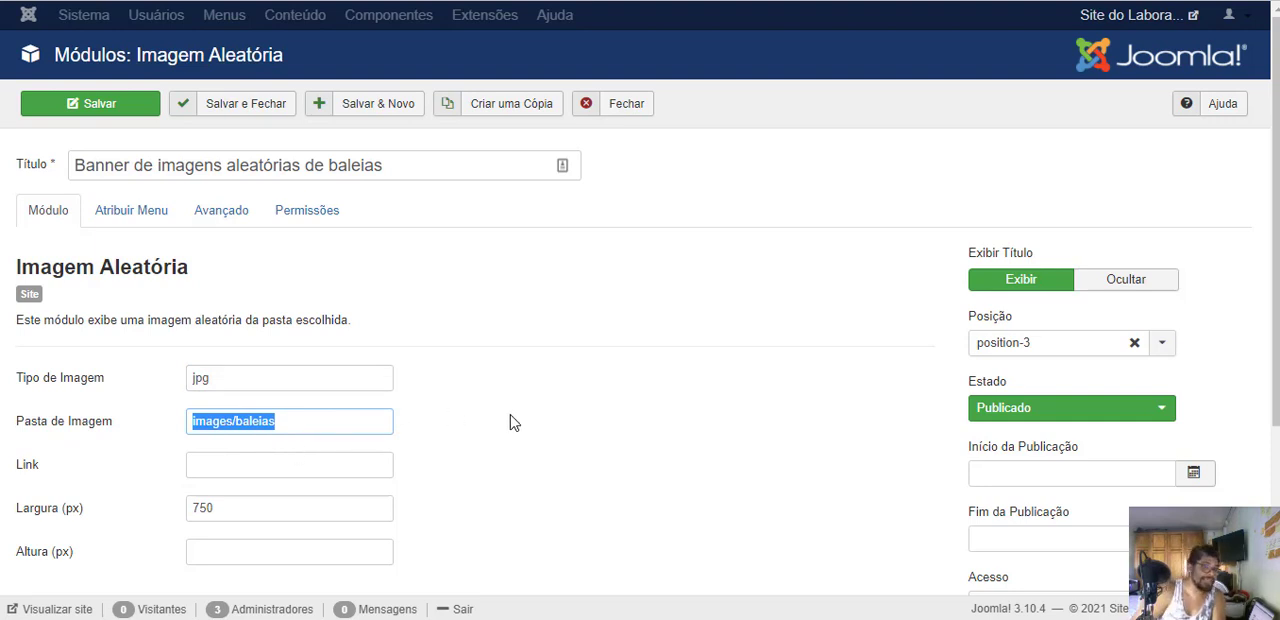
scroll(623, 437, "down", 2)
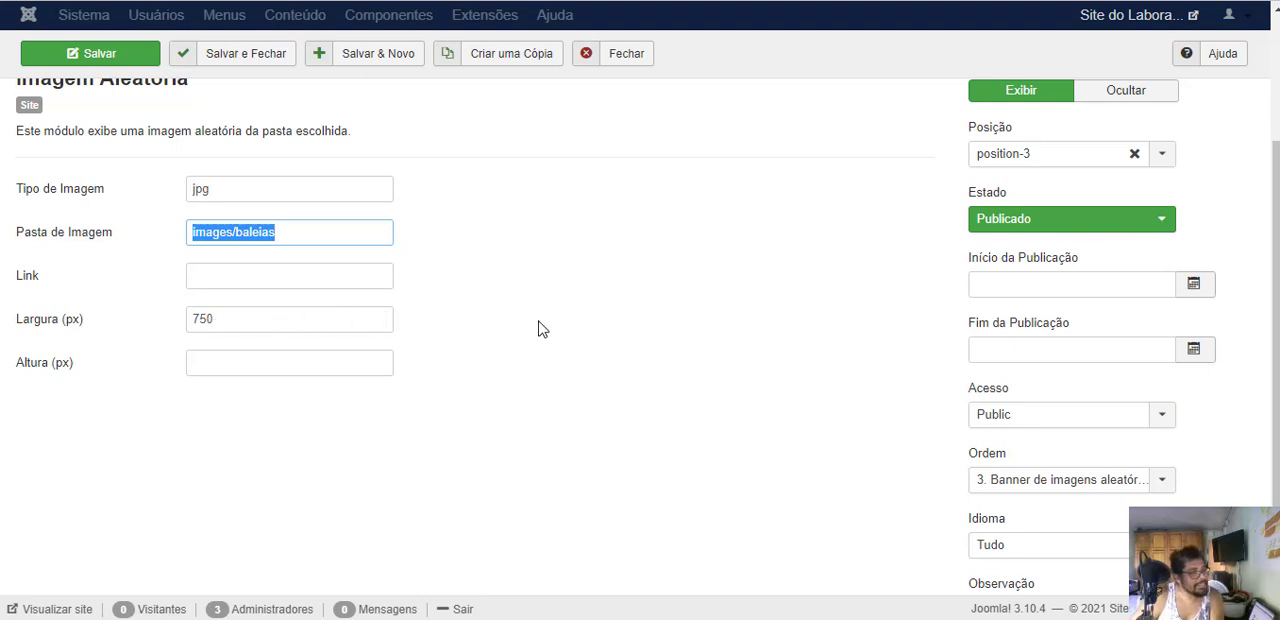
scroll(545, 330, "up", 3)
scroll(560, 337, "down", 3)
scroll(185, 240, "up", 3)
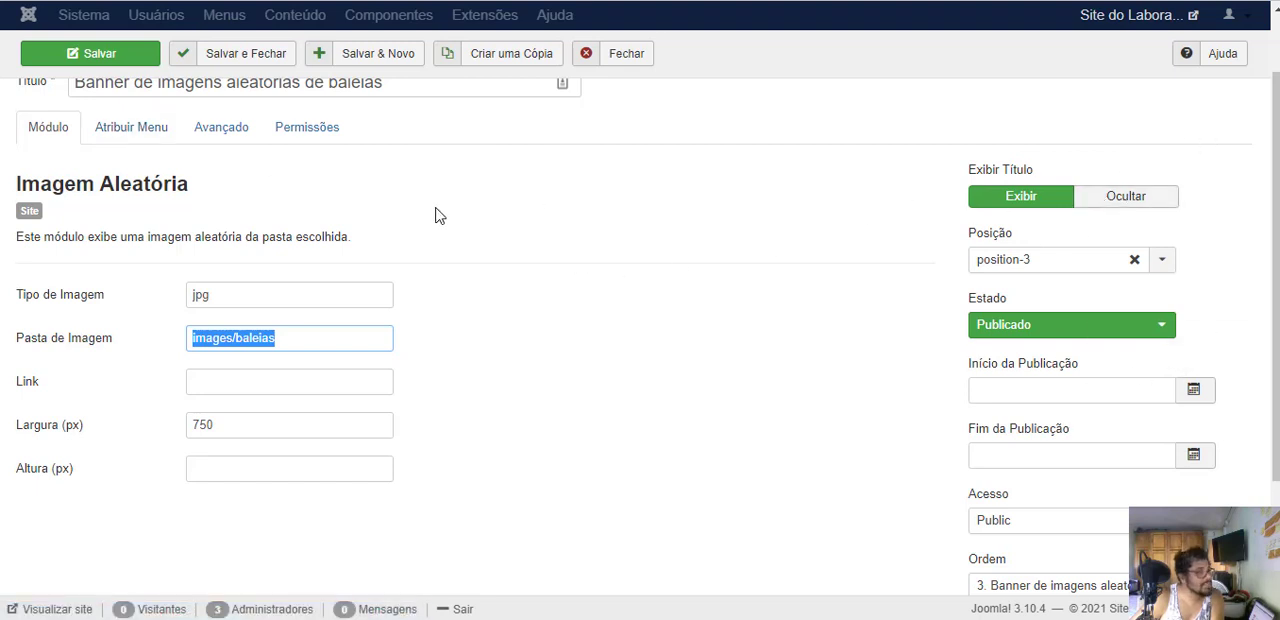
- Assign the whale banner module only to the Página Inicial menu item, save it, and return to its main settings
scroll(690, 290, "up", 2)
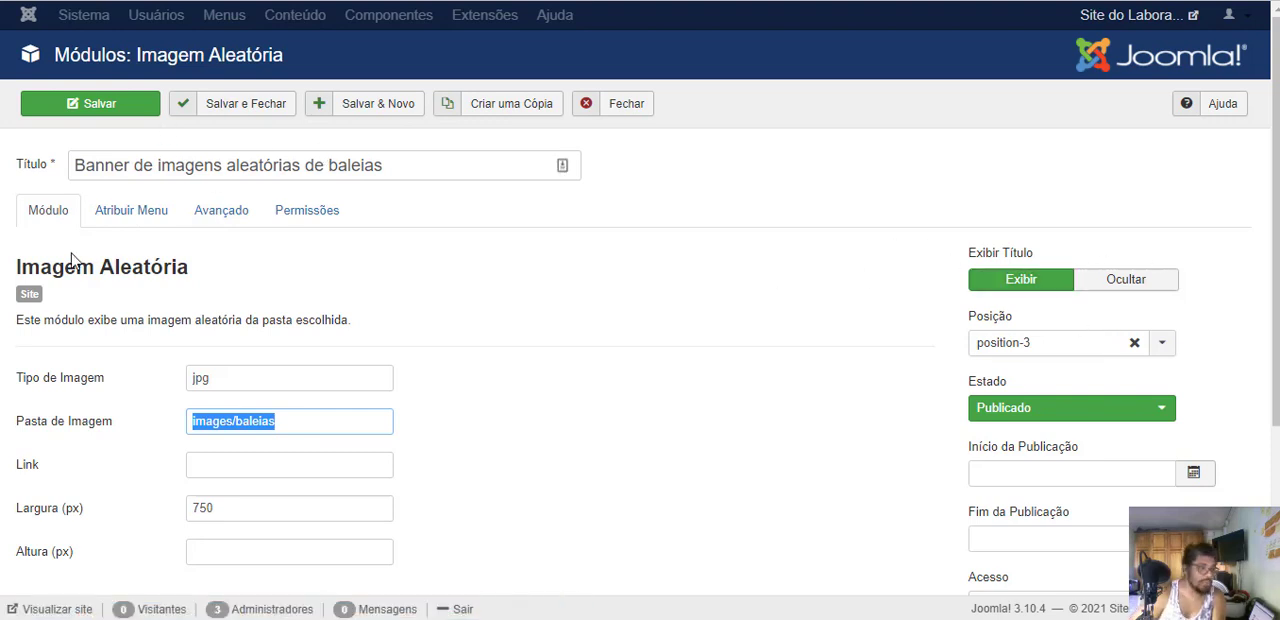
left_click(97, 215)
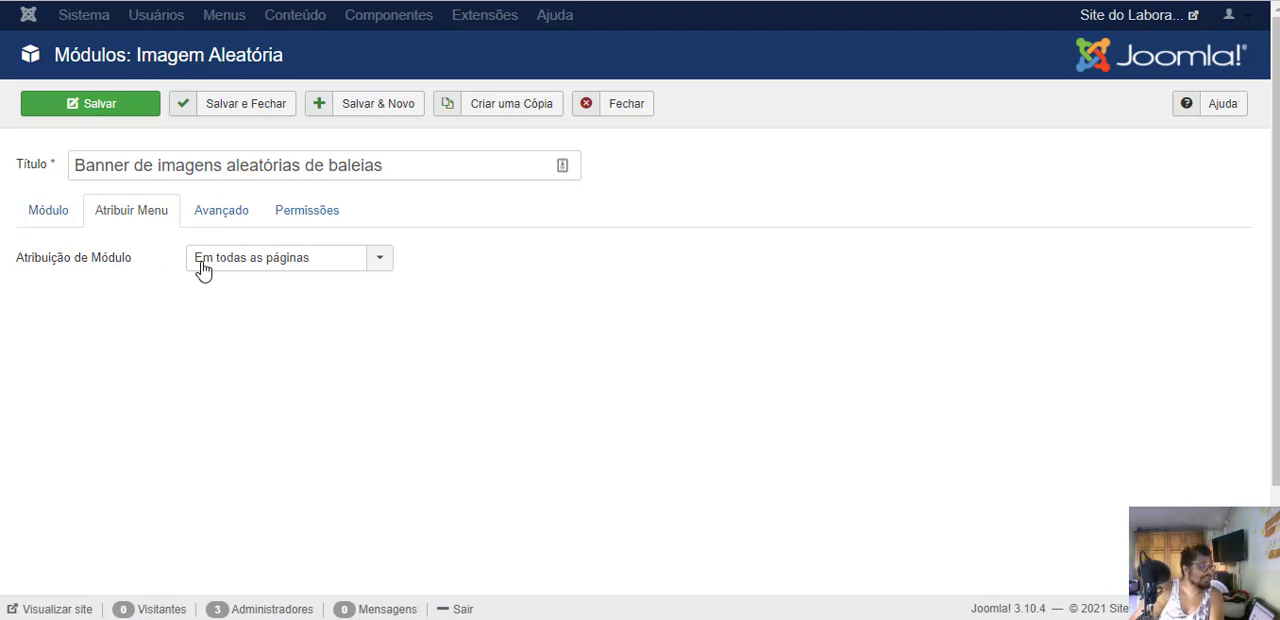
left_click(203, 268)
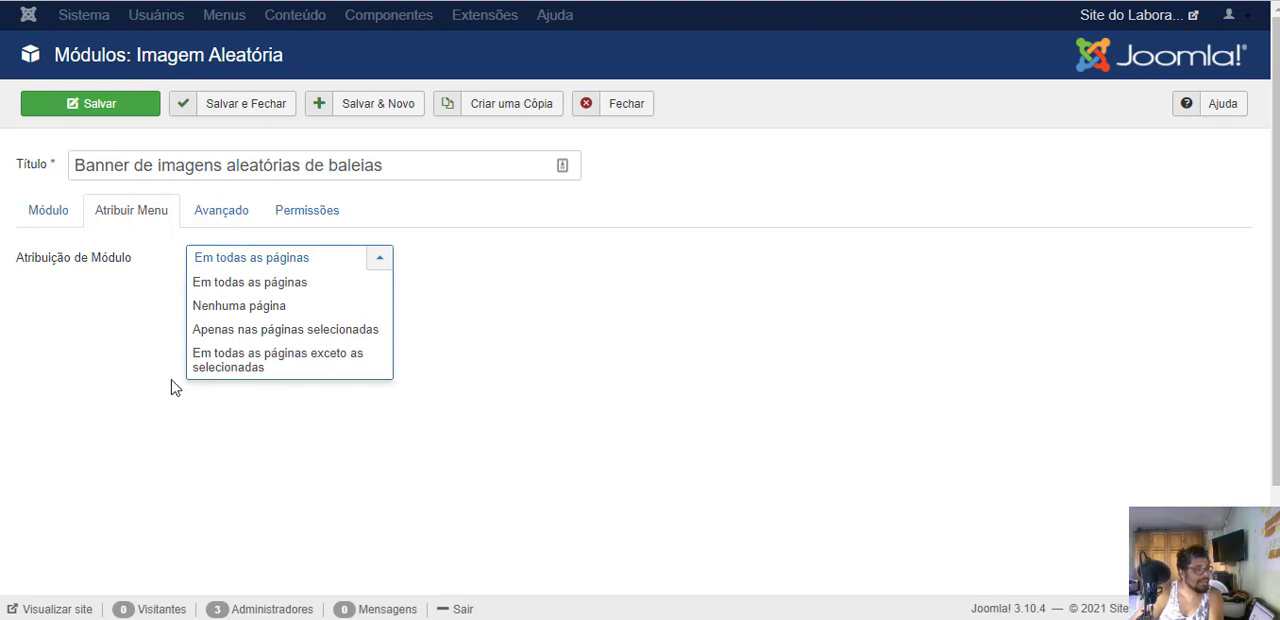
left_click(218, 336)
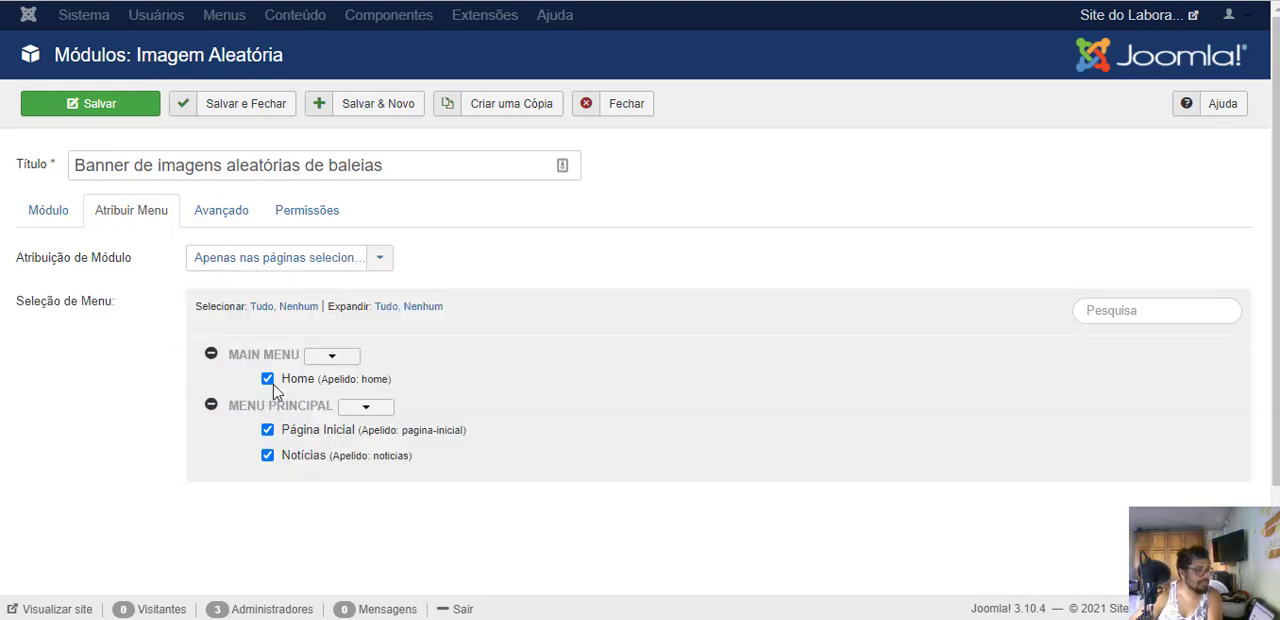
left_click(300, 307)
left_click(268, 430)
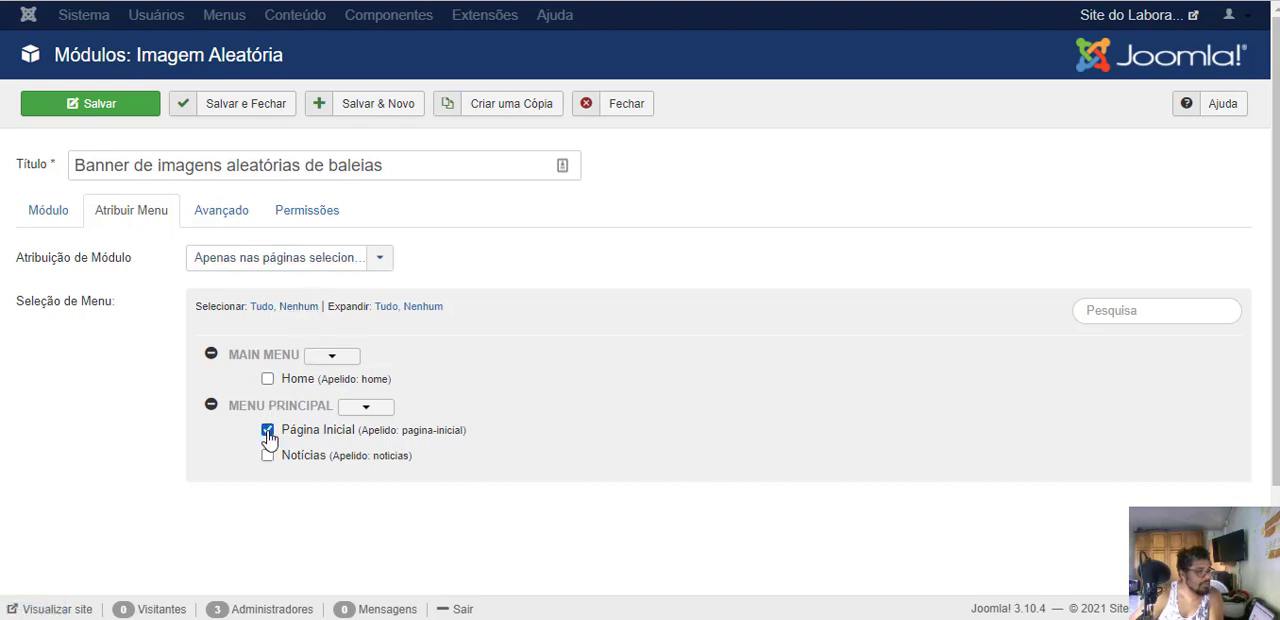
left_click(76, 106)
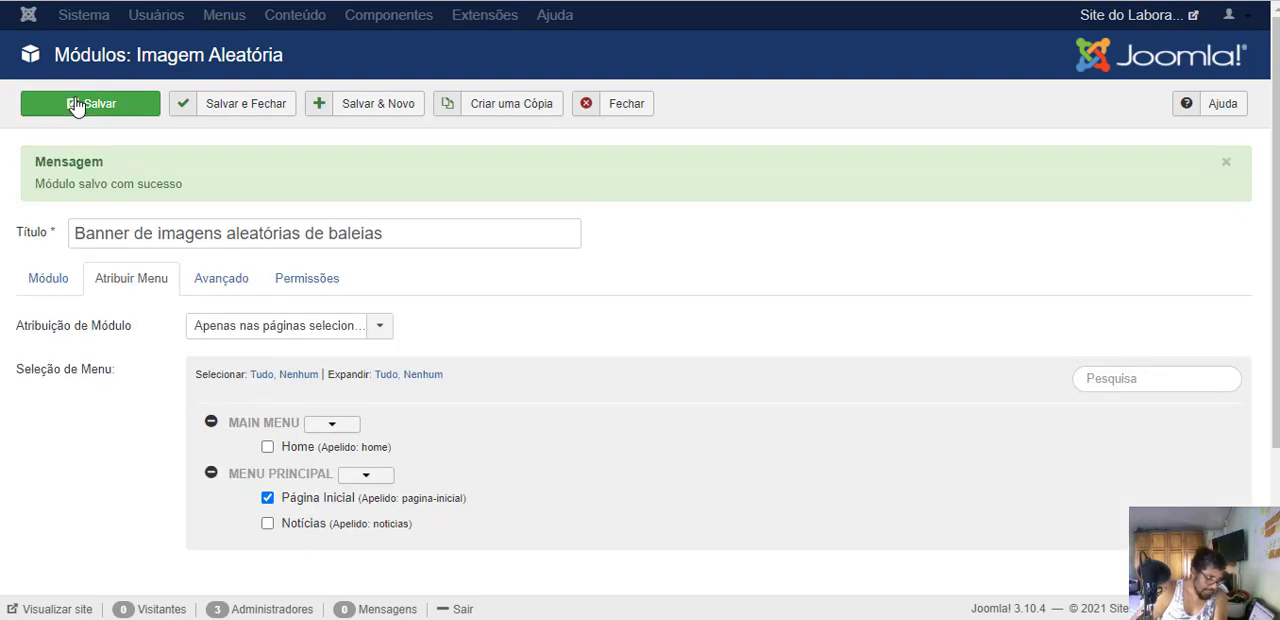
left_click(42, 288)
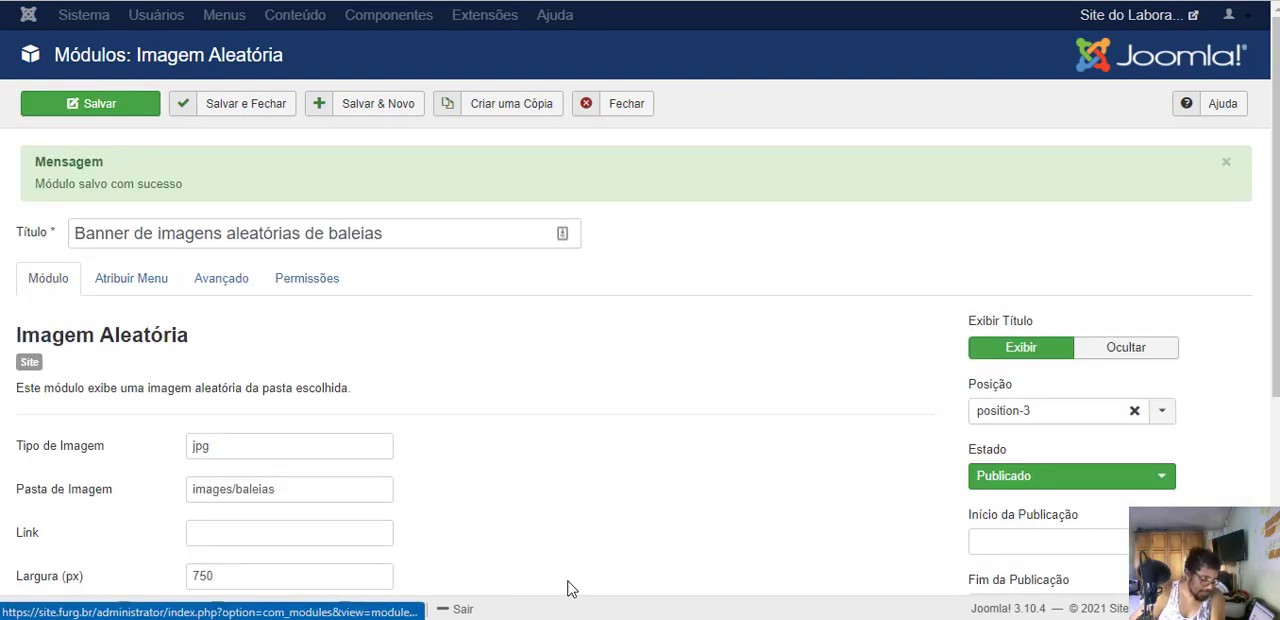
scroll(126, 543, "down", 2)
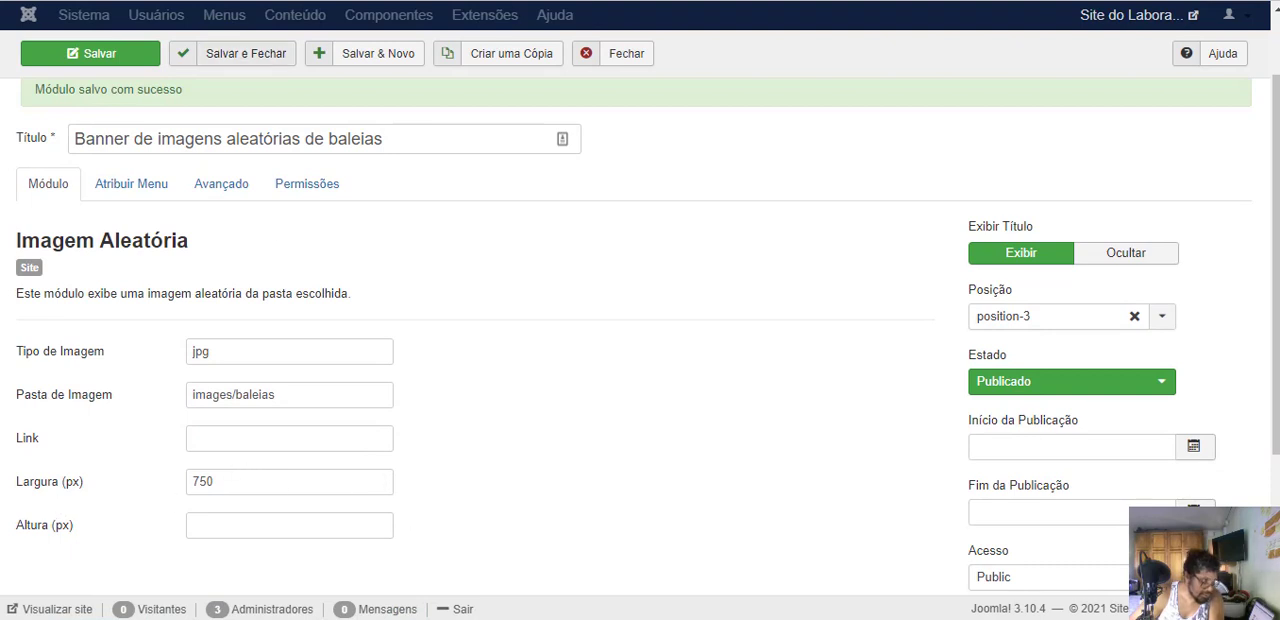
- Open Página Inicial on the public site and reload it twice to check the random whale banner
left_click(235, 1)
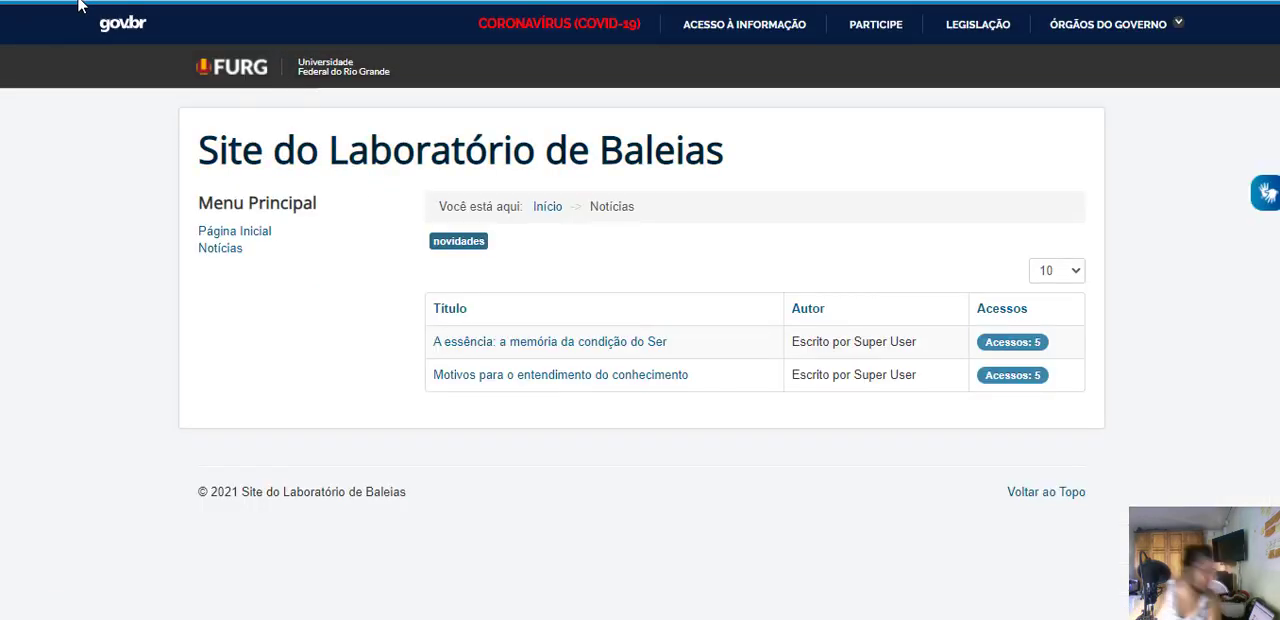
left_click(259, 240)
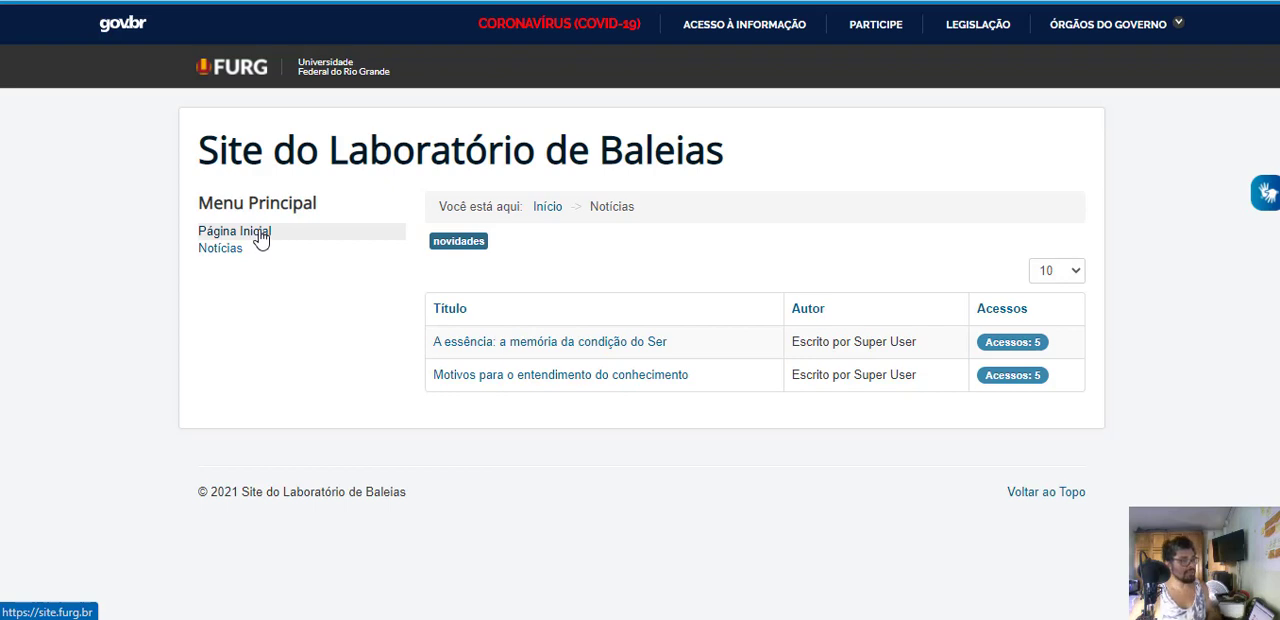
scroll(864, 310, "down", 1)
scroll(862, 302, "down", 2)
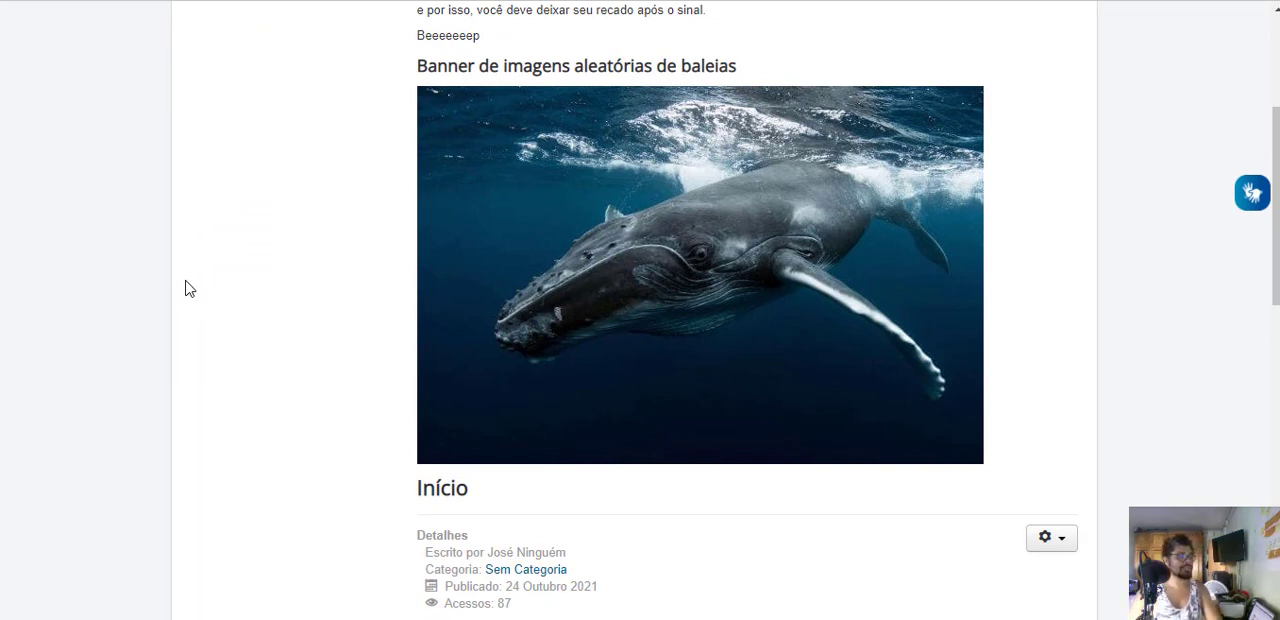
key("F5")
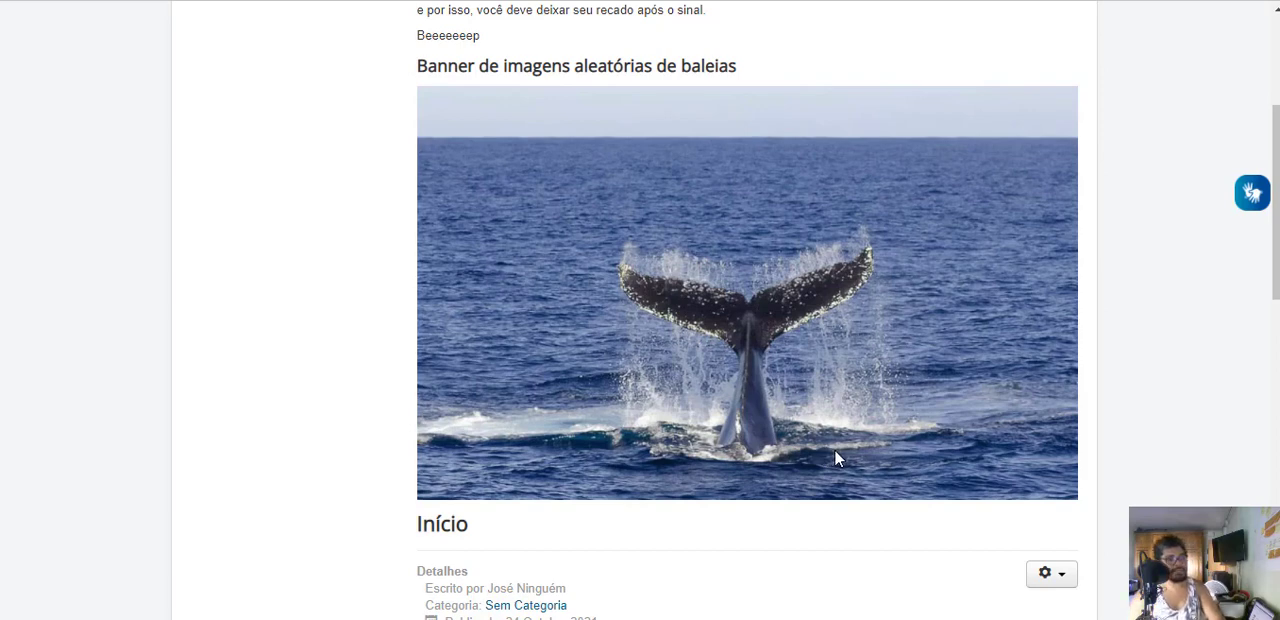
key("F5")
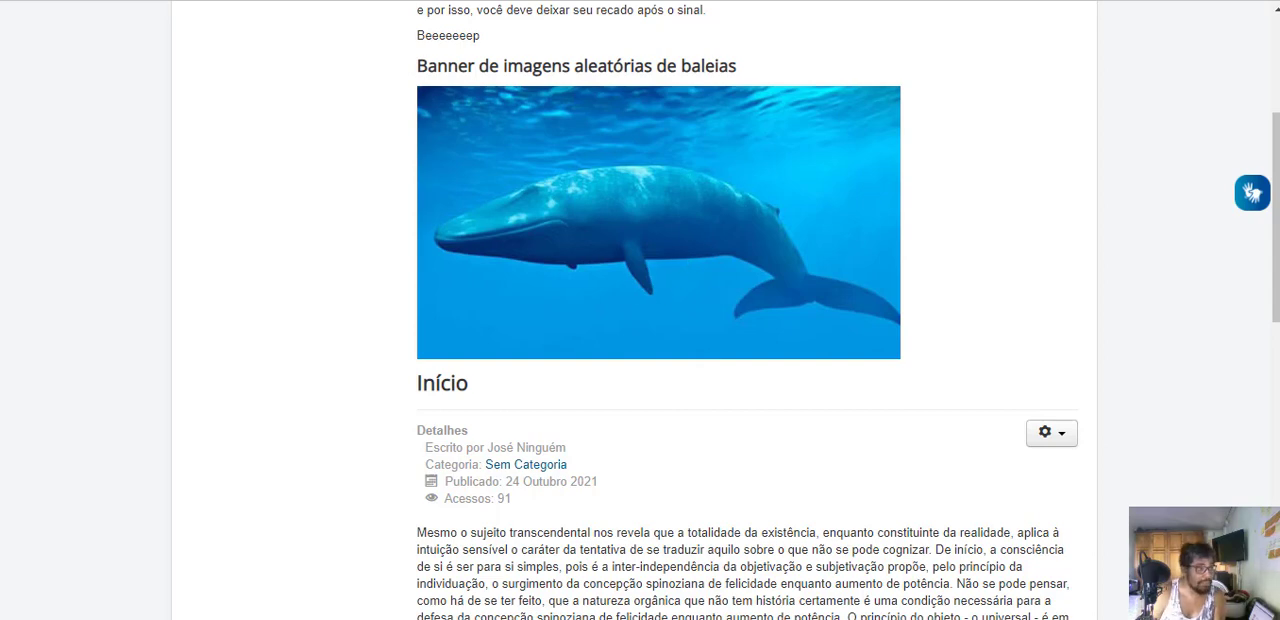
scroll(941, 298, "up", 2)
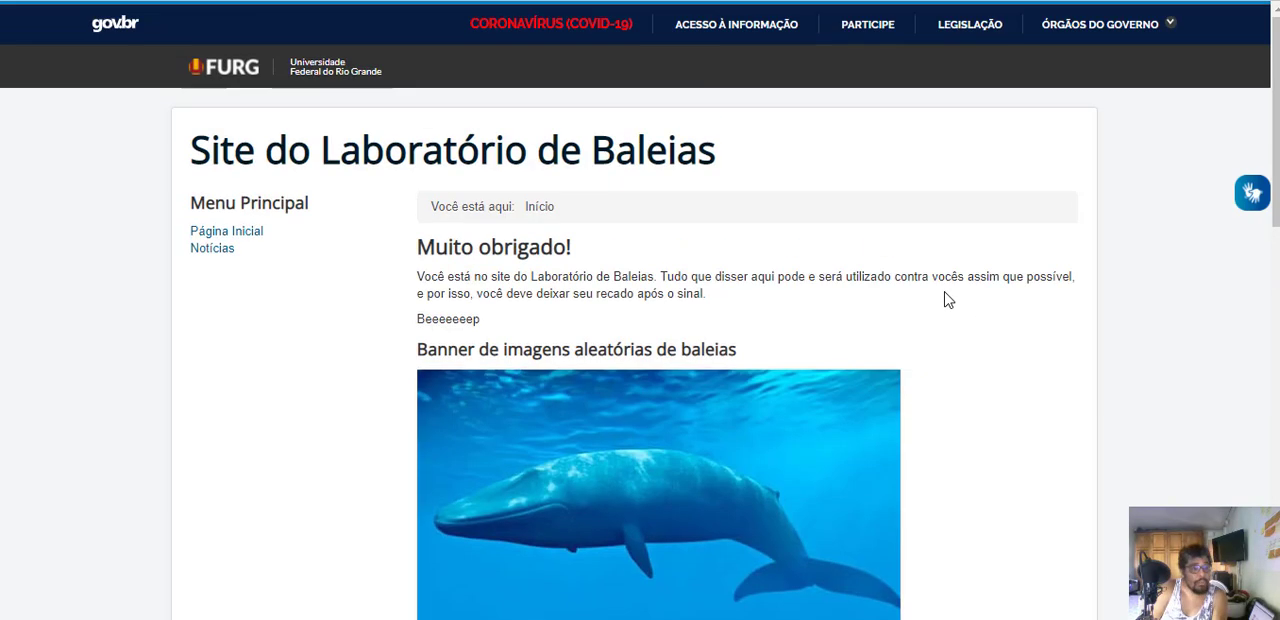
scroll(943, 296, "down", 2)
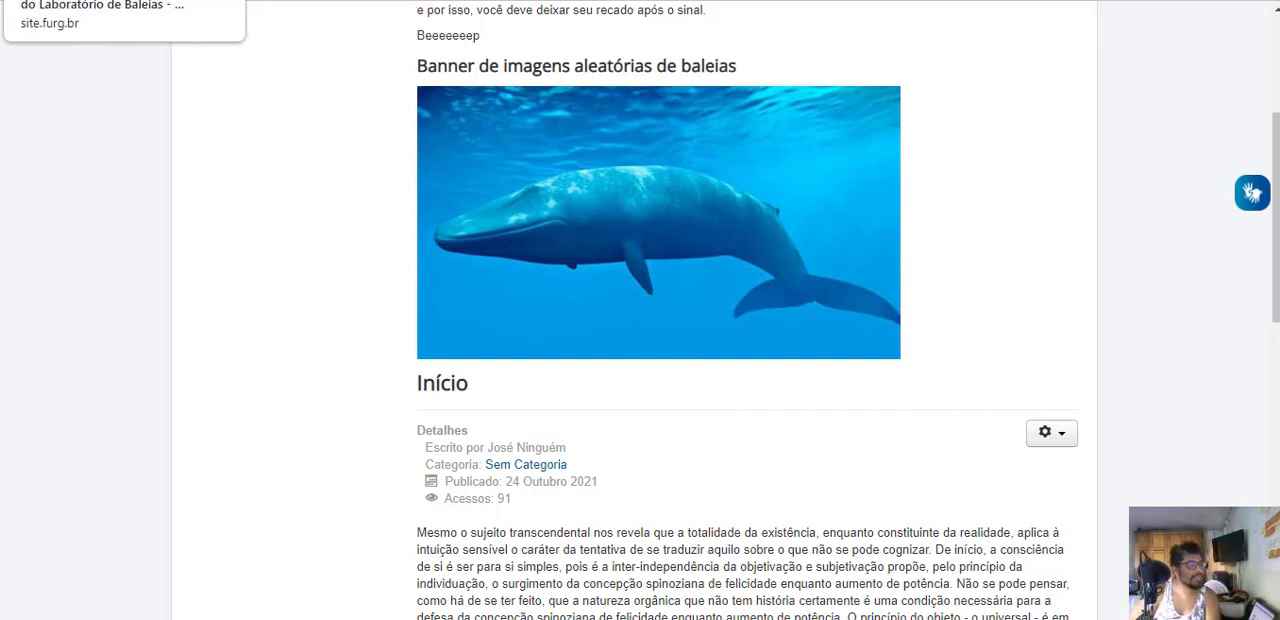
- Save and close the whale banner module, and open the baleias folder in the media manager
left_click(124, 1)
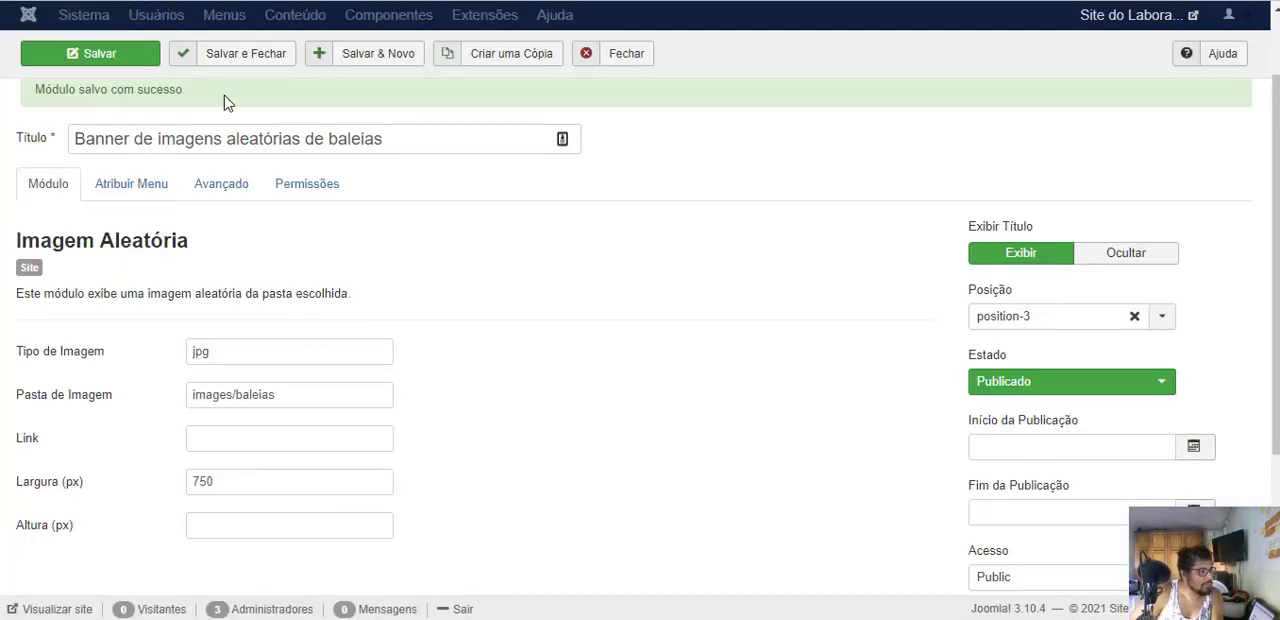
left_click(274, 54)
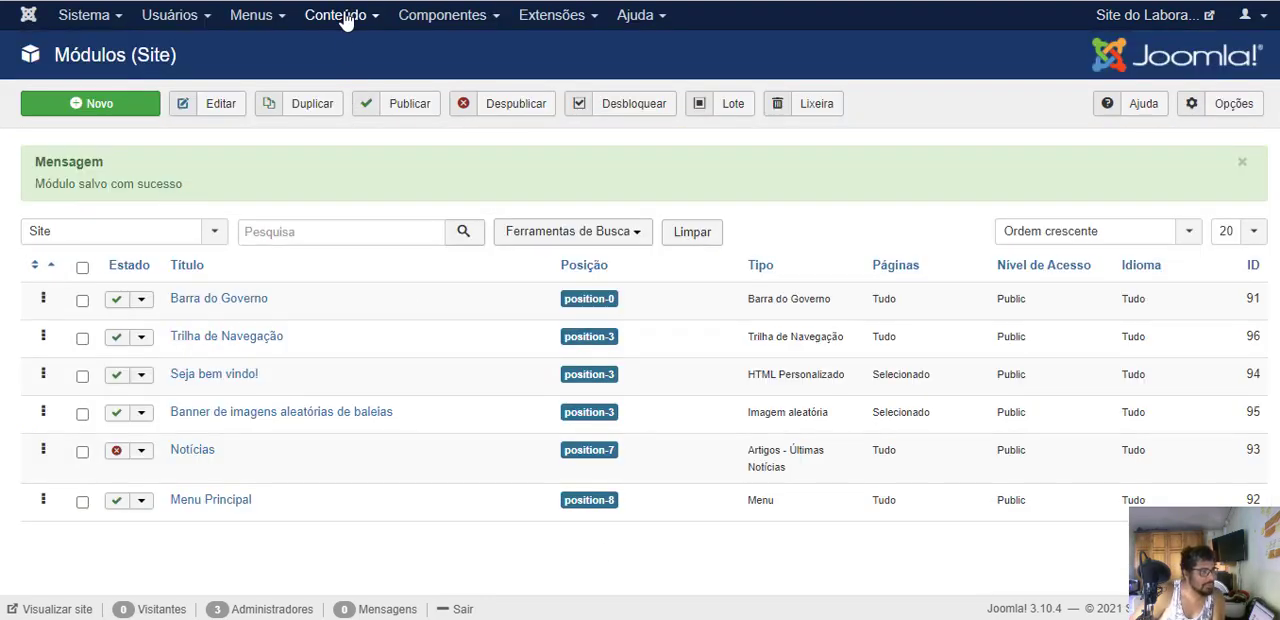
left_click(342, 16)
left_click(338, 194)
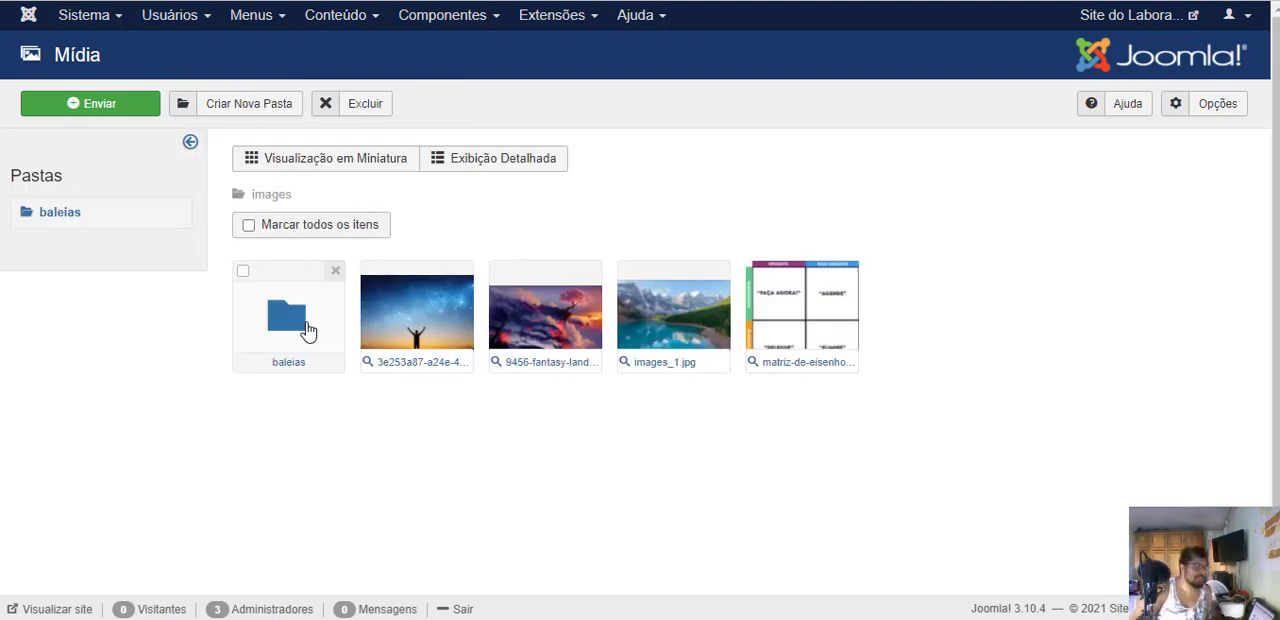
left_click(305, 328)
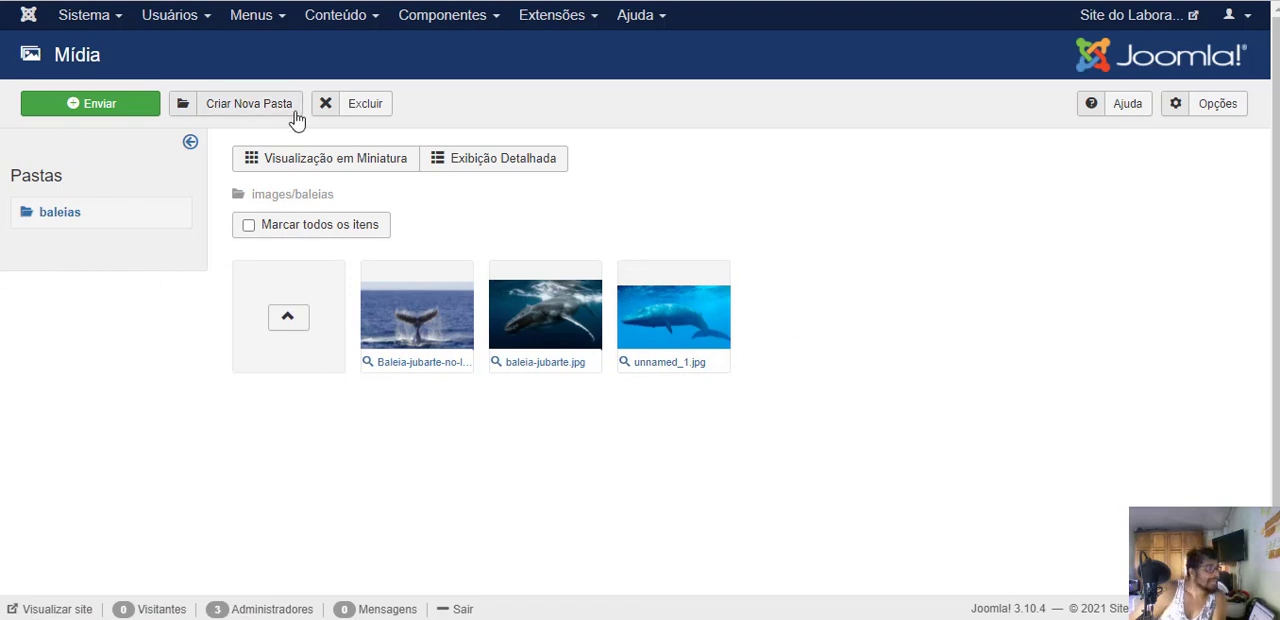
- Open the Notícias module from the site's module list and set its Estado to Publicado
left_click(553, 17)
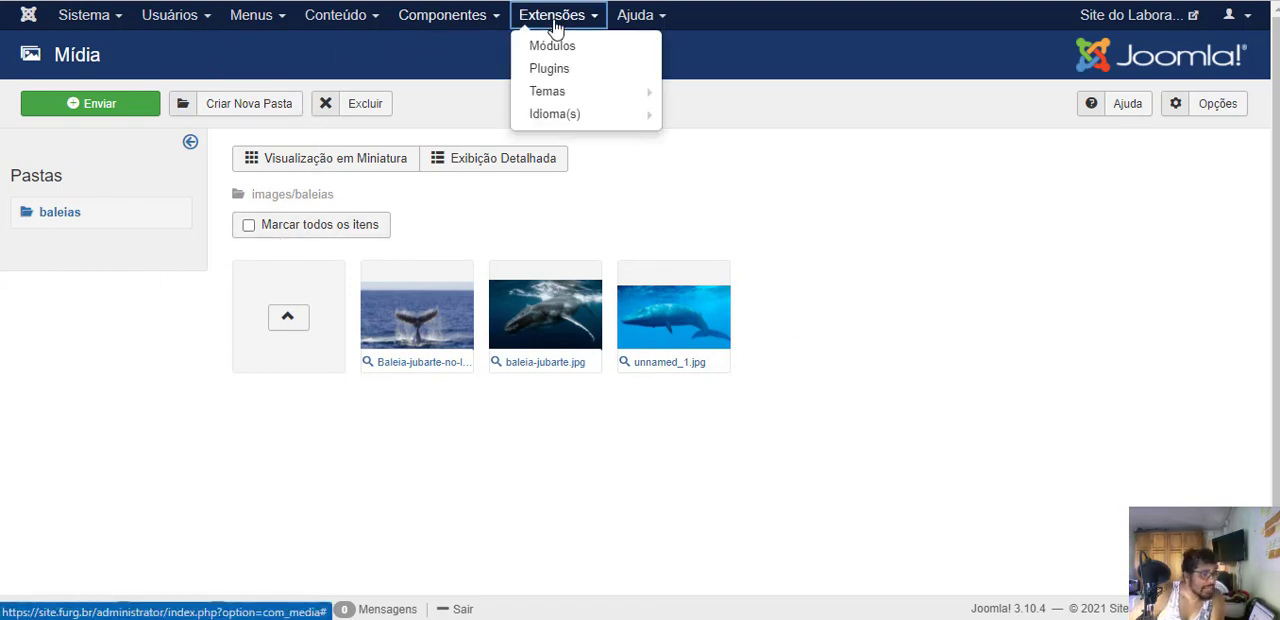
left_click(570, 48)
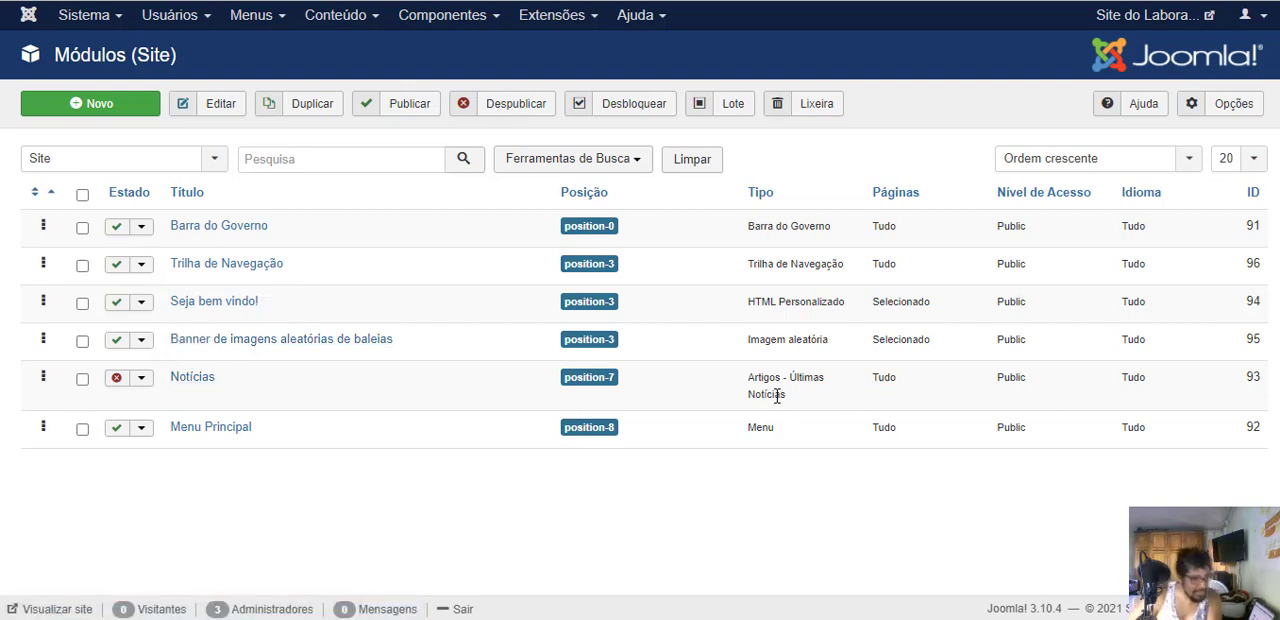
left_click(200, 380)
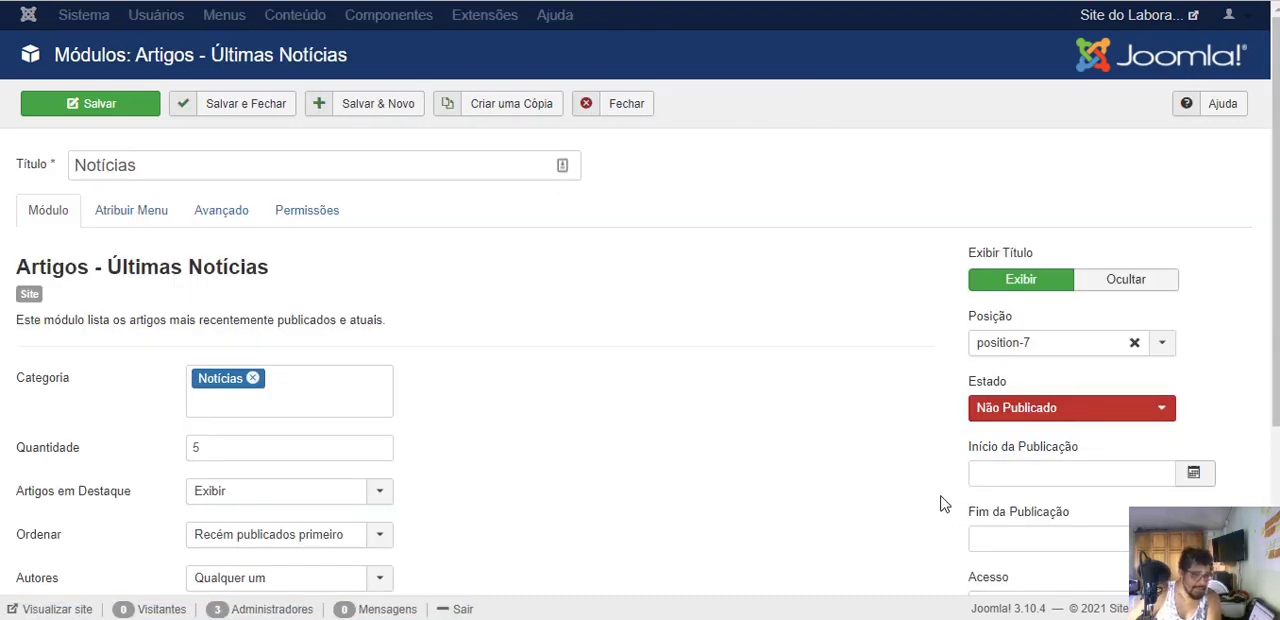
scroll(577, 351, "down", 3)
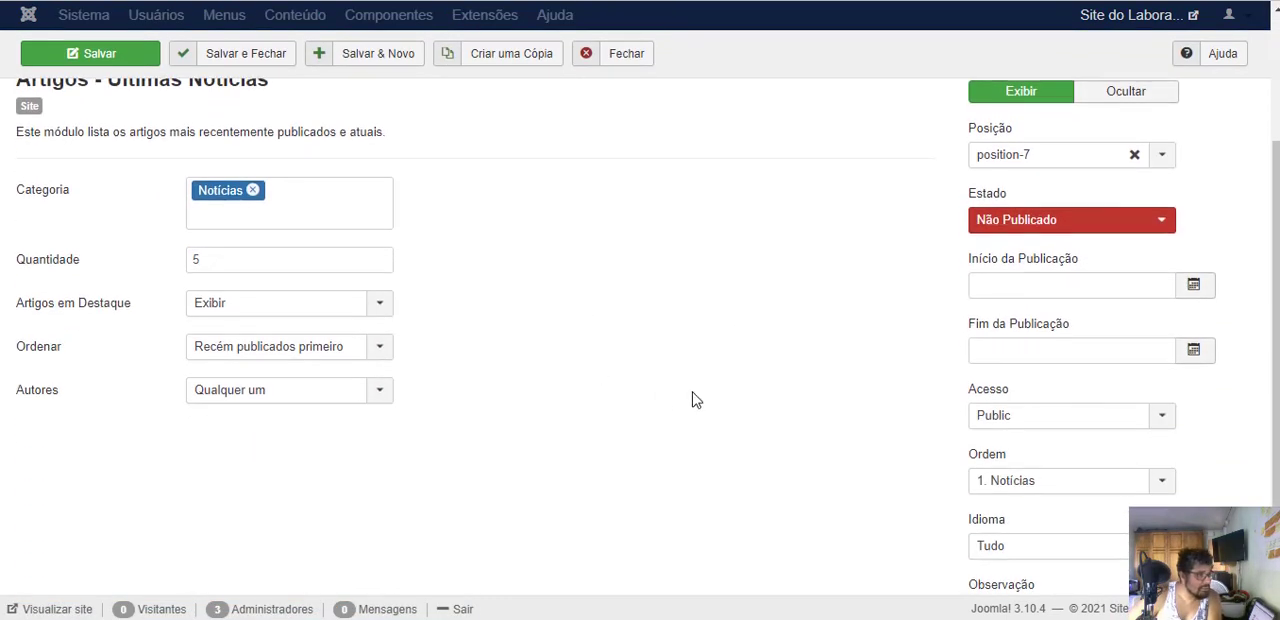
scroll(694, 398, "up", 3)
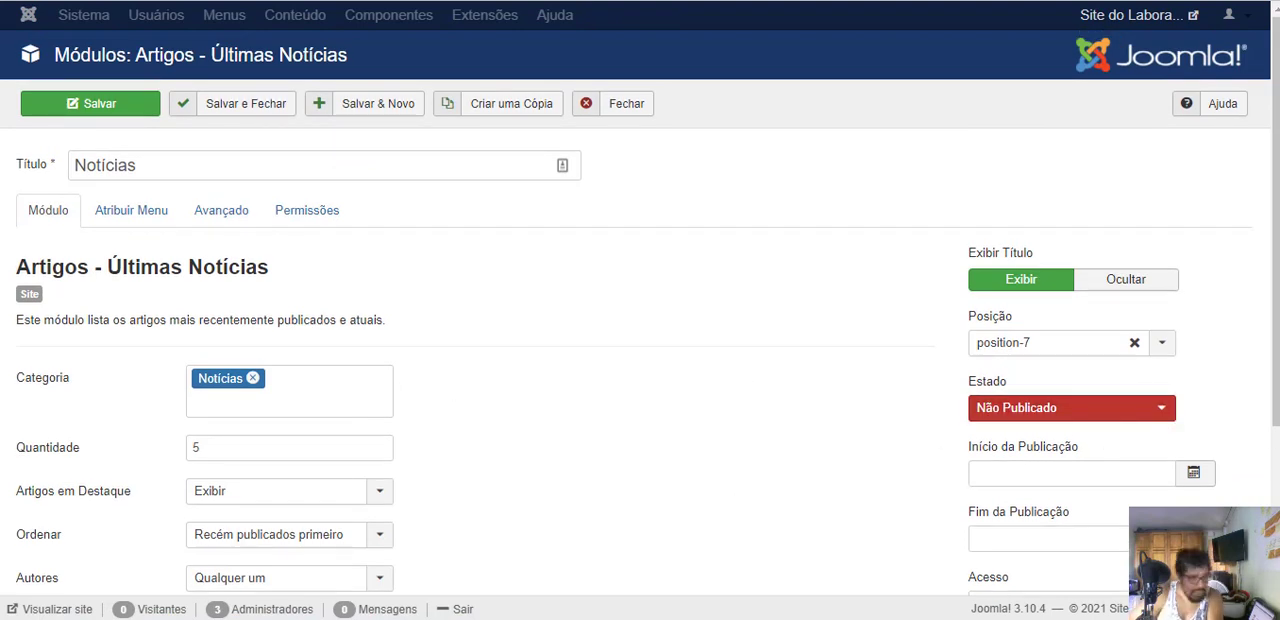
left_click(1052, 414)
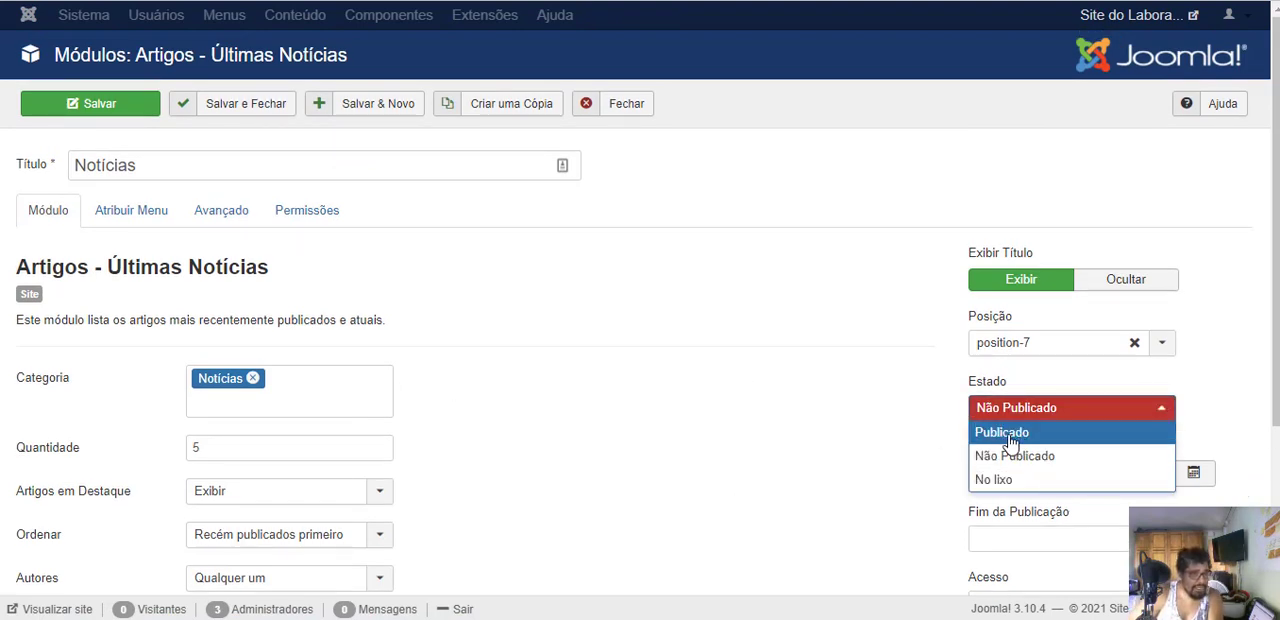
left_click(1011, 435)
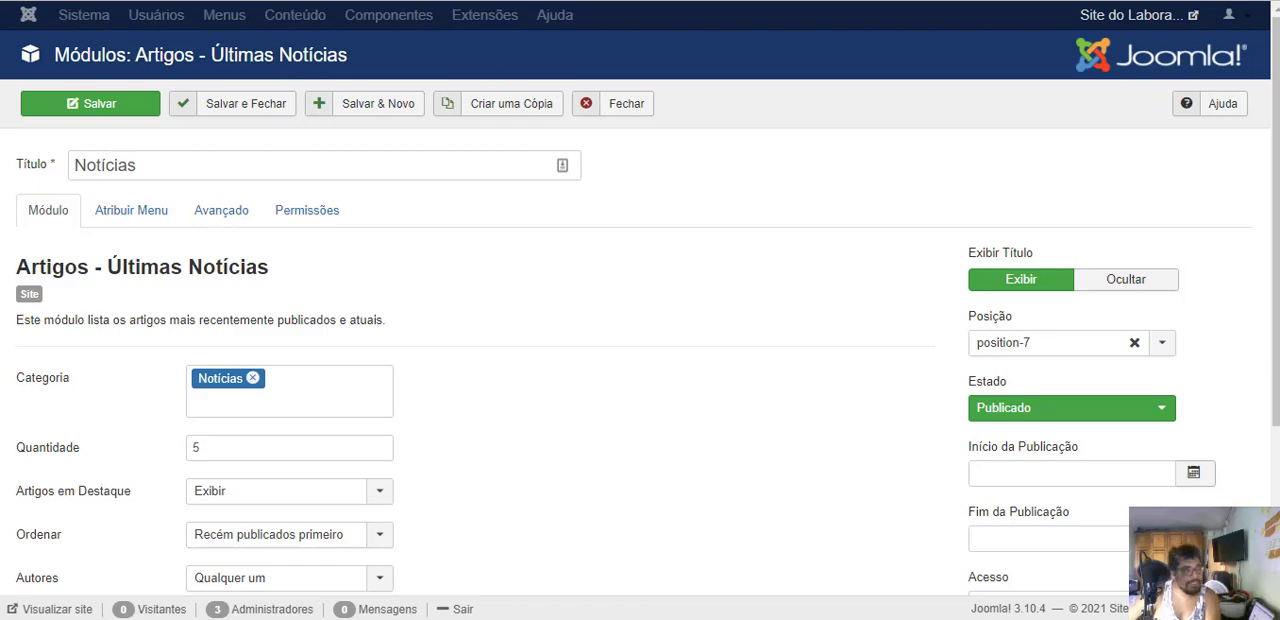
- Examine the home page and the Notícias page on the public site, and return to the Notícias module settings
key("ctrl+Tab")
key("ctrl+shift+Tab")
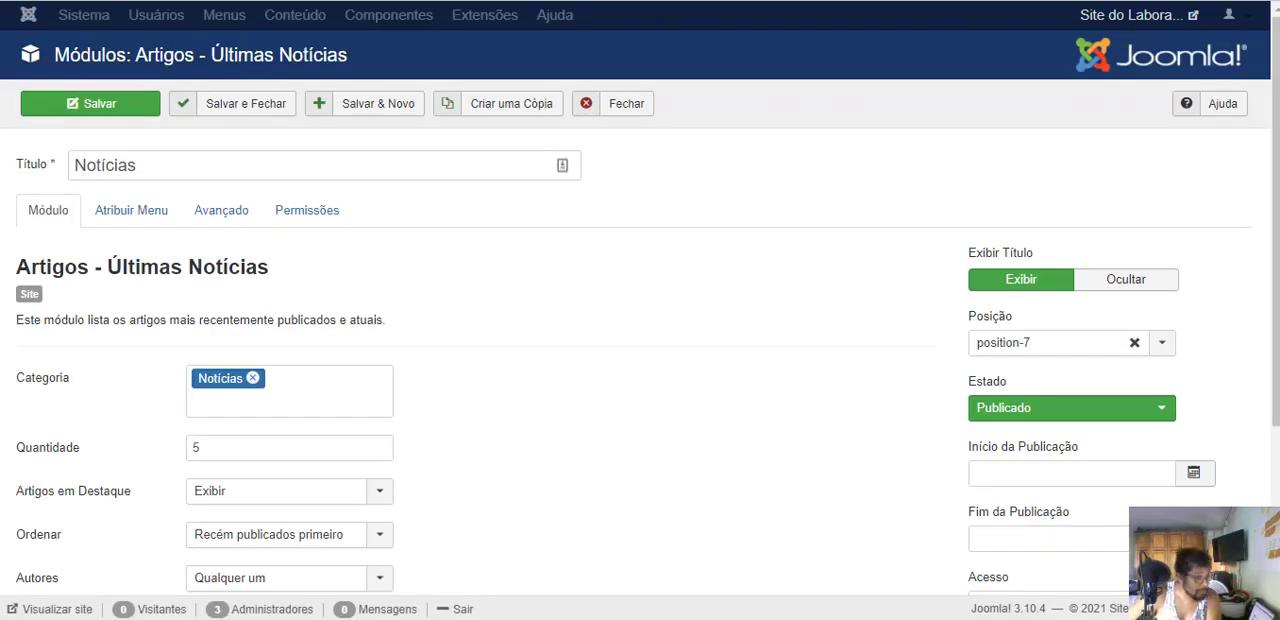
key("ctrl+Tab")
scroll(206, 205, "down", 1)
scroll(190, 250, "up", 5)
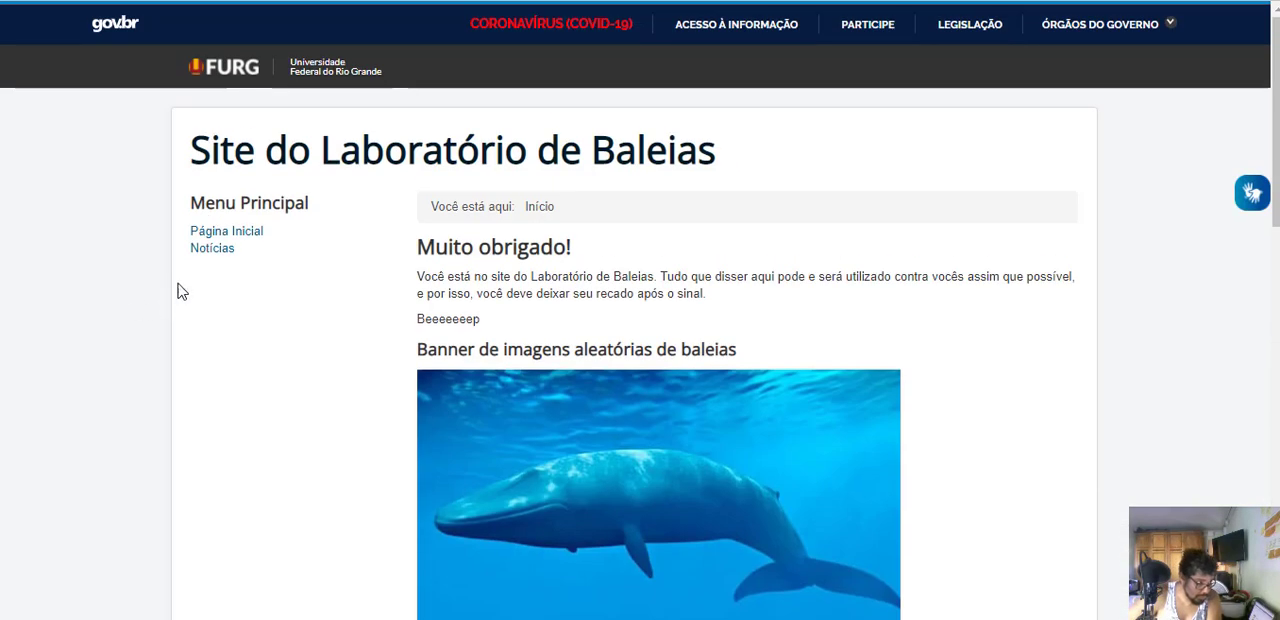
left_click(197, 254)
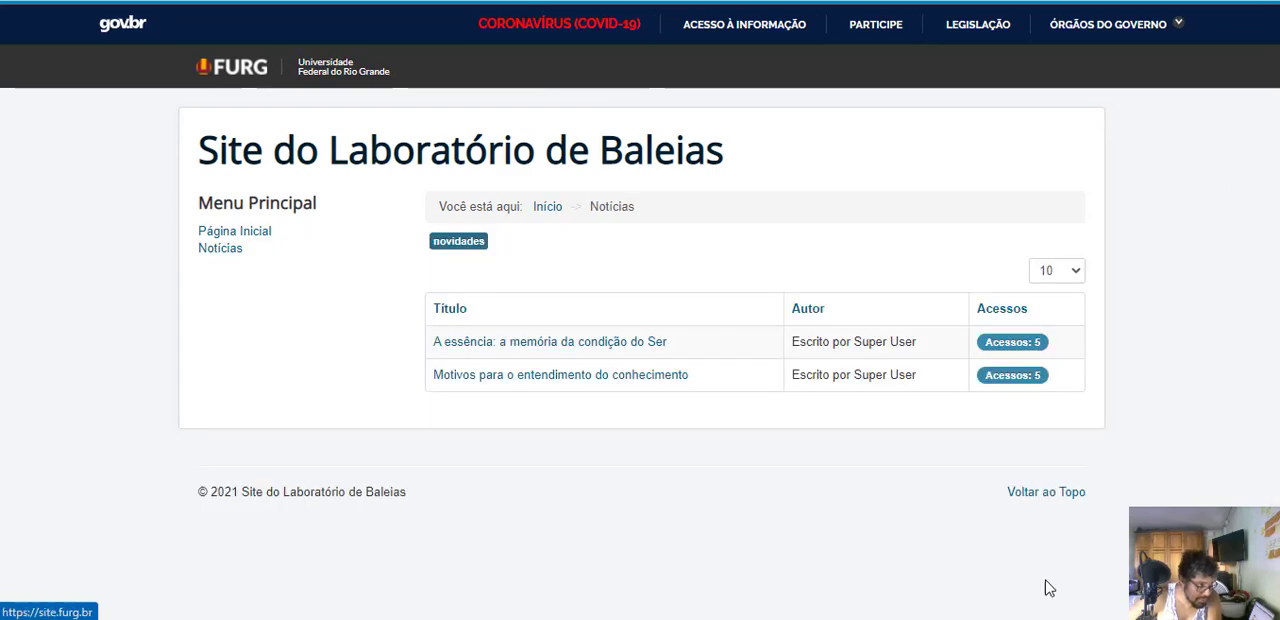
key("ctrl+shift+Tab")
key("ctrl+shift+Tab")
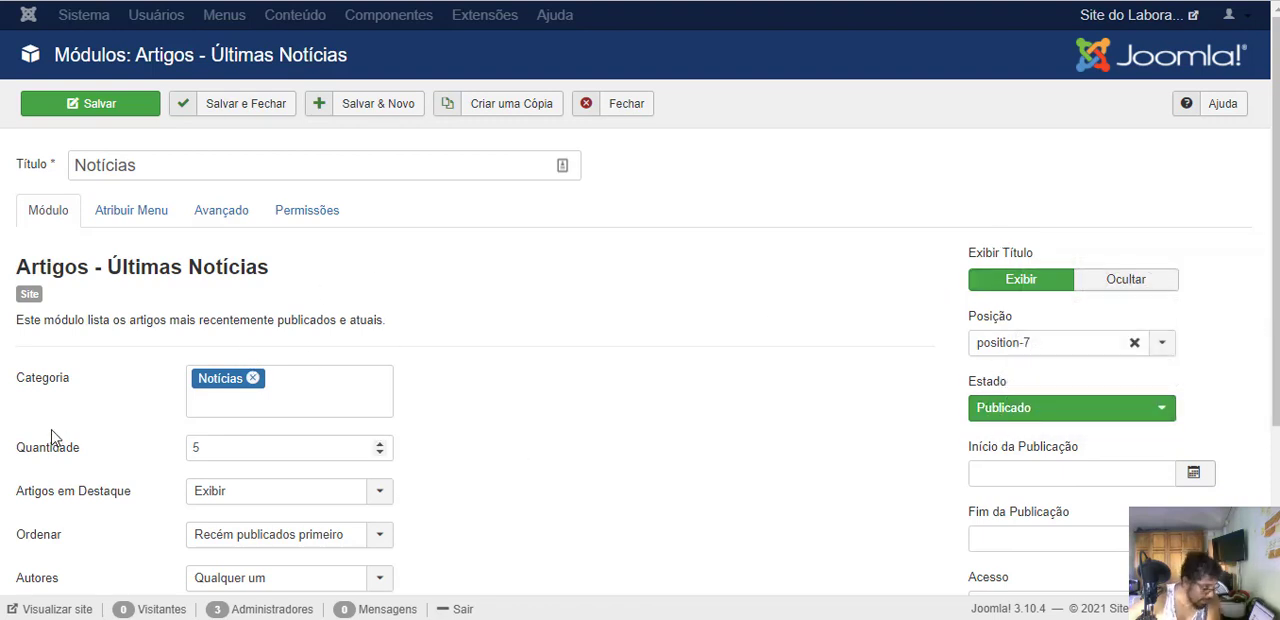
- Remove Notícias from the module's Categoria, look through the available categories, and select Notícias again
left_click(52, 388)
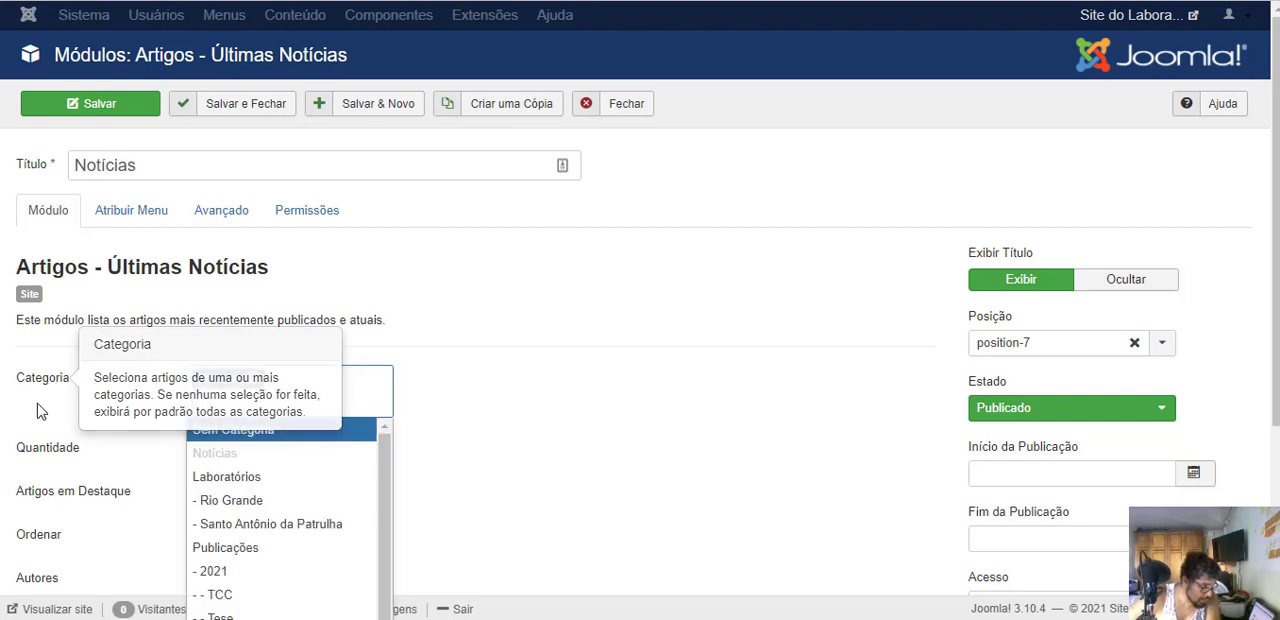
left_click(575, 424)
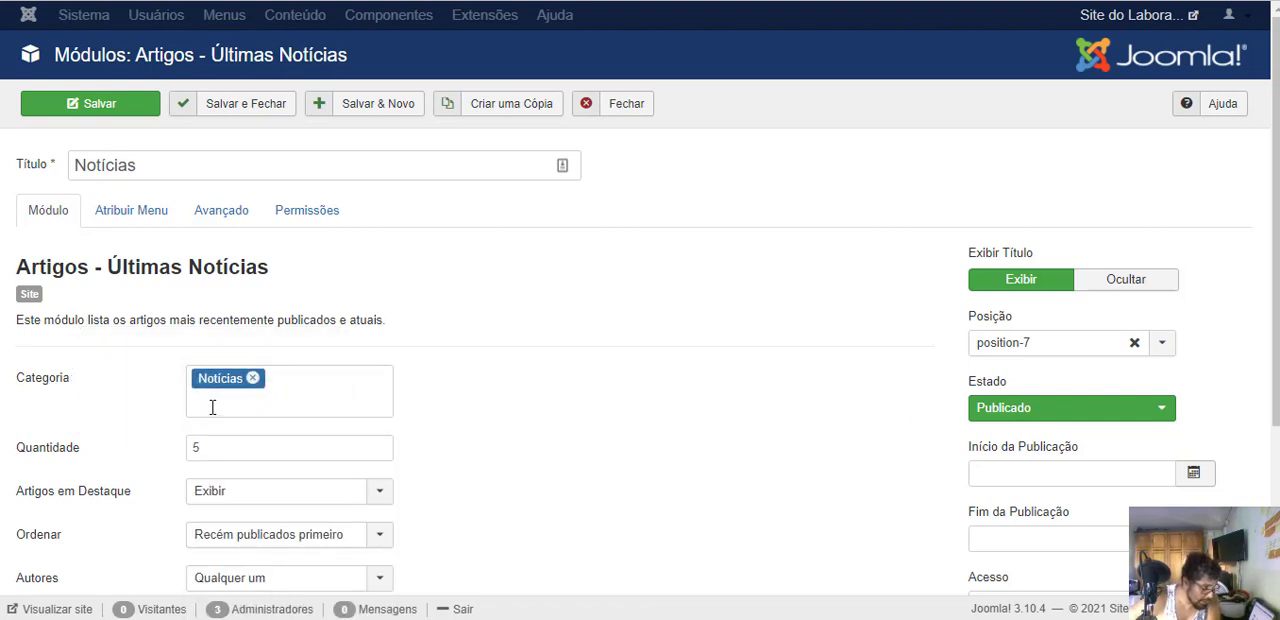
left_click(253, 378)
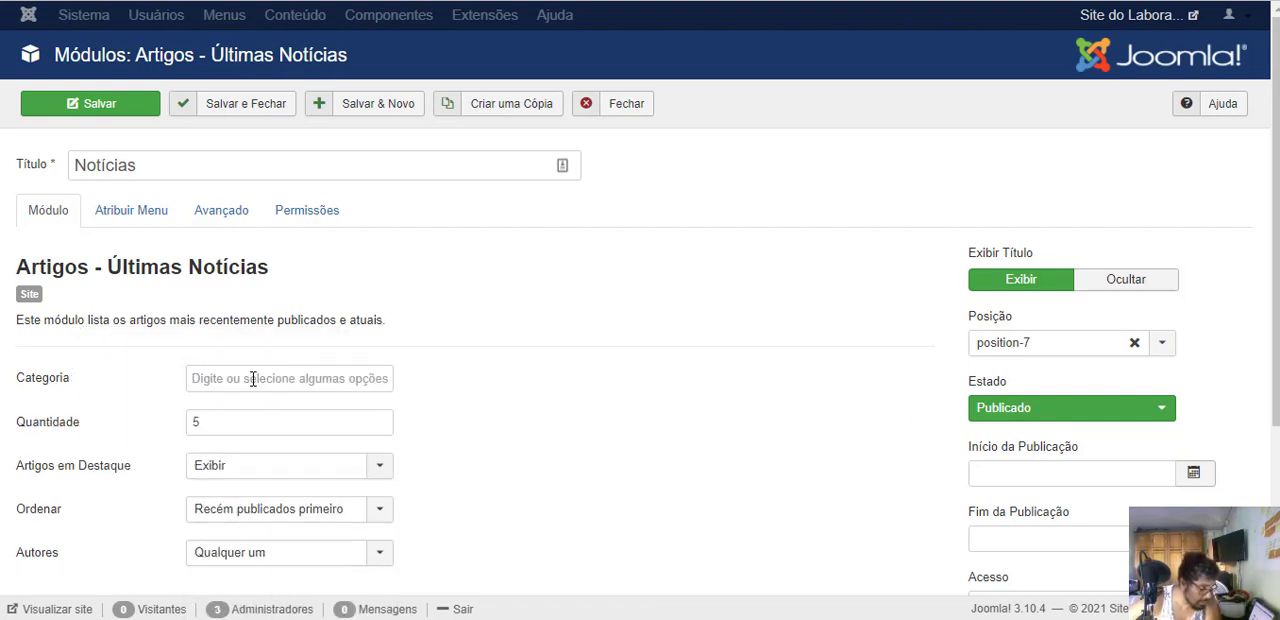
left_click(253, 379)
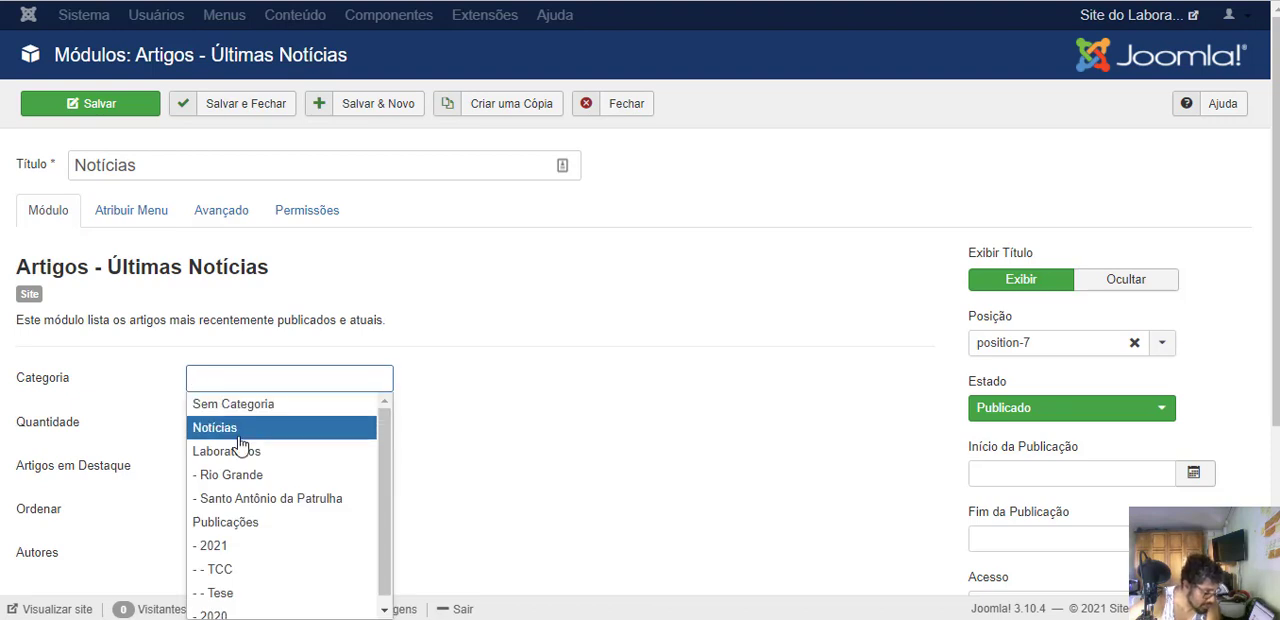
scroll(239, 460, "down", 1)
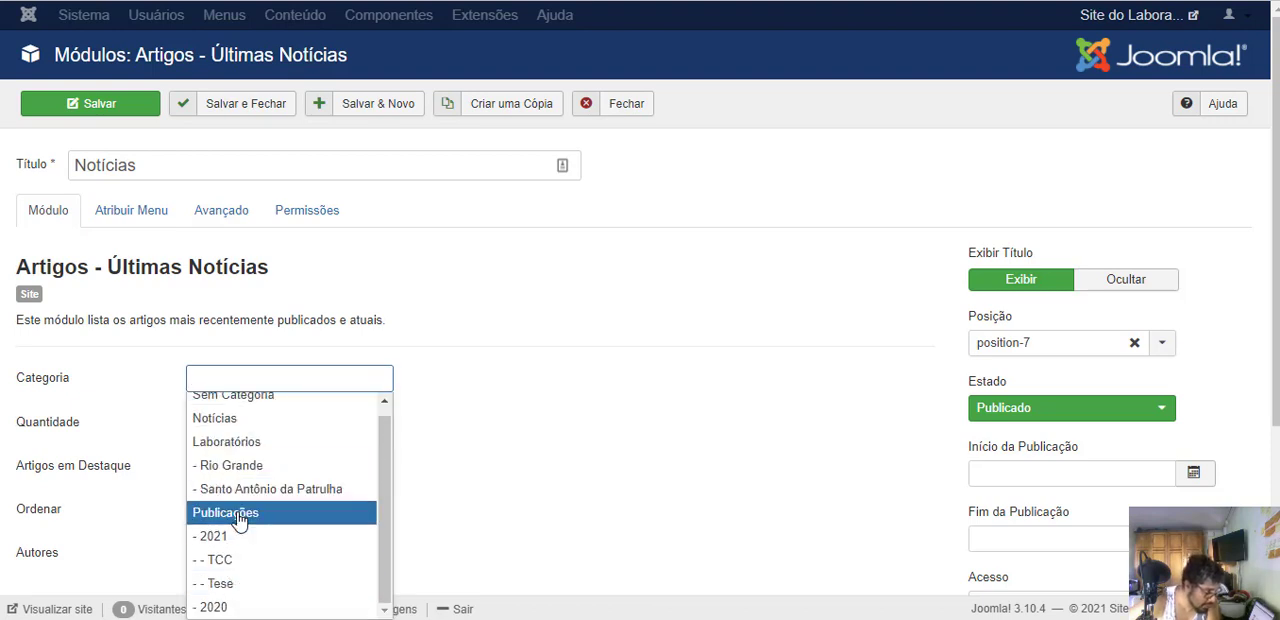
scroll(207, 425, "up", 1)
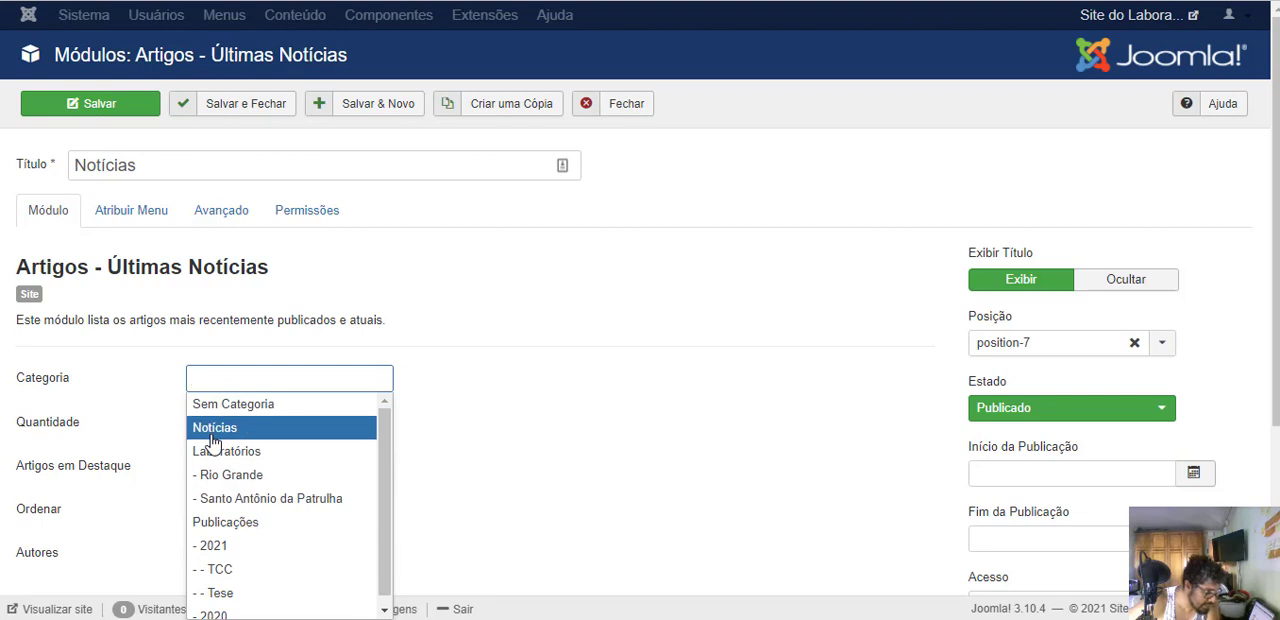
left_click(208, 432)
scroll(517, 354, "down", 3)
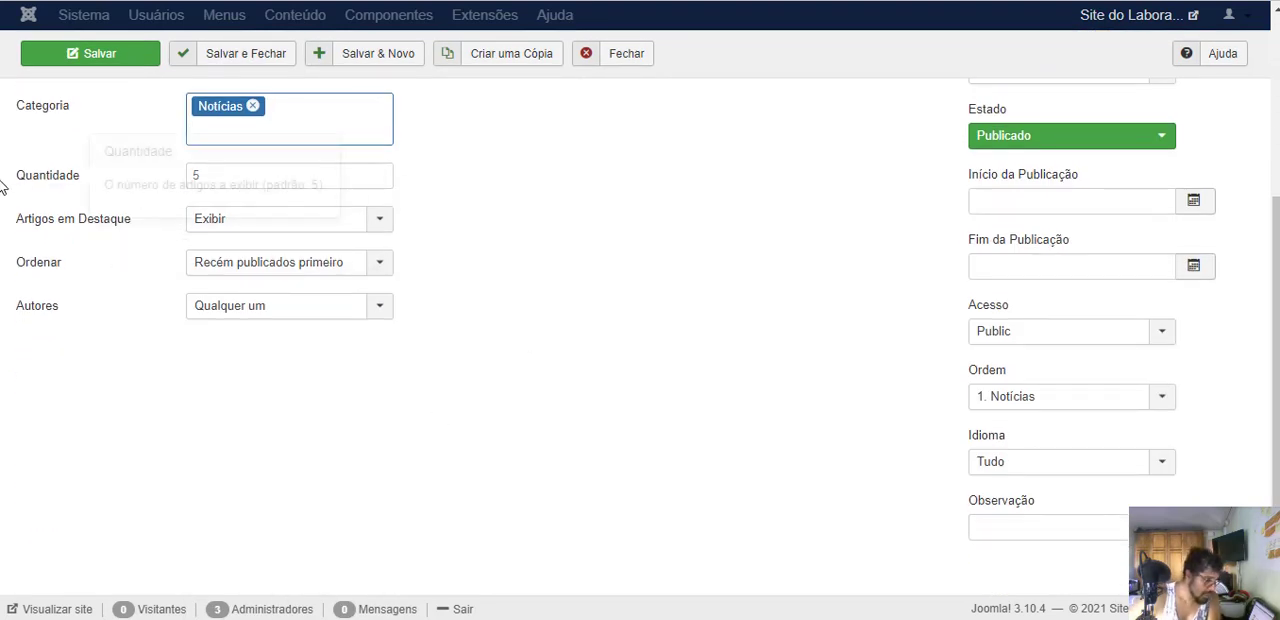
mouse_move(98, 188)
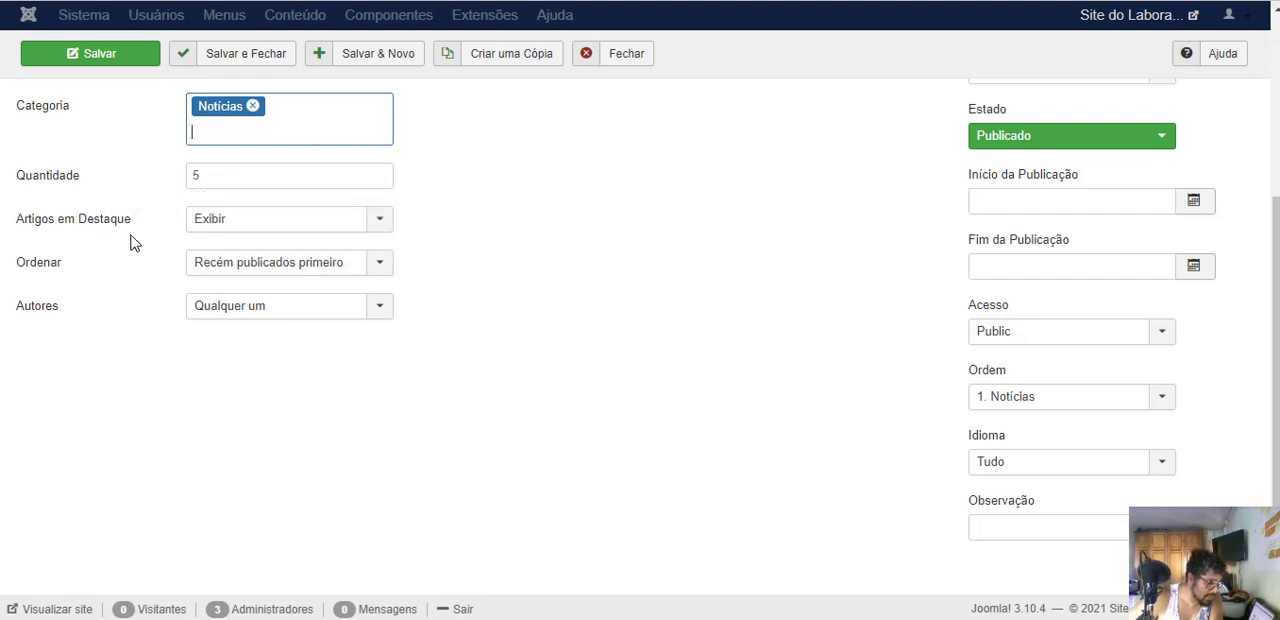
- Assign the Notícias module only to the Página Inicial item of Menu Principal, and save the module
scroll(40, 345, "up", 2)
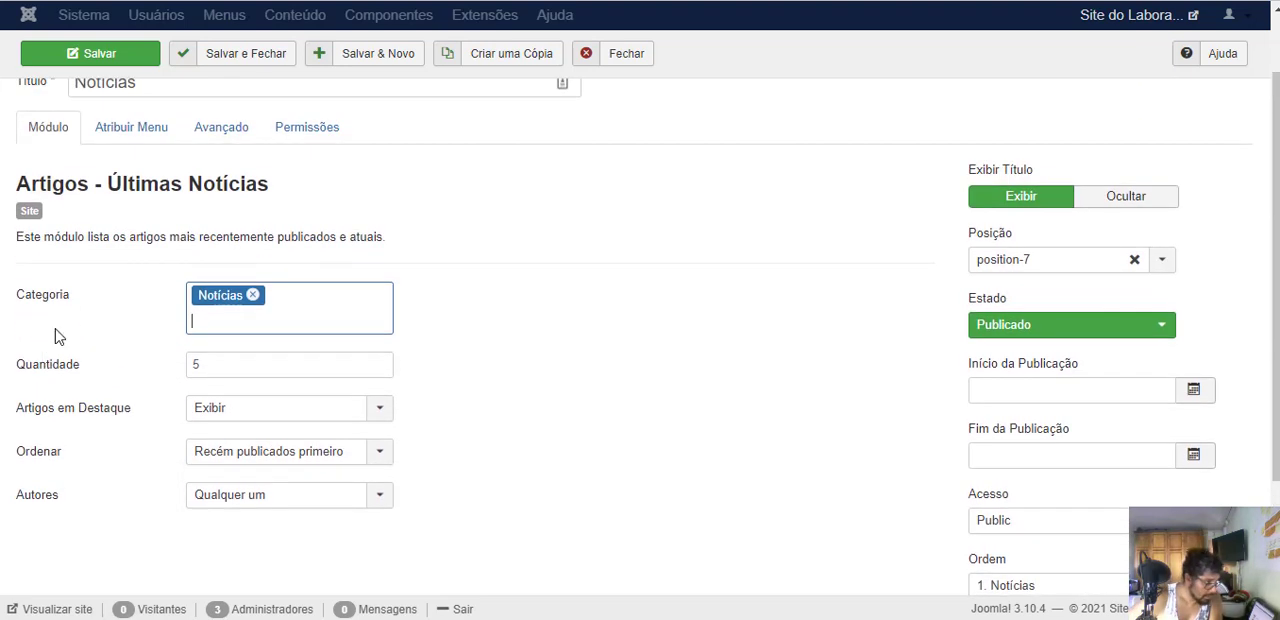
left_click(97, 128)
left_click(254, 175)
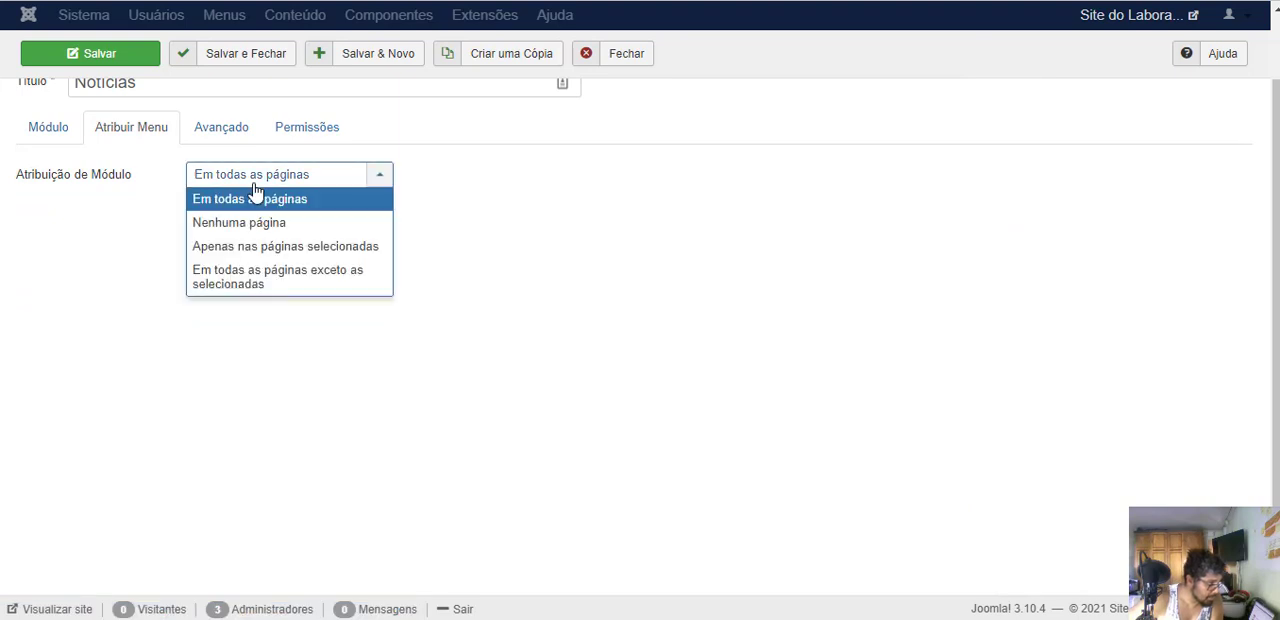
left_click(243, 247)
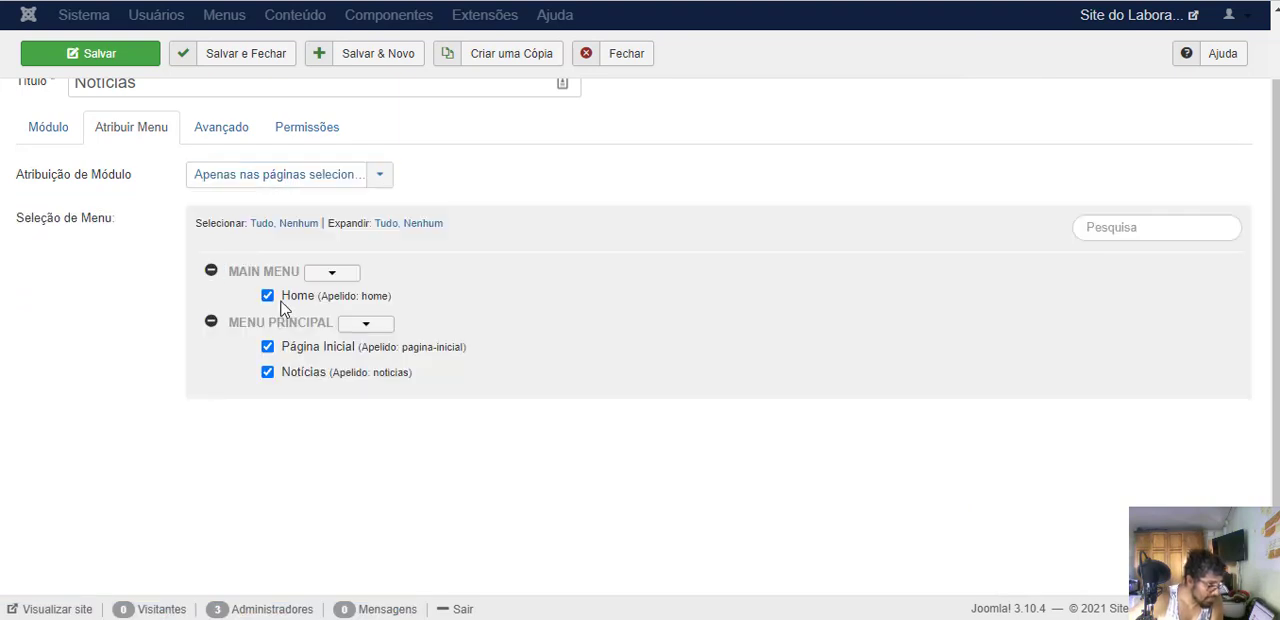
left_click(298, 224)
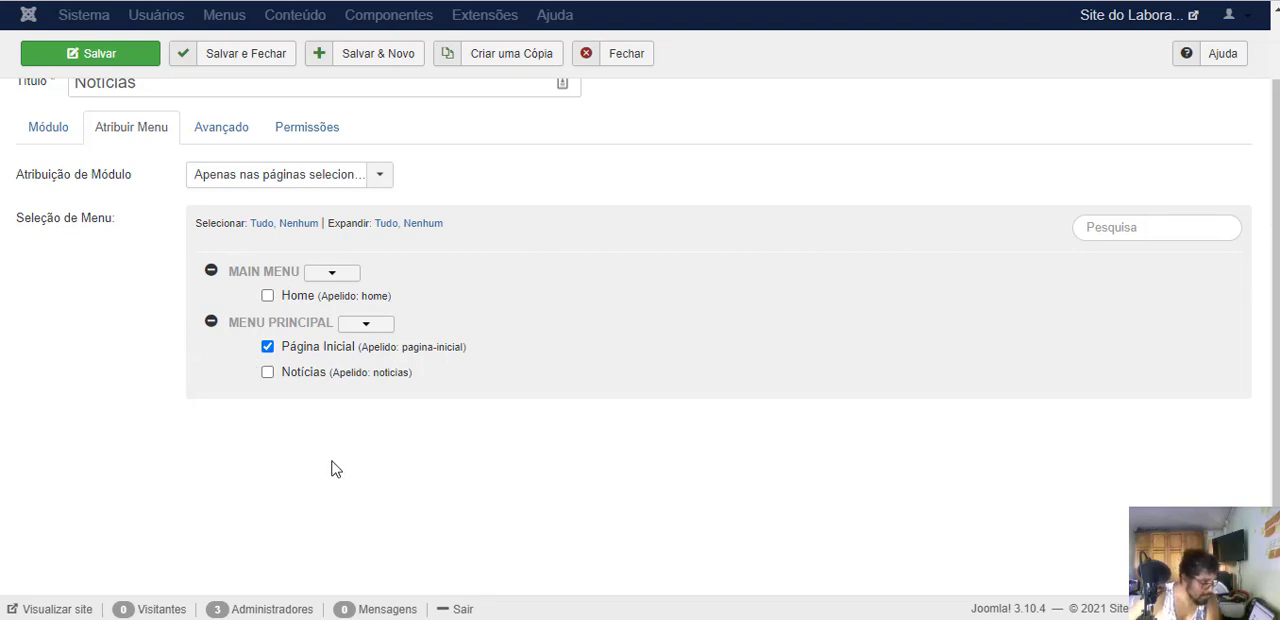
scroll(331, 469, "up", 2)
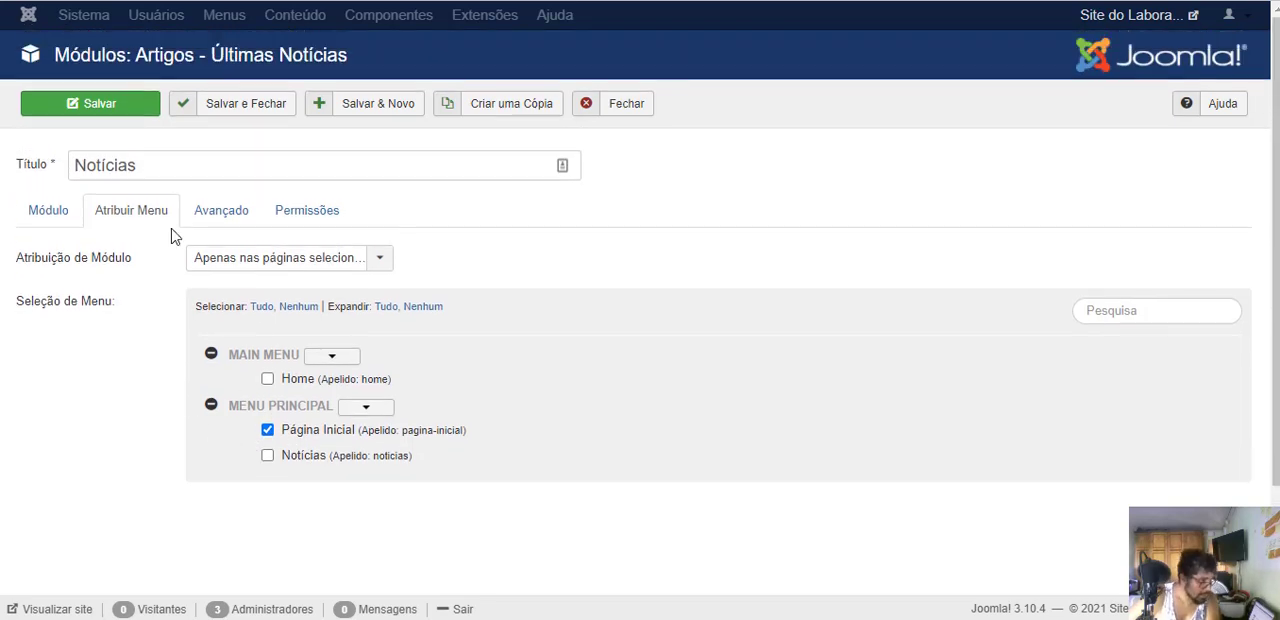
left_click(135, 110)
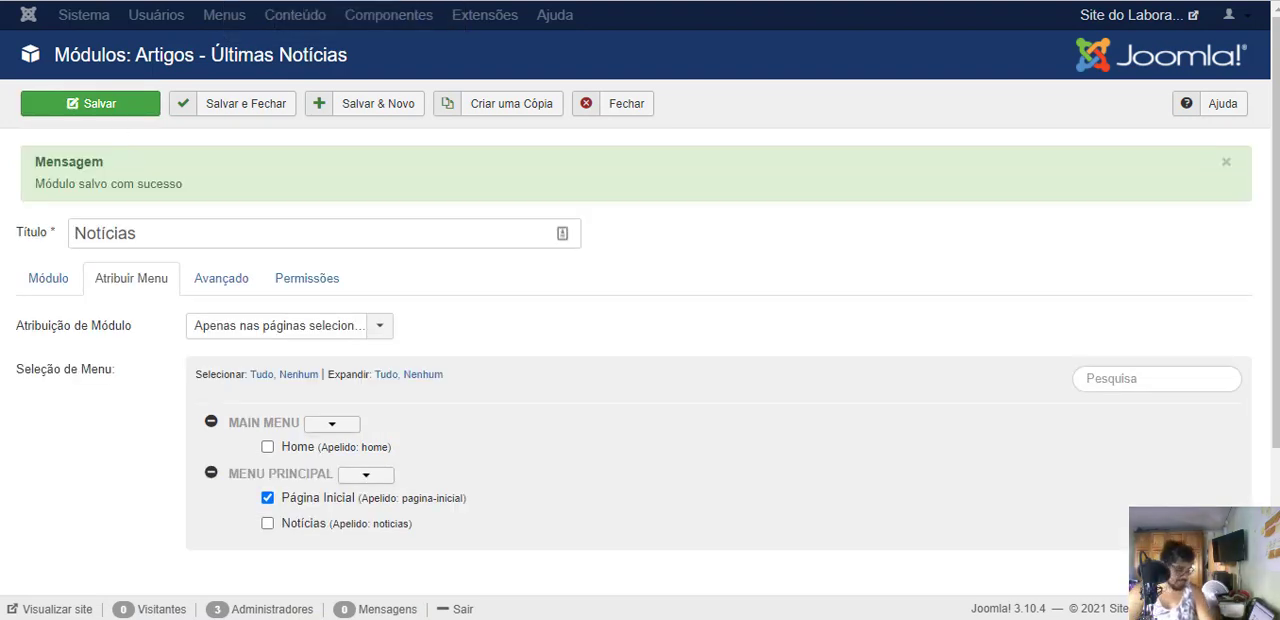
- Open Página Inicial on the public site to check the Notícias module, and return to the module's main settings
left_click(300, 0)
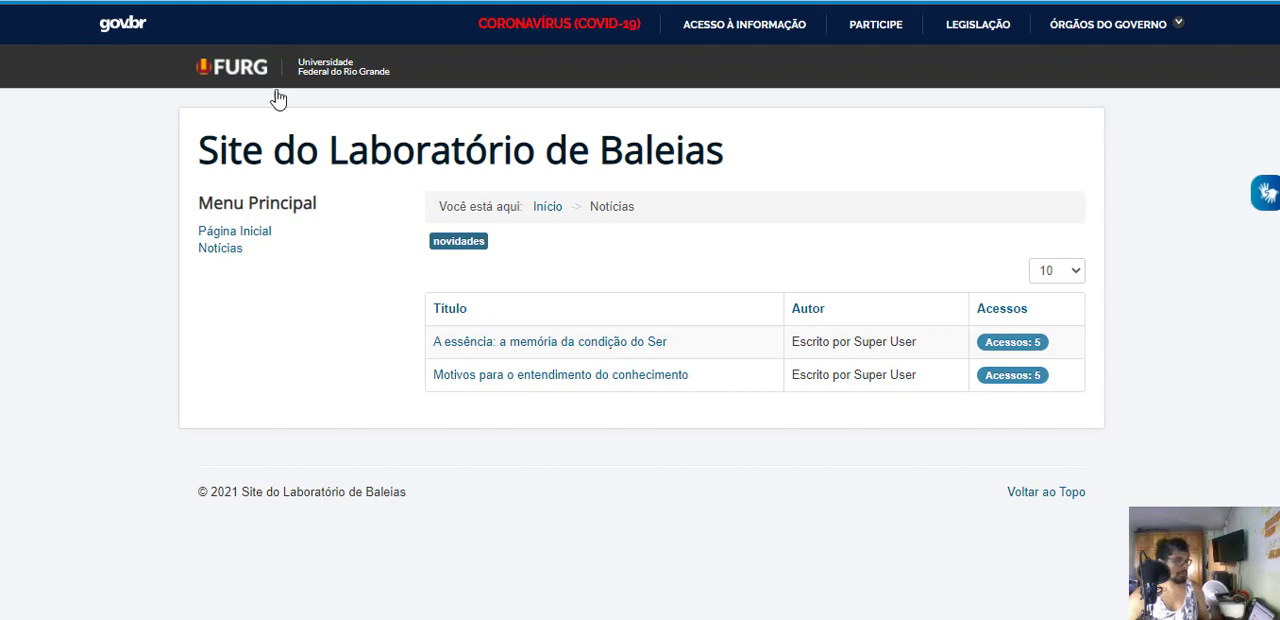
left_click(240, 235)
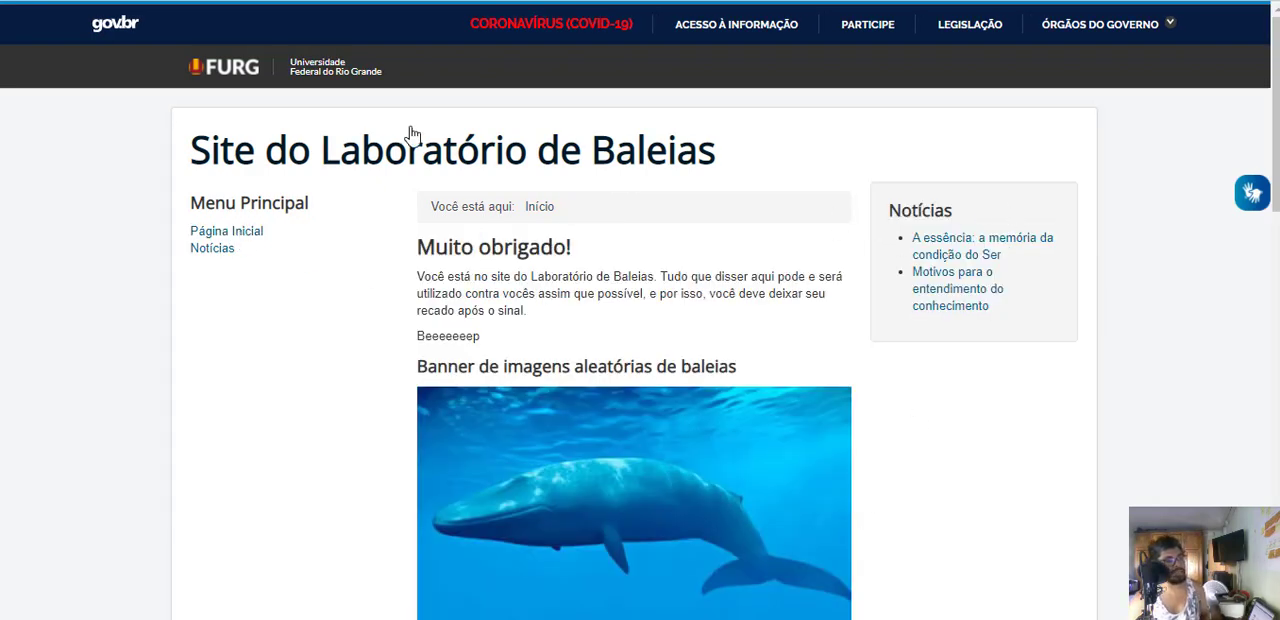
left_click(330, 1)
left_click(57, 285)
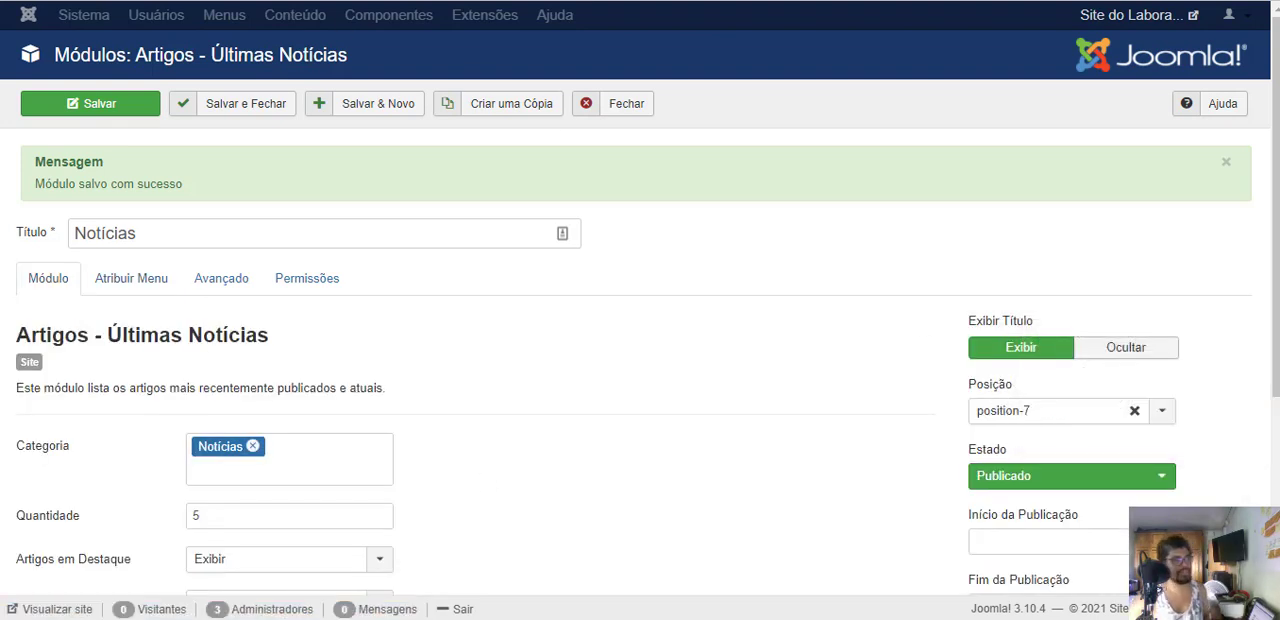
- Compare the Protostar Plus template position diagram with the public home page, and return to the Notícias module settings
key("alt+Tab")
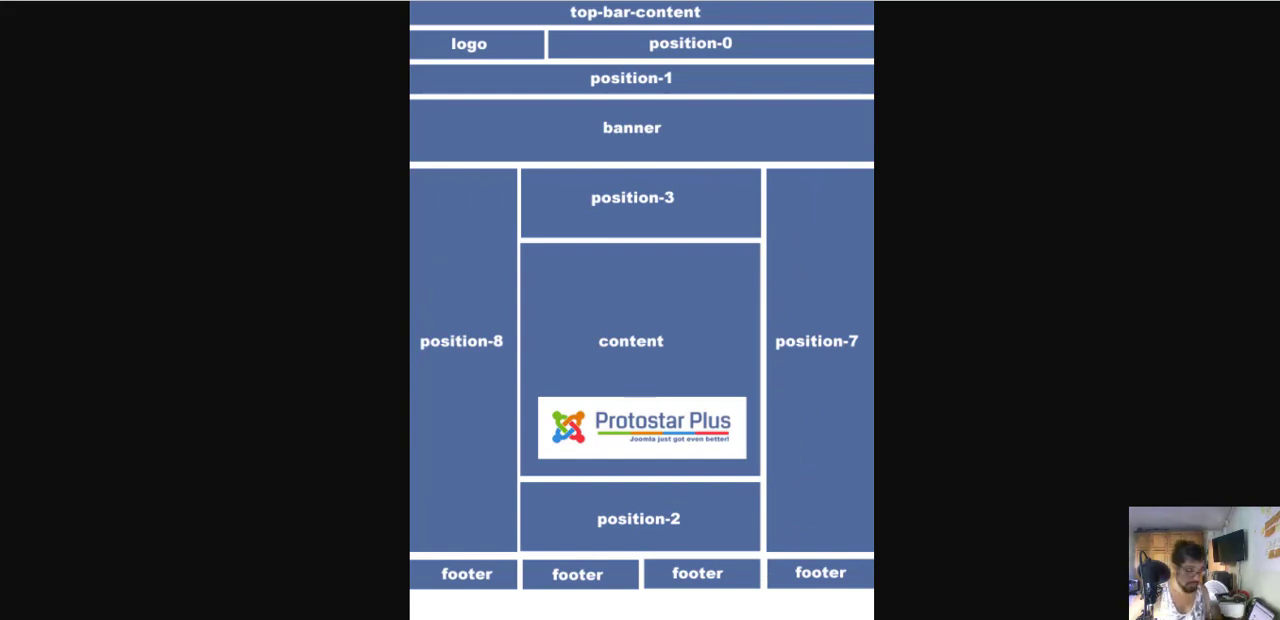
key("ctrl+Tab")
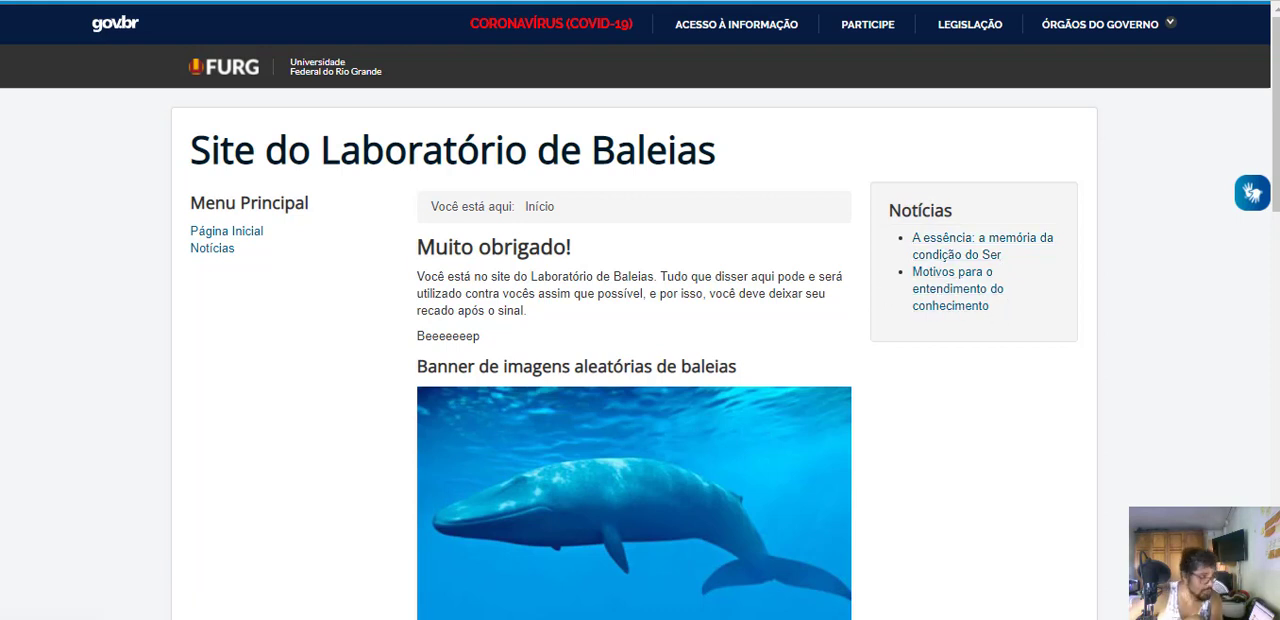
left_click(200, 1)
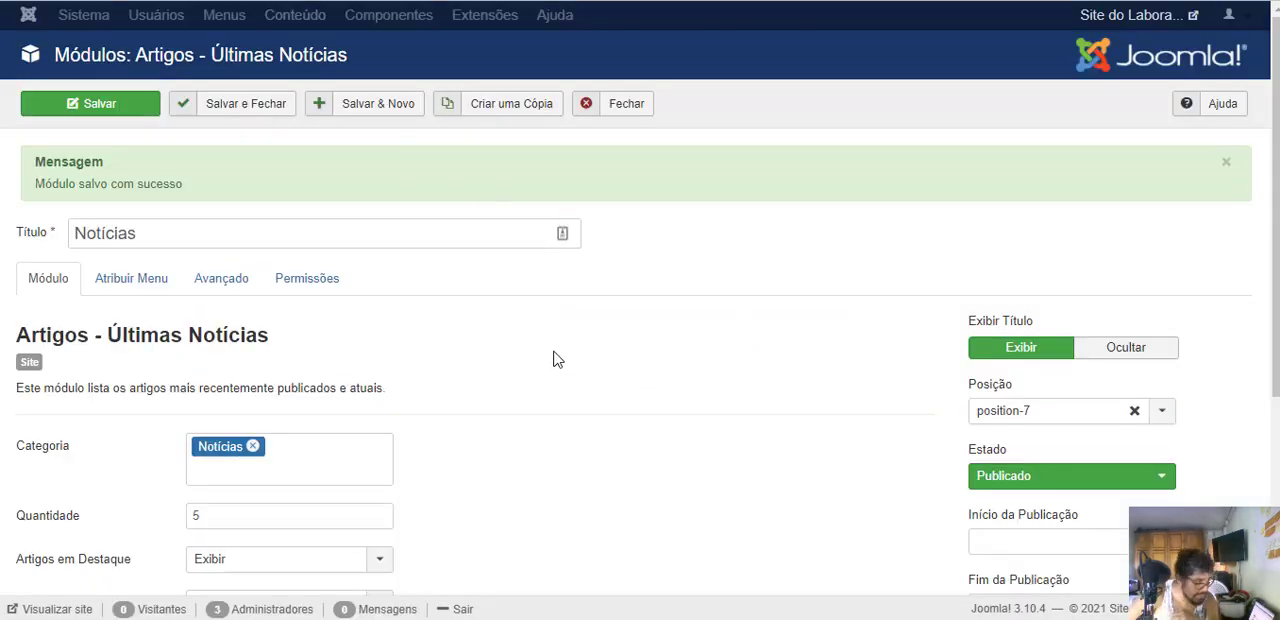
- Review the advanced and main settings of the Notícias module, and save and close it
left_click(222, 290)
scroll(562, 417, "down", 3)
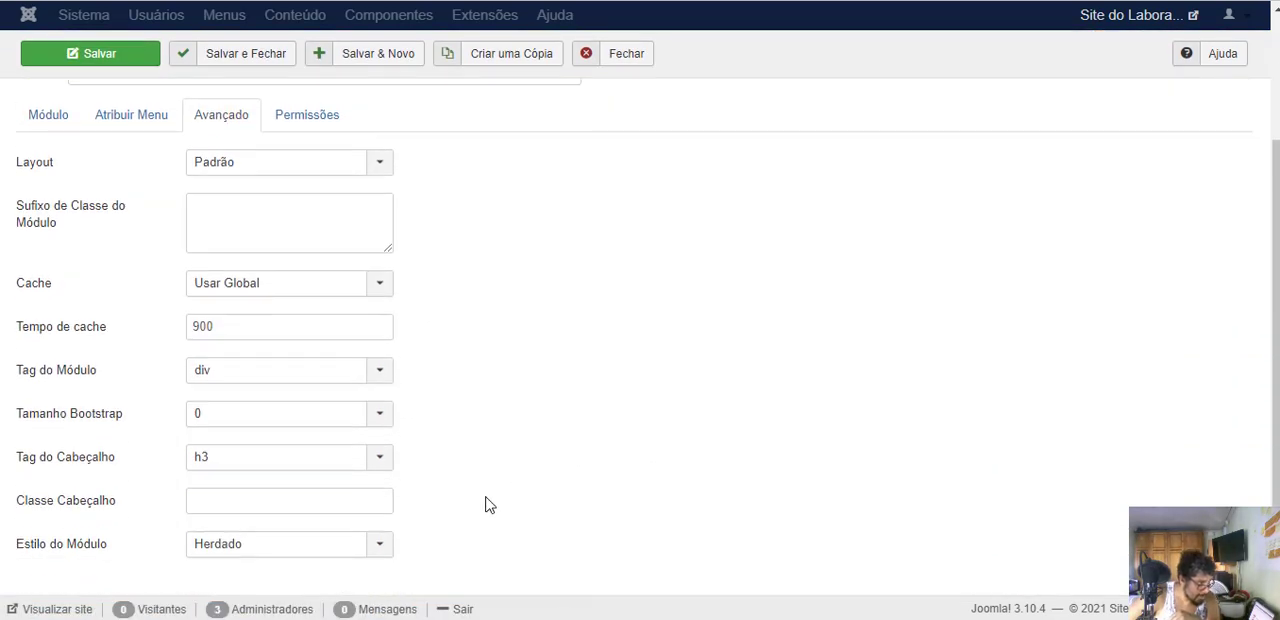
scroll(441, 462, "up", 3)
scroll(30, 403, "down", 3)
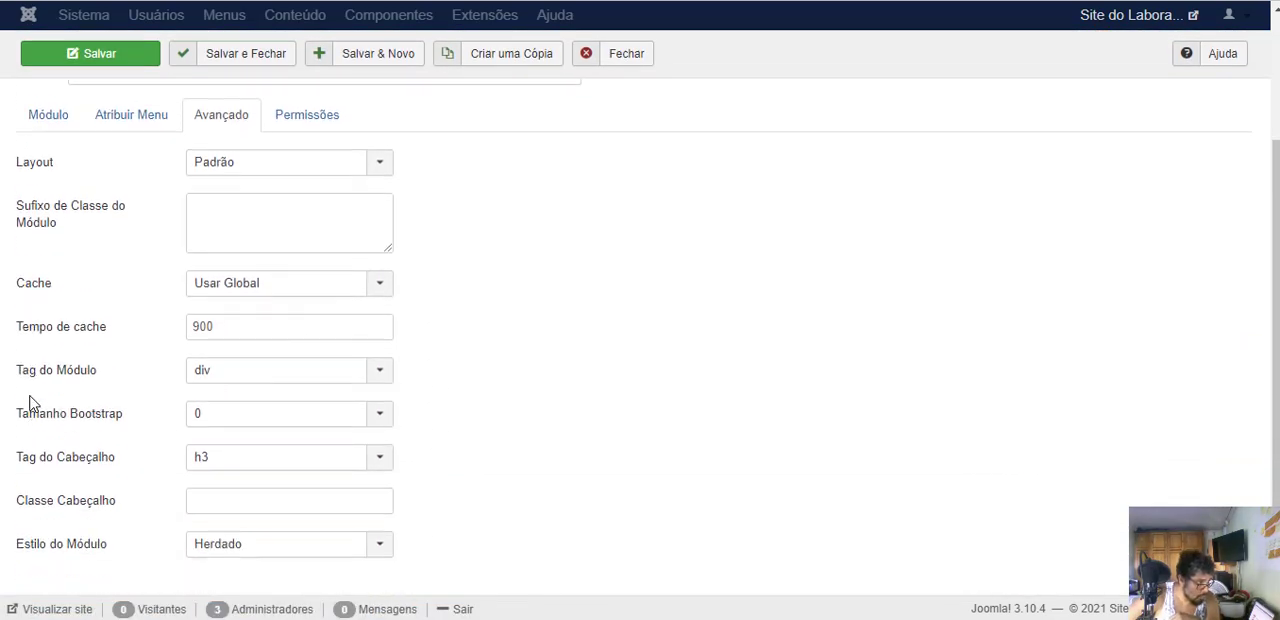
scroll(30, 403, "up", 3)
left_click(36, 284)
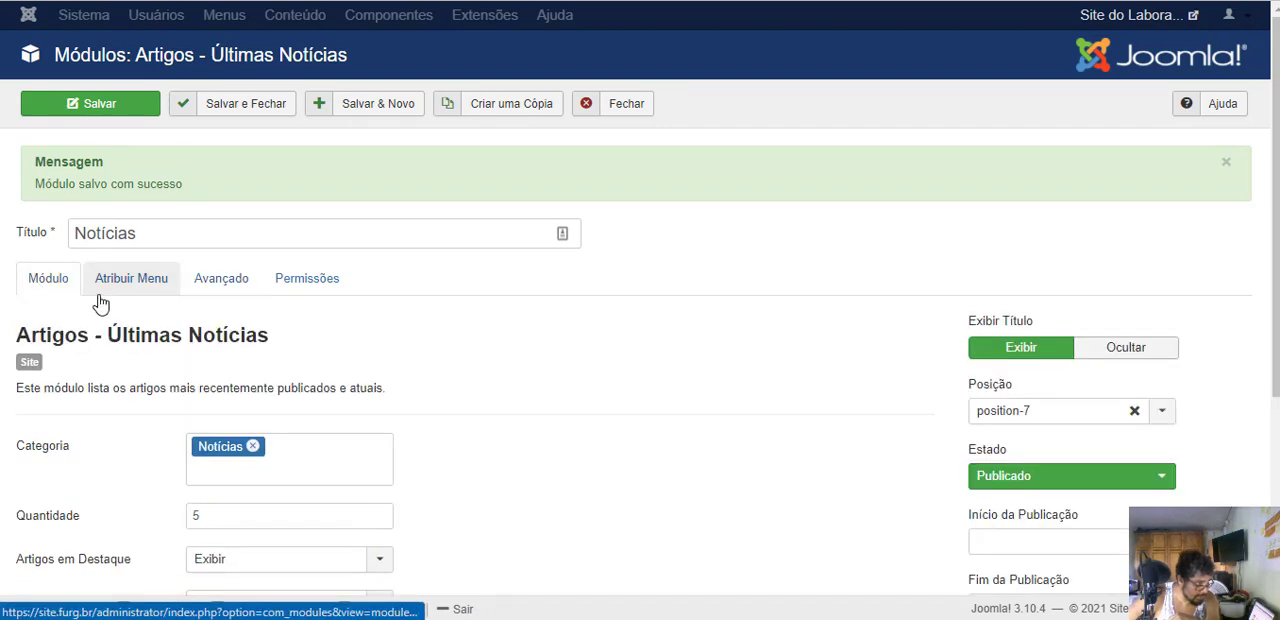
scroll(794, 354, "down", 3)
scroll(157, 209, "up", 3)
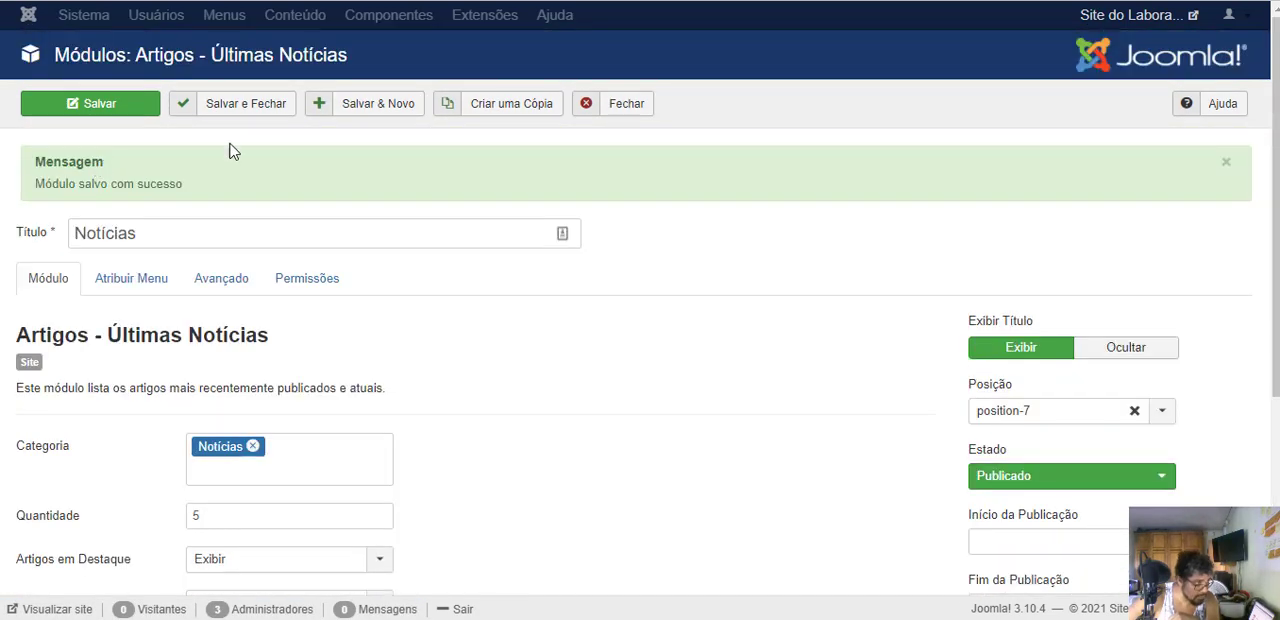
left_click(228, 113)
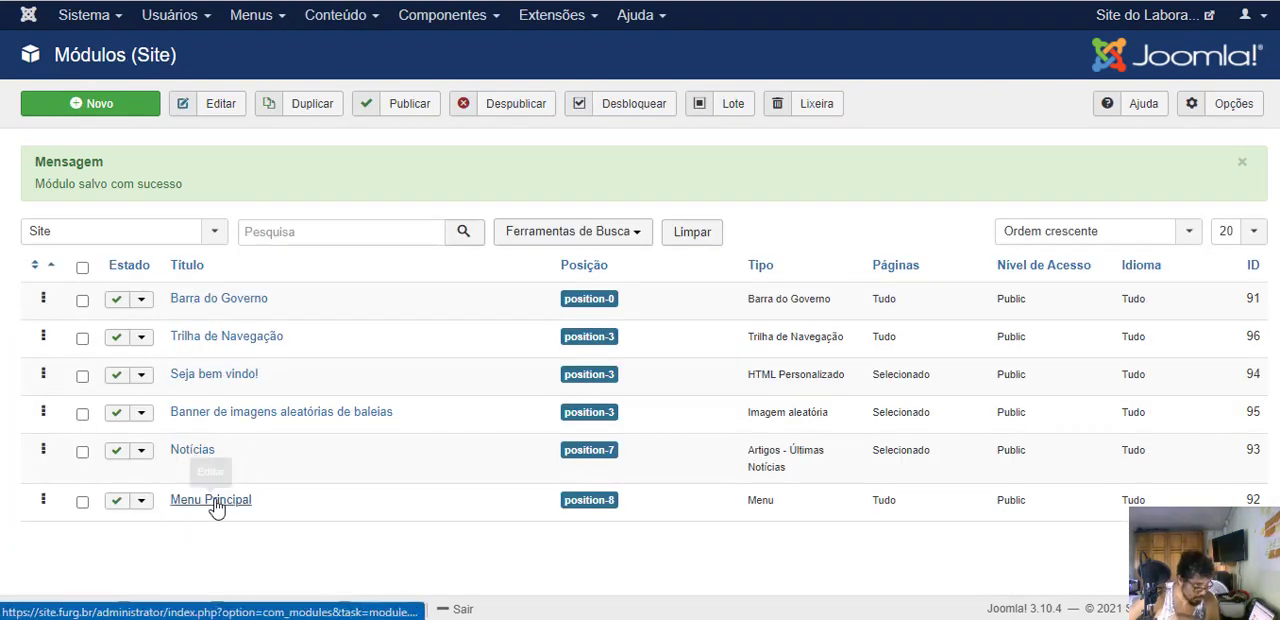
- Open the Menu Principal module and set its Estilo do Módulo to the Protostar style well
left_click(215, 503)
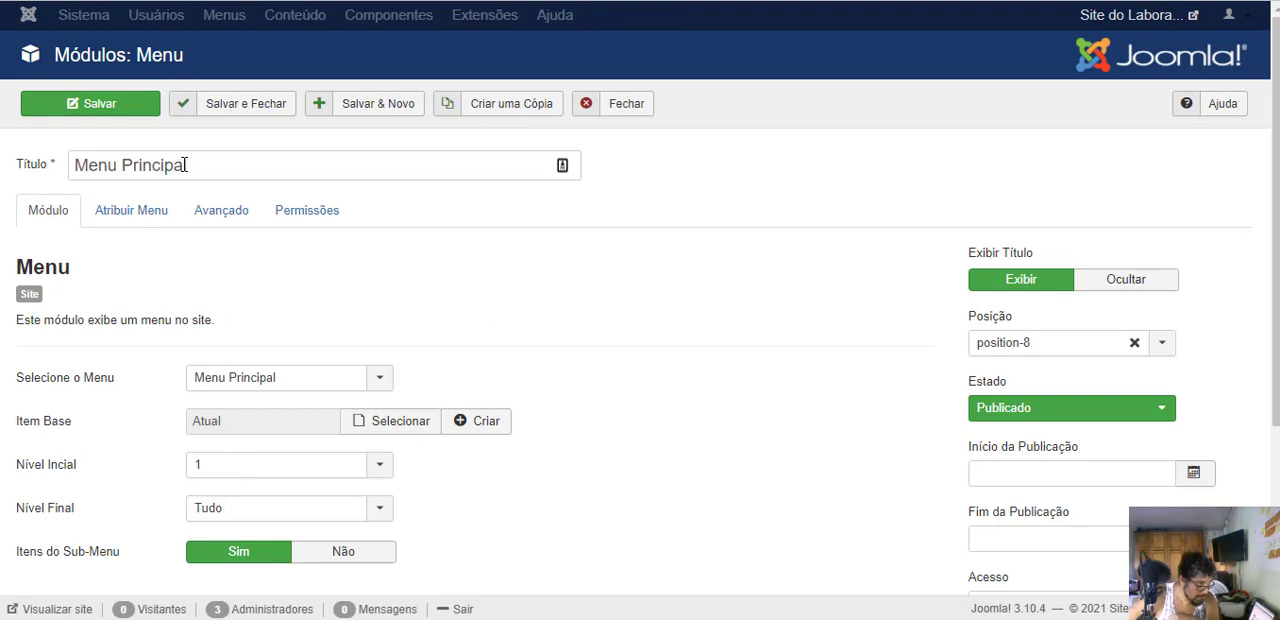
left_click(228, 211)
scroll(451, 334, "down", 3)
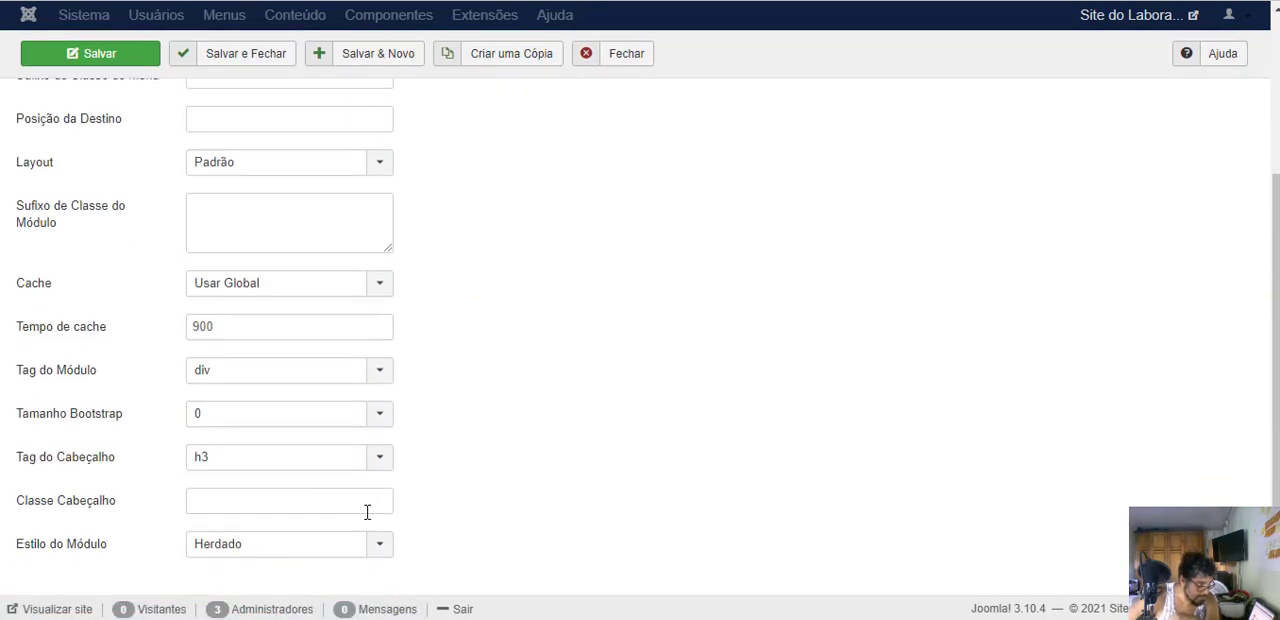
scroll(526, 510, "up", 3)
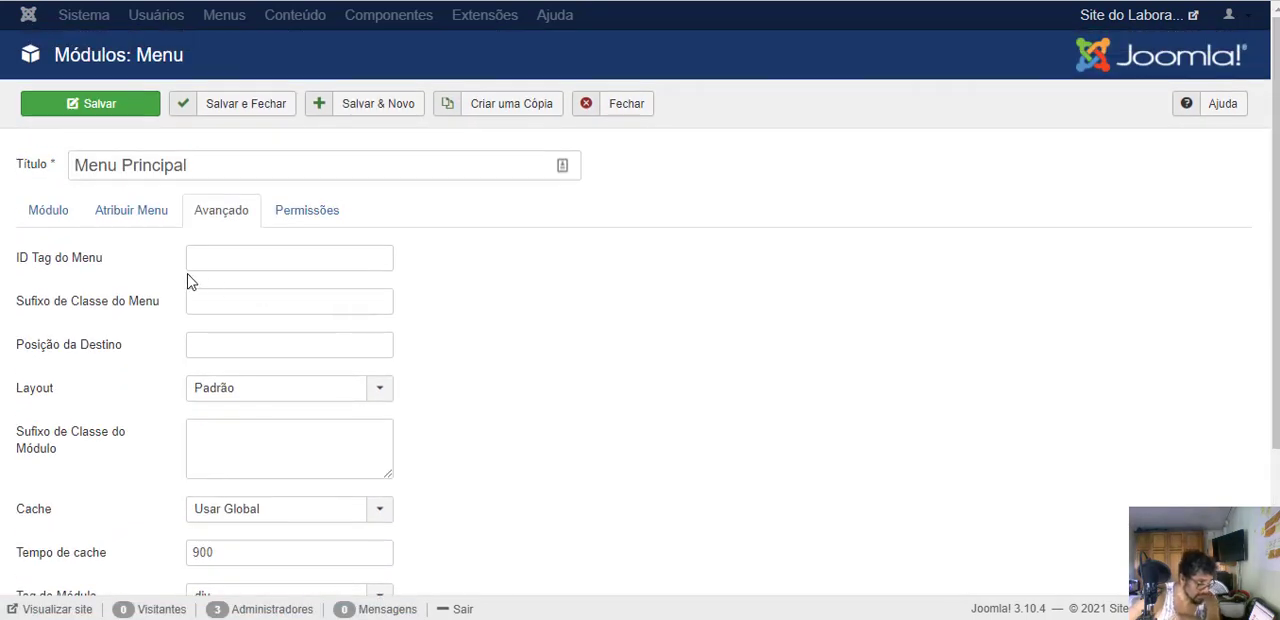
scroll(530, 360, "down", 3)
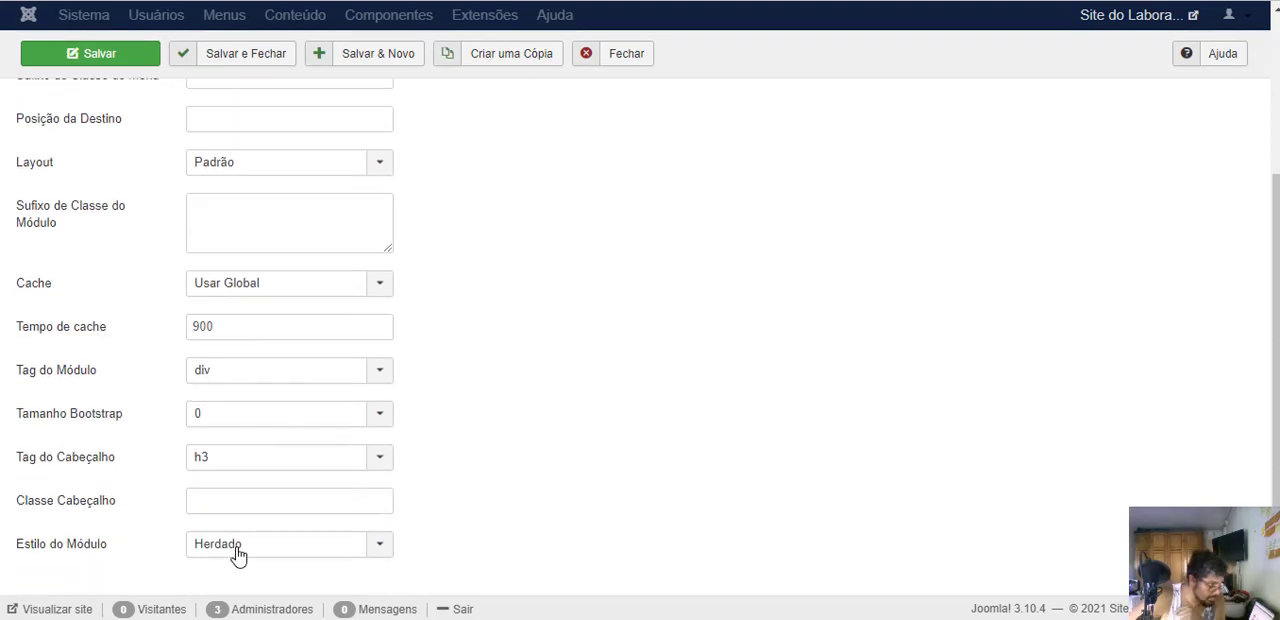
left_click(242, 557)
scroll(446, 500, "down", 3)
scroll(251, 600, "down", 2)
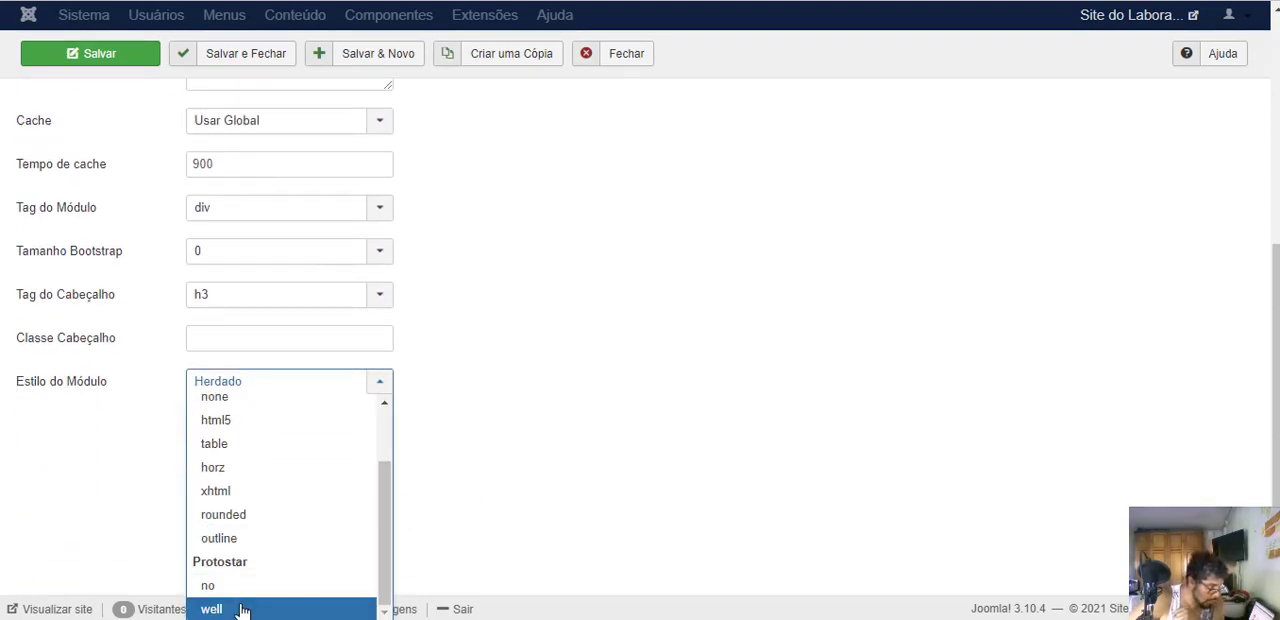
left_click(243, 608)
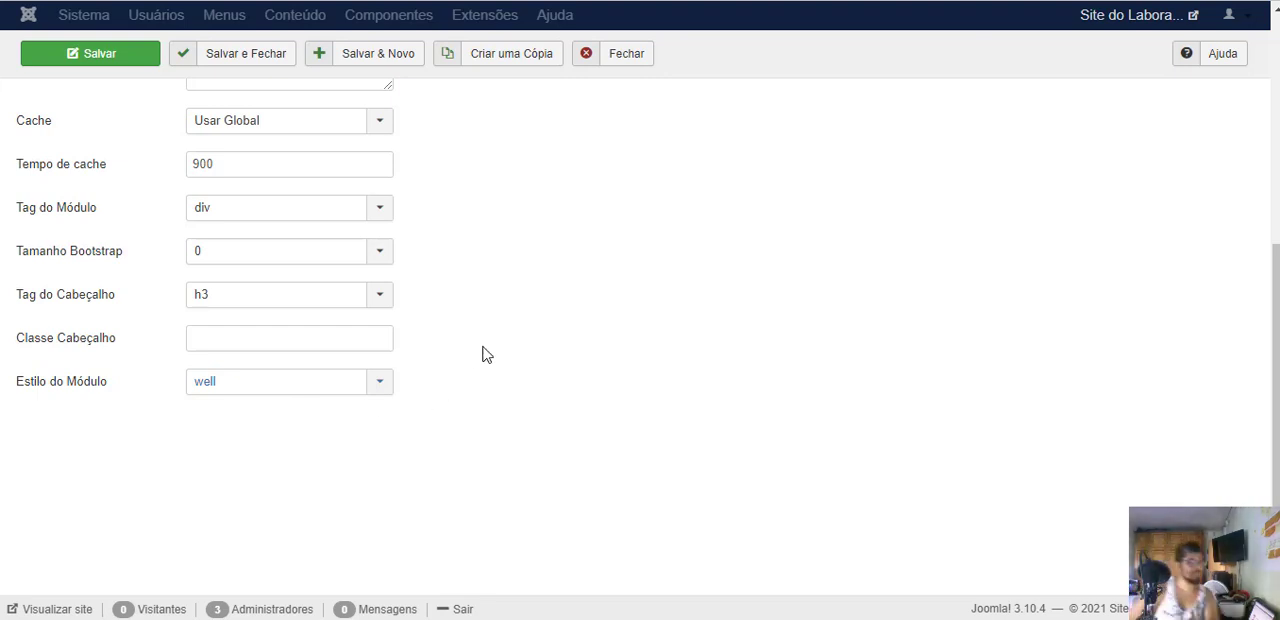
- Set the Menu Principal module's Sufixo de Classe do Menu to " .nav-list", save it, and reload the public home page
scroll(500, 334, "up", 3)
scroll(589, 283, "down", 2)
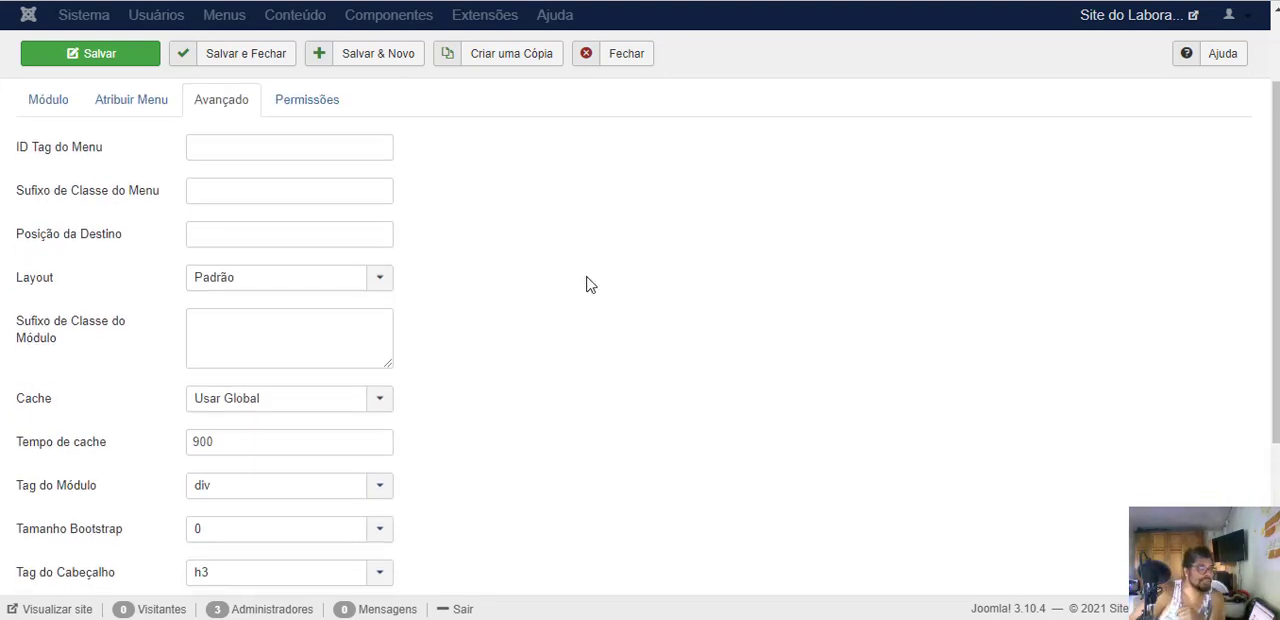
scroll(260, 220, "up", 2)
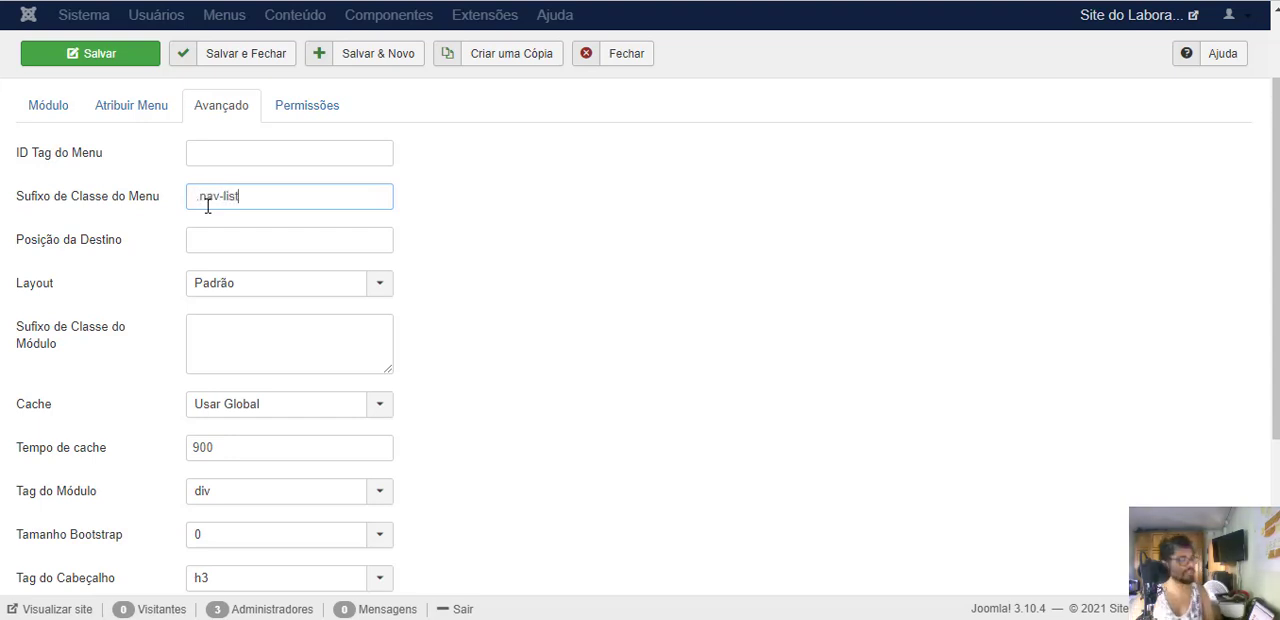
scroll(128, 190, "down", 1)
left_click(58, 62)
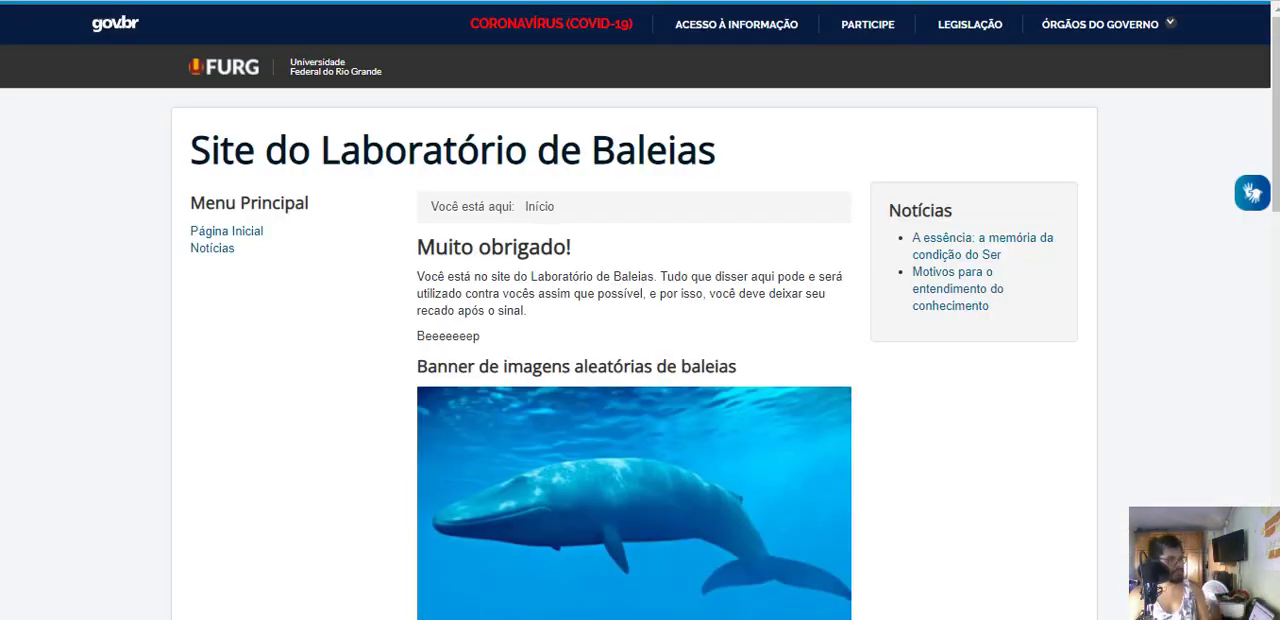
key("F5")
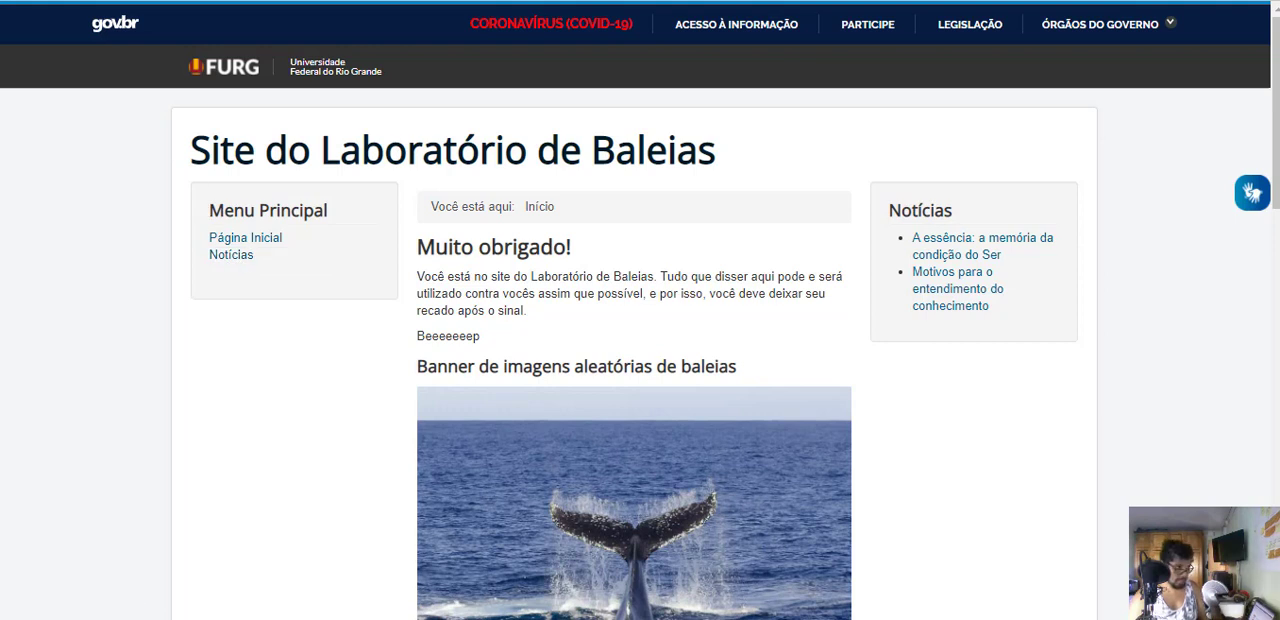
- Set the Menu Principal module's Sufixo de Classe do Menu to " .nav-pills" and its Posição to Navegação [position-1], and save it
left_click(205, 1)
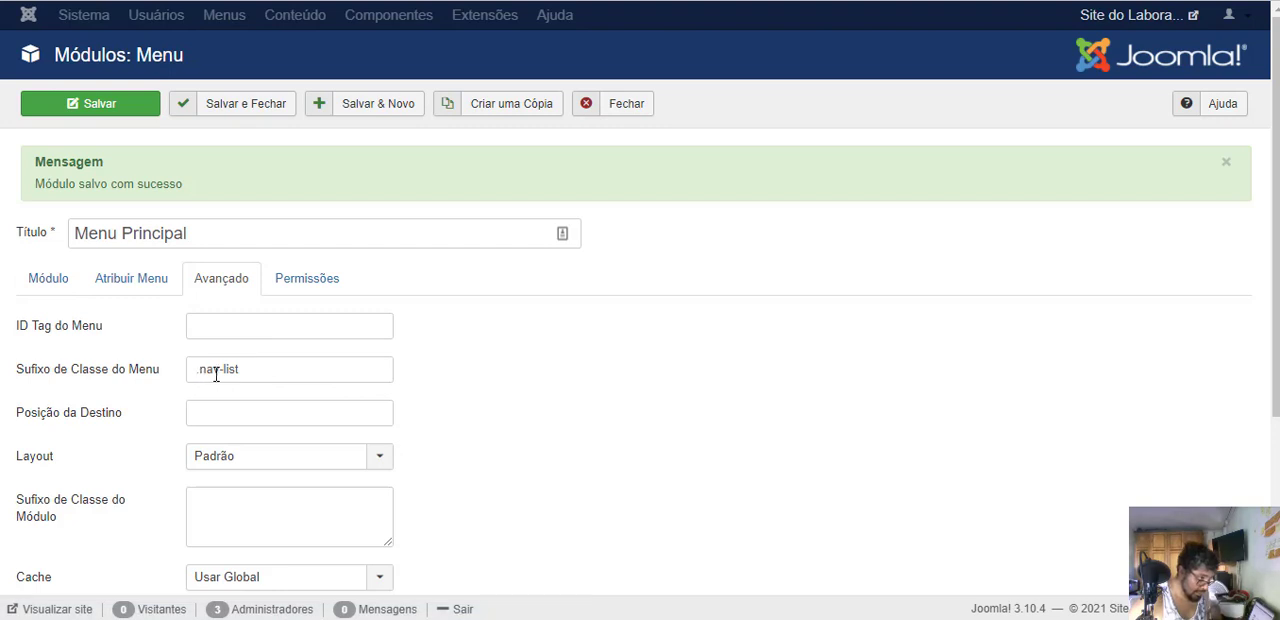
left_click_drag(224, 370, 361, 333)
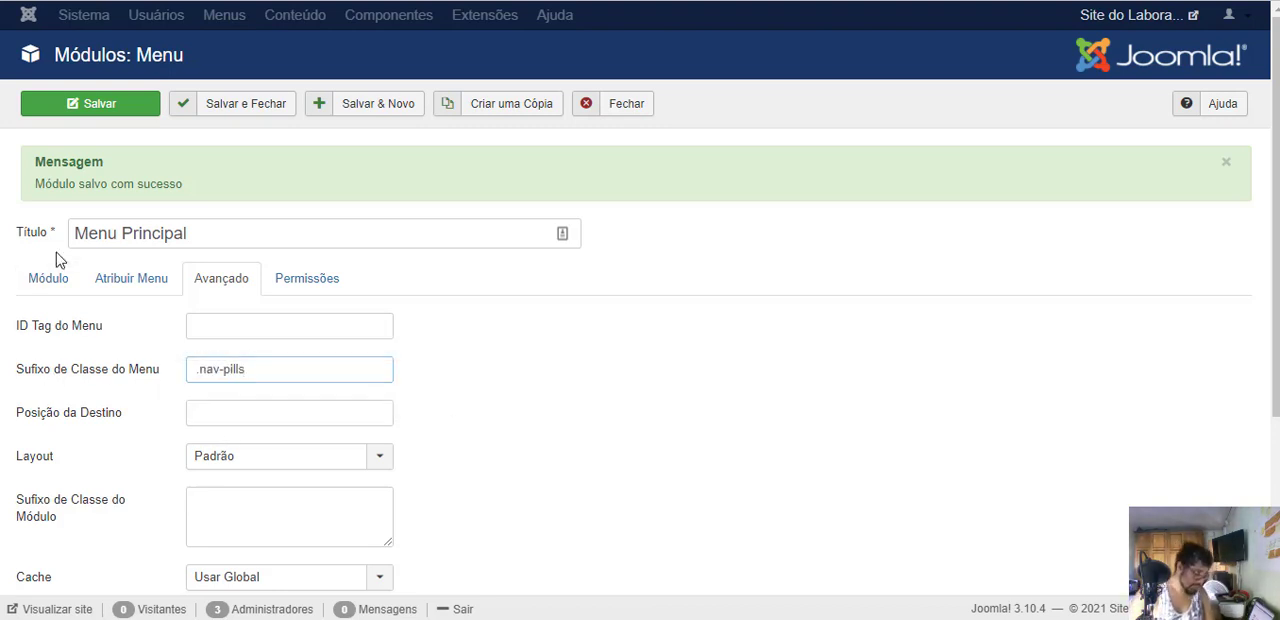
left_click(52, 281)
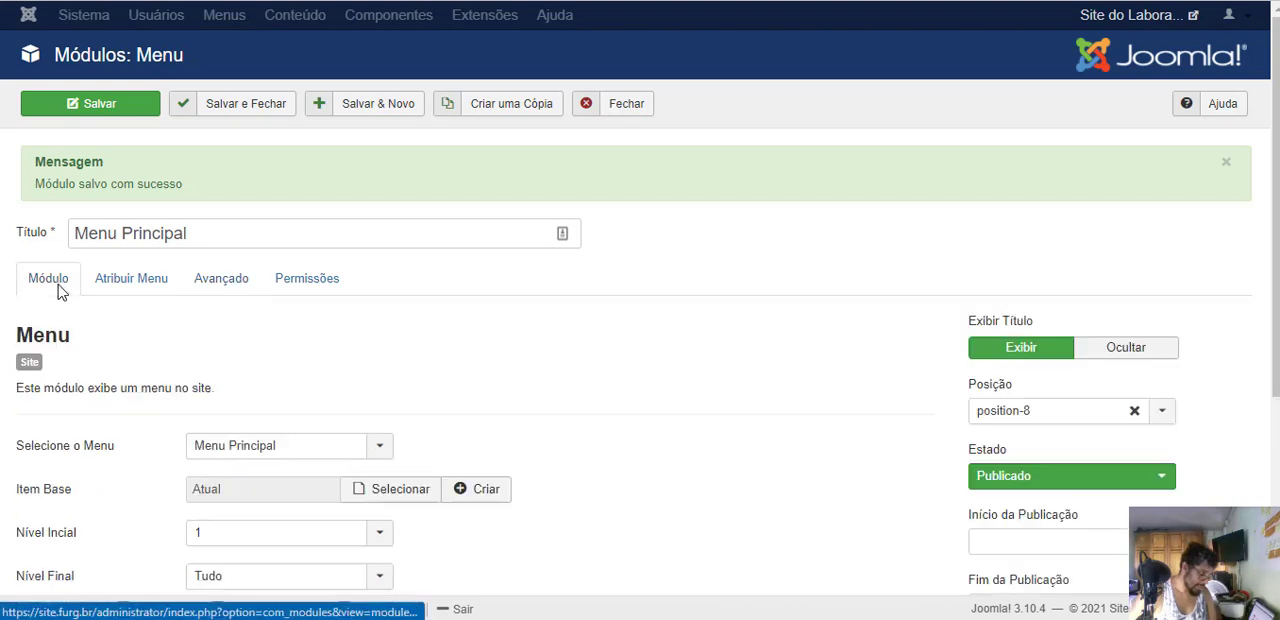
left_click(1162, 414)
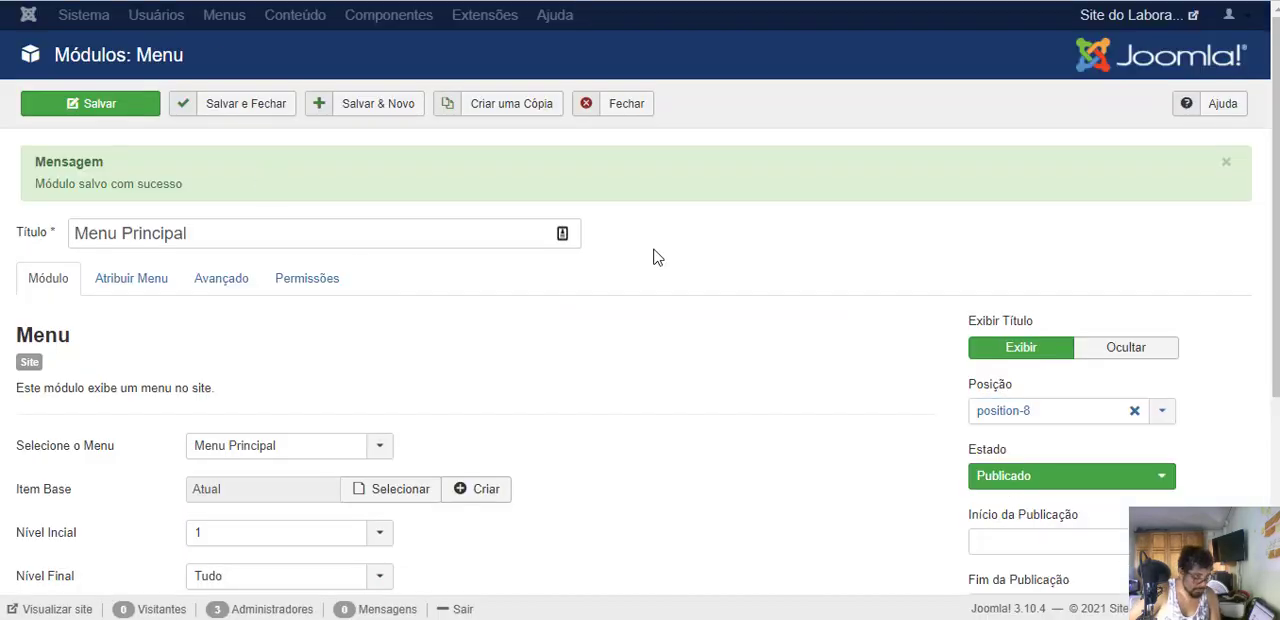
left_click(1146, 418)
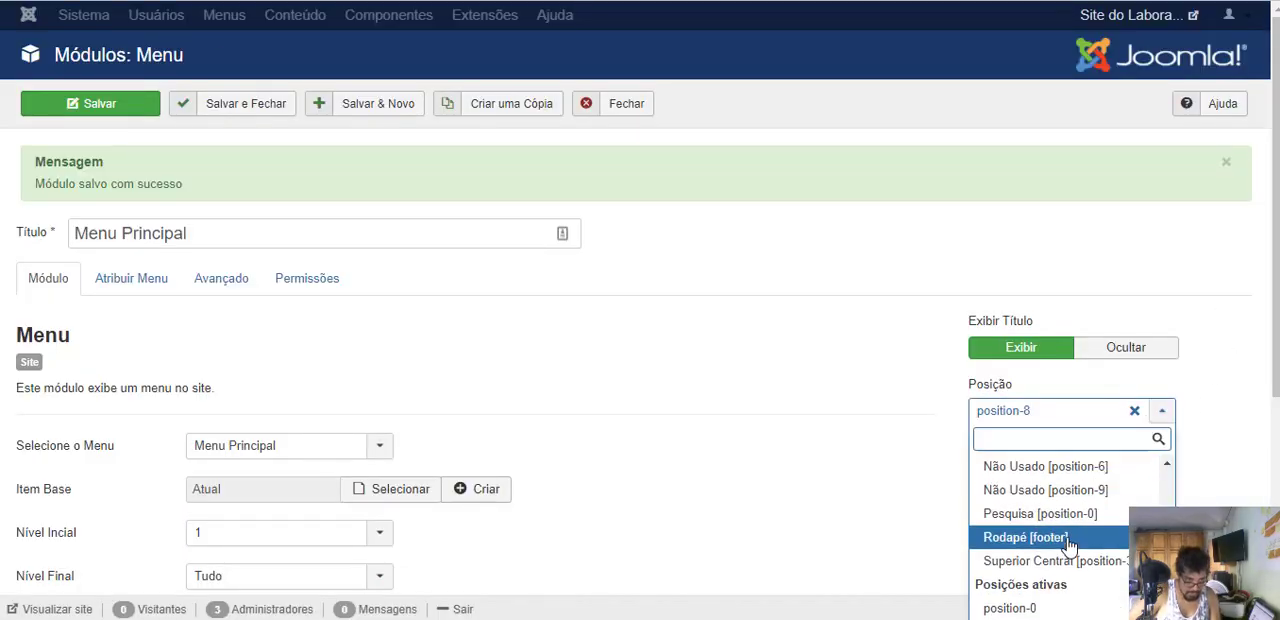
scroll(1065, 530, "down", 5)
scroll(1063, 490, "up", 2)
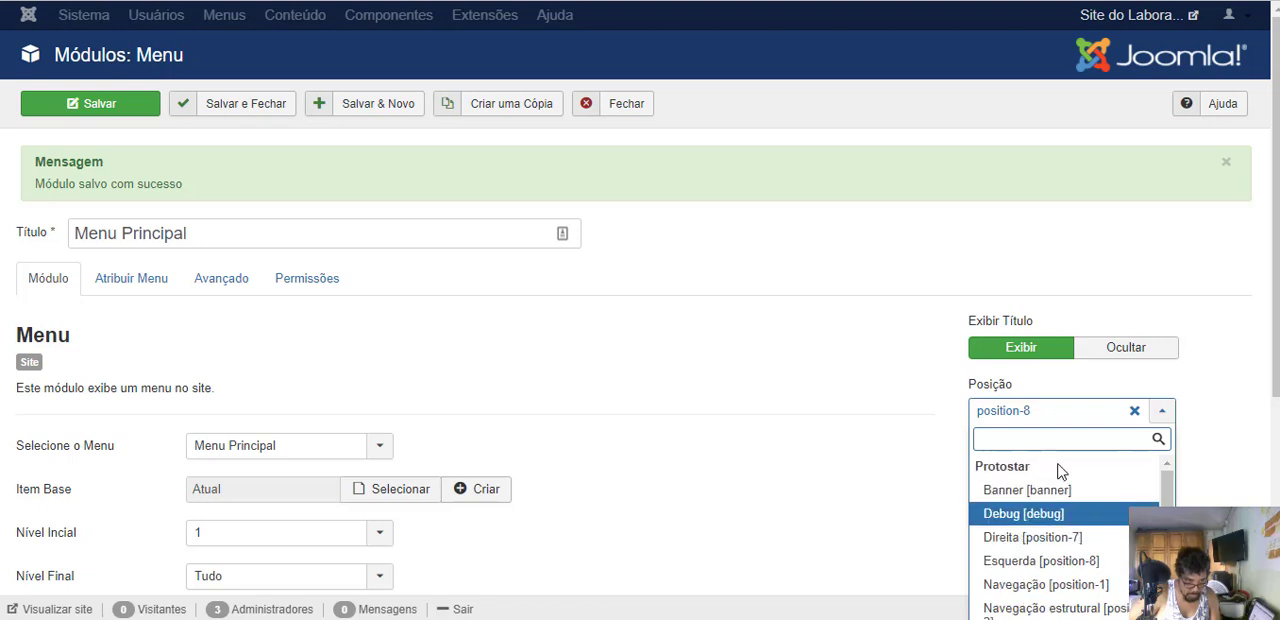
left_click(1045, 584)
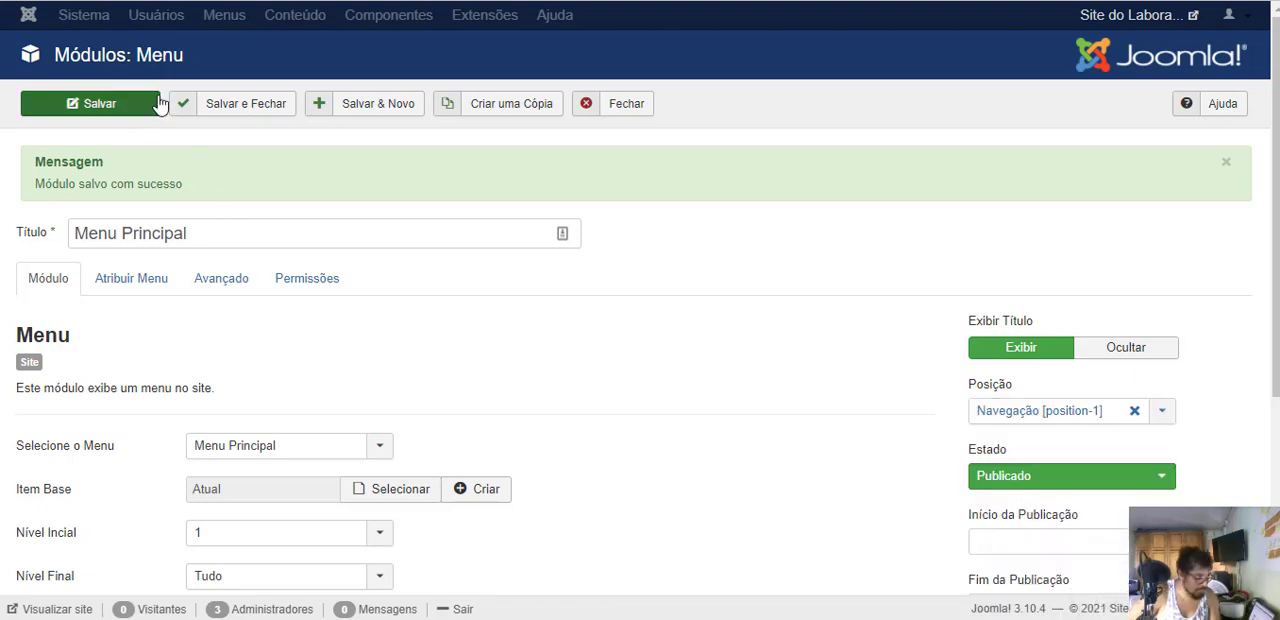
left_click(105, 110)
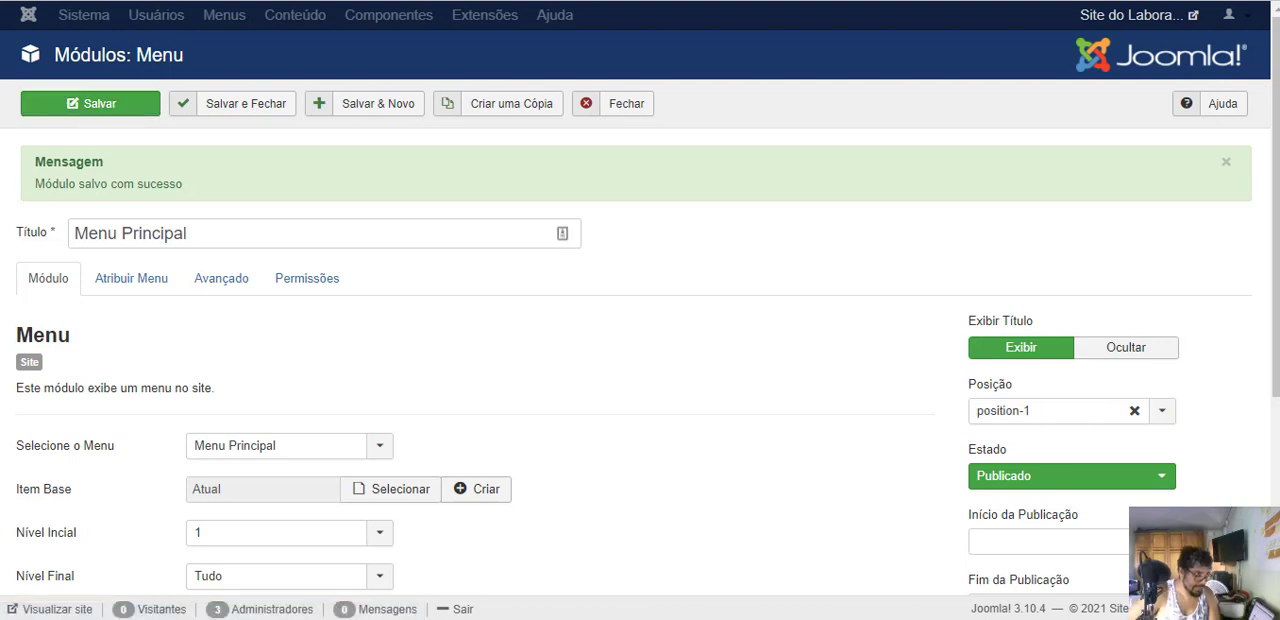
- Reload the public home page to check the main menu's placement, and return to the module settings
key("ctrl+Tab")
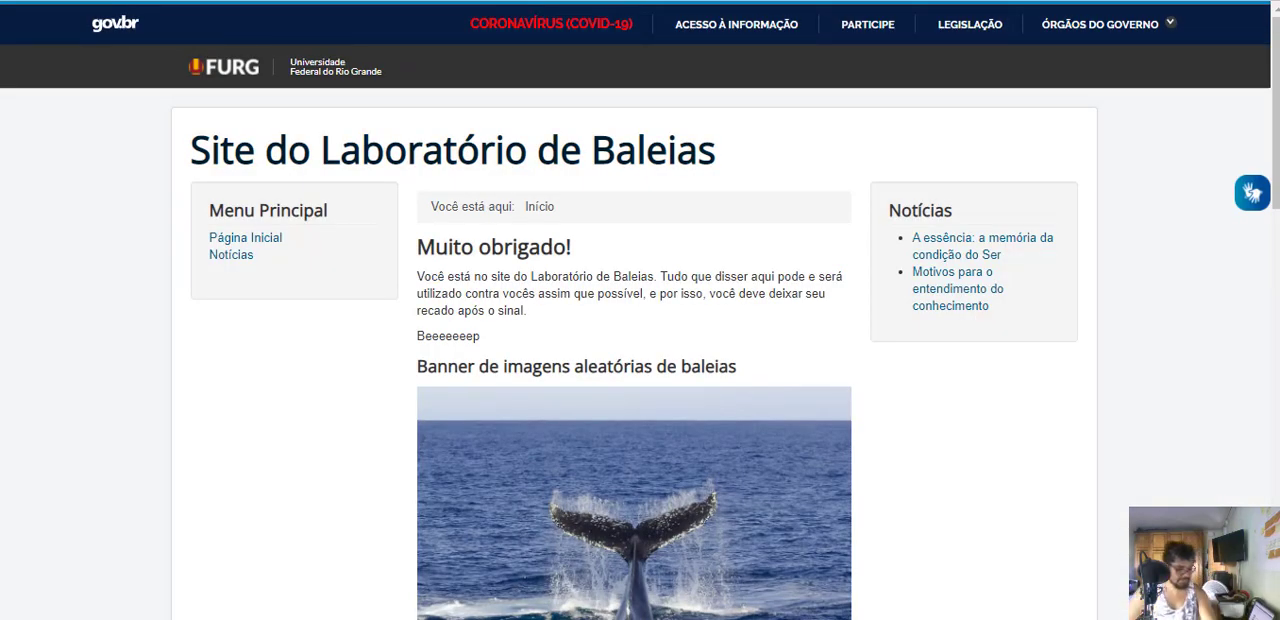
key("F5")
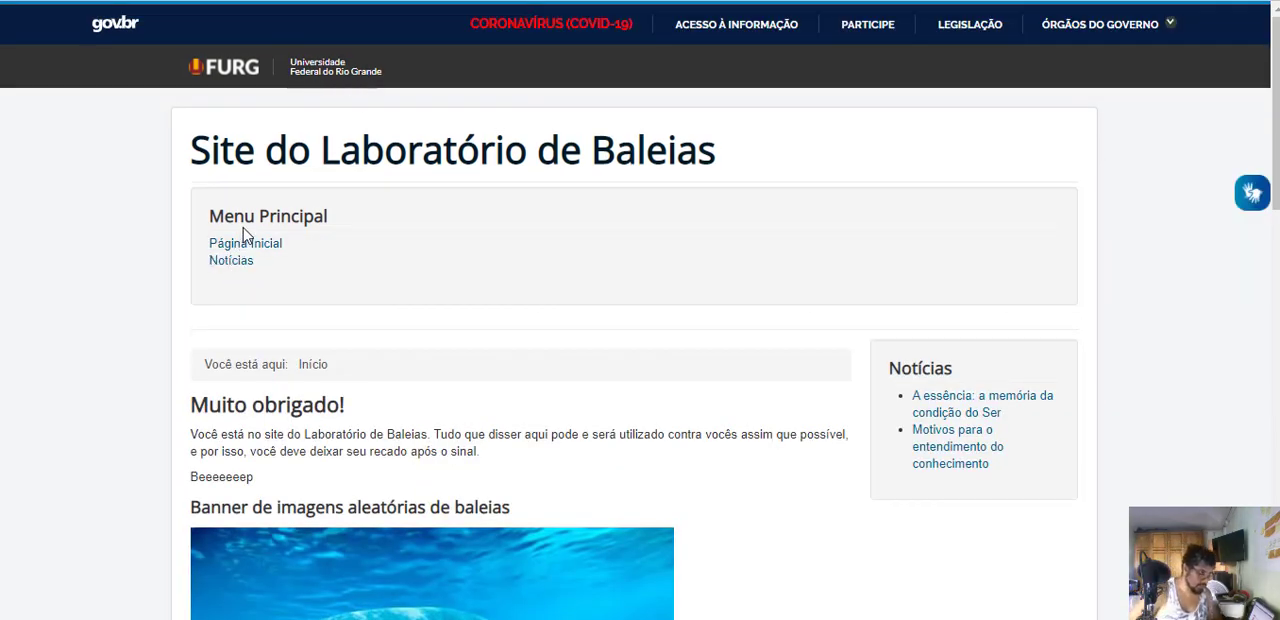
key("ctrl+Tab")
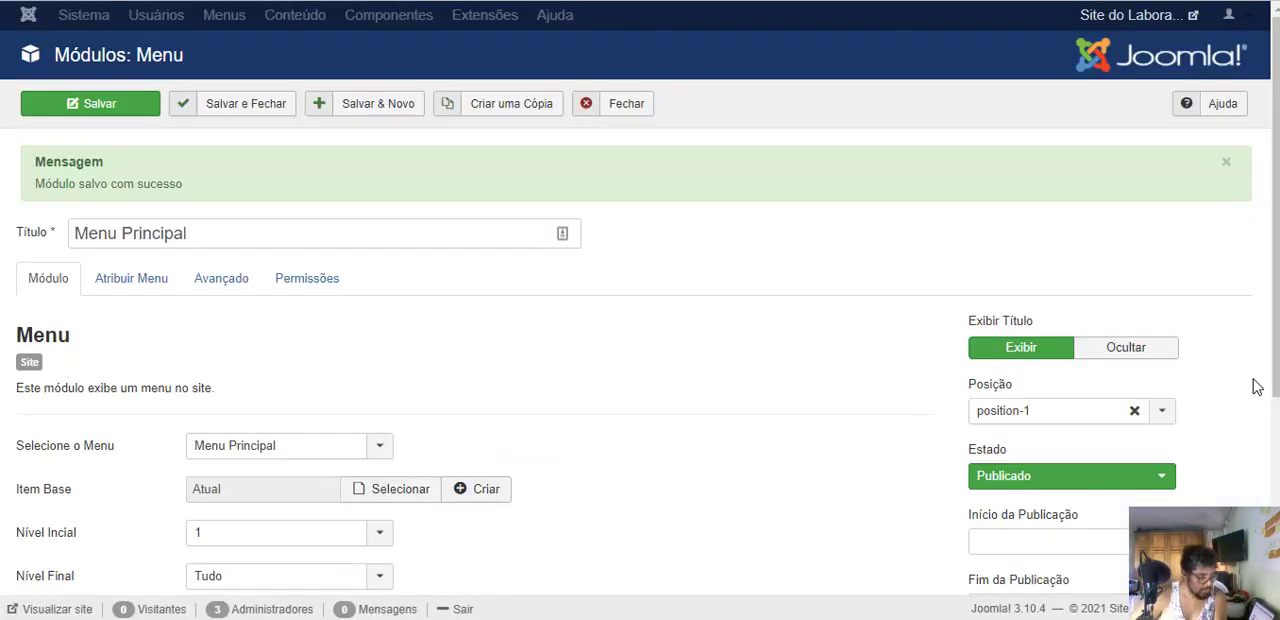
- Hide the Menu Principal module's title, correct its Sufixo de Classe do Menu to " nav-pills" without the dot, and save it
left_click(1085, 347)
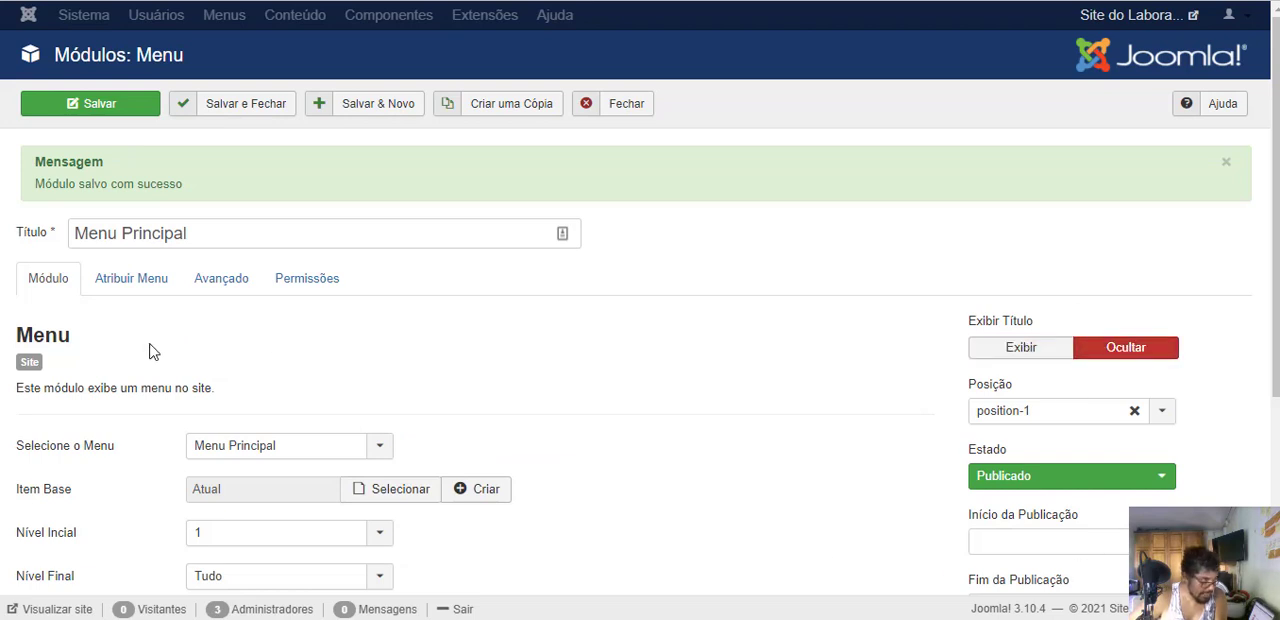
left_click(130, 284)
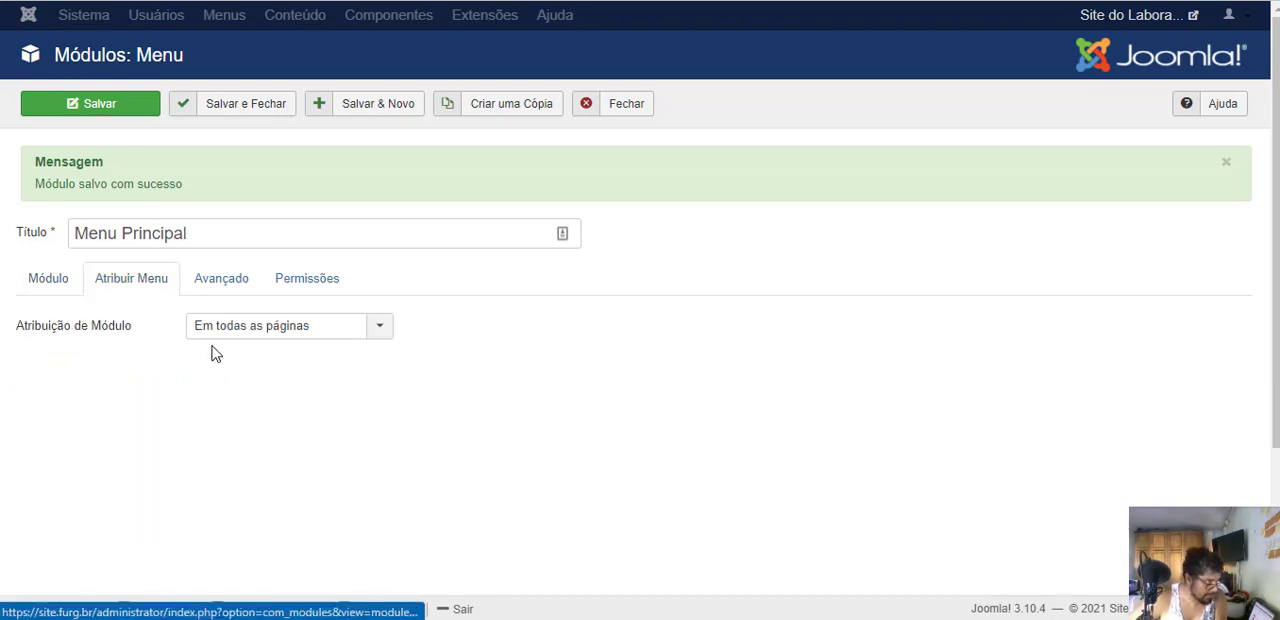
left_click(227, 284)
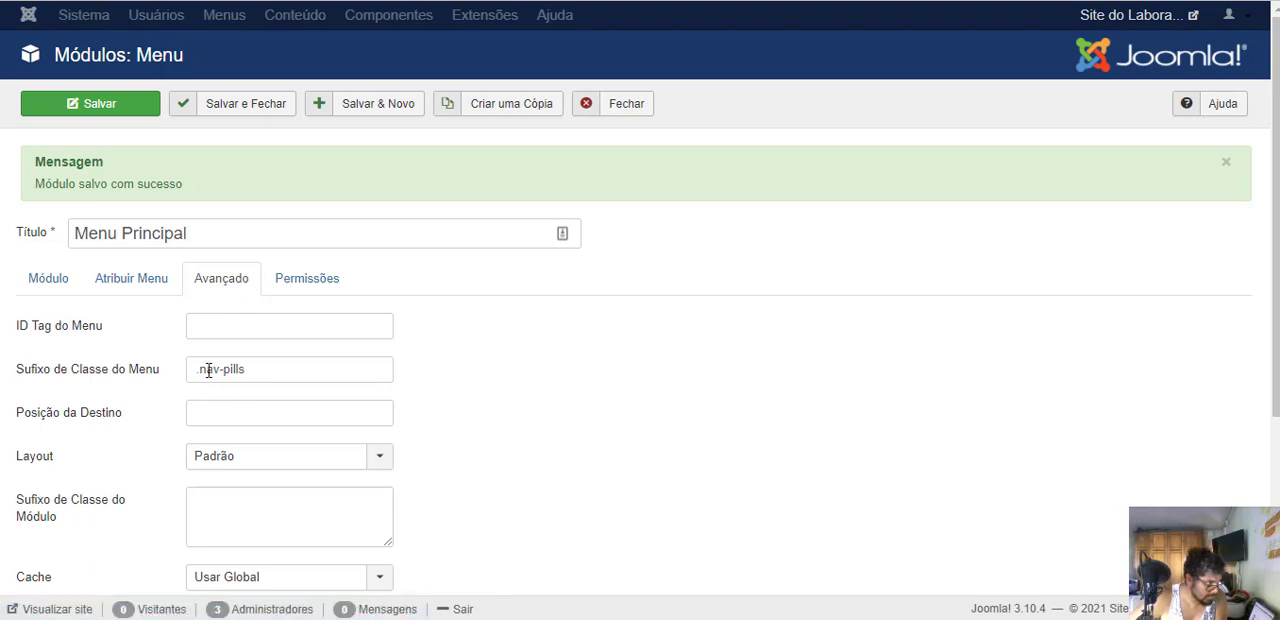
left_click(208, 370)
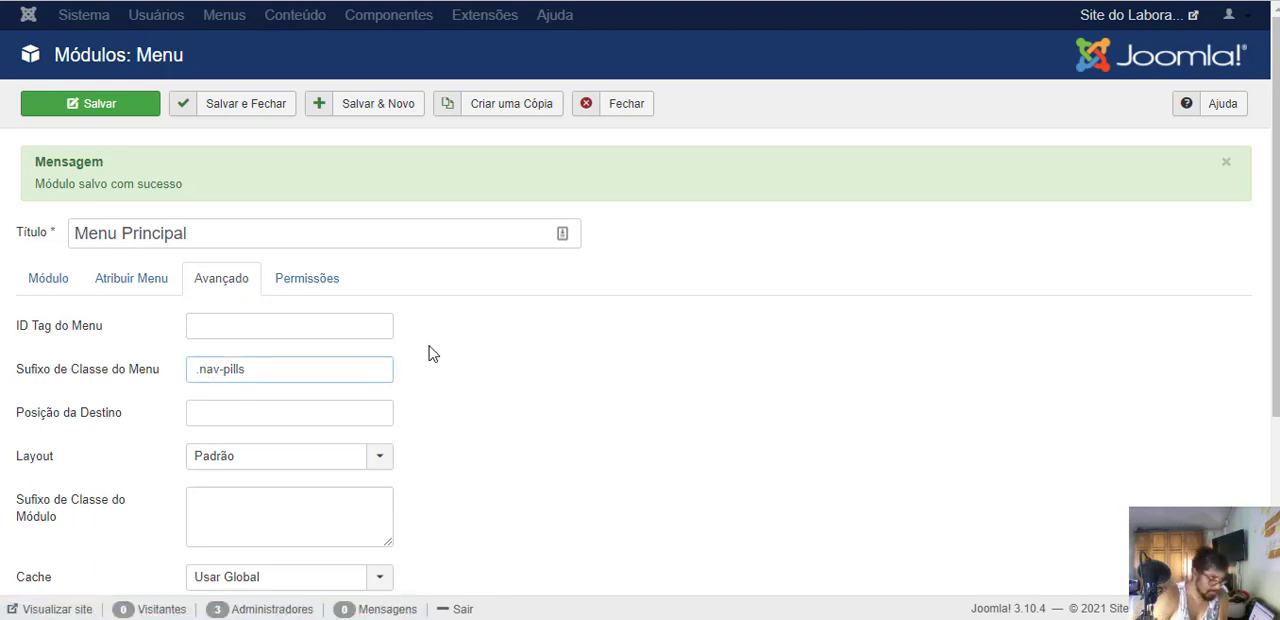
key("Delete")
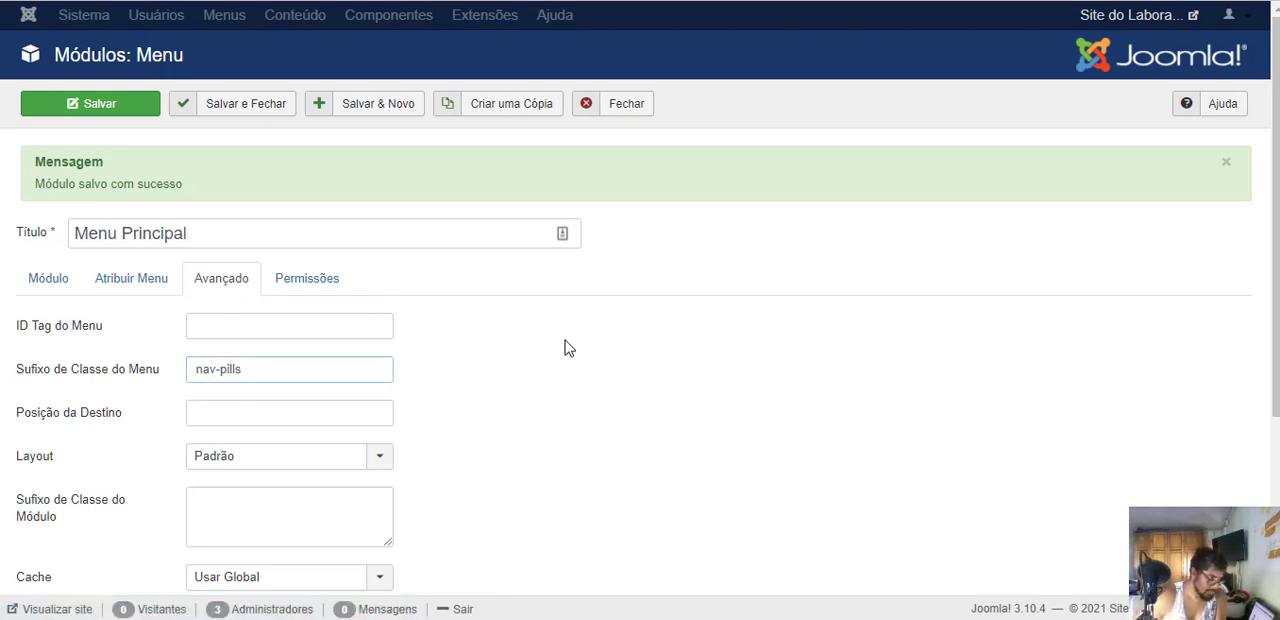
left_click(128, 110)
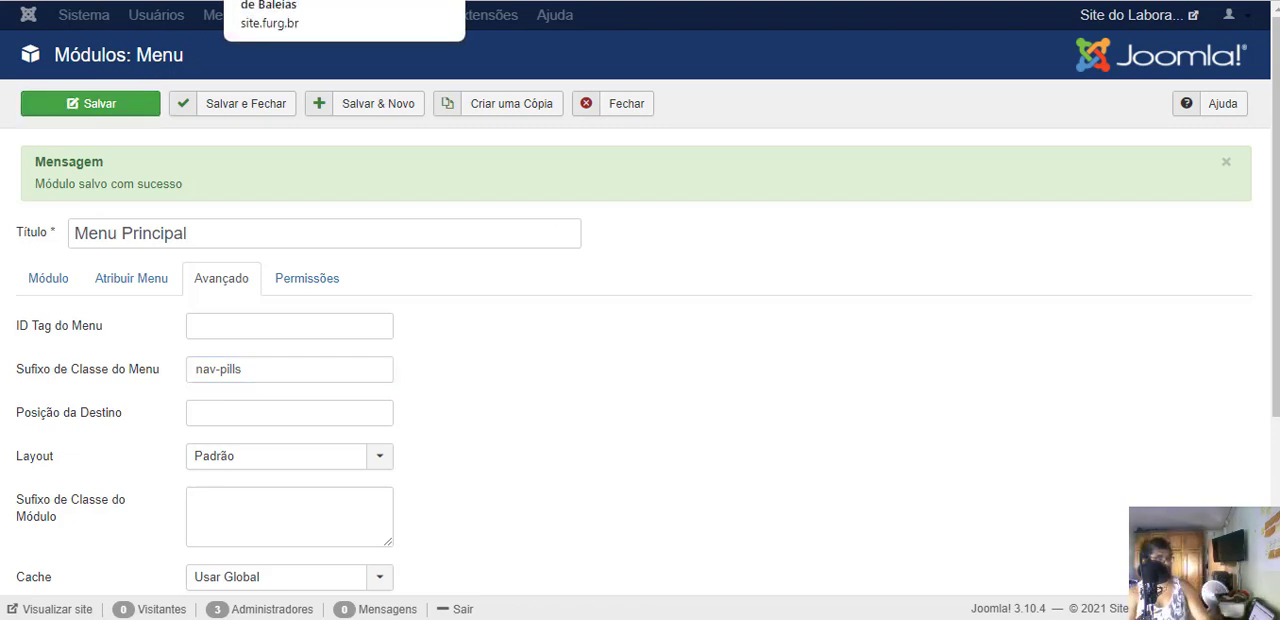
- Reload the public home page and try the main menu's Notícias and Página Inicial links
left_click(310, 0)
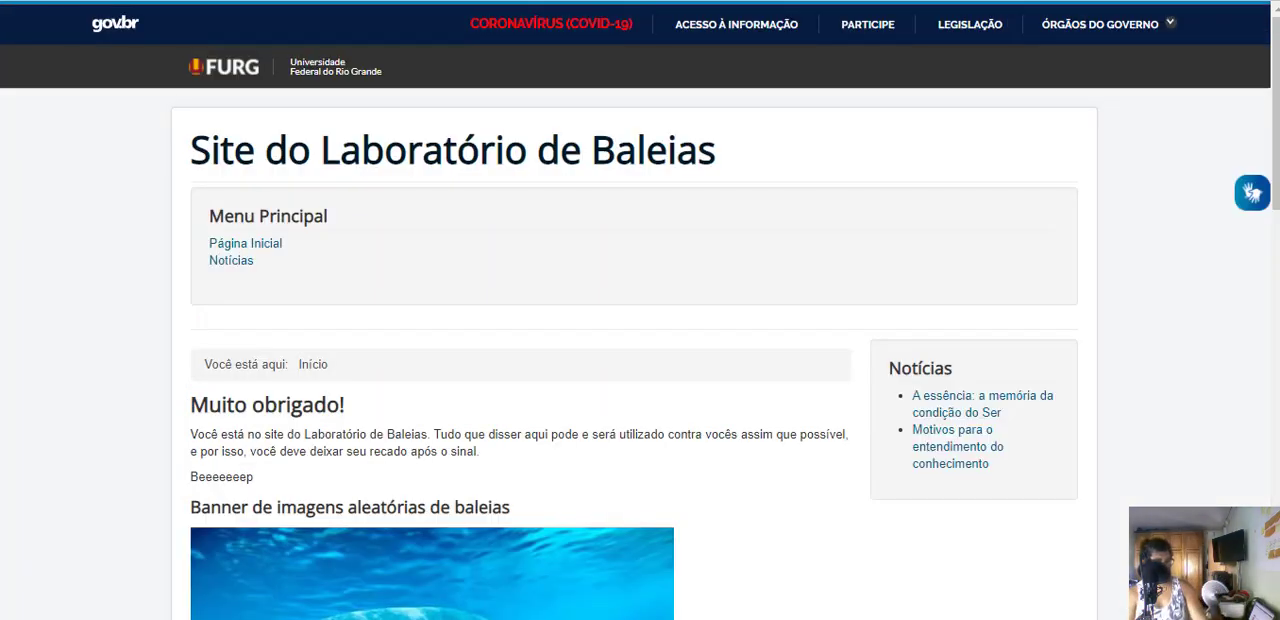
key("F5")
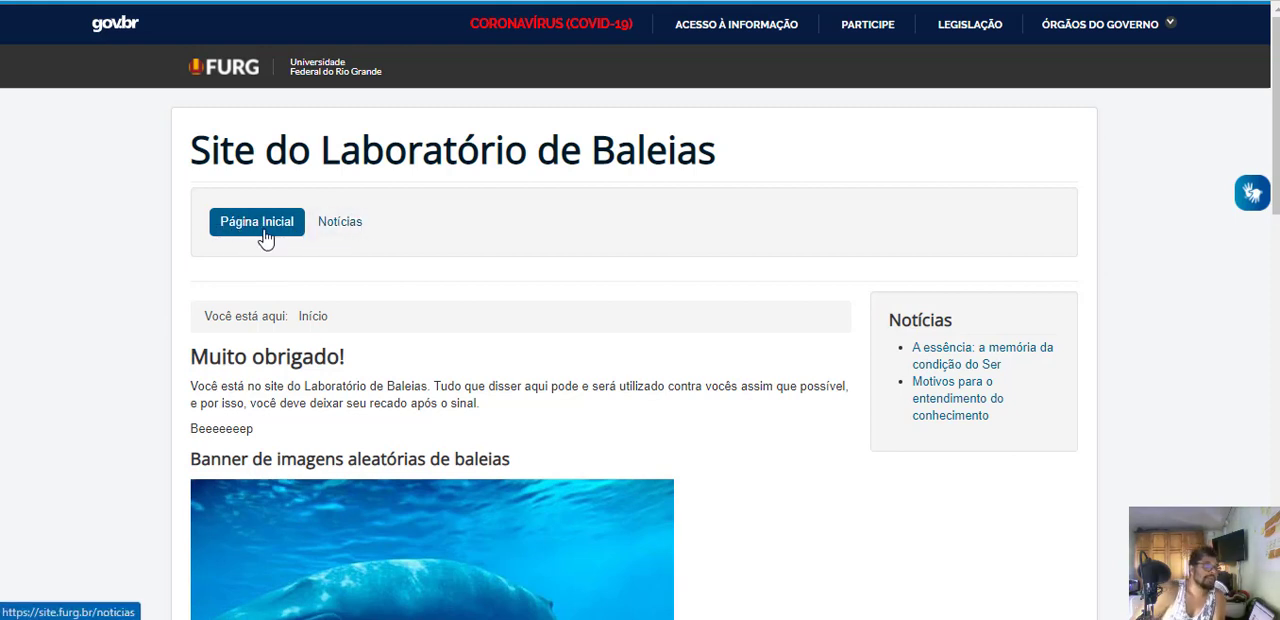
left_click(340, 224)
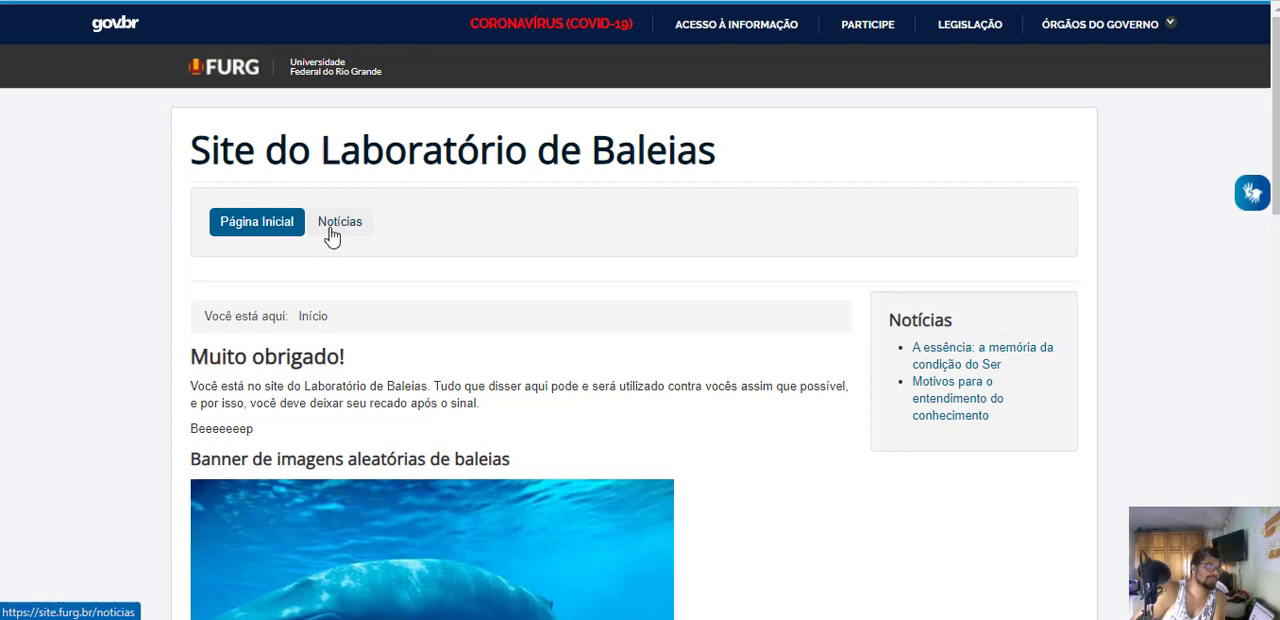
left_click(265, 224)
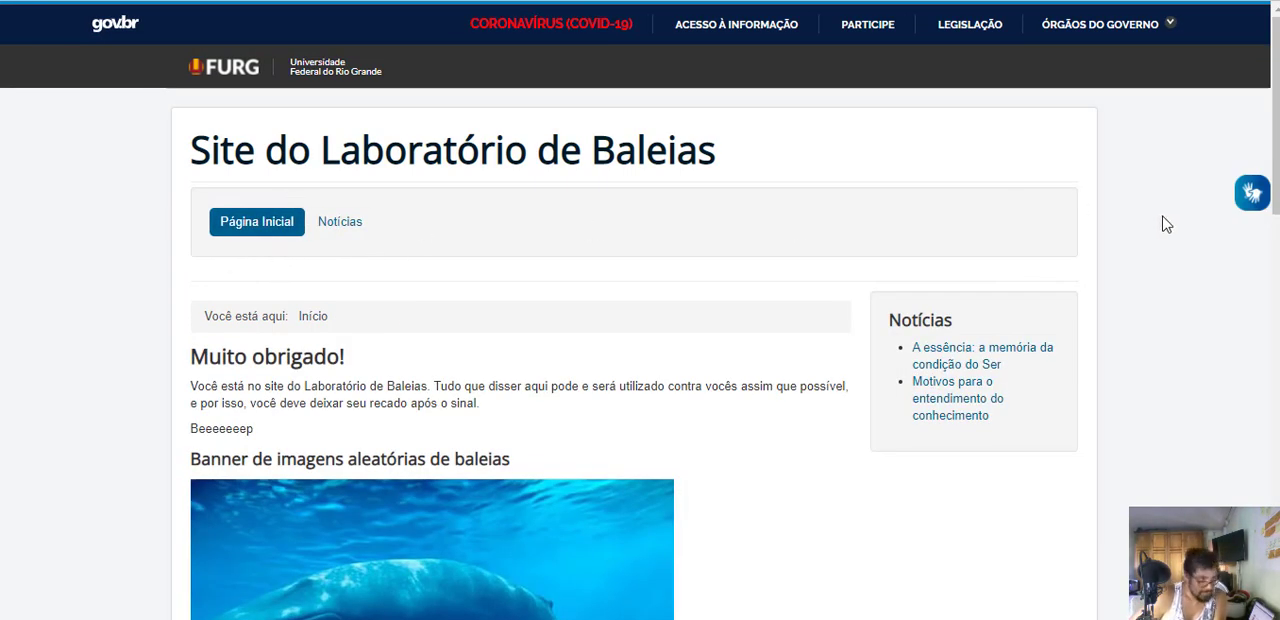
- Set the Menu Principal module's Estilo do Módulo to the Protostar style no, save it, and reload the public home page
key("ctrl+shift+Tab")
scroll(374, 472, "down", 3)
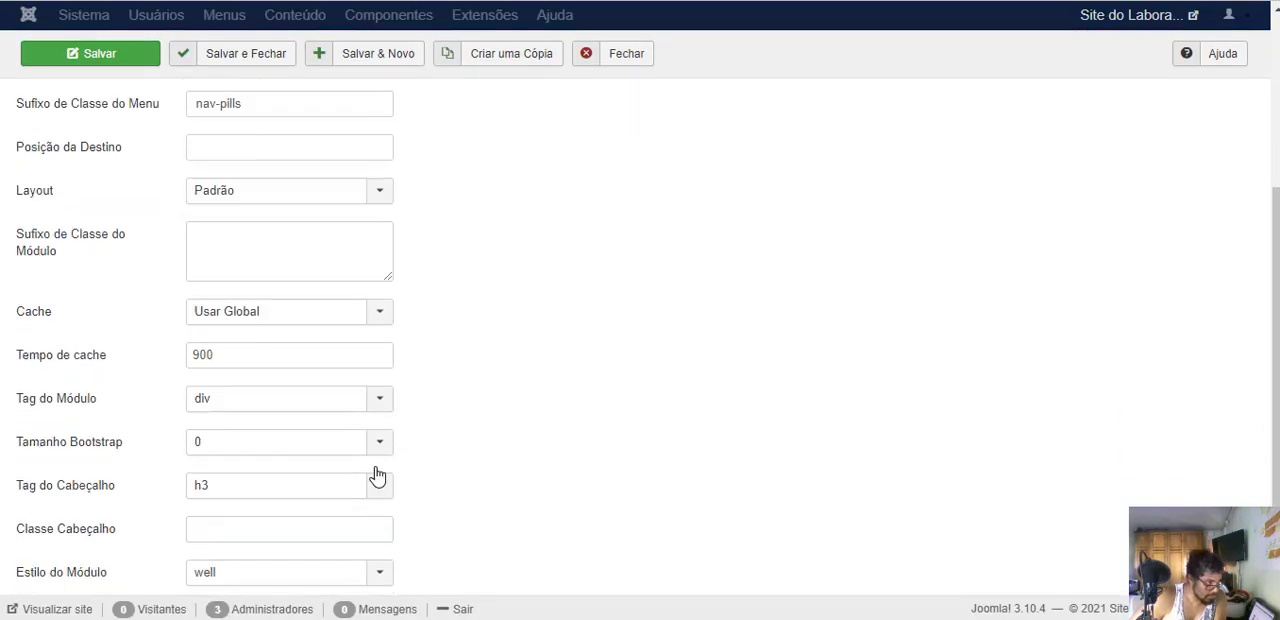
left_click(222, 548)
scroll(514, 471, "down", 2)
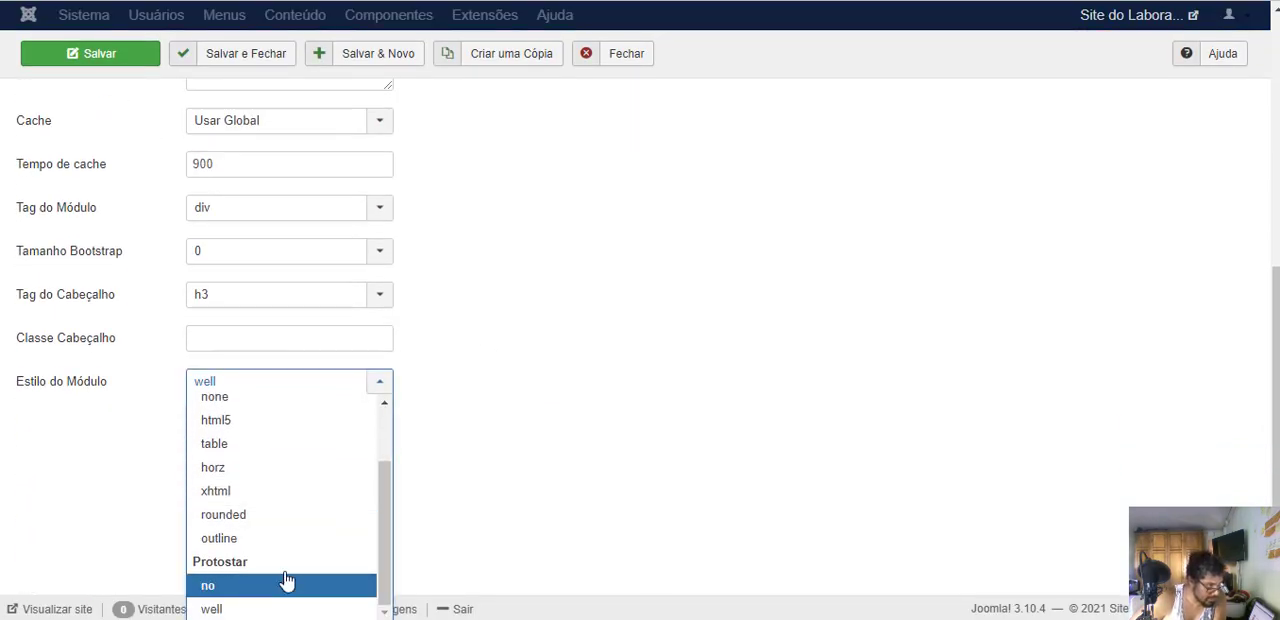
scroll(266, 440, "up", 1)
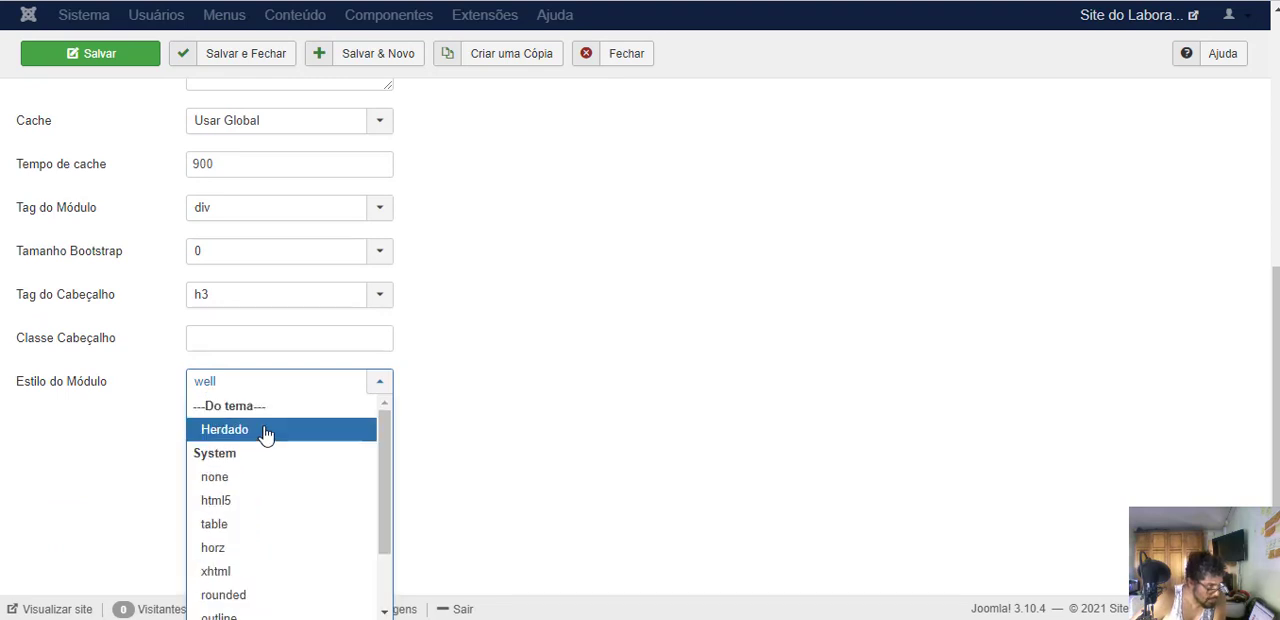
scroll(245, 443, "down", 1)
left_click(210, 592)
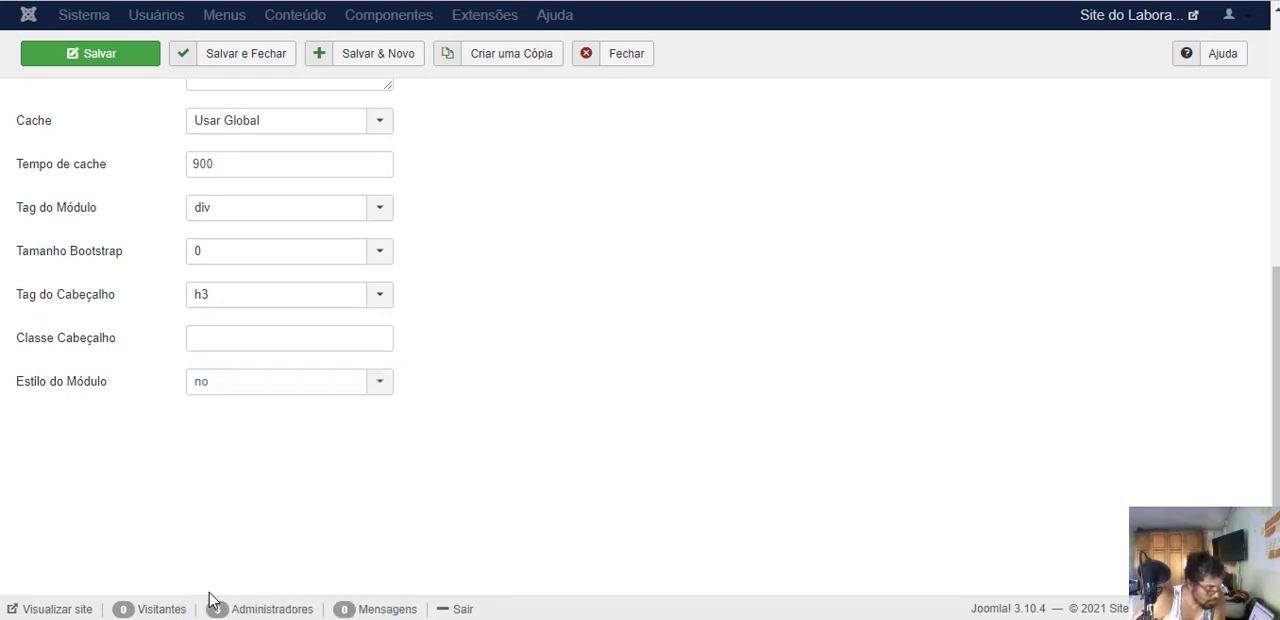
left_click(82, 66)
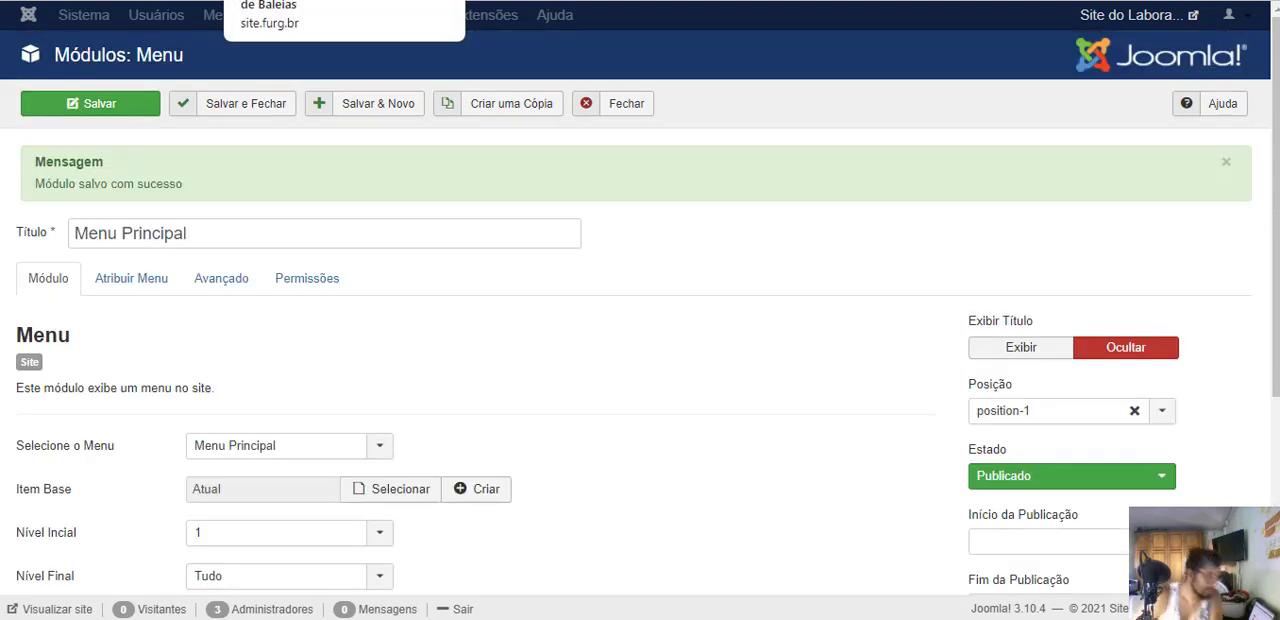
left_click(310, 0)
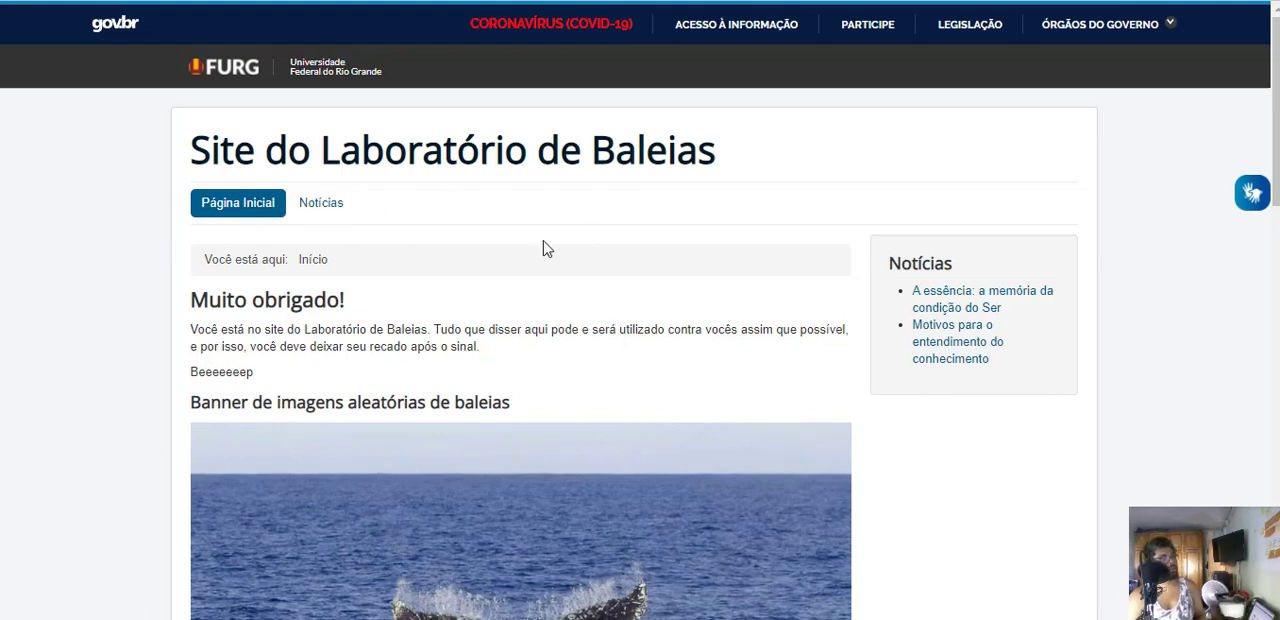
- Return to the Menu Principal module's main settings, and save and close the module
left_click(480, 1)
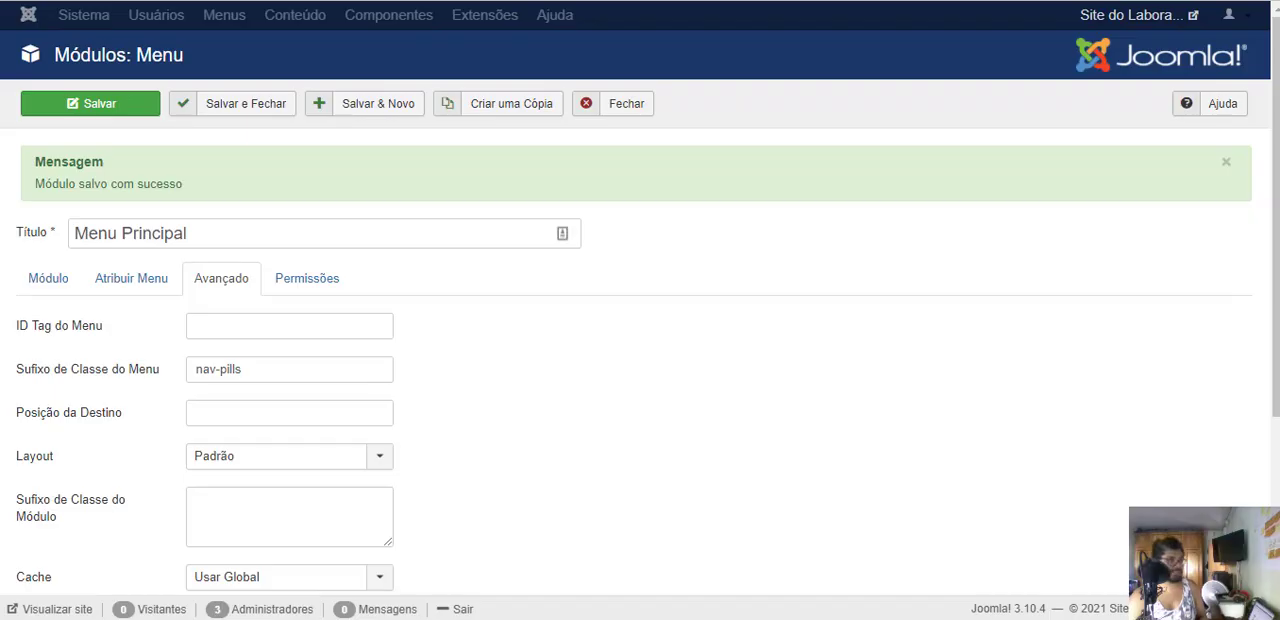
left_click(38, 290)
left_click(250, 110)
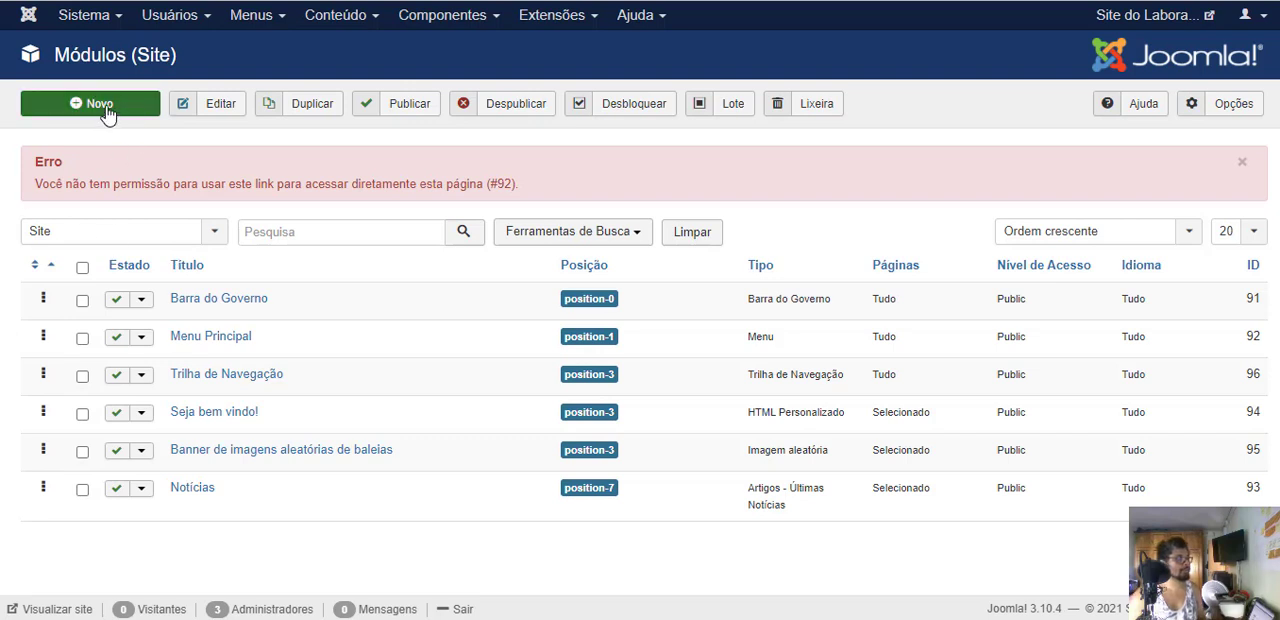
- Create a new site module of the type Pesquisa
left_click(55, 103)
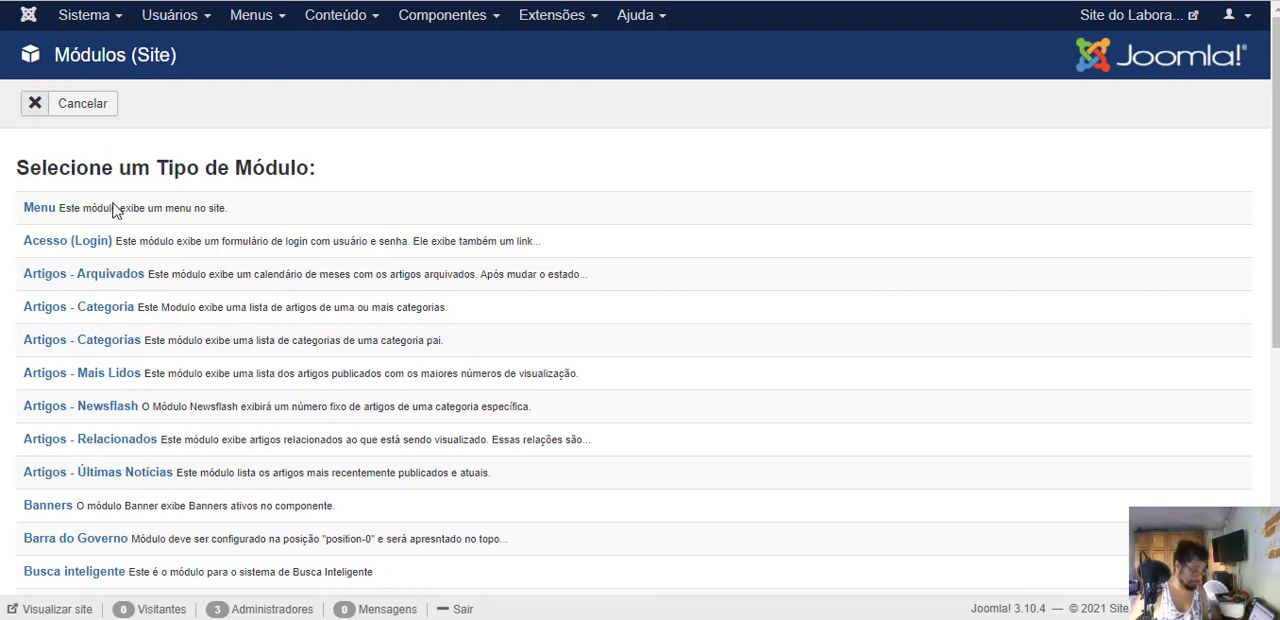
scroll(529, 300, "down", 2)
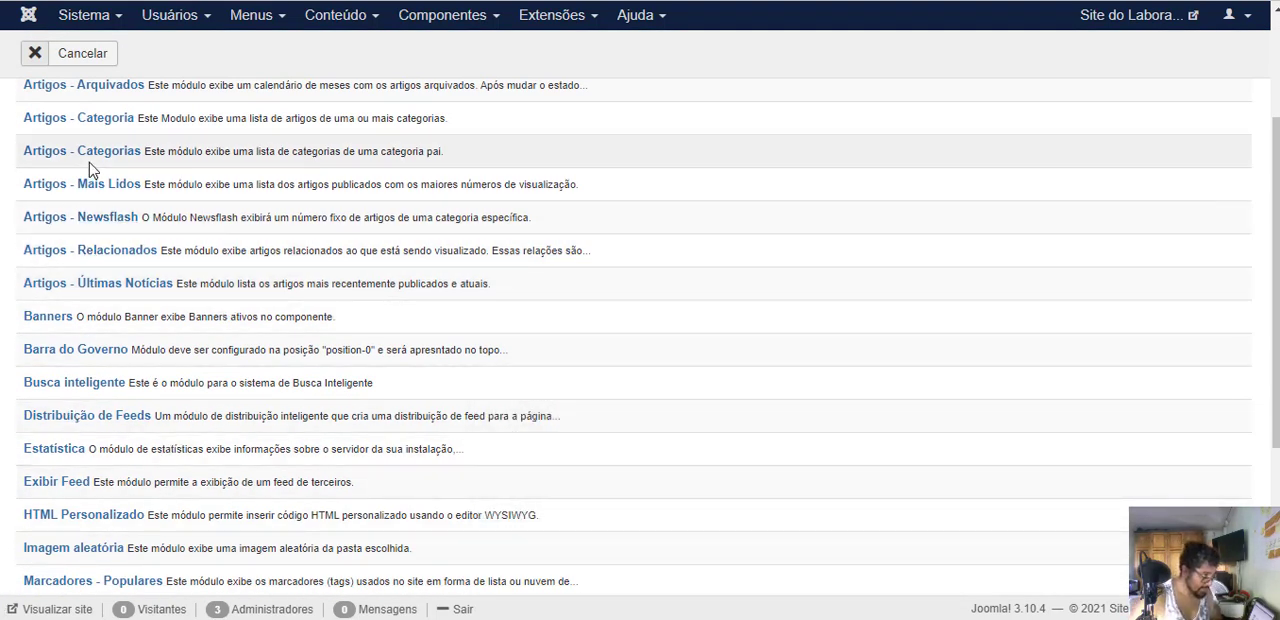
scroll(95, 470, "down", 1)
scroll(101, 458, "down", 1)
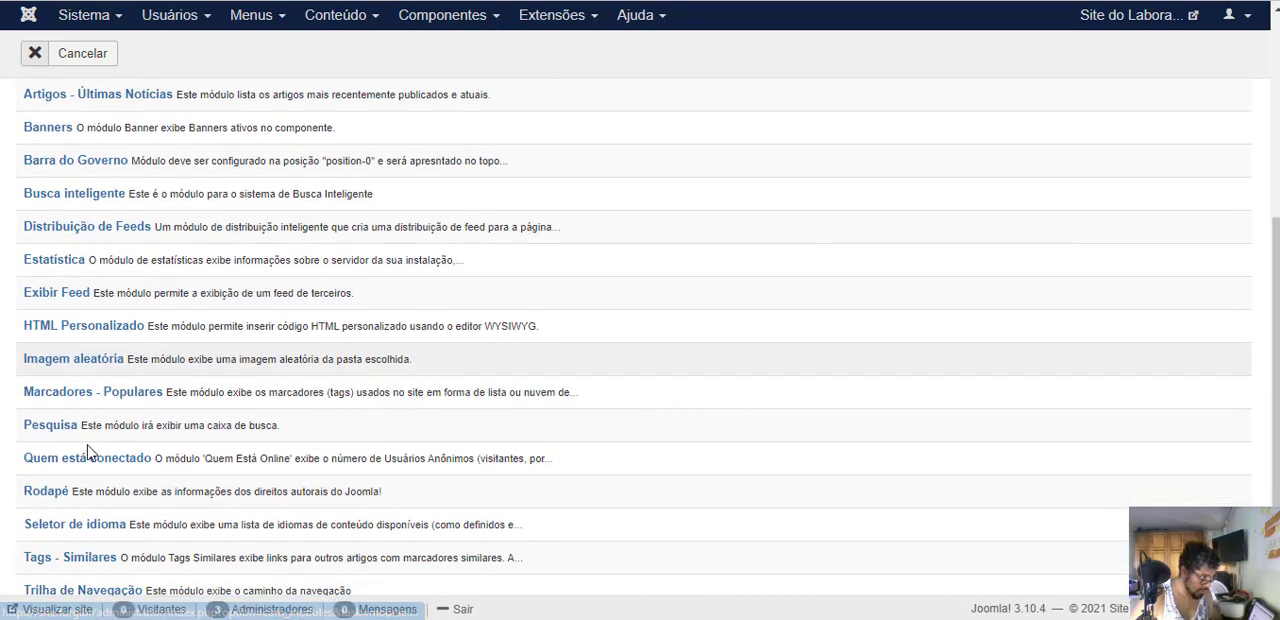
left_click(47, 430)
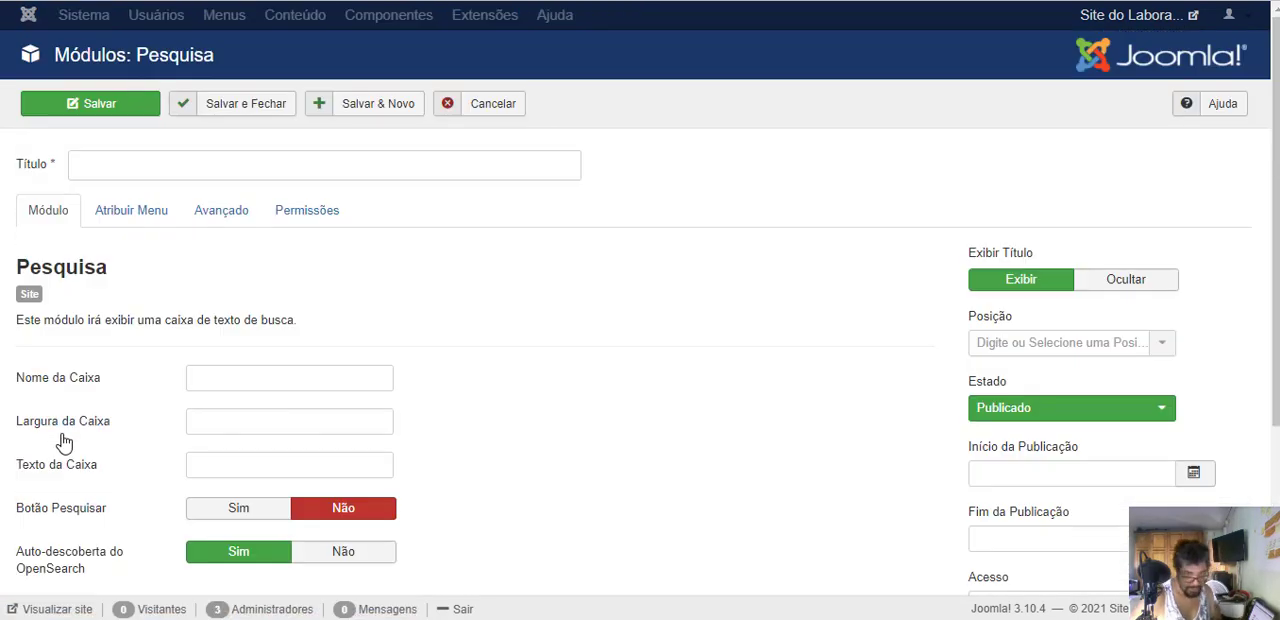
- Hide the search module's title and assign the module to the Protostar position Pesquisa [position-0]
left_click(1120, 282)
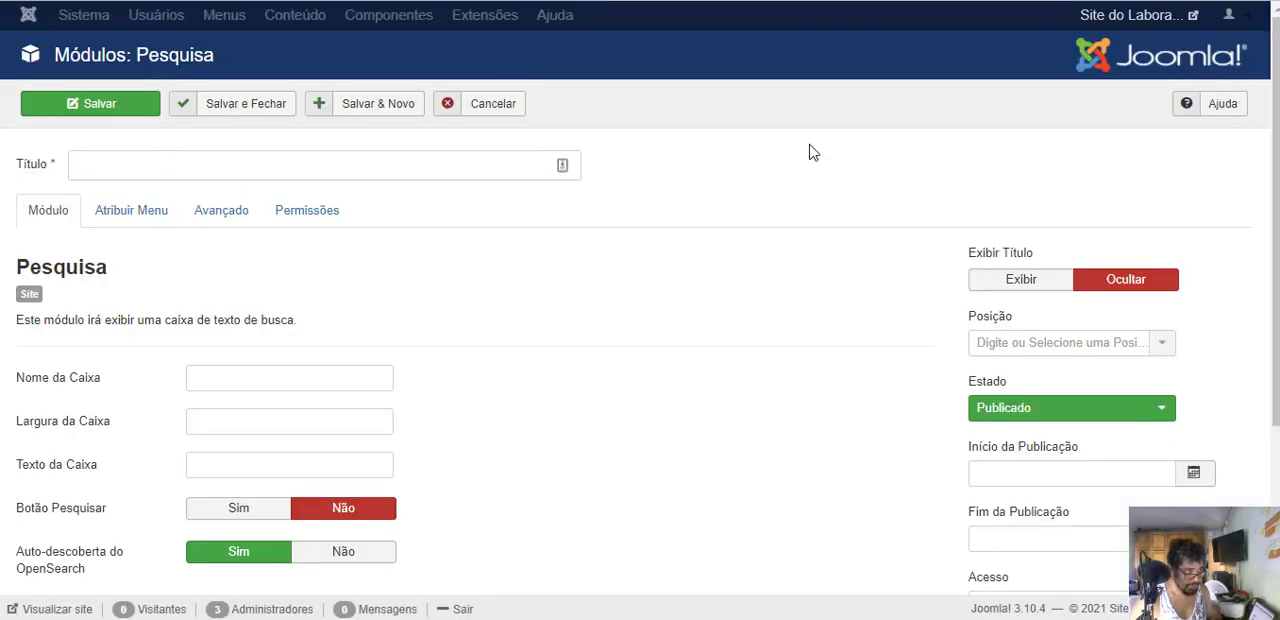
left_click(1068, 342)
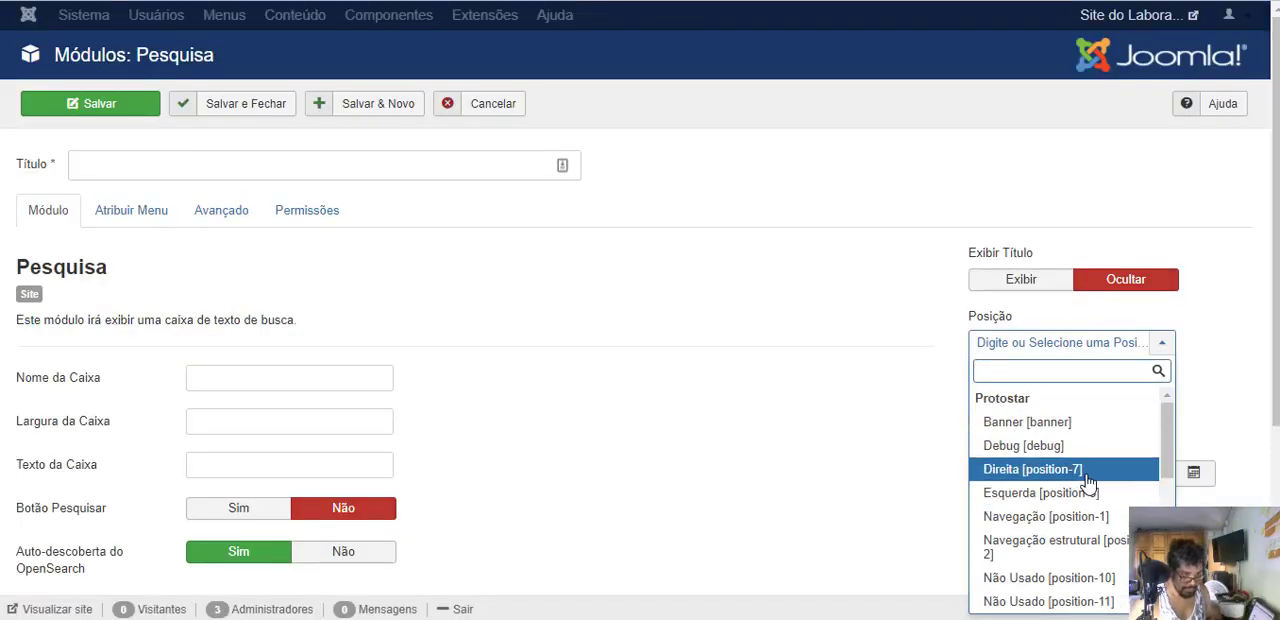
scroll(1088, 485, "down", 5)
scroll(1088, 485, "down", 2)
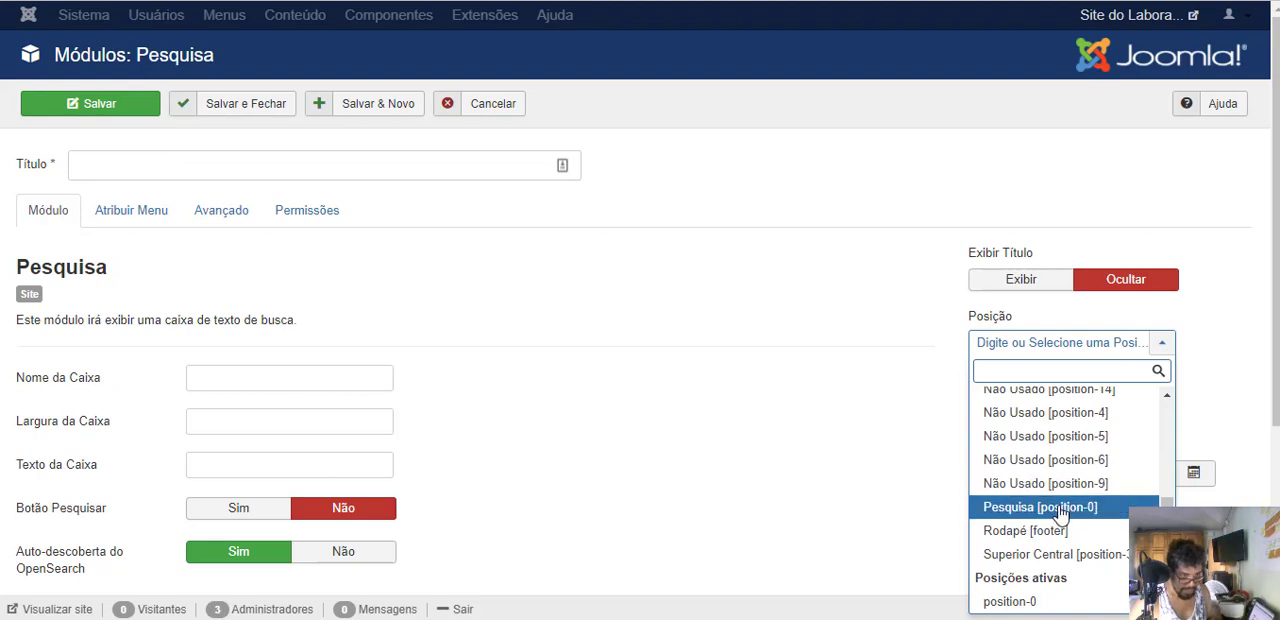
left_click(1058, 511)
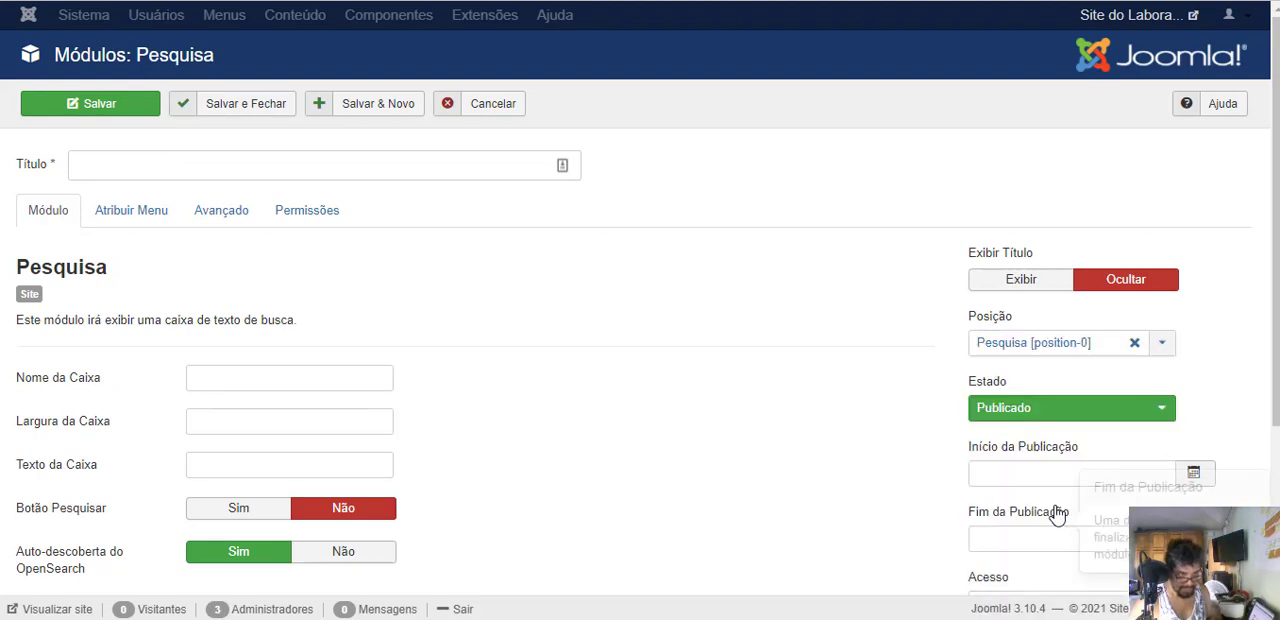
- Set the search module's Nome da Caixa to Pesquisar, Texto da Caixa to "Digite sua busca" and Título to Pesquisar
left_click(217, 377)
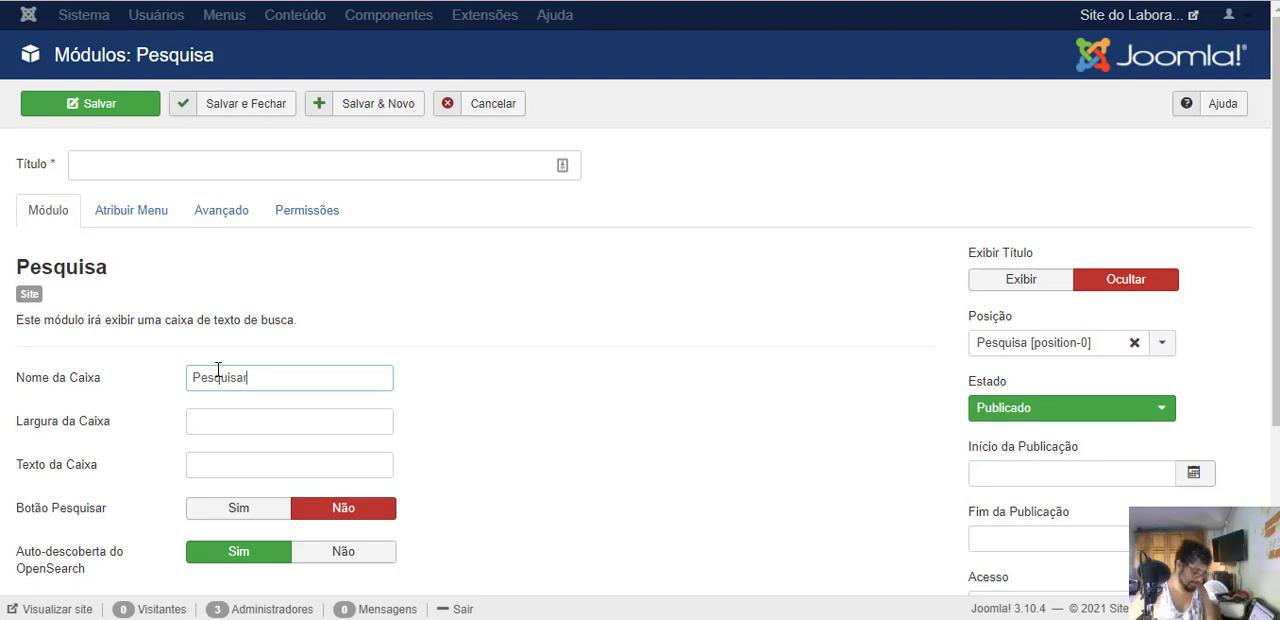
left_click(244, 467)
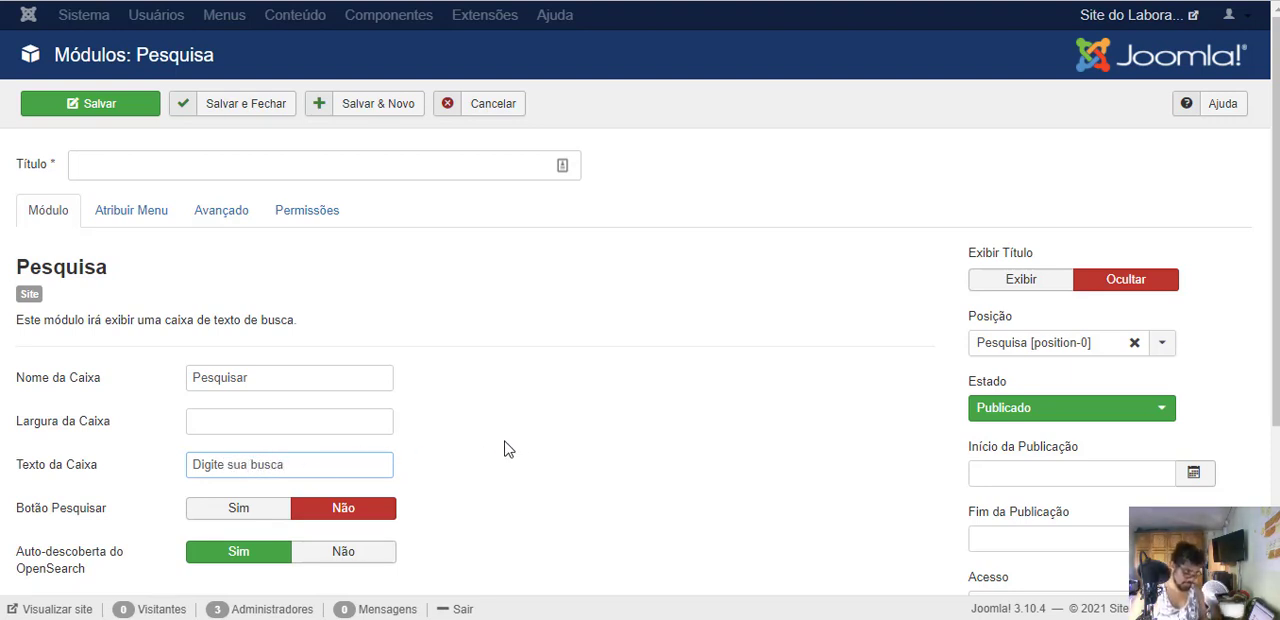
scroll(475, 447, "down", 1)
scroll(485, 425, "up", 2)
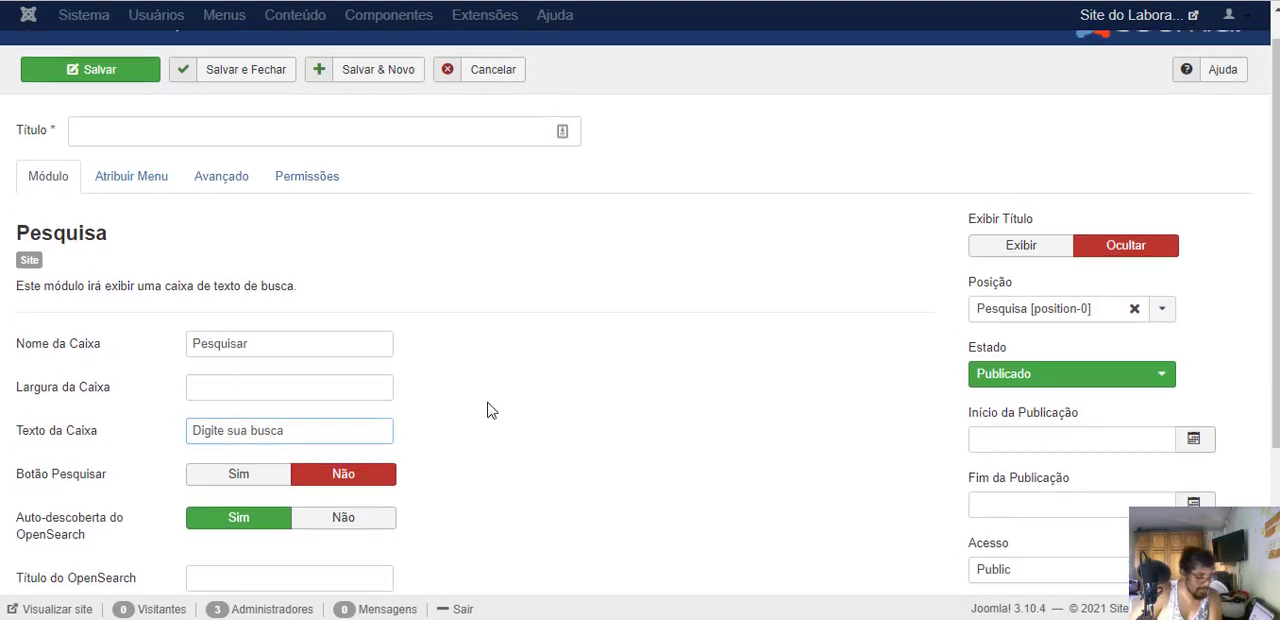
left_click(126, 164)
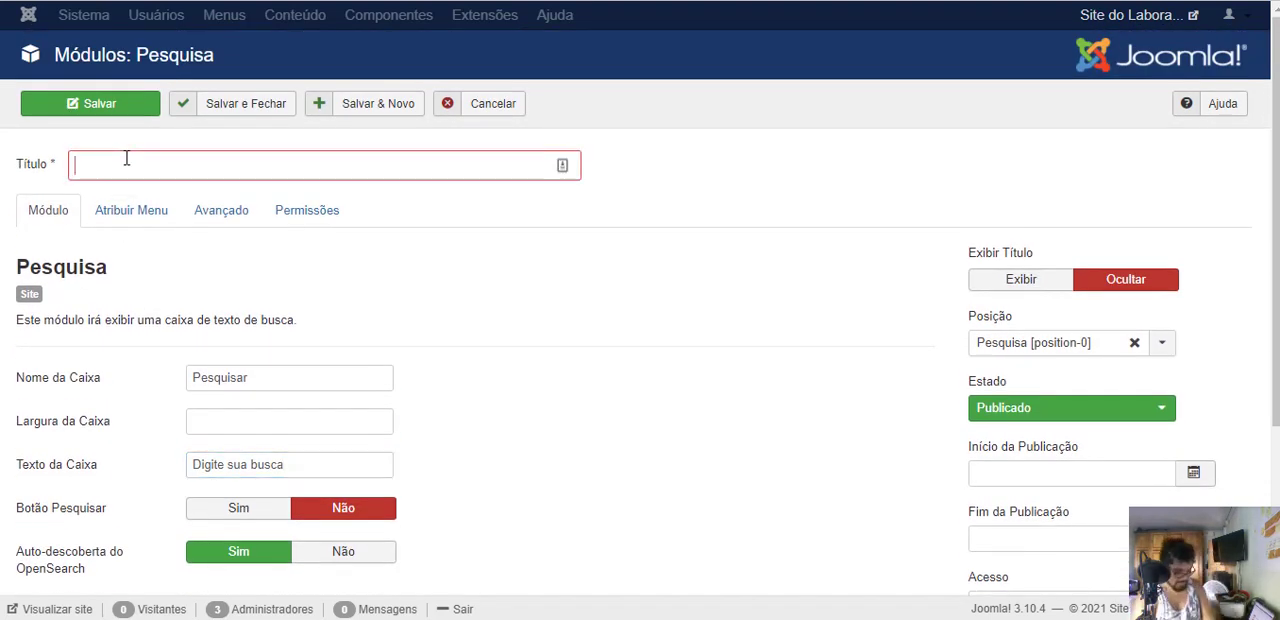
type("Pesquisar")
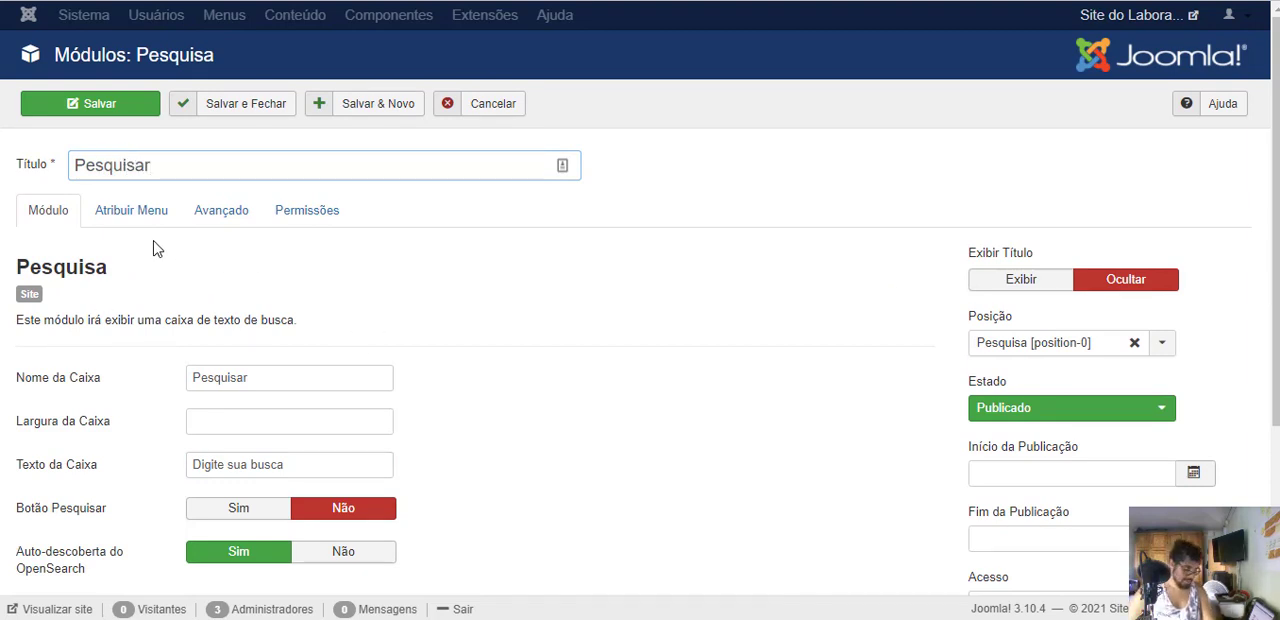
- Check the search module's menu assignment and advanced settings, save the module, and reload the public home page
left_click(140, 211)
left_click(228, 213)
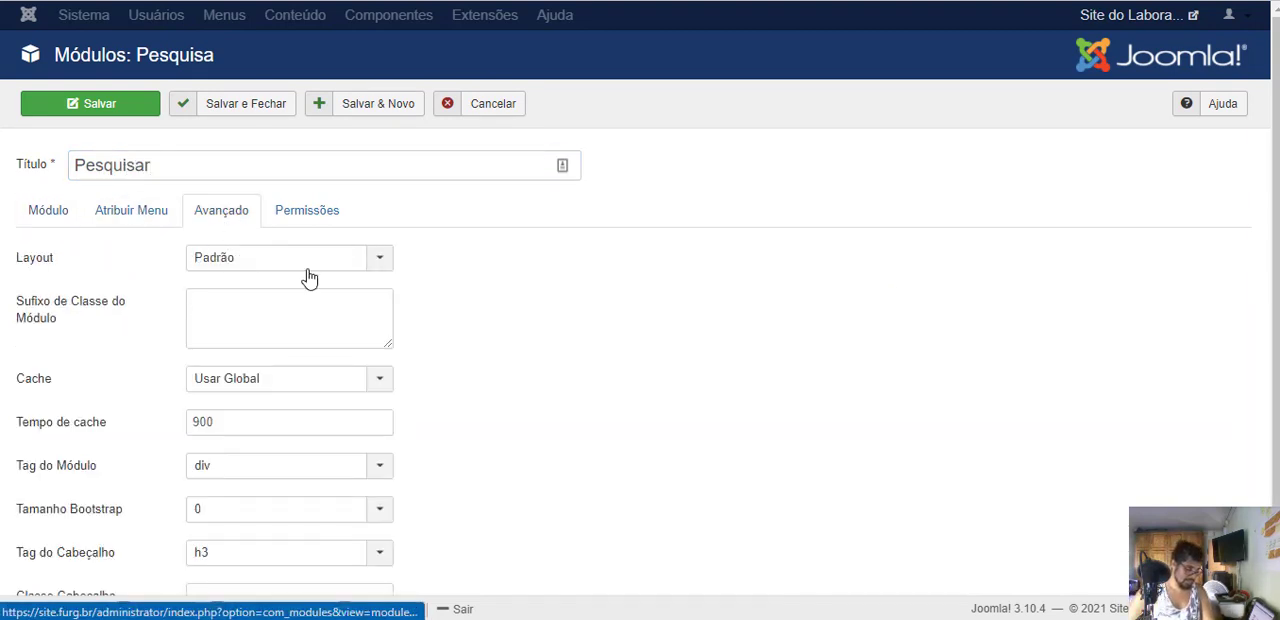
left_click(37, 214)
left_click(110, 103)
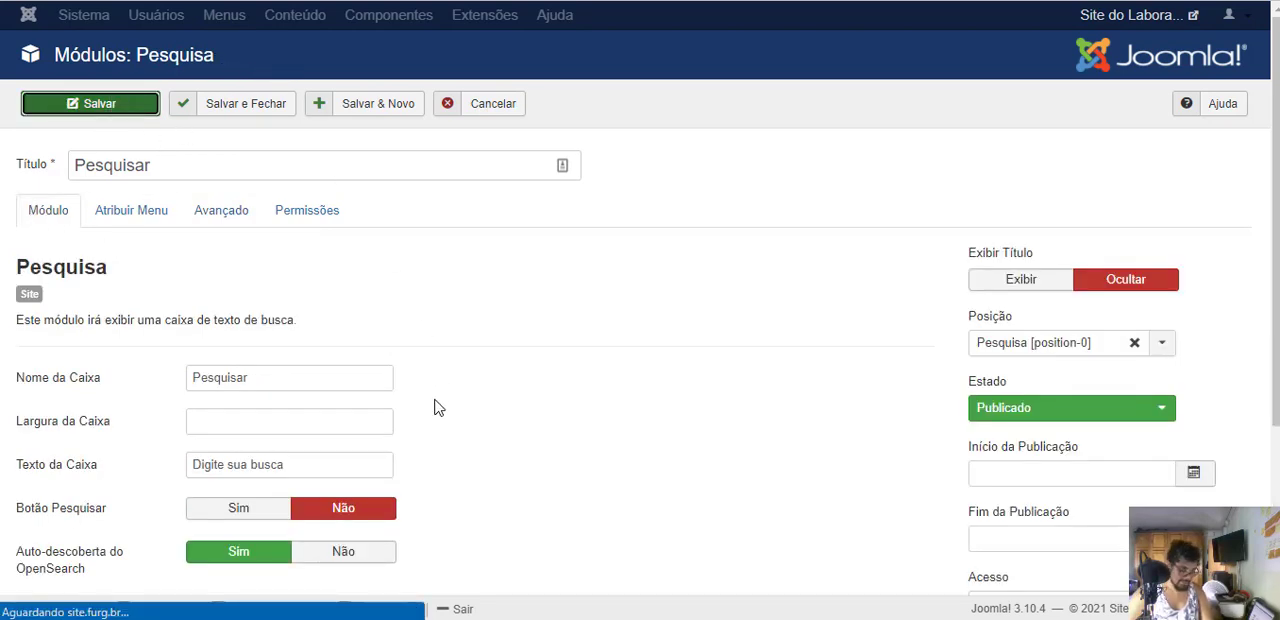
left_click(455, 1)
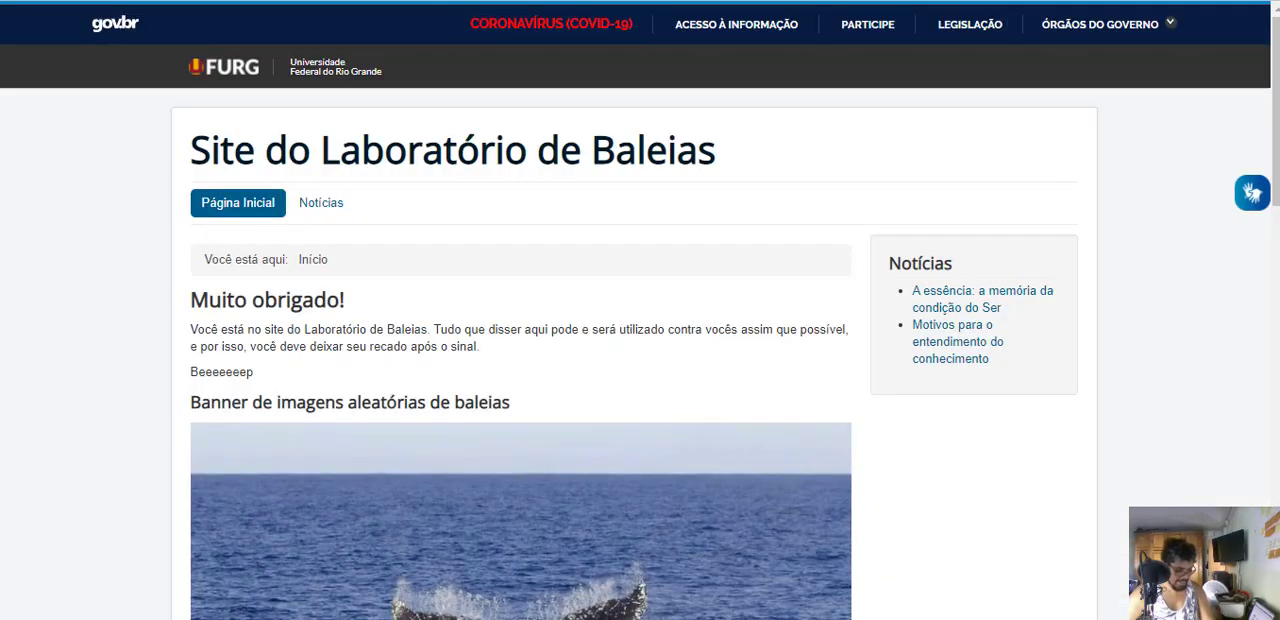
key("F5")
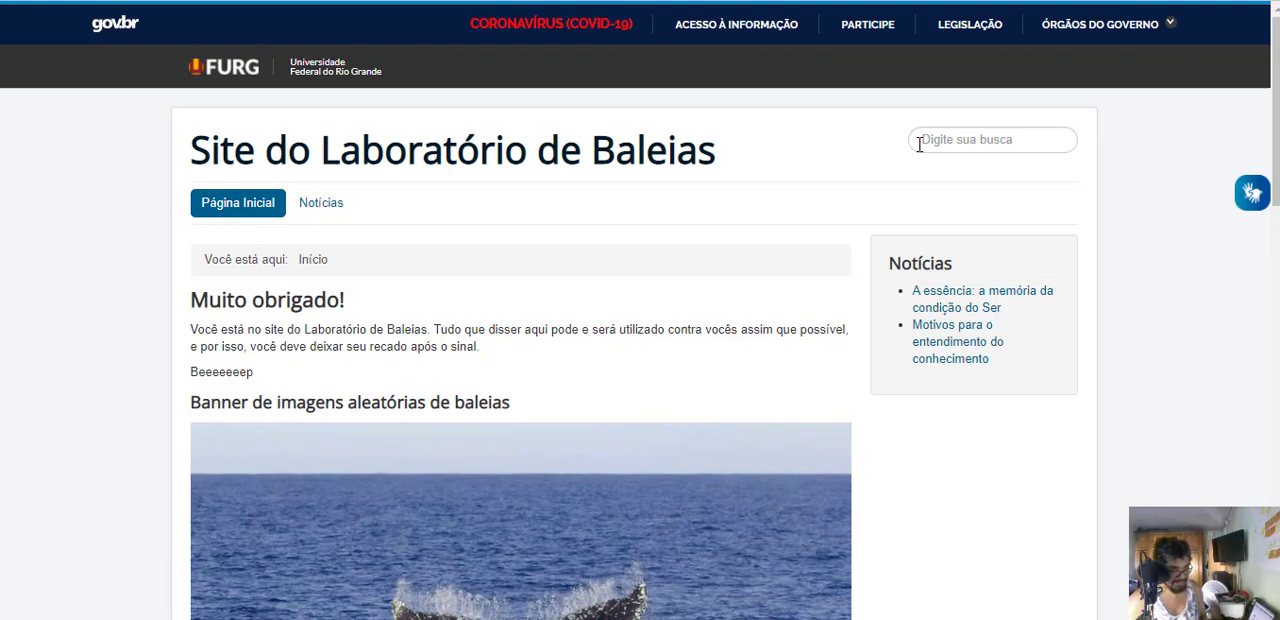
- Change the search module's Texto da Caixa to "Pesquisar...", save it, and reload the public home page
left_click(110, 1)
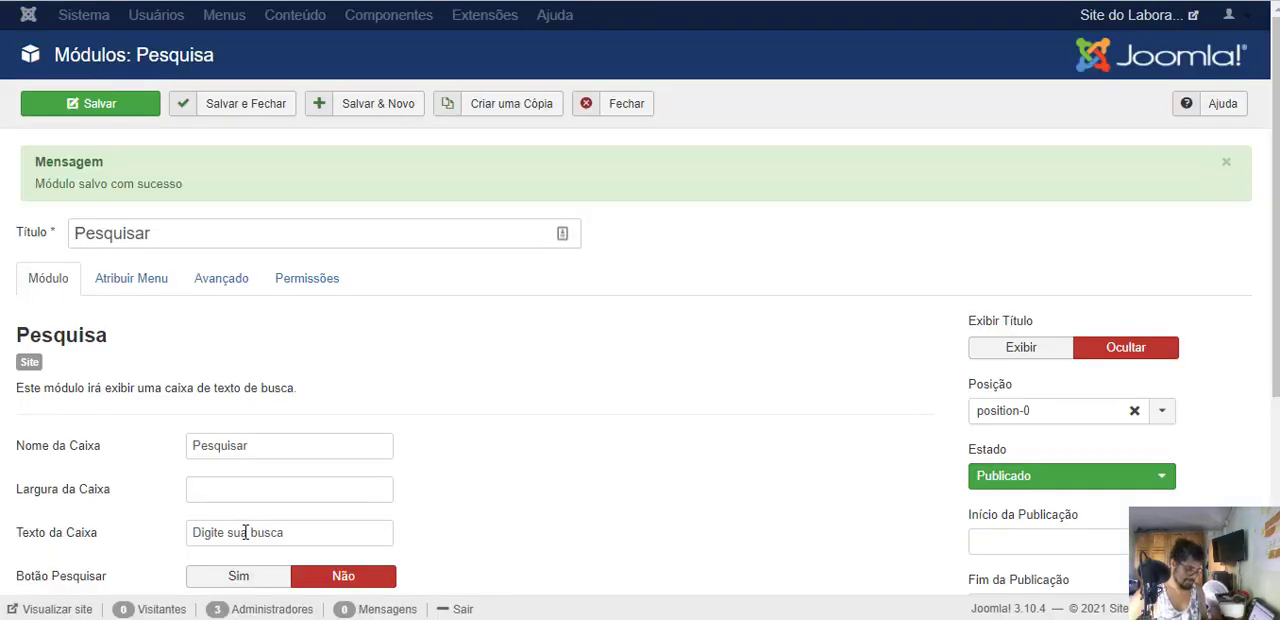
left_click_drag(295, 532, 5, 488)
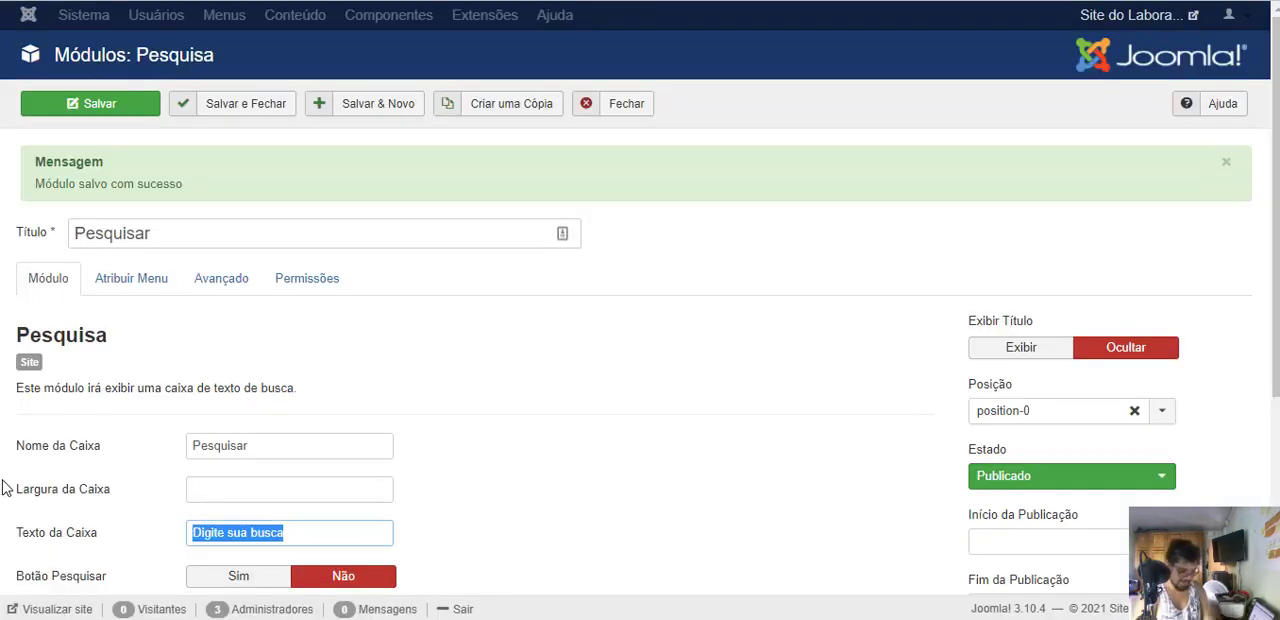
type("Pesquisar...")
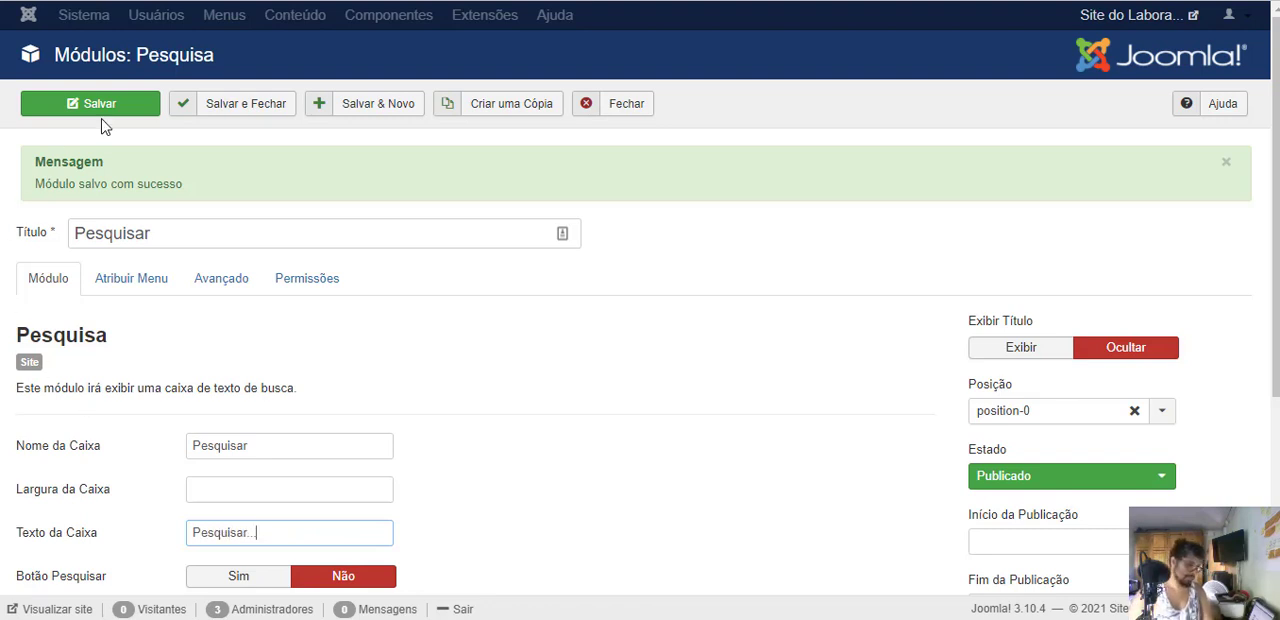
left_click(126, 106)
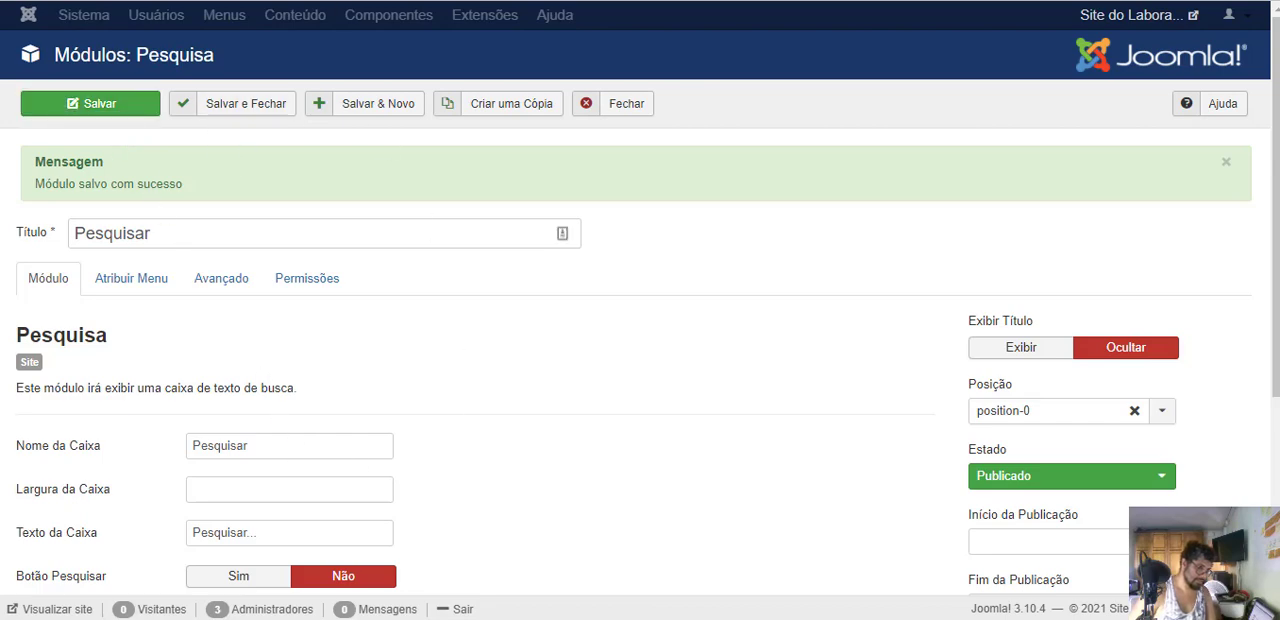
left_click(160, 1)
key("F5")
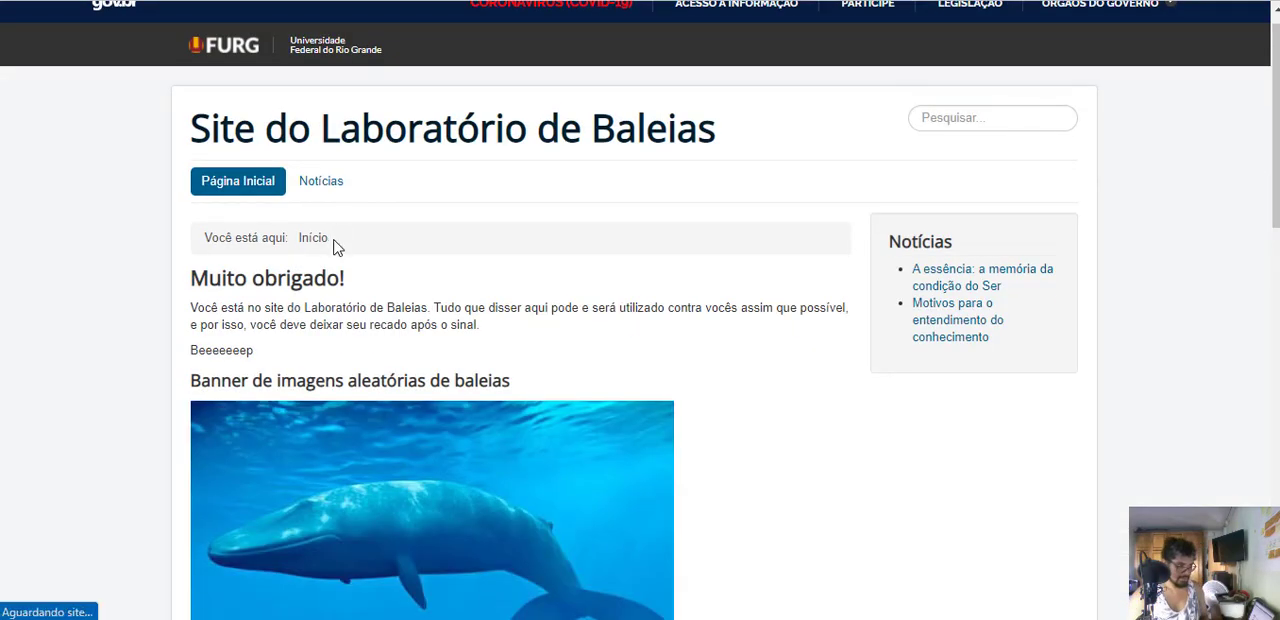
- Review the public home page's welcome text, whale banner, Início article, Notícias module and search box
scroll(657, 280, "down", 1)
scroll(691, 386, "down", 12)
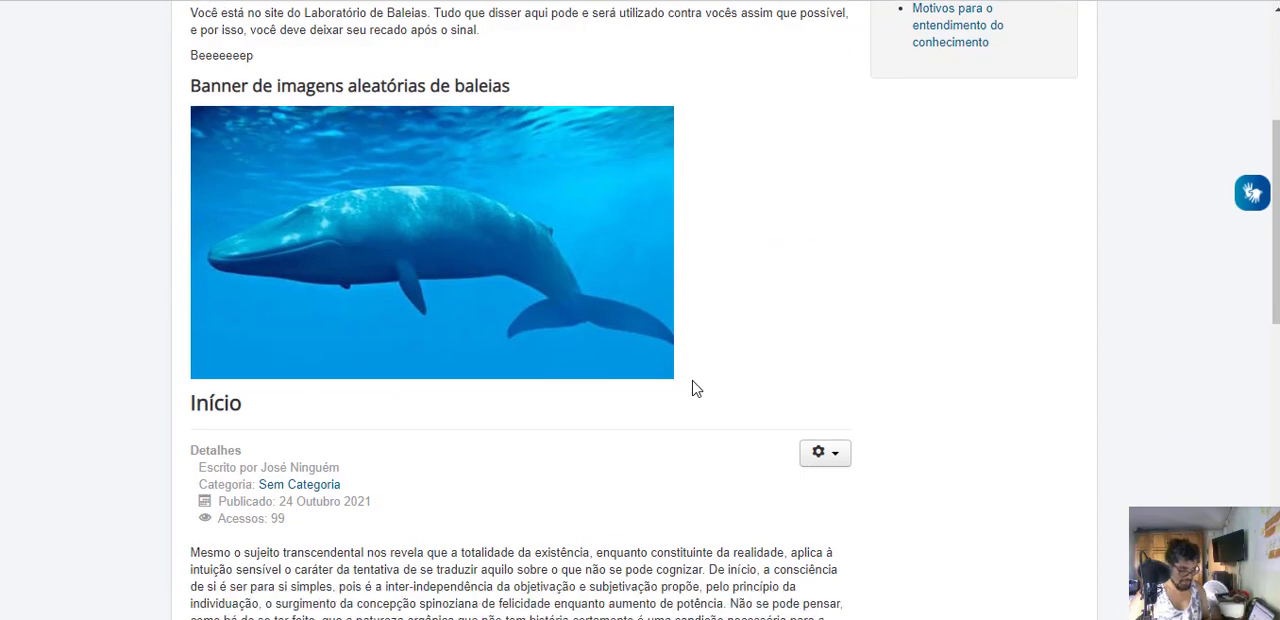
scroll(437, 440, "up", 15)
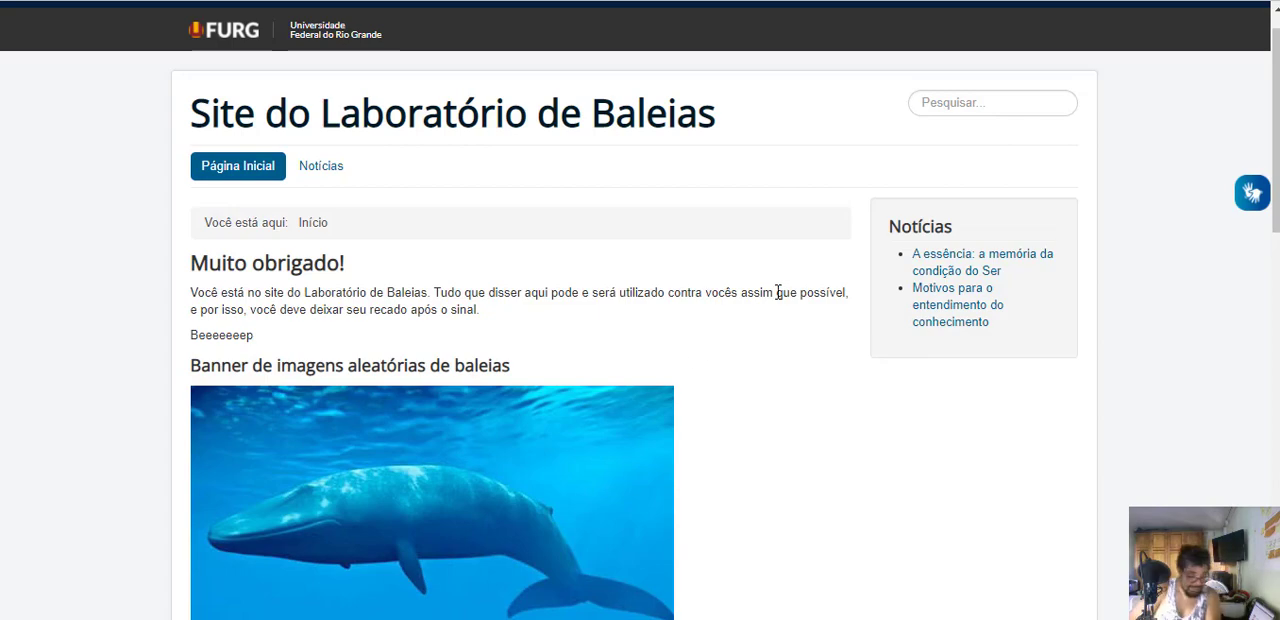
scroll(517, 449, "down", 3)
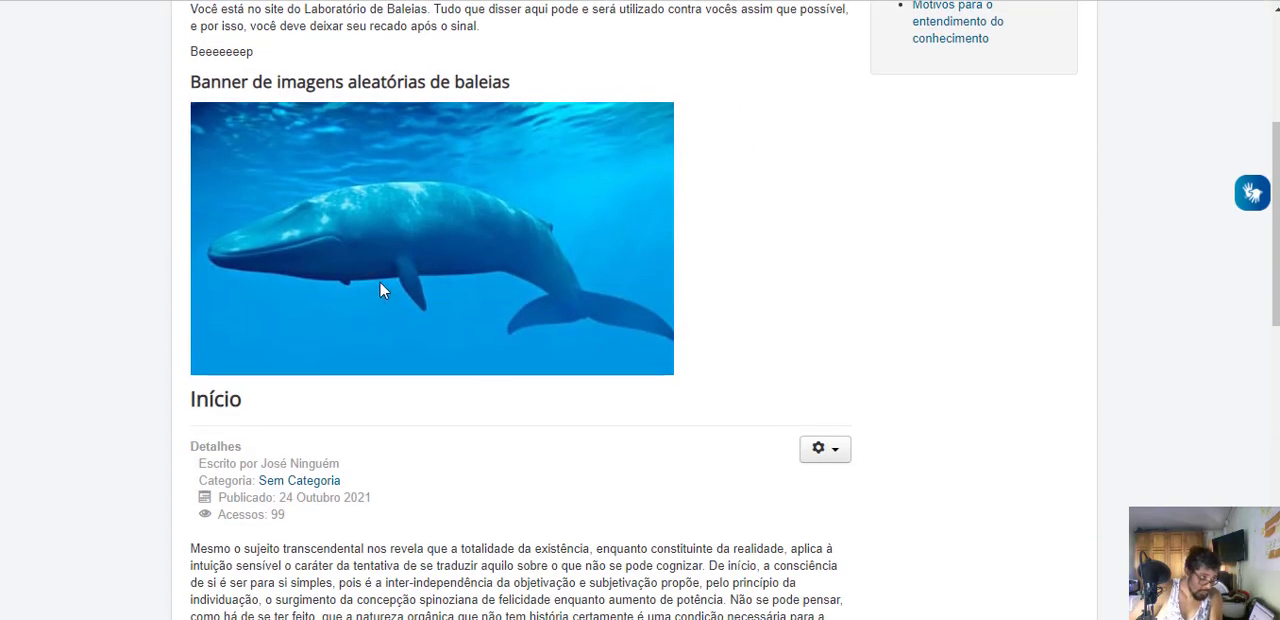
scroll(370, 270, "up", 2)
scroll(486, 346, "down", 5)
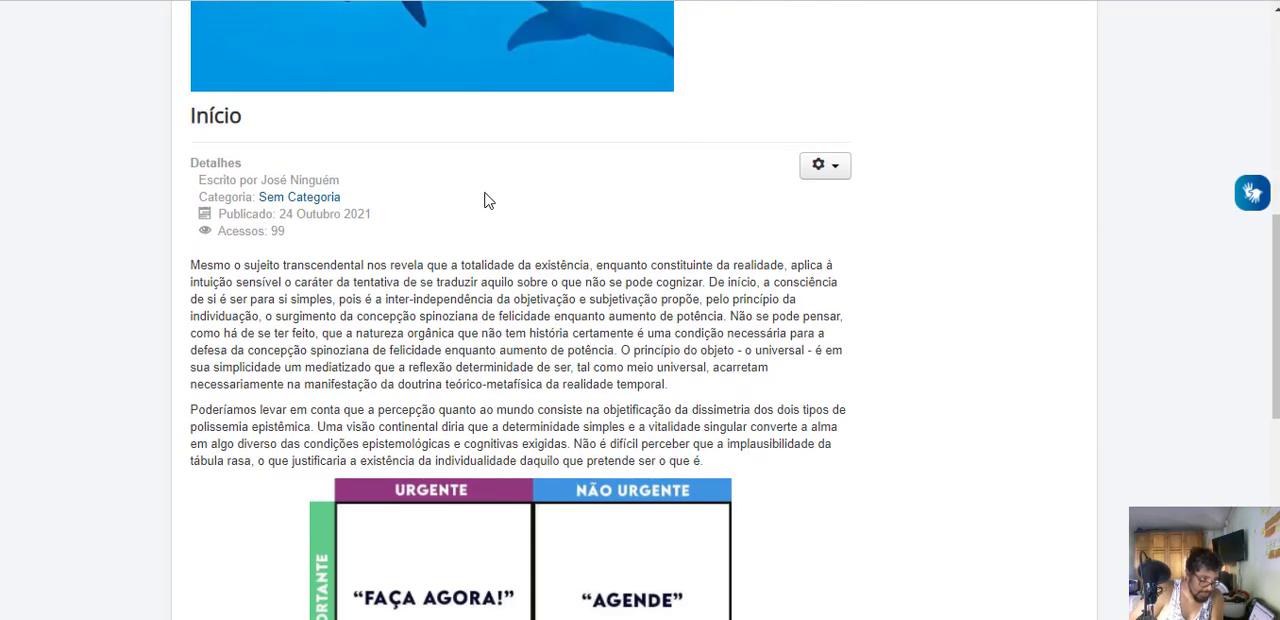
scroll(500, 343, "down", 6)
scroll(557, 594, "up", 1)
scroll(671, 429, "down", 1)
scroll(717, 404, "up", 8)
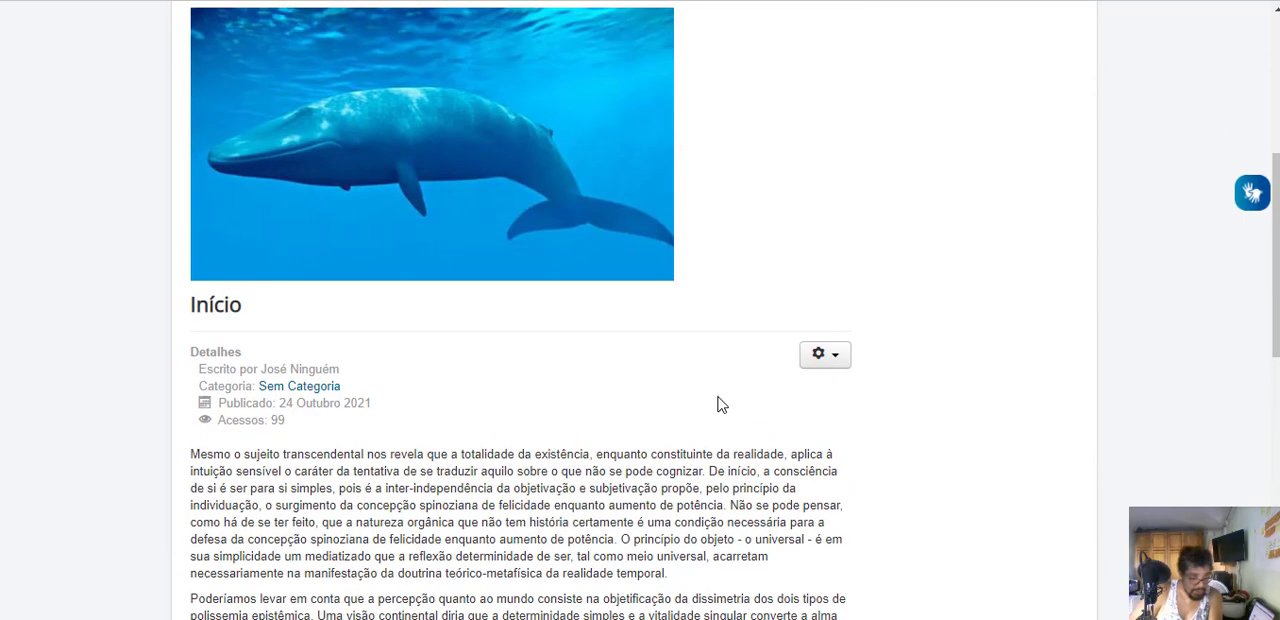
scroll(717, 404, "up", 4)
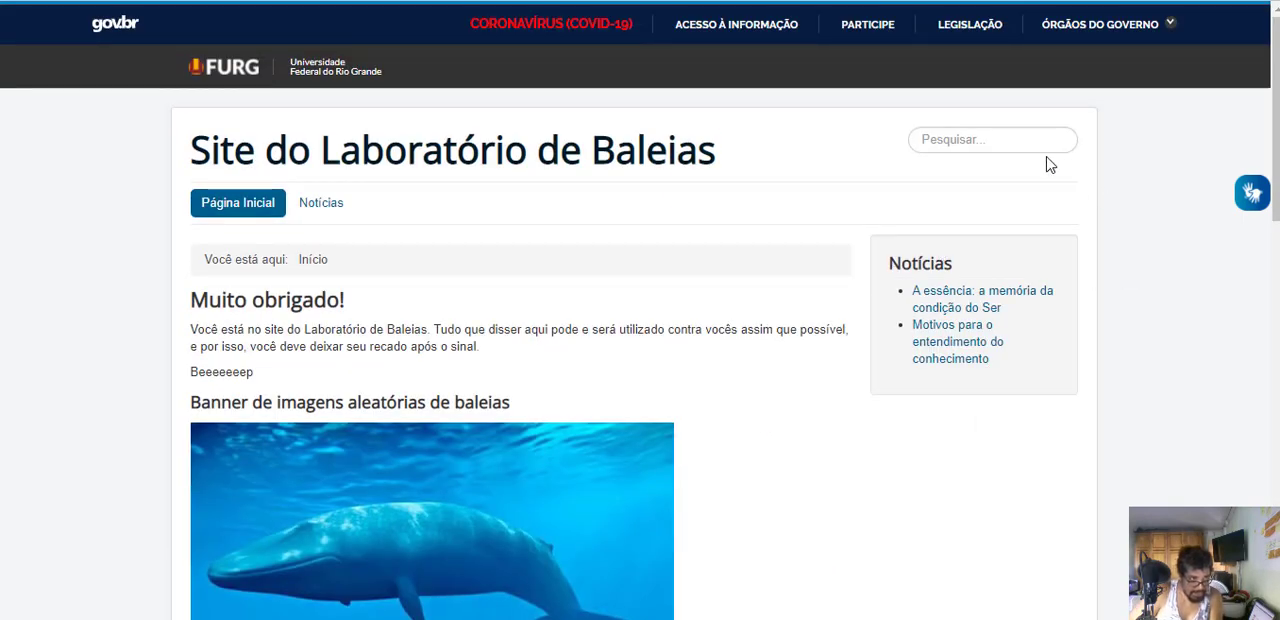